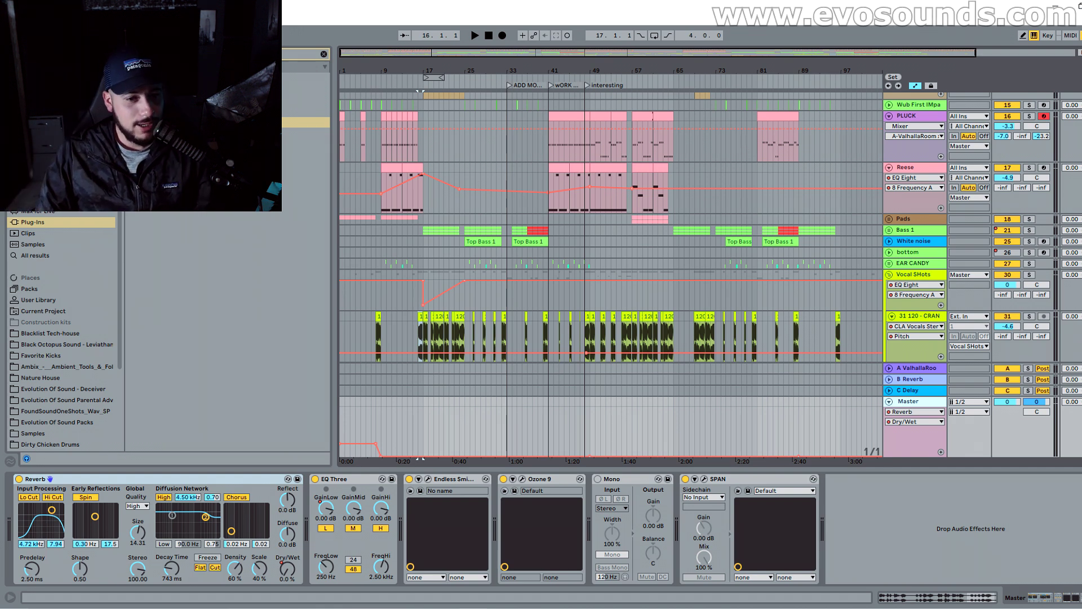
# Step: Switch to Spotify, look over the Bassline Bangers playlist as a reference, and return to the Ableton Live project
pyautogui.hotkey('alt', 'Tab')
pyautogui.scroll(15, 536, 291)
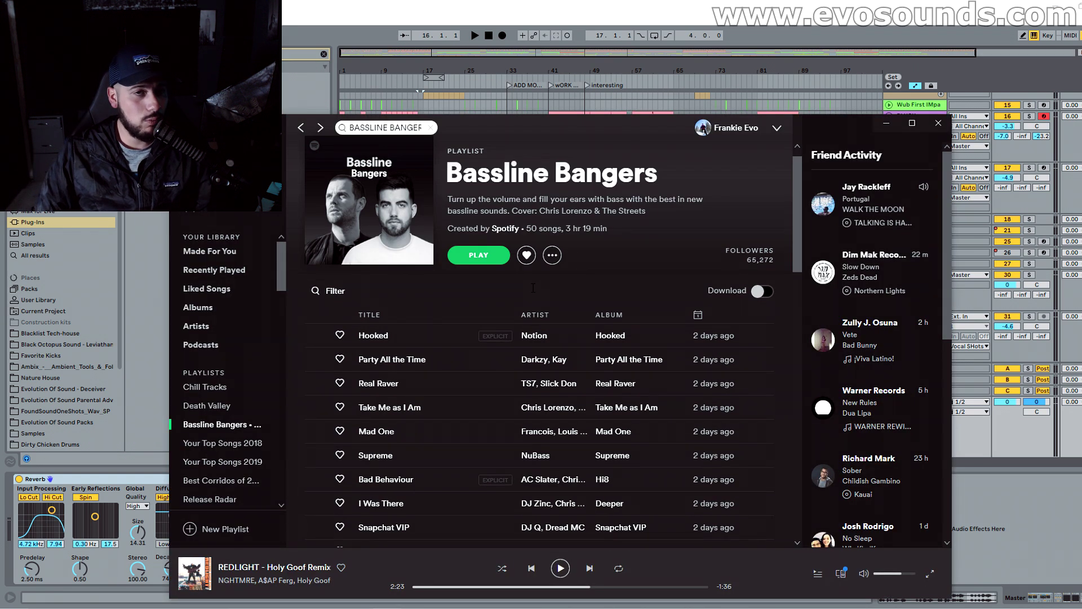
pyautogui.scroll(1, 533, 288)
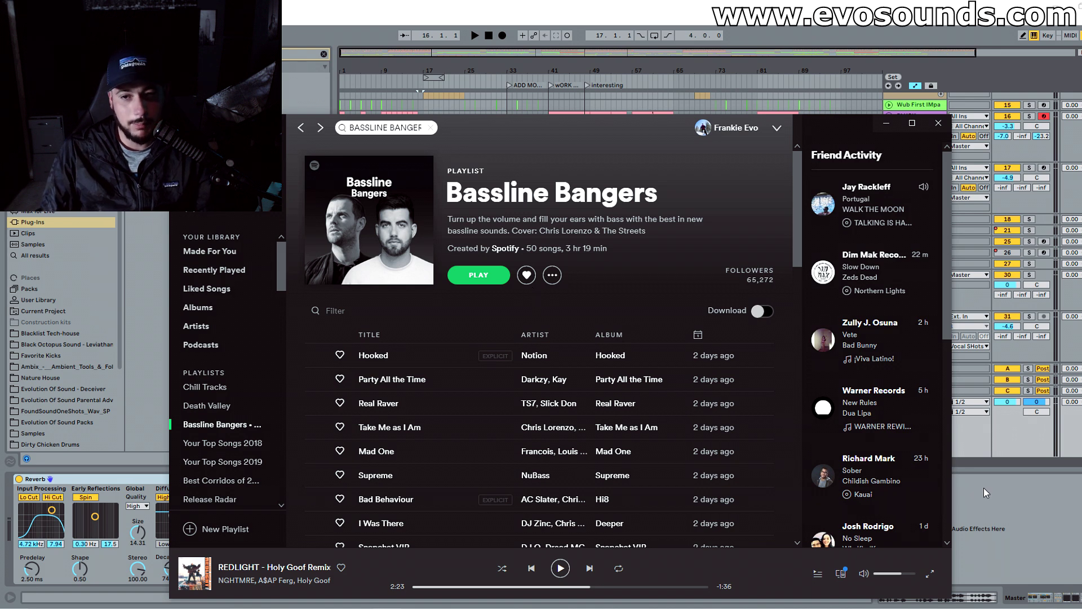
pyautogui.click(1003, 495)
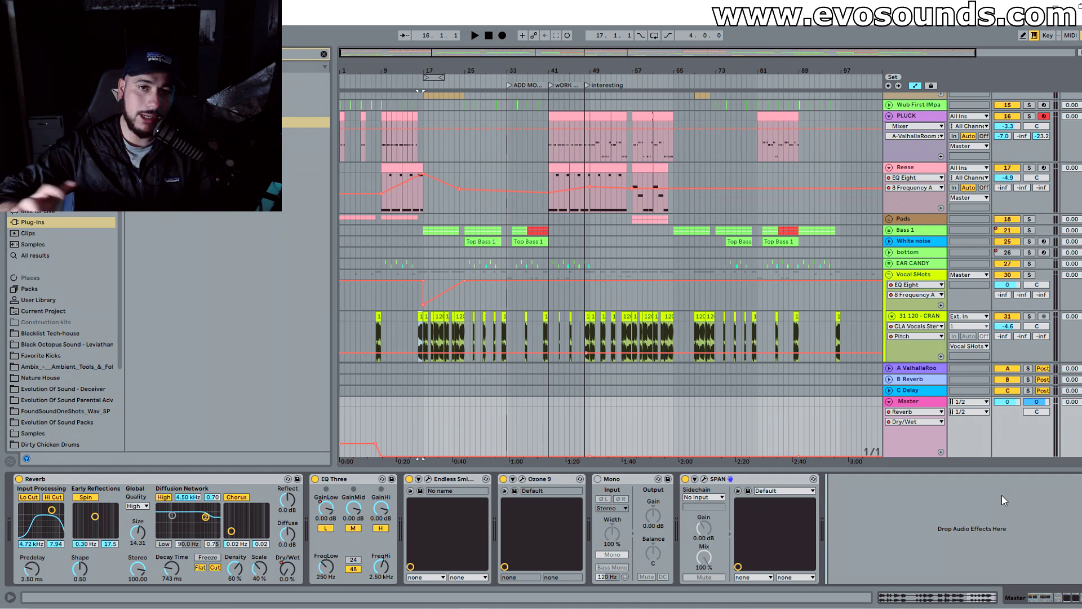
# Step: Examine the Snare build-up clip at bar 17 and the device chain on the Master track
pyautogui.scroll(3, 573, 145)
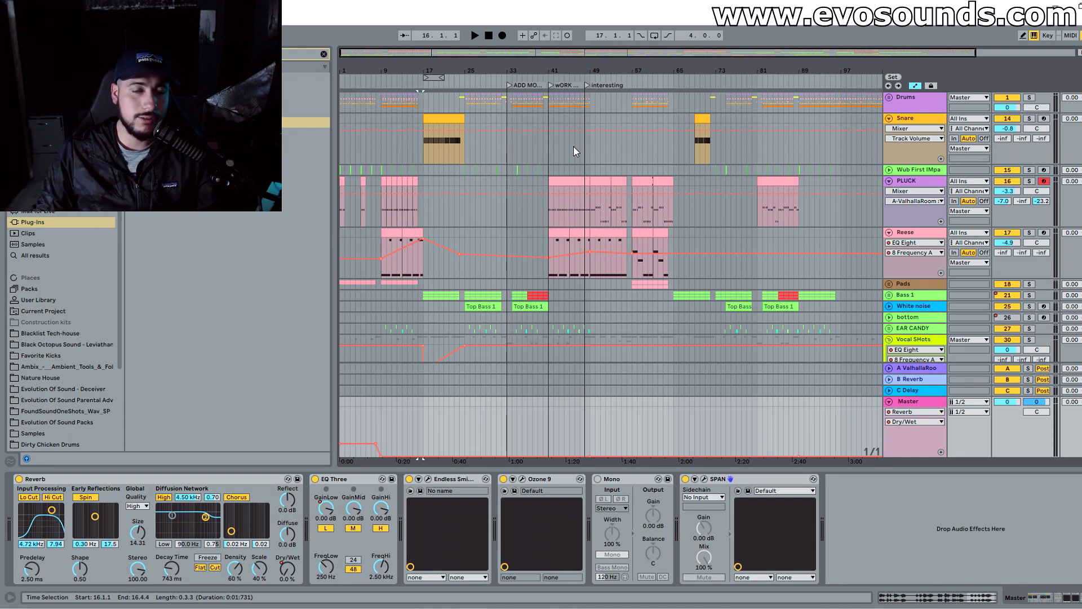
pyautogui.click(431, 117)
pyautogui.doubleClick(430, 118)
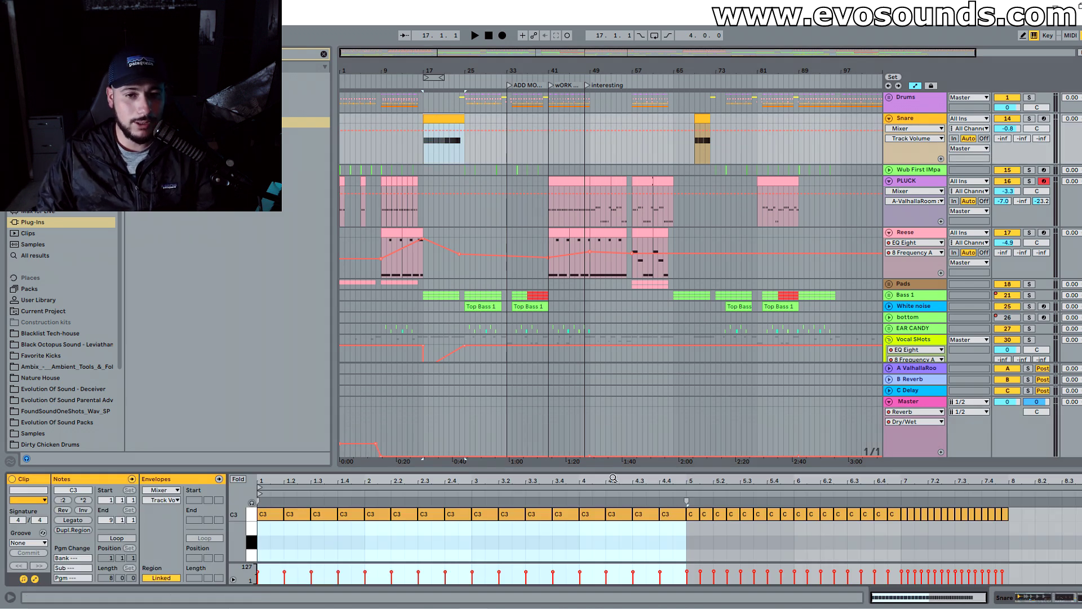
pyautogui.moveTo(621, 471); pyautogui.dragTo(576, 347)
pyautogui.hotkey('ctrl', 'alt', 'l')
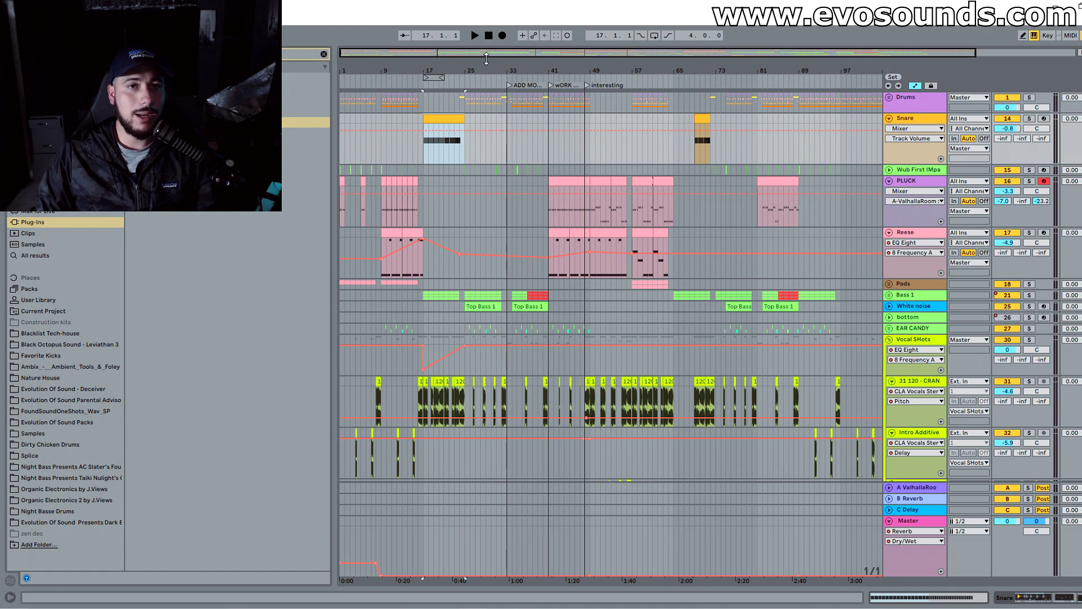
pyautogui.moveTo(487, 55); pyautogui.dragTo(468, 105)
pyautogui.click(486, 154)
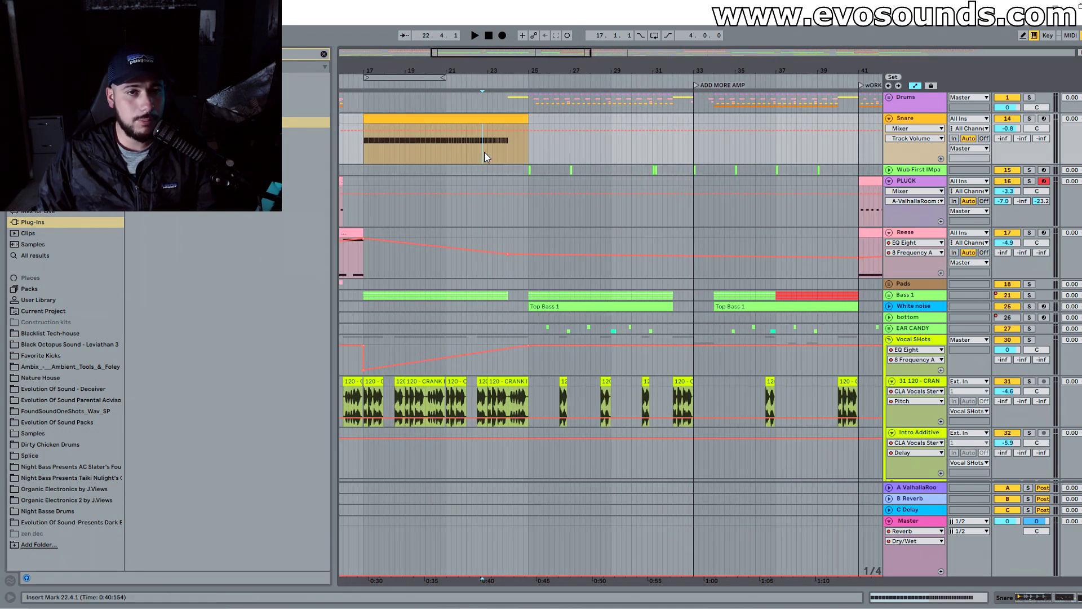
pyautogui.doubleClick(912, 523)
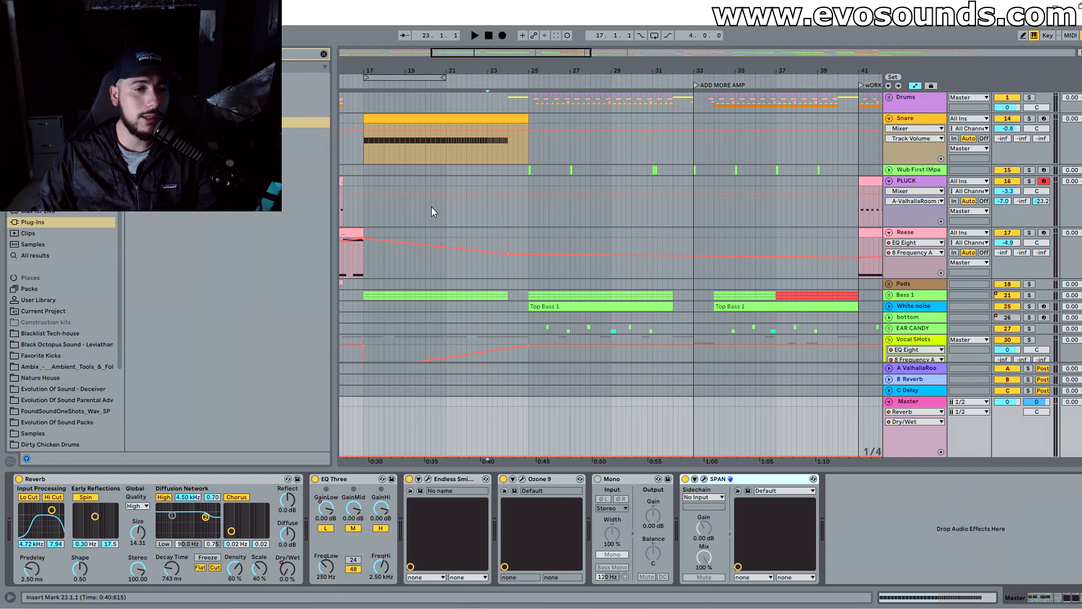
# Step: Delete the drum fill from 24.1.1 to 25.1.1 on the Drums NO group track
pyautogui.moveTo(505, 55); pyautogui.dragTo(489, 78)
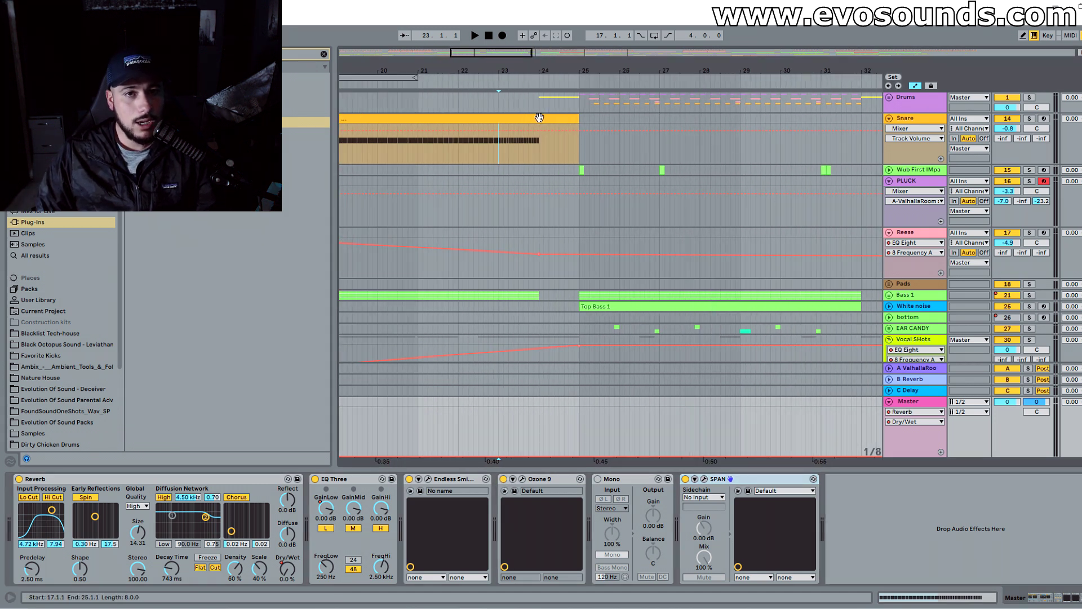
pyautogui.doubleClick(540, 119)
pyautogui.scroll(3, 862, 112)
pyautogui.scroll(-1, 552, 220)
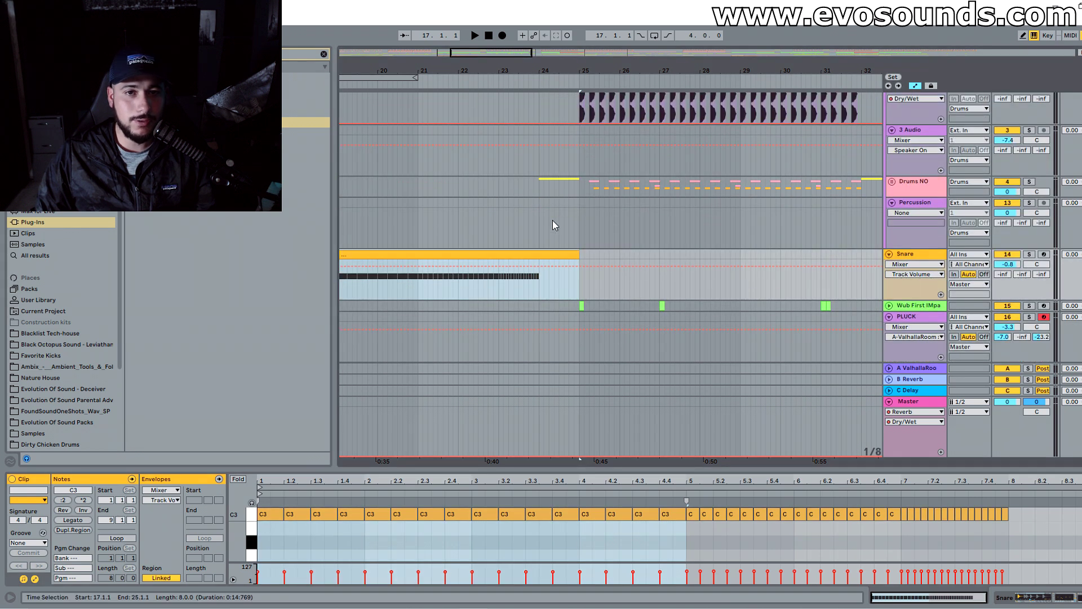
pyautogui.click(540, 186)
pyautogui.moveTo(541, 186); pyautogui.dragTo(581, 183)
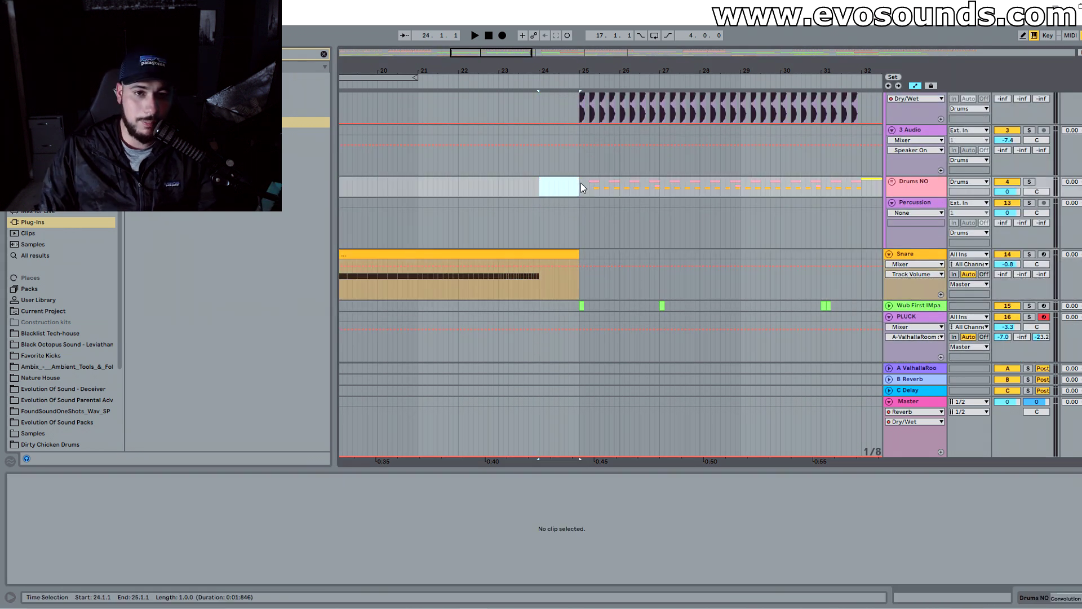
# Step: Inspect the Snare track's SoundShifter Pitch plug-in and its pitch automation, and play the end of the build-up from bar 23
pyautogui.click(557, 254)
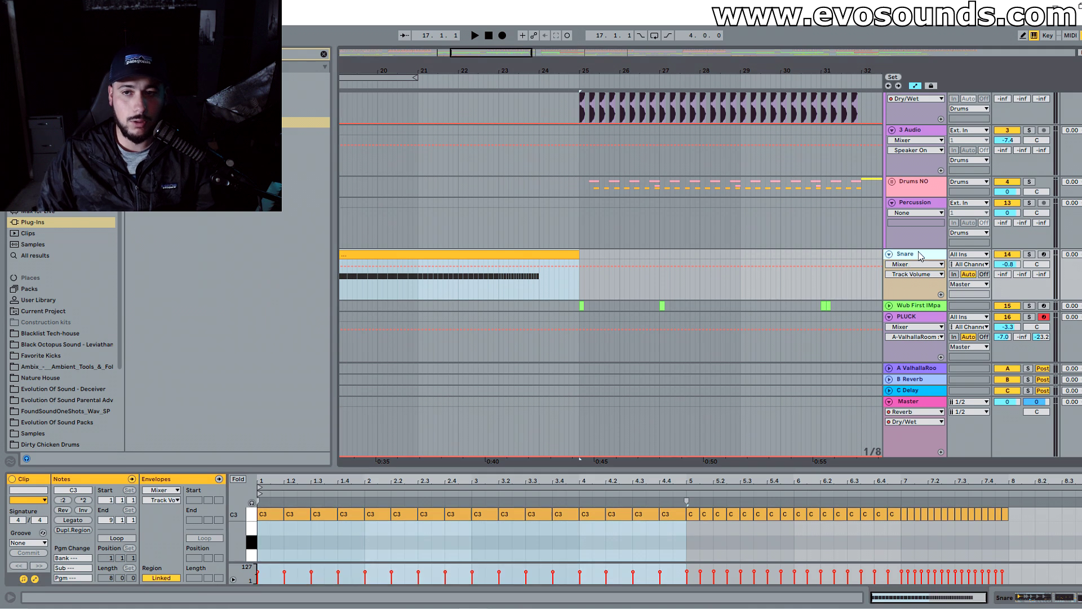
pyautogui.hotkey('shift', 'Tab')
pyautogui.click(753, 478)
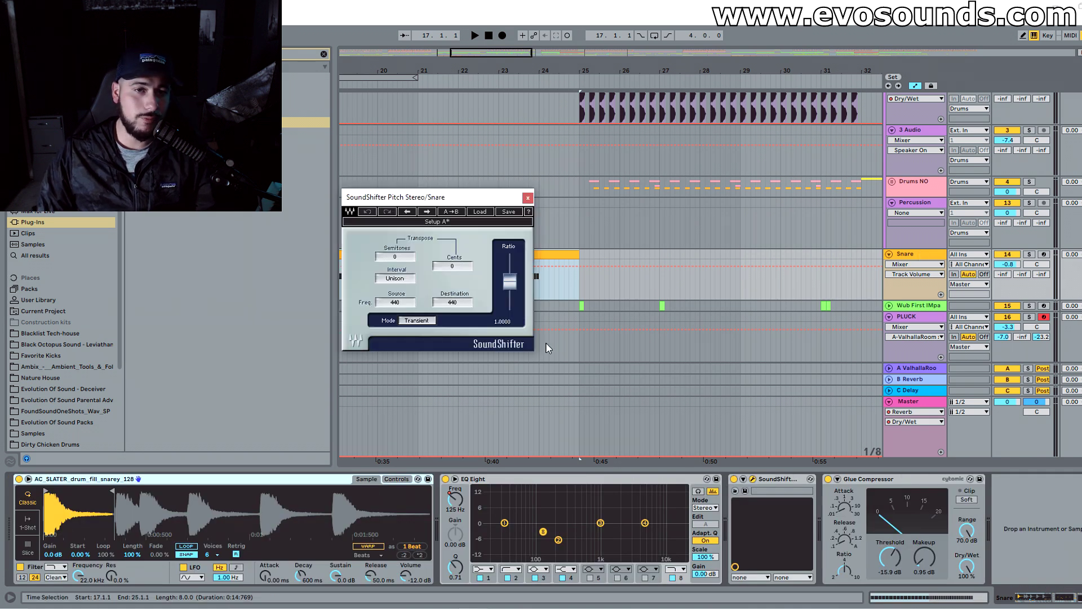
pyautogui.click(528, 198)
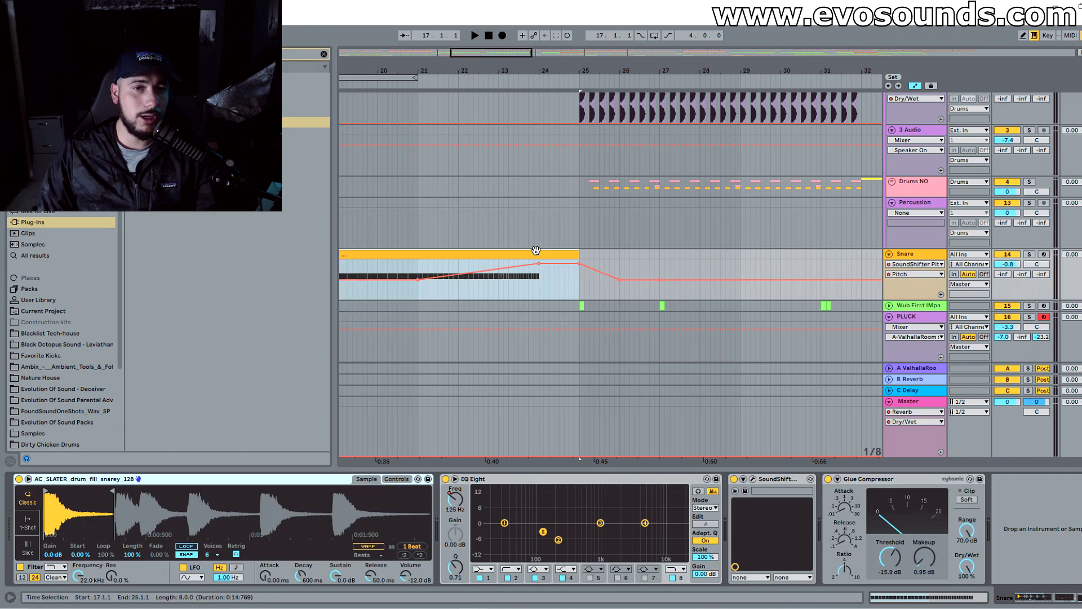
pyautogui.click(501, 289)
pyautogui.press('space')
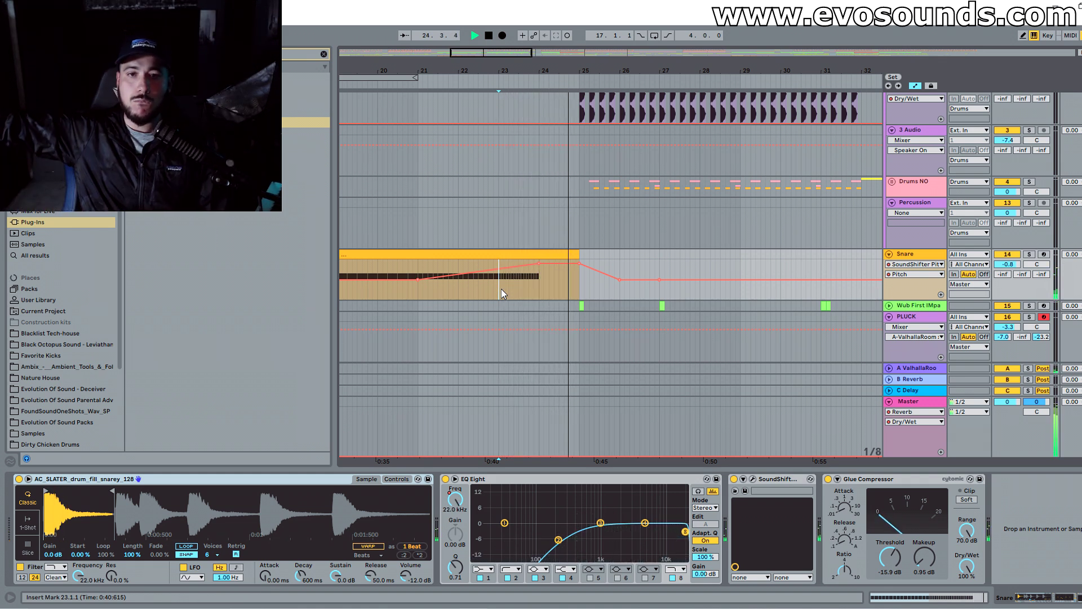
pyautogui.press('space')
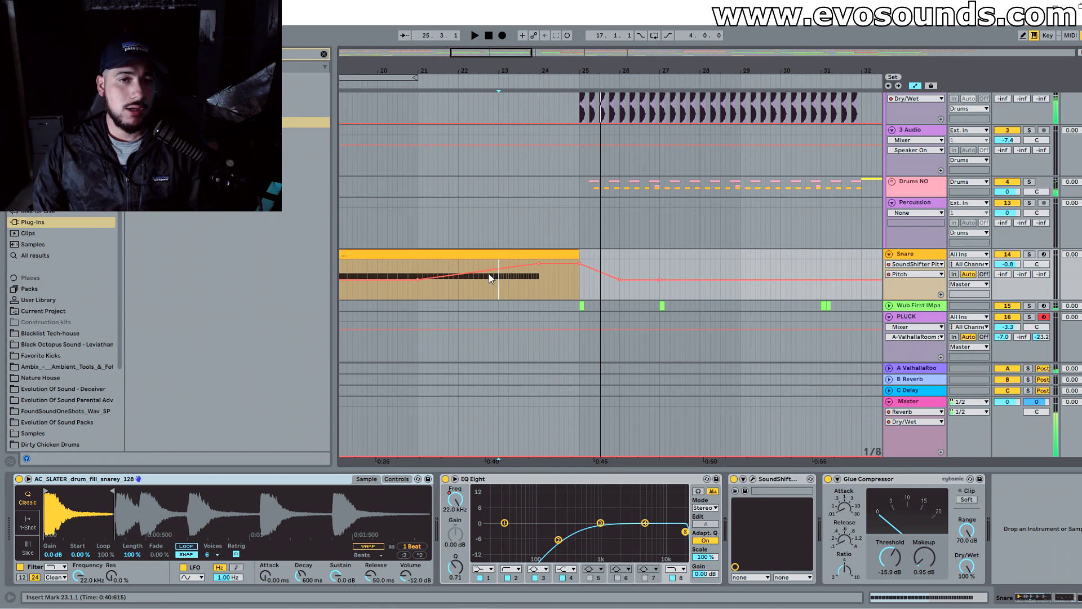
# Step: Reshape the Snare's SoundShifter pitch automation so it drops straight from its peak to the base level at bar 24
pyautogui.click(527, 255)
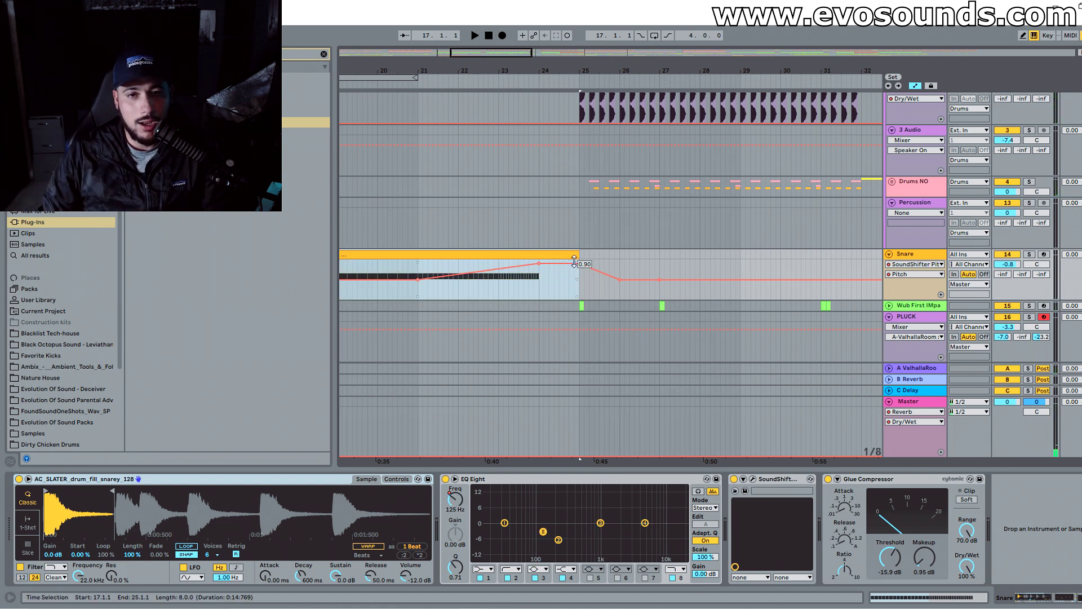
pyautogui.moveTo(580, 263); pyautogui.dragTo(539, 284)
pyautogui.moveTo(479, 53); pyautogui.dragTo(471, 138)
pyautogui.moveTo(570, 286); pyautogui.dragTo(570, 280)
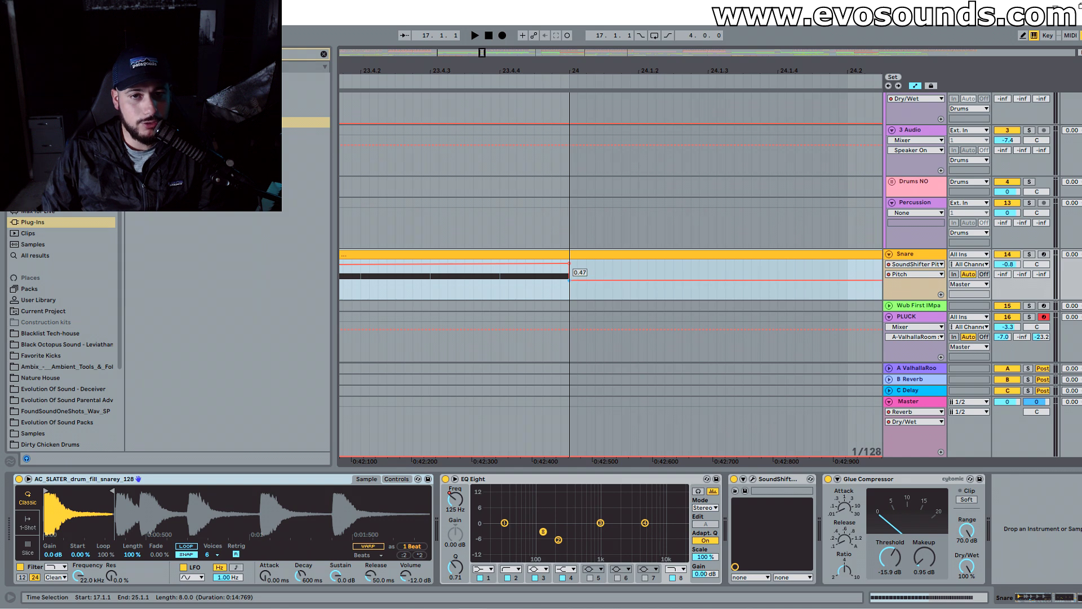
# Step: Add a C3 note at 8.1.1 in the Snare clip, lengthen it to one beat, and start playback
pyautogui.doubleClick(589, 255)
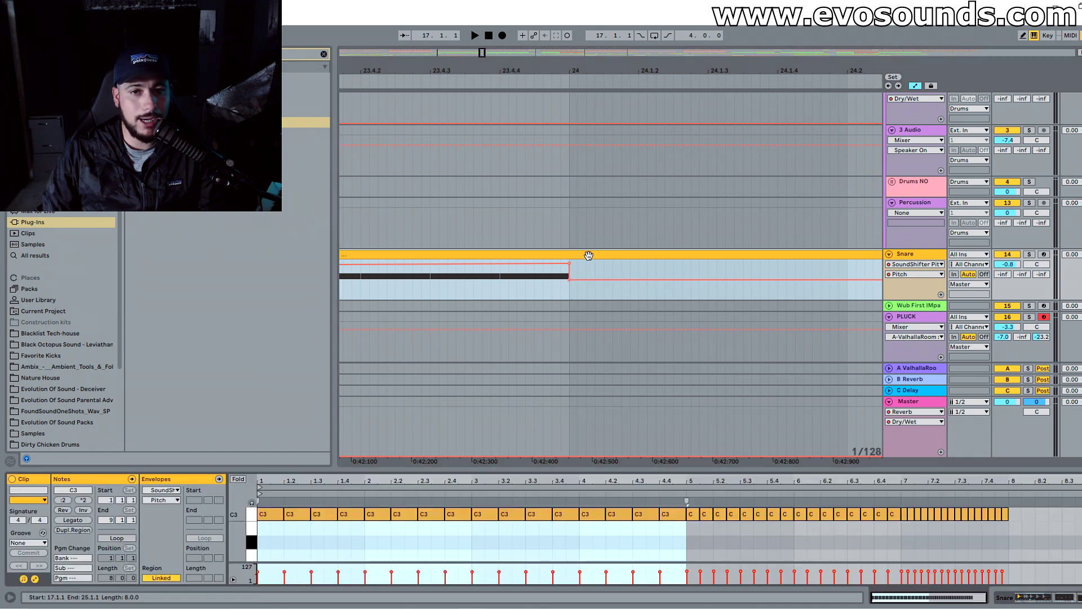
pyautogui.doubleClick(1015, 514)
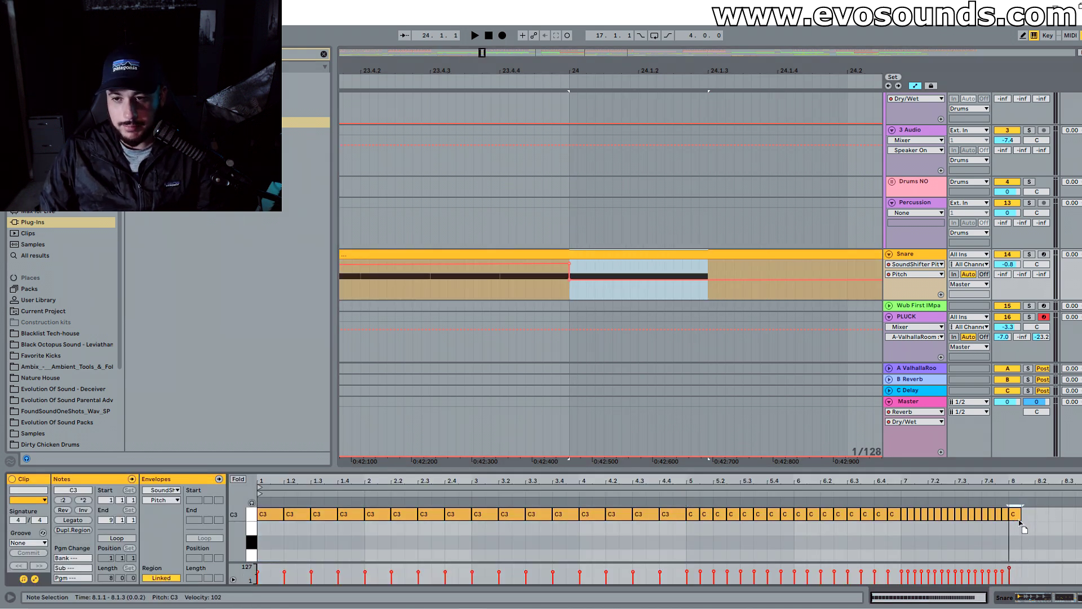
pyautogui.moveTo(1020, 514); pyautogui.dragTo(1034, 514)
pyautogui.press('space')
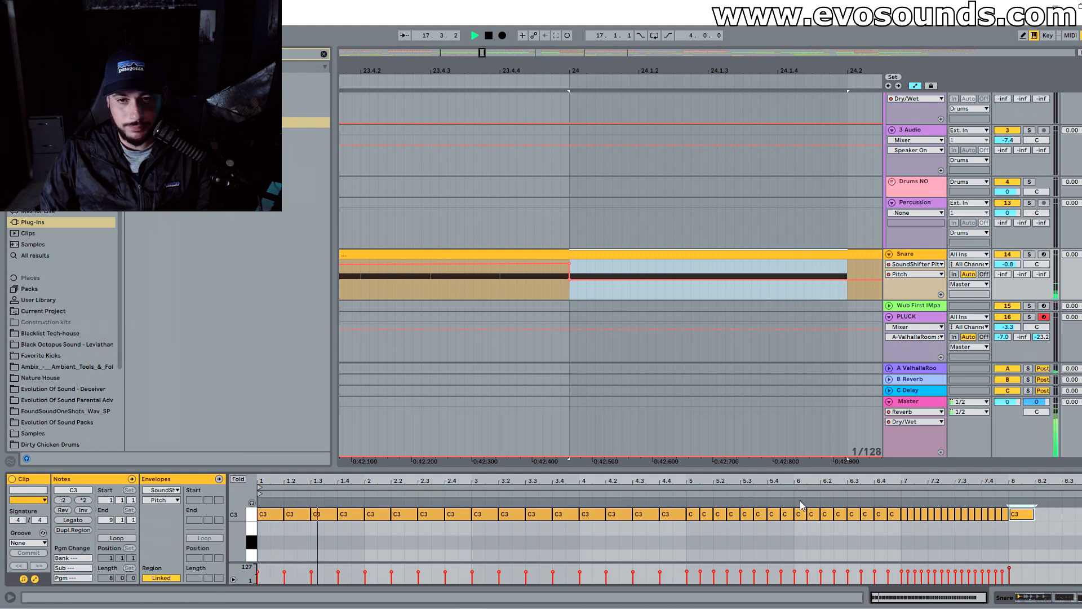
# Step: Consolidate the Snare clip's range from 24.1.1 to 25.1.1 into its own one-bar clip and audition it
pyautogui.moveTo(482, 52); pyautogui.dragTo(486, 31)
pyautogui.moveTo(631, 263); pyautogui.dragTo(479, 258)
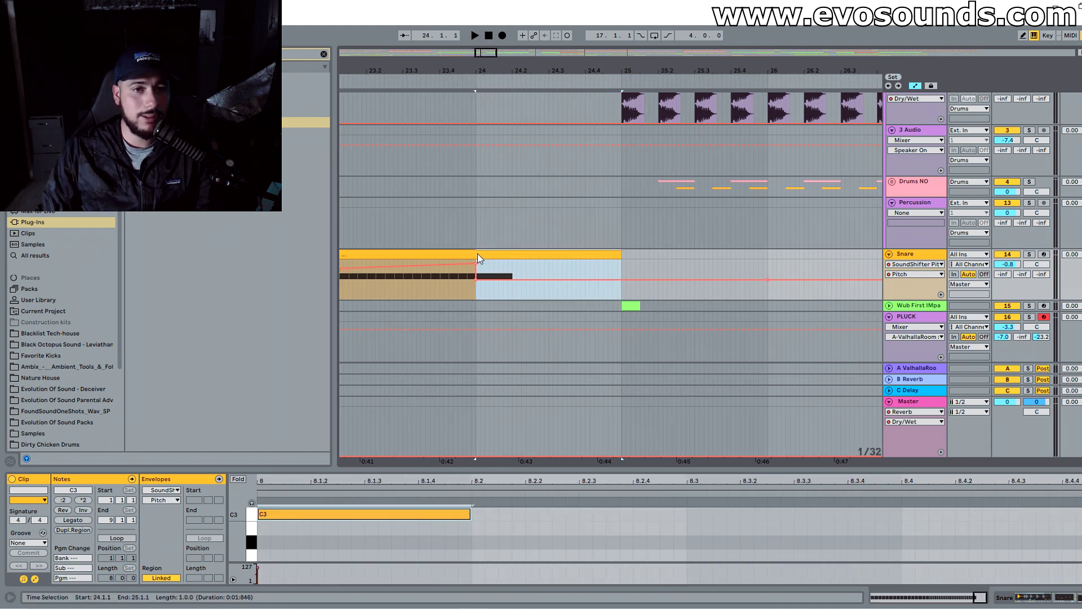
pyautogui.hotkey('ctrl', 'j')
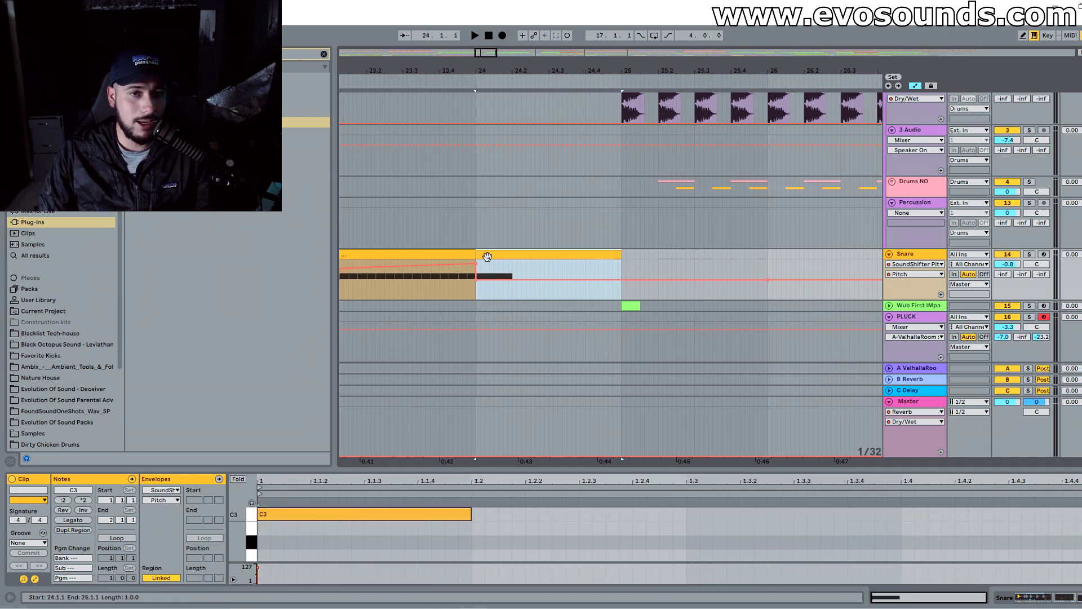
pyautogui.press('space')
pyautogui.press('space')
pyautogui.press('space')
pyautogui.press('space')
# Step: Duplicate the C3 note to beats 1.2 and 1.3 of the one-bar Snare clip, shortening the last copy to half a beat
pyautogui.moveTo(563, 471); pyautogui.dragTo(562, 342)
pyautogui.click(458, 456)
pyautogui.hotkey('ctrl', 'd')
pyautogui.press('space')
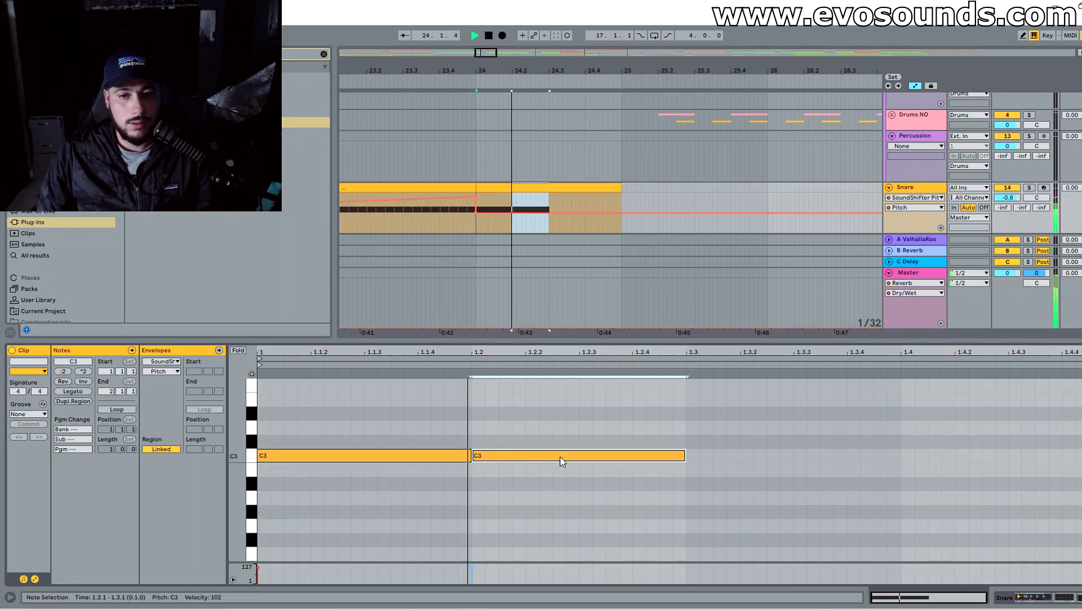
pyautogui.press('space')
pyautogui.hotkey('ctrl', 'd')
pyautogui.moveTo(901, 455); pyautogui.dragTo(813, 455)
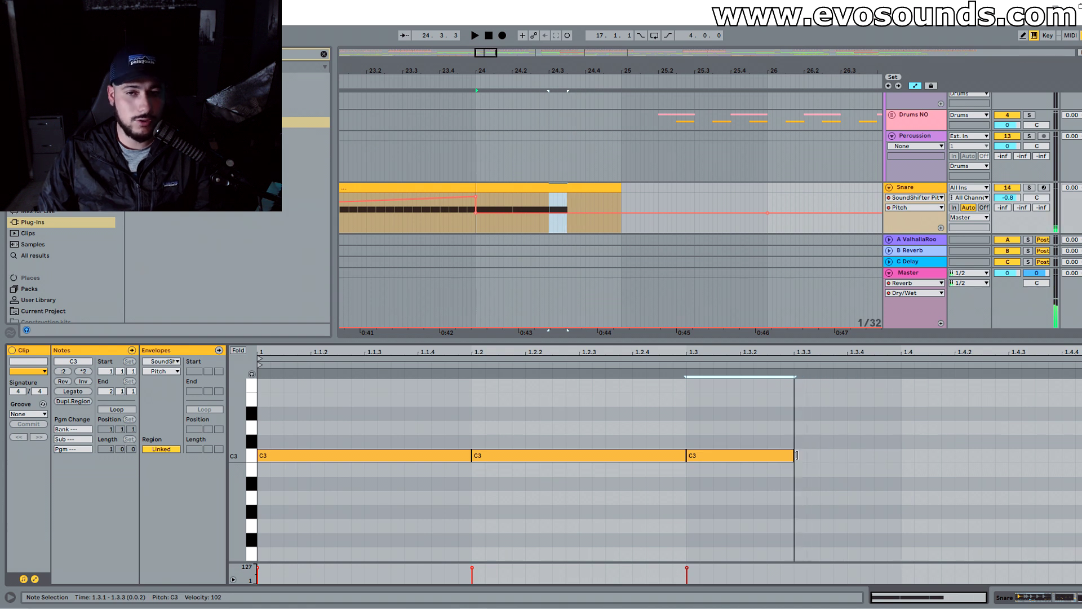
# Step: Duplicate the half-beat C3 note through the end of the bar during playback, and delete the final copy at 1.4.3
pyautogui.press('space')
pyautogui.hotkey('ctrl', 'd')
pyautogui.hotkey('ctrl', 'd')
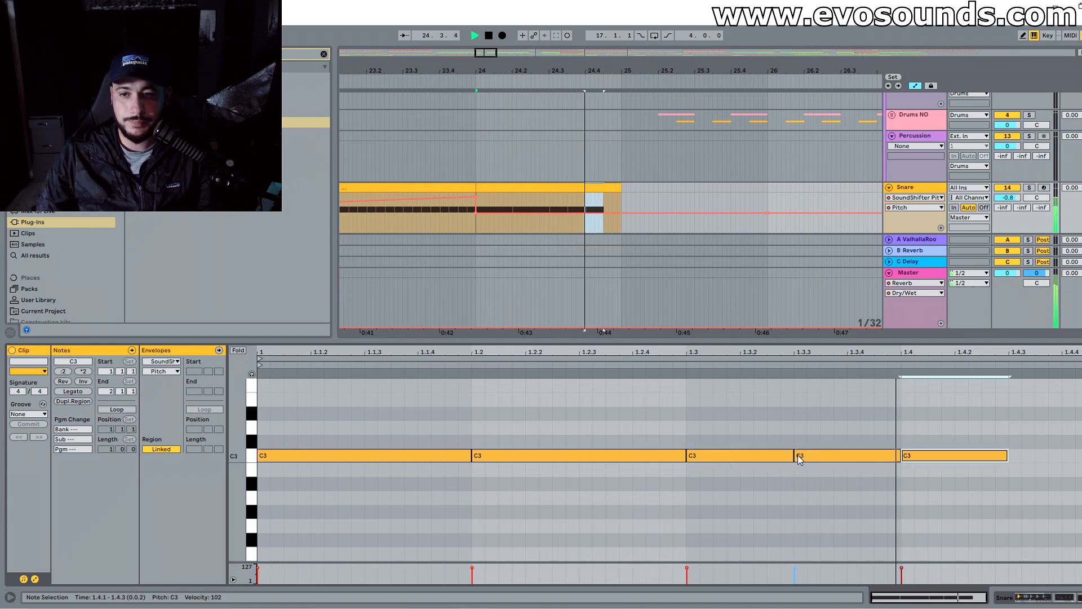
pyautogui.hotkey('ctrl', 'd')
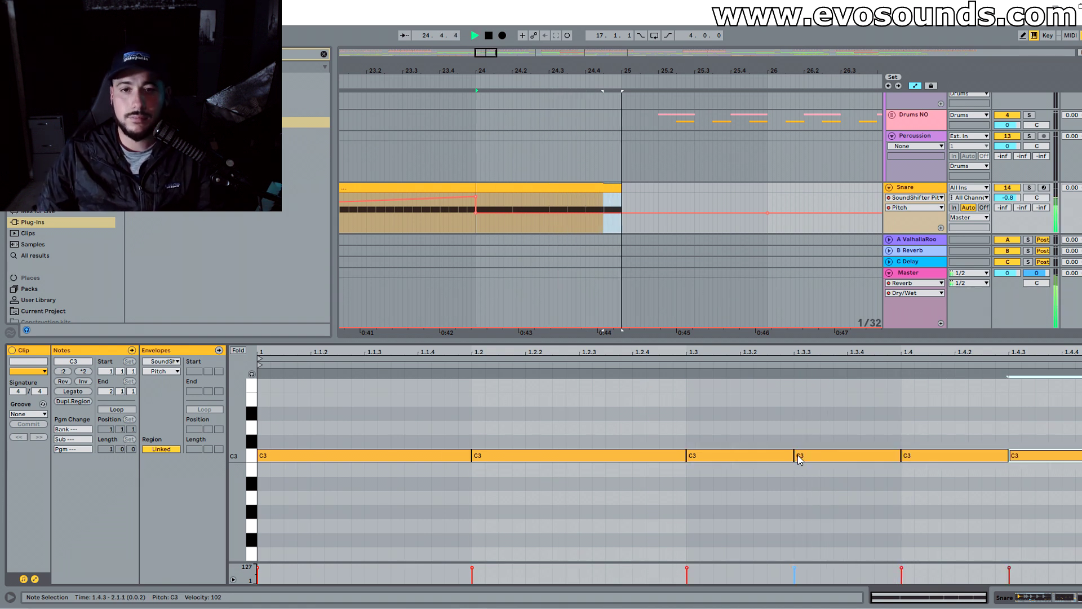
pyautogui.doubleClick(1025, 455)
# Step: Shorten the C3 note at 1.3.3 to a quarter beat, duplicate it to 1.3.4, and play back the snare fill
pyautogui.moveTo(900, 456); pyautogui.dragTo(846, 456)
pyautogui.hotkey('ctrl', 'd')
pyautogui.press('space')
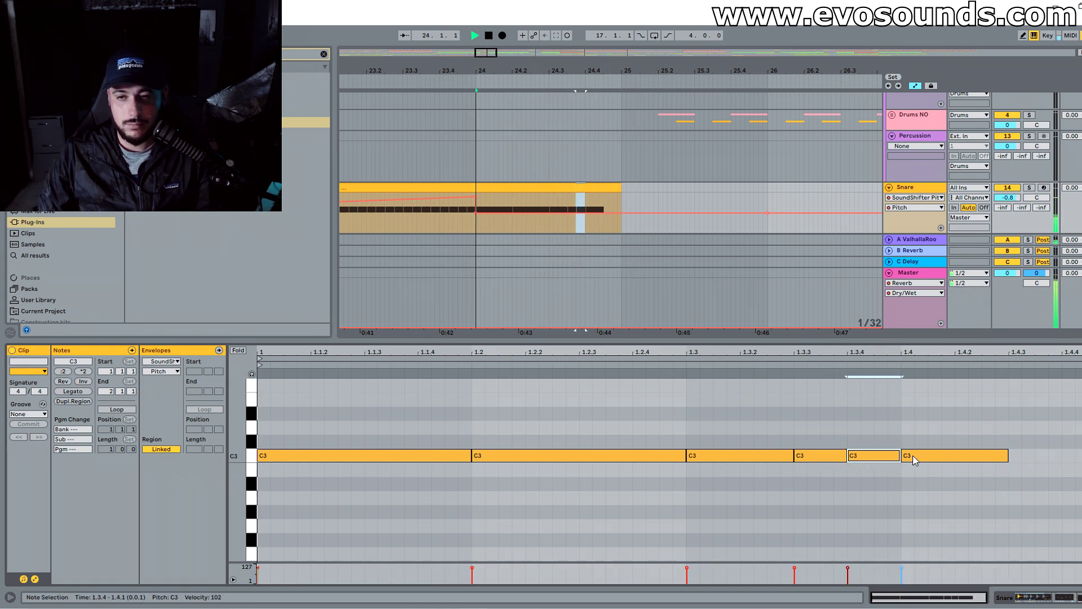
pyautogui.click(953, 455)
pyautogui.moveTo(910, 338); pyautogui.dragTo(910, 468)
pyautogui.press('space')
# Step: Copy the AC_SLATER clap clip at 25.2 on the first Claps track to 24.4
pyautogui.click(833, 261)
pyautogui.scroll(-3, 787, 218)
pyautogui.click(891, 170)
pyautogui.scroll(-2, 891, 172)
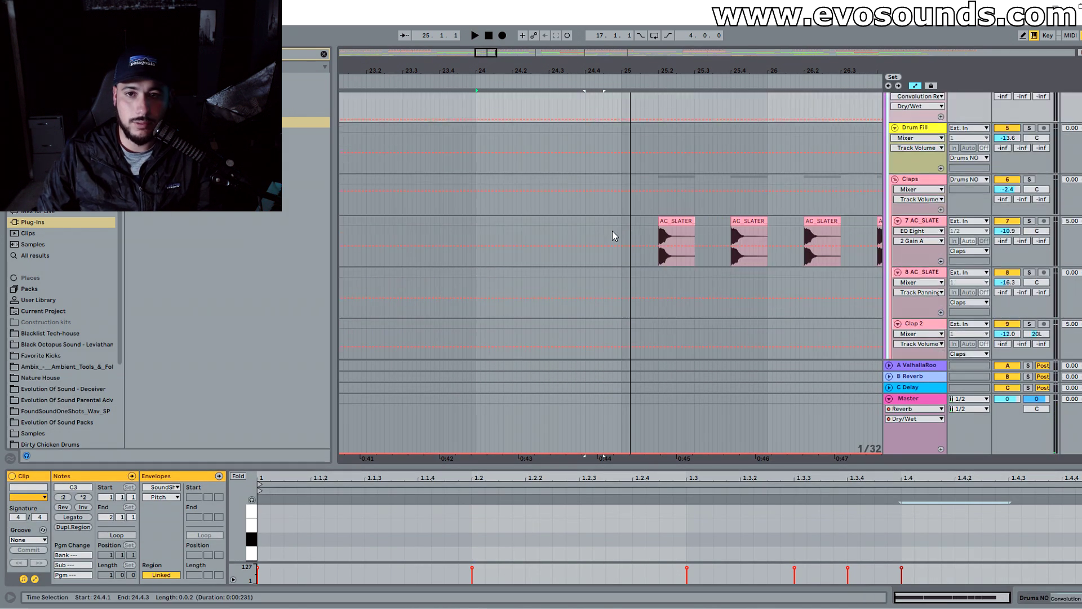
pyautogui.click(661, 221)
pyautogui.click(586, 223)
pyautogui.hotkey('ctrl', 'v')
# Step: Audition the transition from 23.4 and move the copied clap clip to start at 24.4.3
pyautogui.click(444, 217)
pyautogui.press('space')
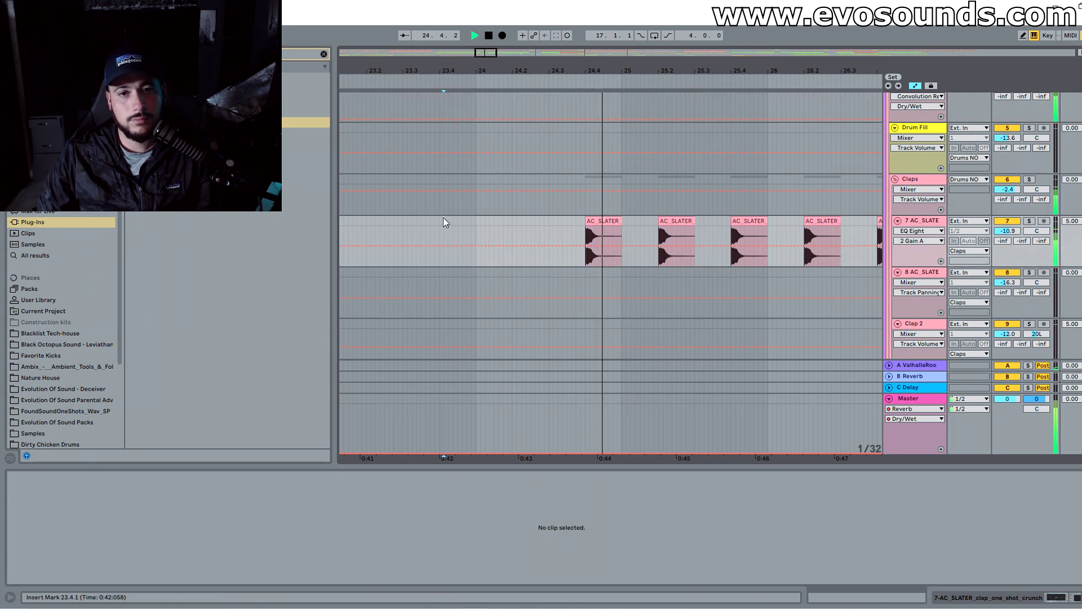
pyautogui.press('space')
pyautogui.press('space')
pyautogui.moveTo(610, 222); pyautogui.dragTo(629, 223)
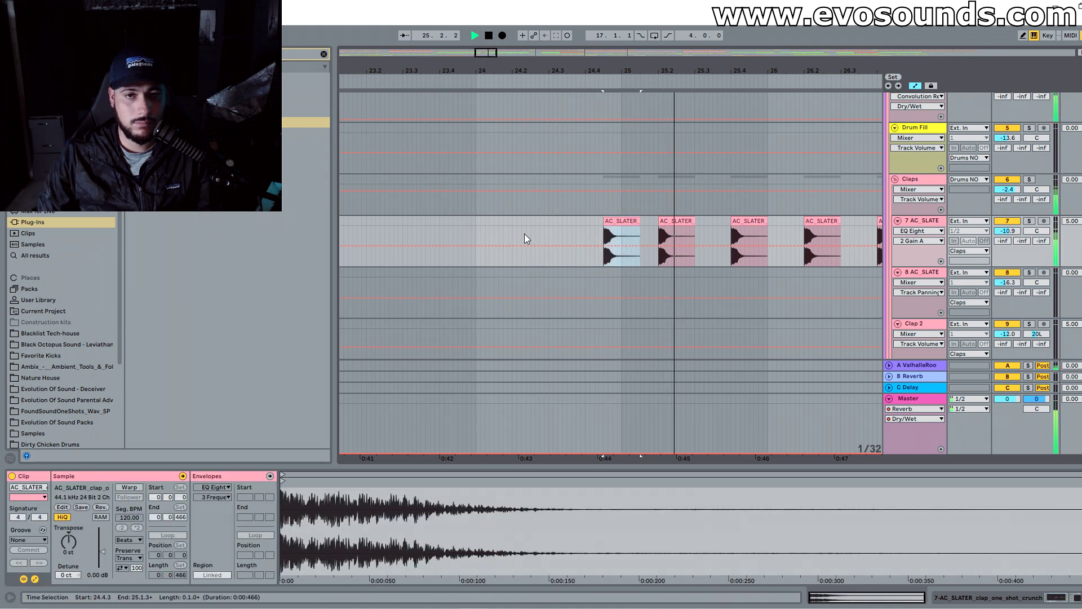
pyautogui.click(441, 231)
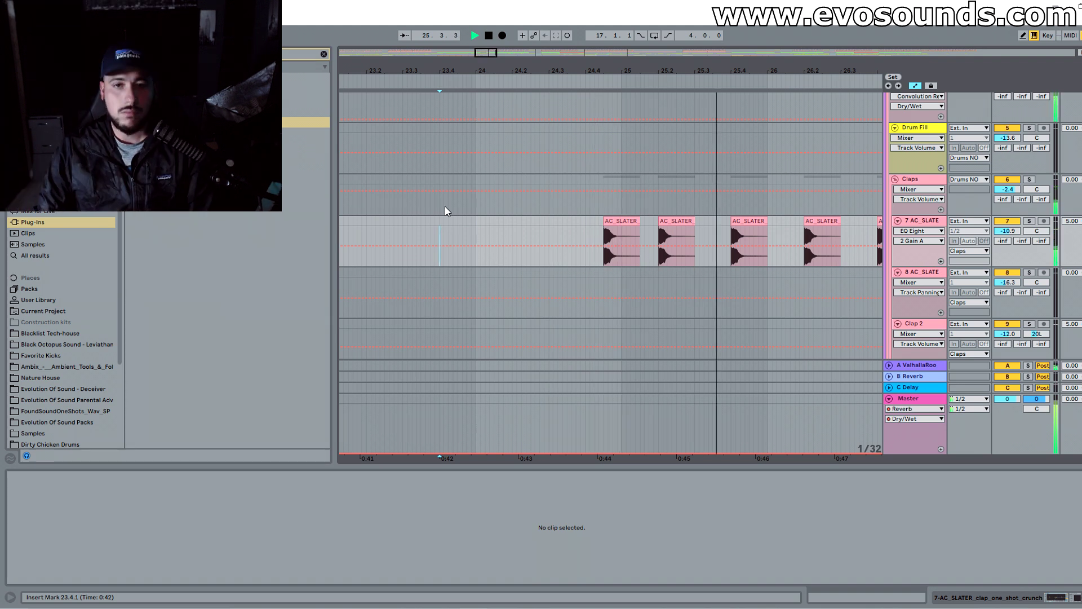
# Step: Review the drum, bass and vocal tracks across bars 19 to 40 while the drop plays
pyautogui.moveTo(484, 53); pyautogui.dragTo(480, 33)
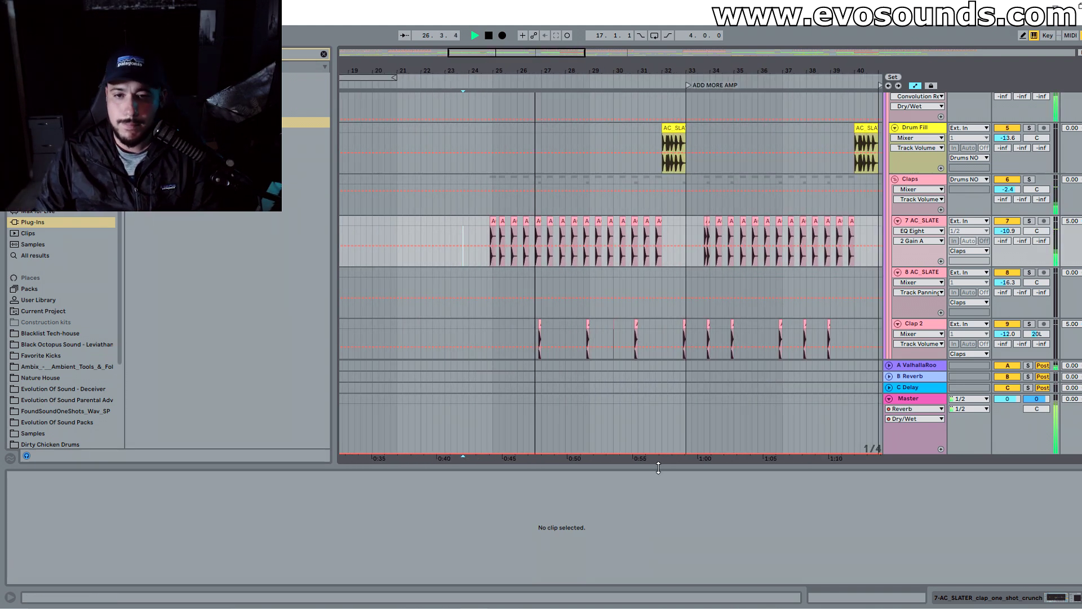
pyautogui.moveTo(657, 465); pyautogui.dragTo(657, 584)
pyautogui.scroll(-2, 619, 355)
pyautogui.scroll(-5, 618, 353)
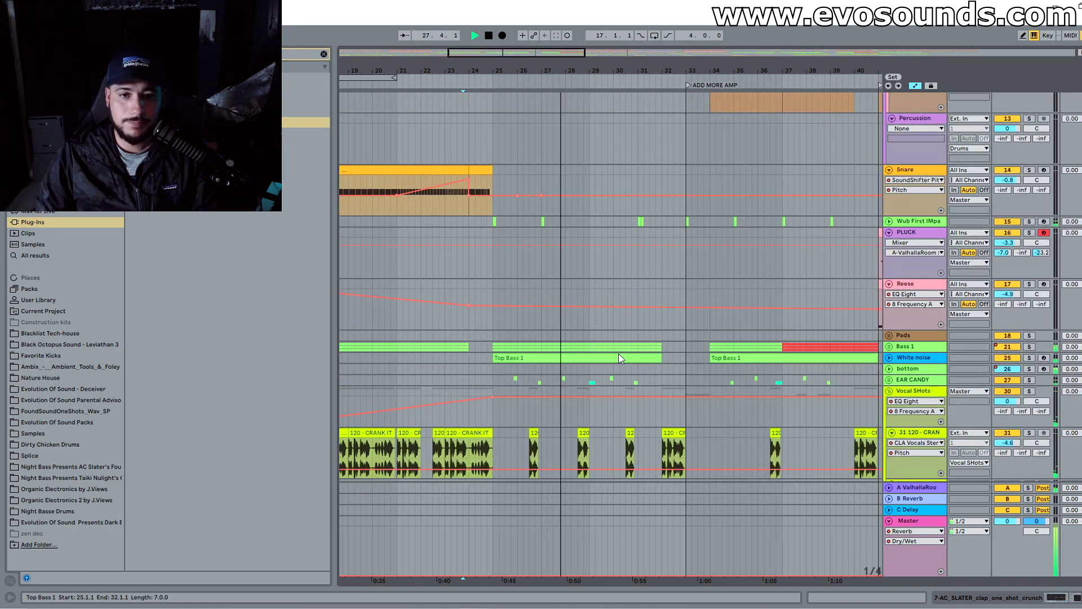
pyautogui.scroll(6, 486, 320)
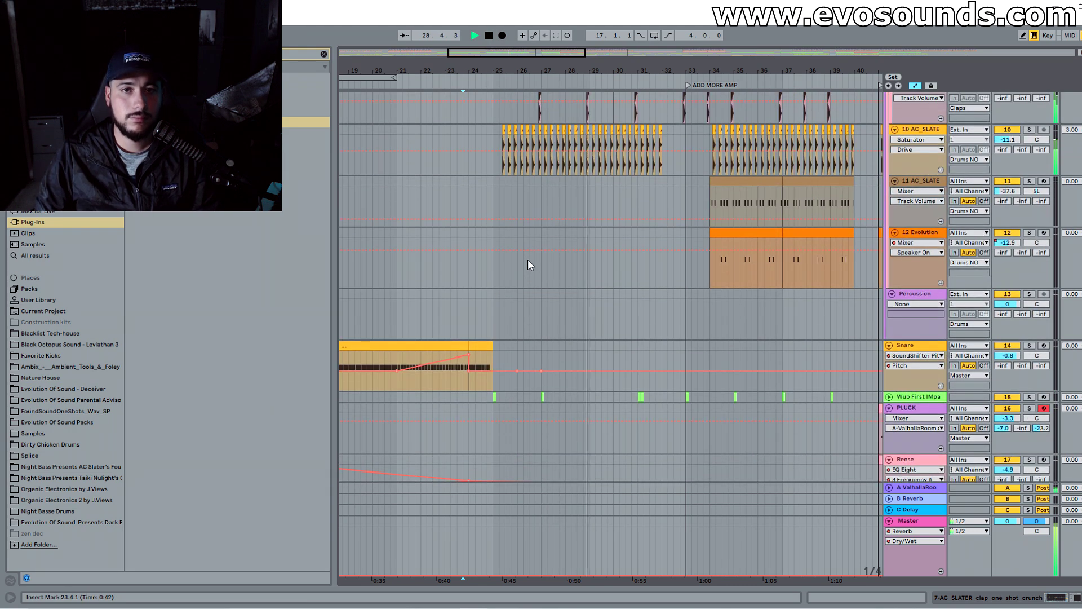
# Step: Paste a copy of the AC_SLATER clap clip onto the Clap 2 track at 24.4.3, just before the drop
pyautogui.press('space')
pyautogui.click(540, 148)
pyautogui.moveTo(473, 71); pyautogui.dragTo(468, 150)
pyautogui.click(512, 154)
pyautogui.hotkey('ctrl', 'v')
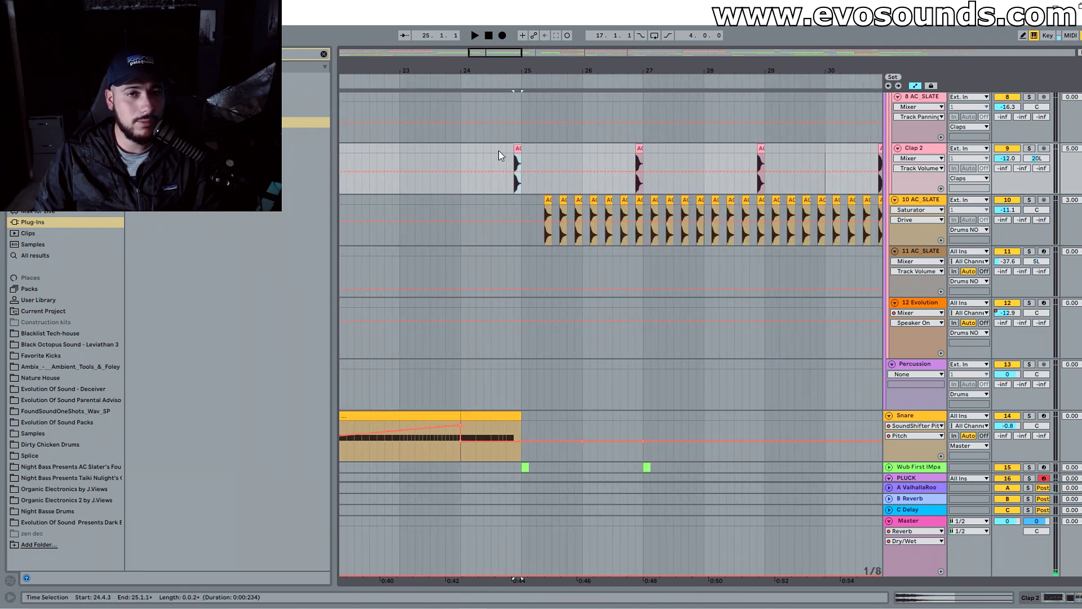
pyautogui.scroll(3, 497, 140)
pyautogui.moveTo(522, 148); pyautogui.dragTo(517, 149)
pyautogui.scroll(-5, 529, 294)
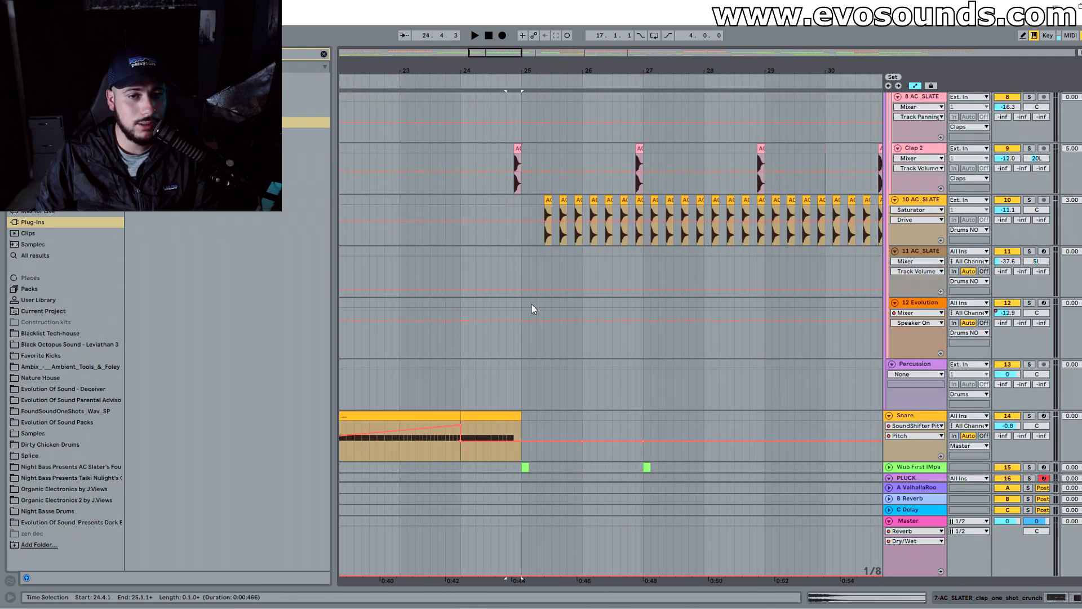
# Step: Delete the C3 note at 1.4 in the snare fill clip at bar 24 and play back the fill
pyautogui.doubleClick(515, 335)
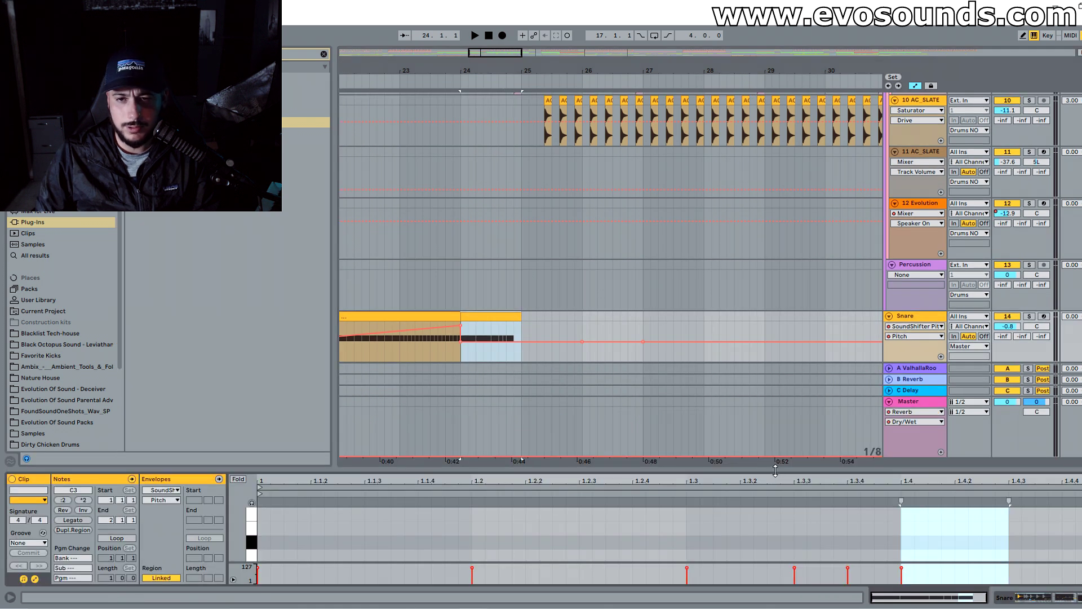
pyautogui.moveTo(776, 471); pyautogui.dragTo(775, 304)
pyautogui.click(969, 424)
pyautogui.press('Delete')
pyautogui.press('space')
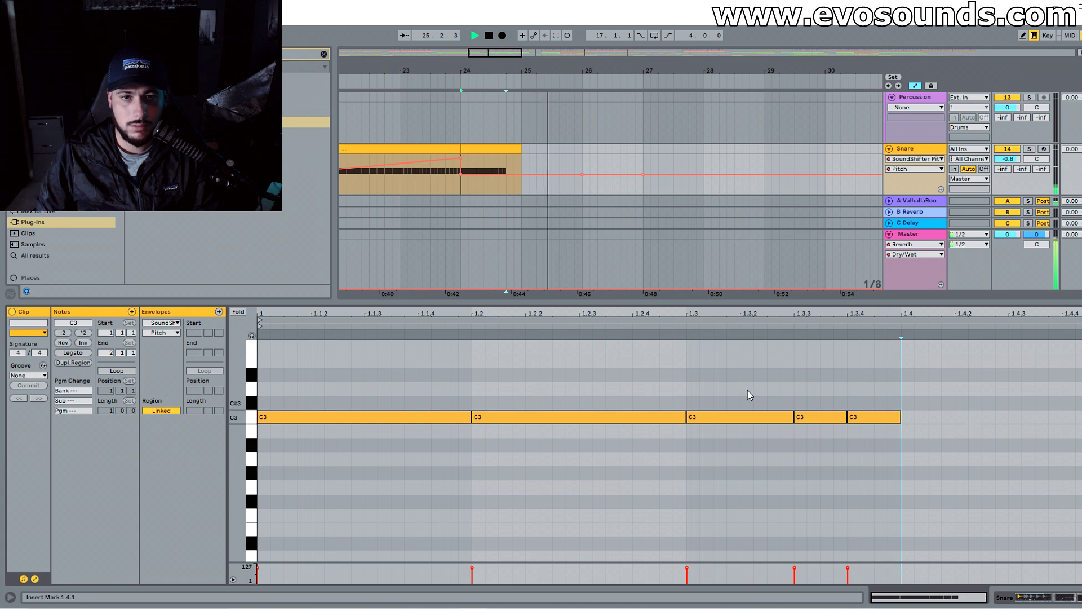
pyautogui.hotkey('ctrl', 'alt', 'l')
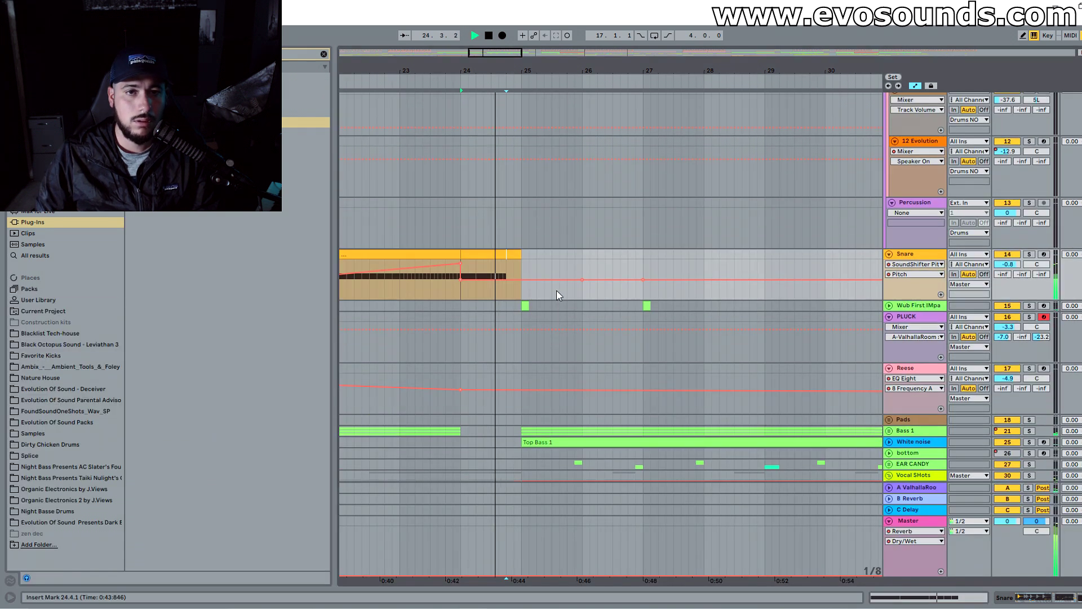
# Step: Audition the Clap 2 clip at 24.4.3 together with the snare build-up from 22.4
pyautogui.scroll(5, 557, 291)
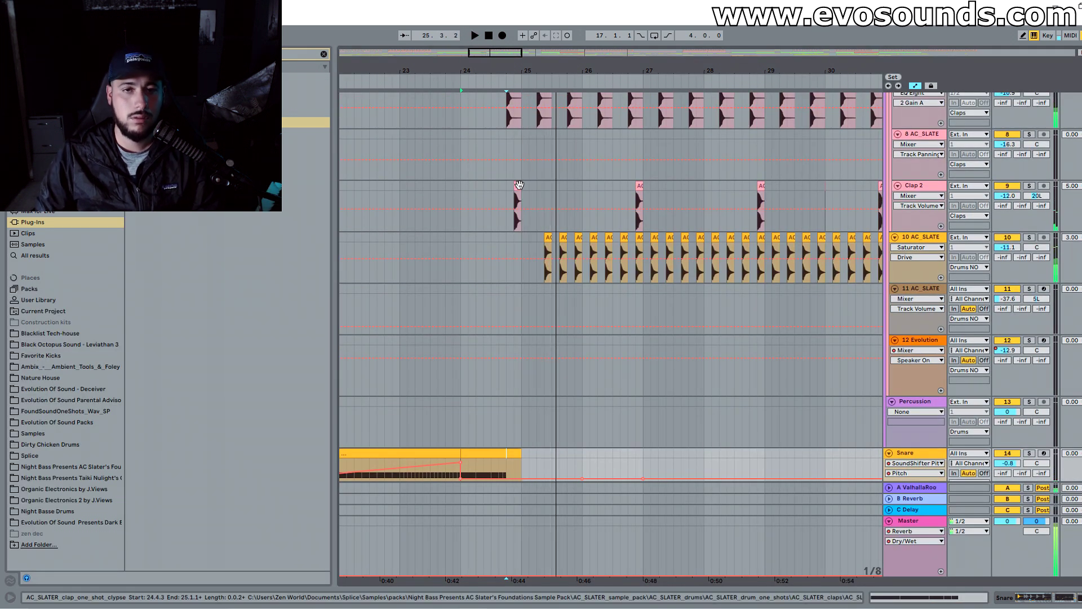
pyautogui.click(1043, 191)
pyautogui.press('space')
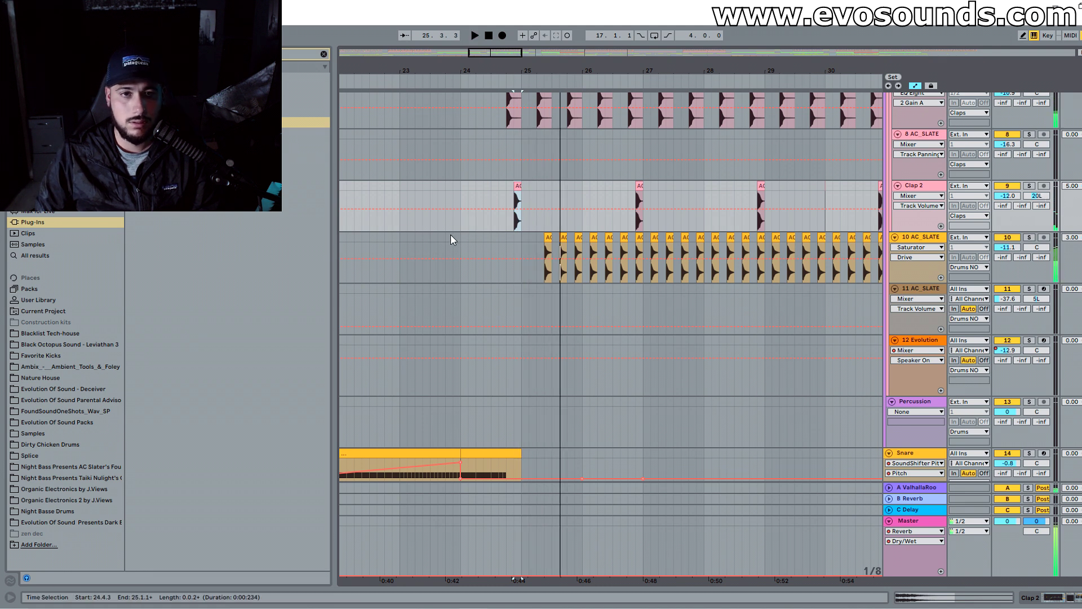
pyautogui.click(385, 202)
pyautogui.press('space')
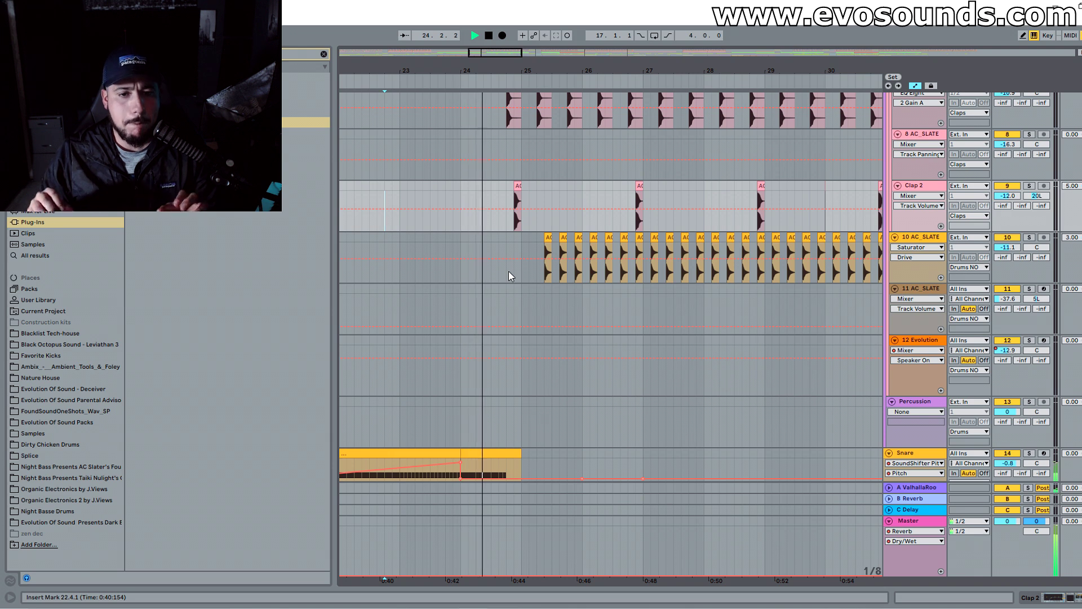
pyautogui.click(445, 343)
pyautogui.press('space')
# Step: Move the low breakpoint of the Snare track's Pitch automation from bar 24 to just before 24.4, making a downward slope, and play it back
pyautogui.scroll(-2, 451, 369)
pyautogui.click(472, 358)
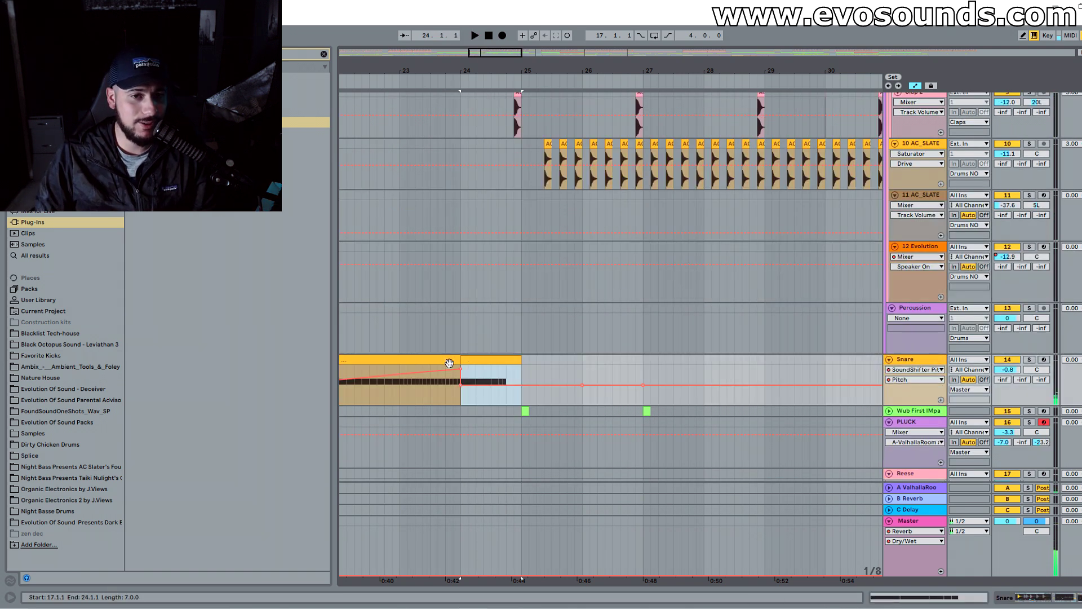
pyautogui.doubleClick(450, 359)
pyautogui.press('space')
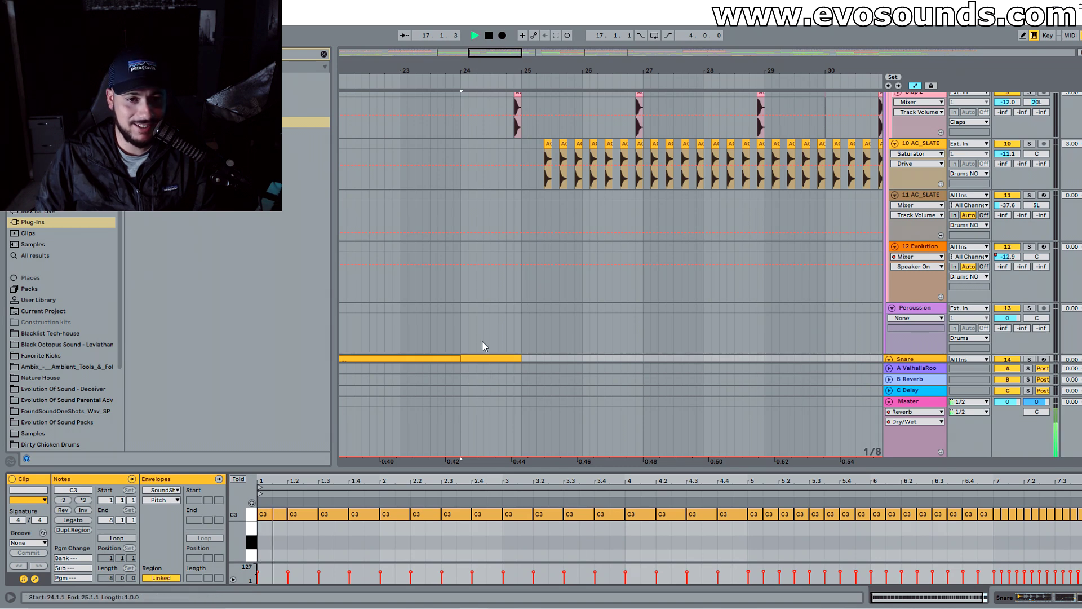
pyautogui.scroll(-2, 483, 345)
pyautogui.click(442, 324)
pyautogui.moveTo(462, 315); pyautogui.dragTo(502, 316)
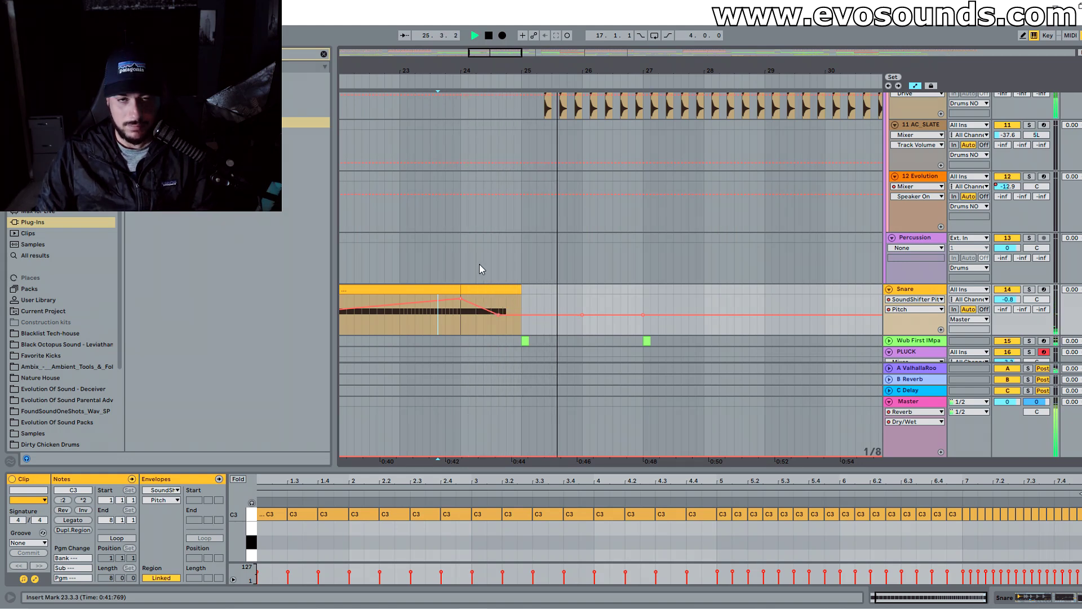
# Step: Automate Clap 2's track panning towards the centre at the 24.4.3 clap, returning to 20L by the following clap, and play it back
pyautogui.click(448, 262)
pyautogui.scroll(5, 449, 262)
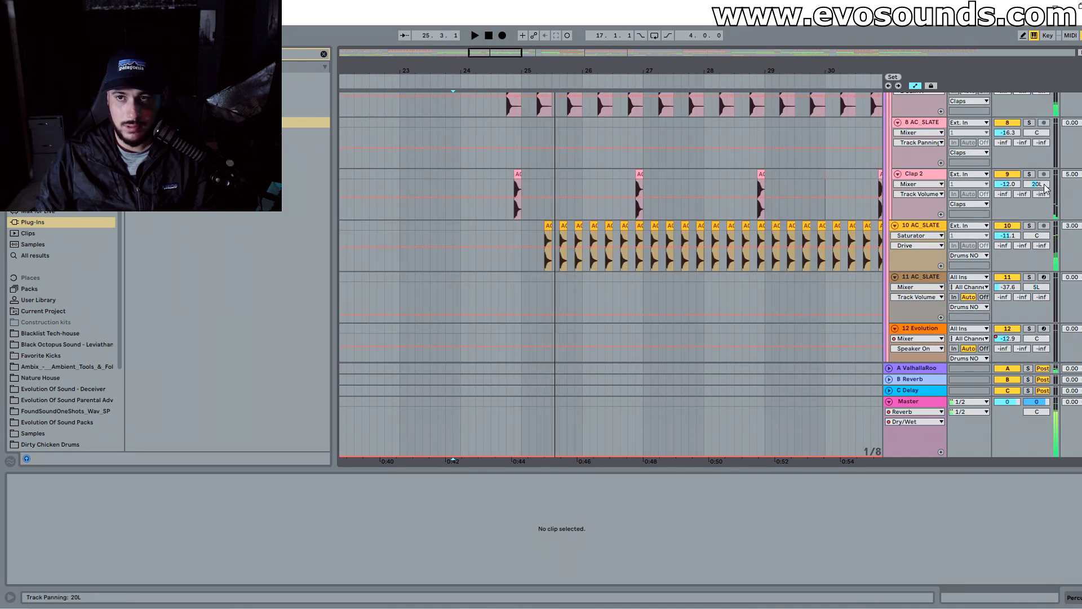
pyautogui.moveTo(519, 209); pyautogui.dragTo(519, 201)
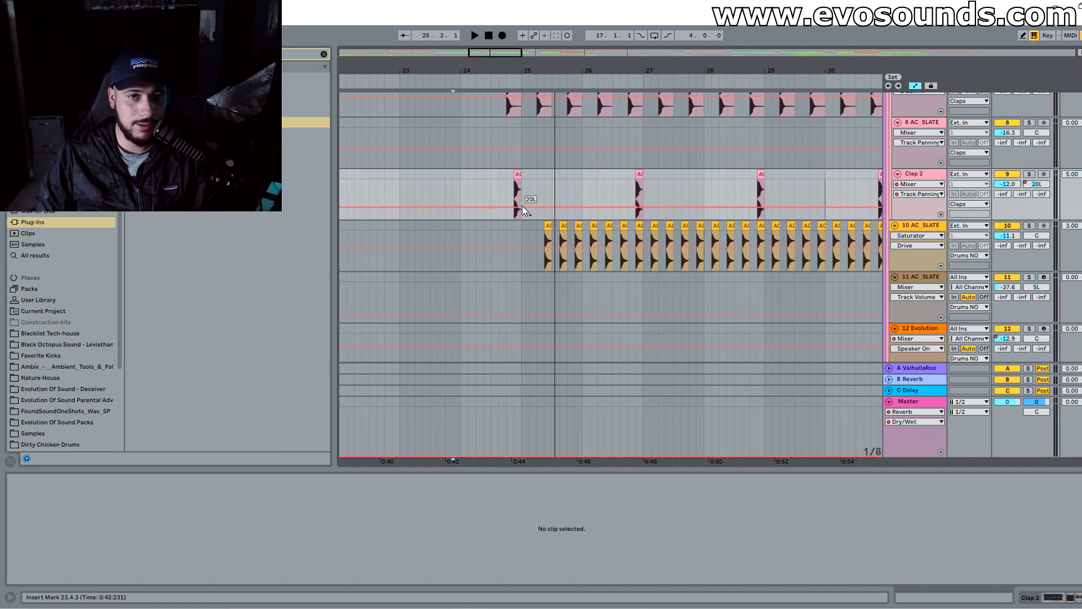
pyautogui.moveTo(523, 207); pyautogui.dragTo(521, 200)
pyautogui.click(468, 186)
pyautogui.press('space')
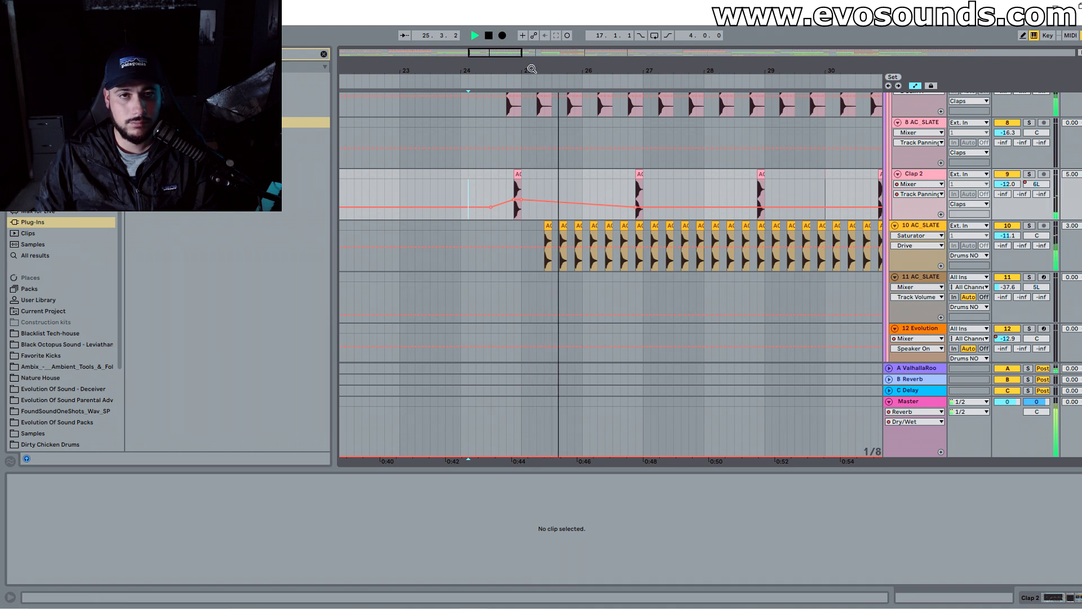
# Step: Review the clap, percussion and snare tracks across the wider arrangement while the drop plays
pyautogui.press('-')
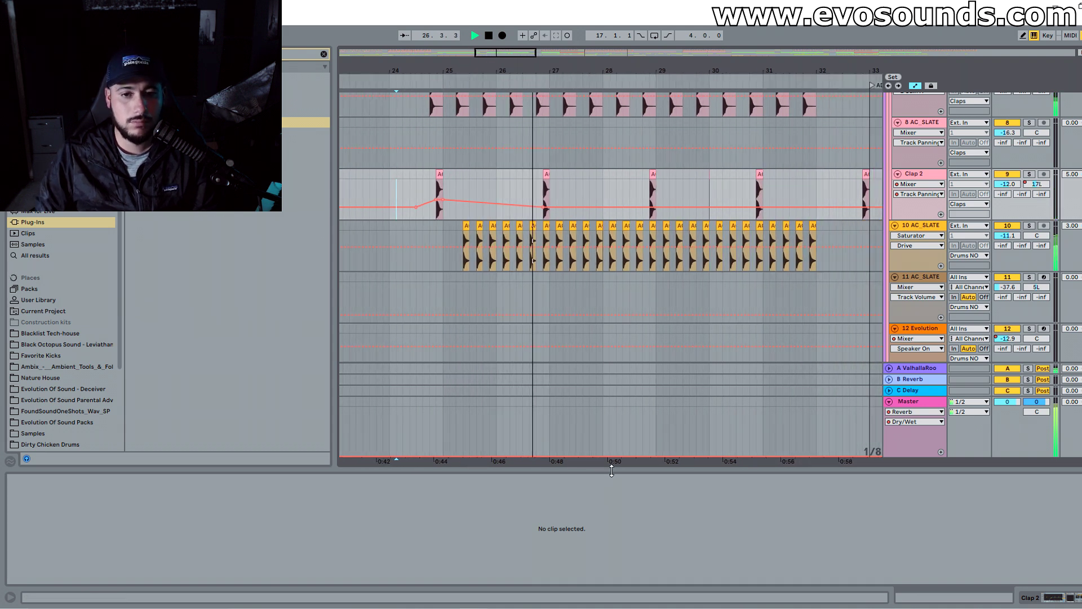
pyautogui.moveTo(612, 469); pyautogui.dragTo(618, 558)
pyautogui.press('-')
pyautogui.press('-')
pyautogui.press('-')
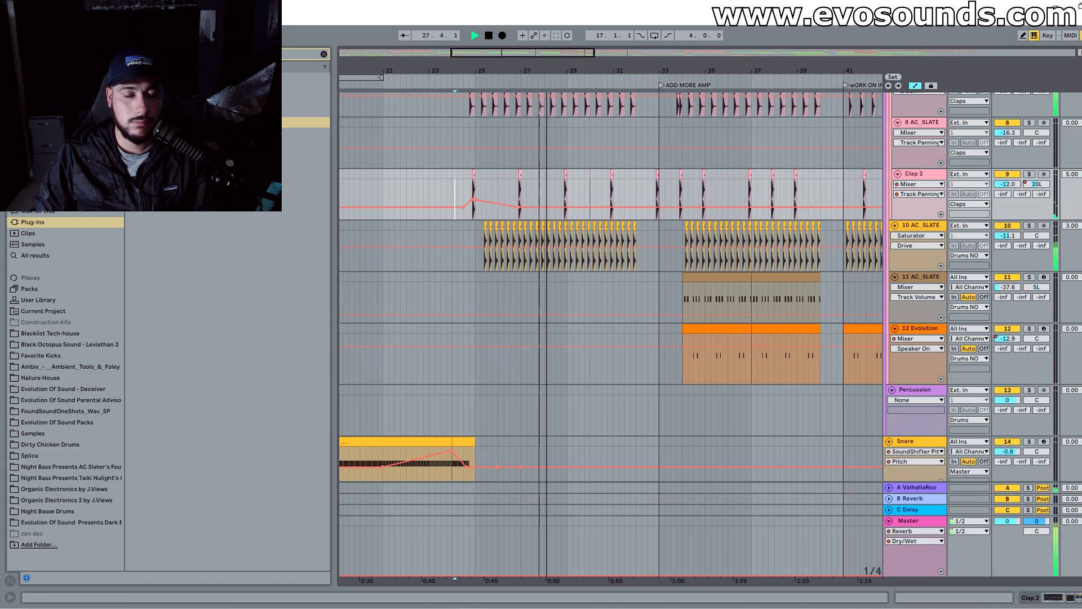
pyautogui.scroll(-5, 586, 297)
pyautogui.scroll(5, 570, 277)
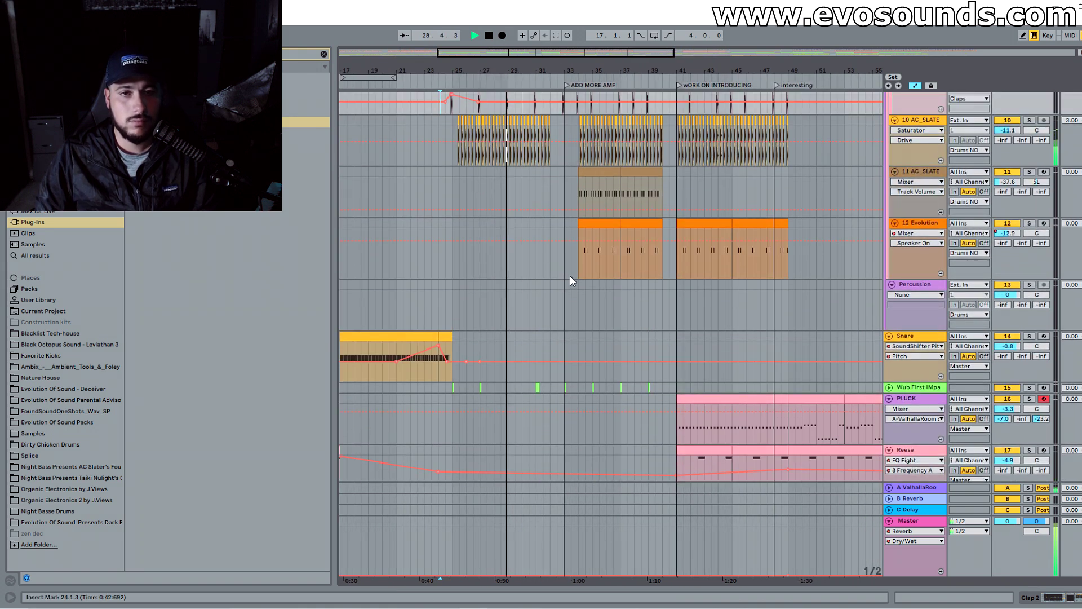
pyautogui.moveTo(598, 54); pyautogui.dragTo(341, 191)
pyautogui.press('space')
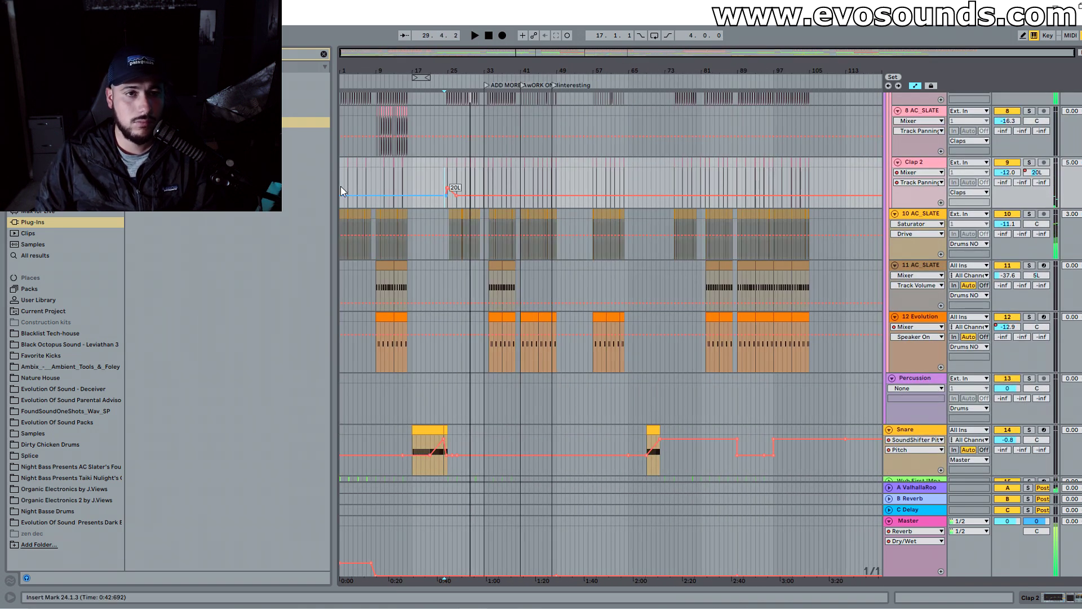
# Step: Play the track from bar 1 and examine the intro's drum, bass and vocal tracks and the PLUCK track
pyautogui.click(340, 115)
pyautogui.press('space')
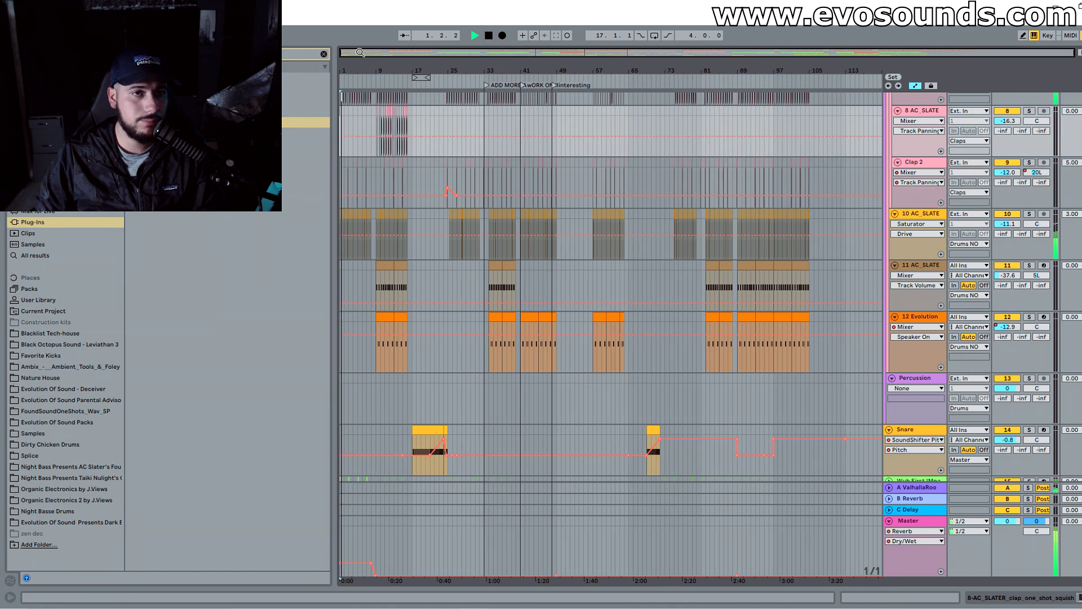
pyautogui.press('+')
pyautogui.press('+')
pyautogui.press('+')
pyautogui.scroll(3, 483, 223)
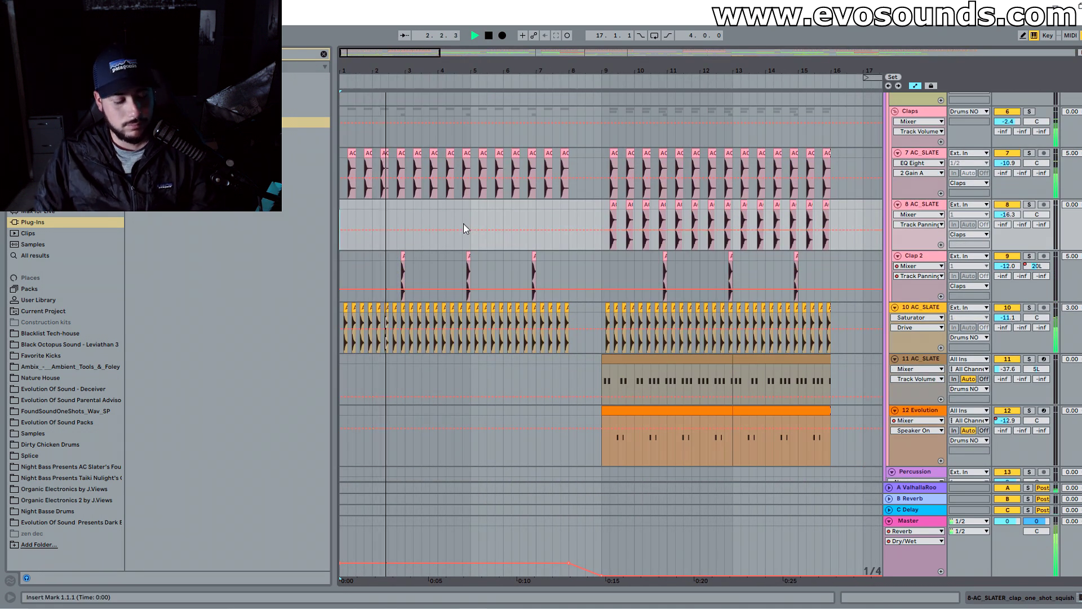
pyautogui.scroll(-3, 464, 228)
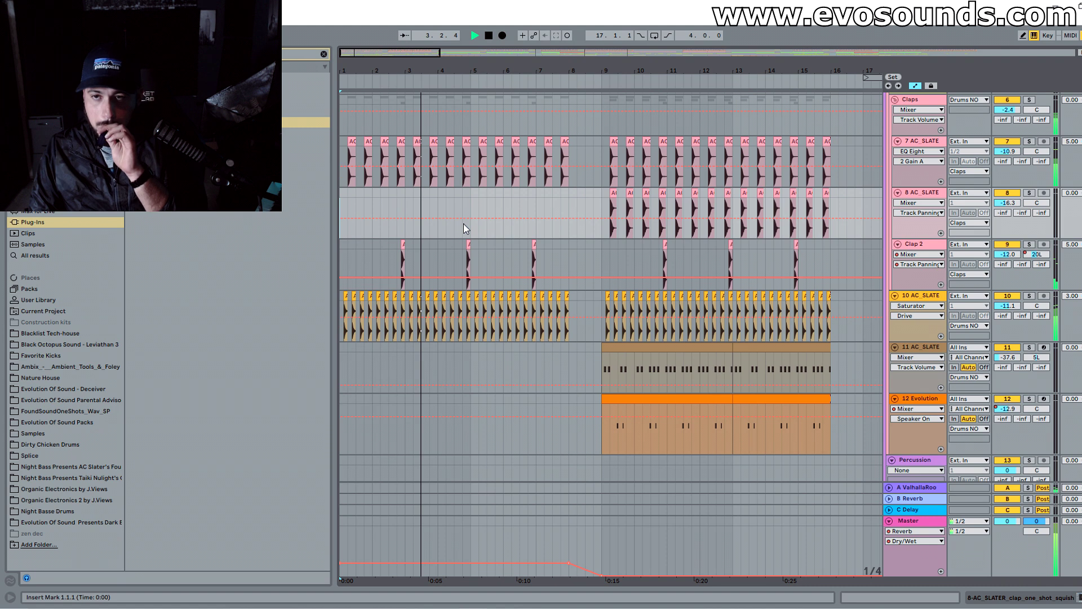
pyautogui.scroll(-5, 573, 377)
pyautogui.scroll(-5, 573, 375)
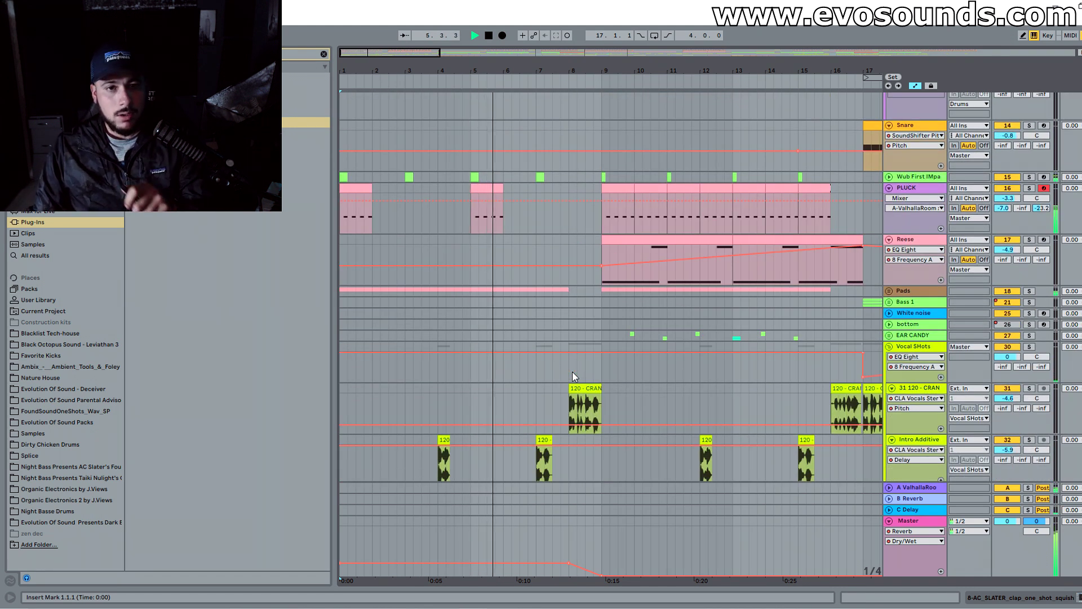
pyautogui.click(911, 191)
pyautogui.doubleClick(913, 195)
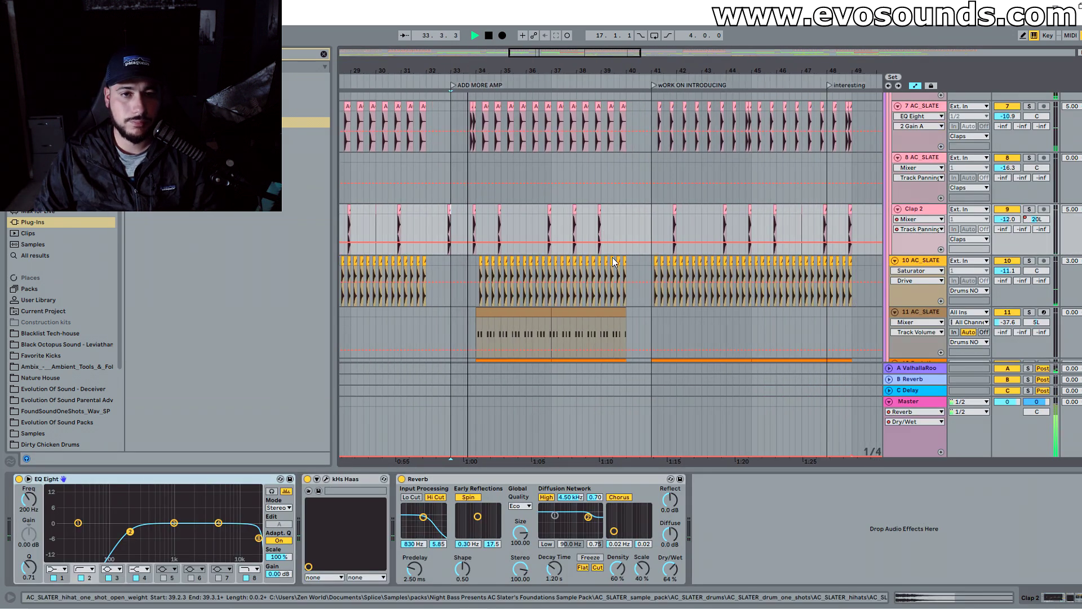
# Step: Play back the AC_SLATER drum fill clip at bar 32 and set the Drum Fill track's volume to -15.2 dB
pyautogui.scroll(-10, 614, 261)
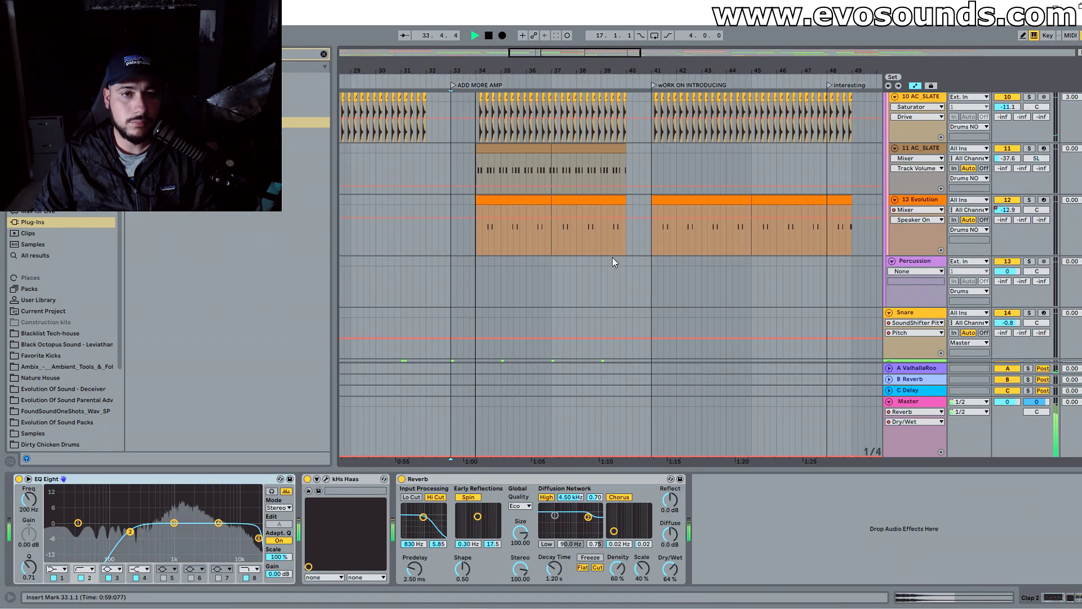
pyautogui.click(426, 286)
pyautogui.scroll(10, 426, 285)
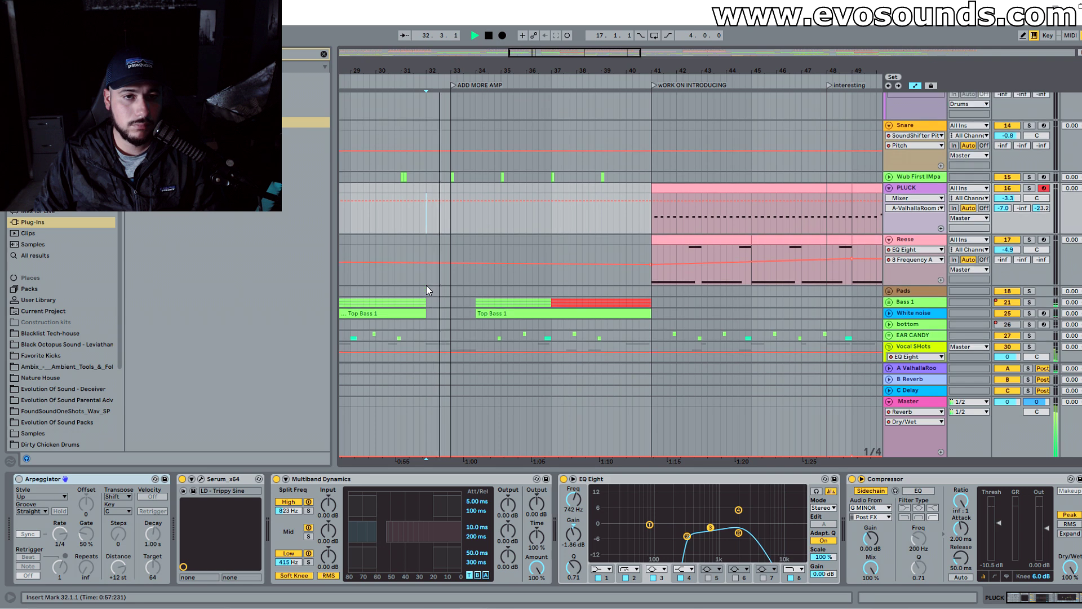
pyautogui.scroll(2, 427, 286)
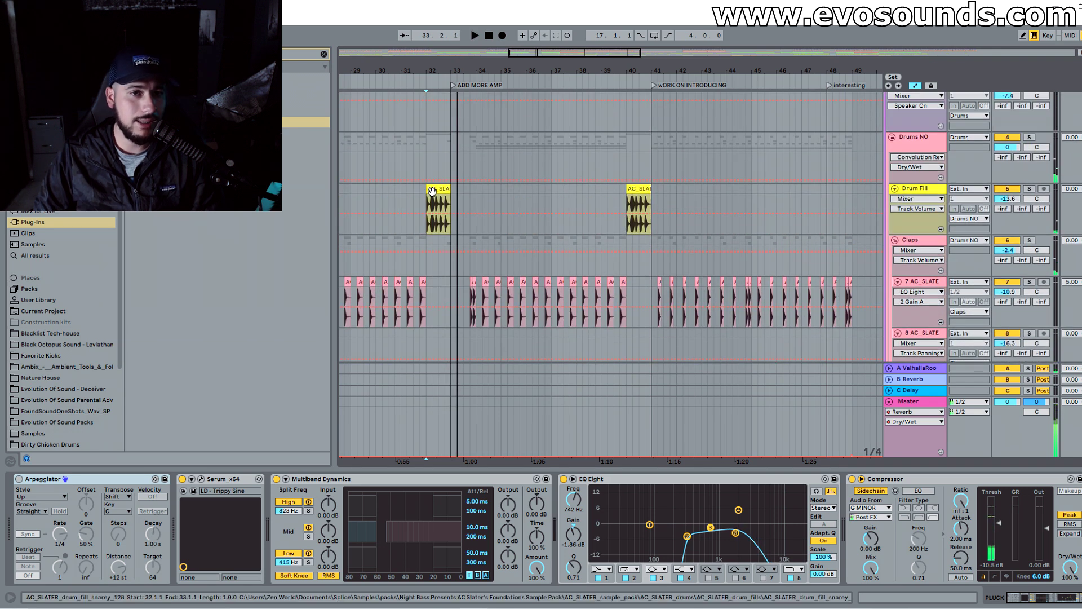
pyautogui.click(432, 192)
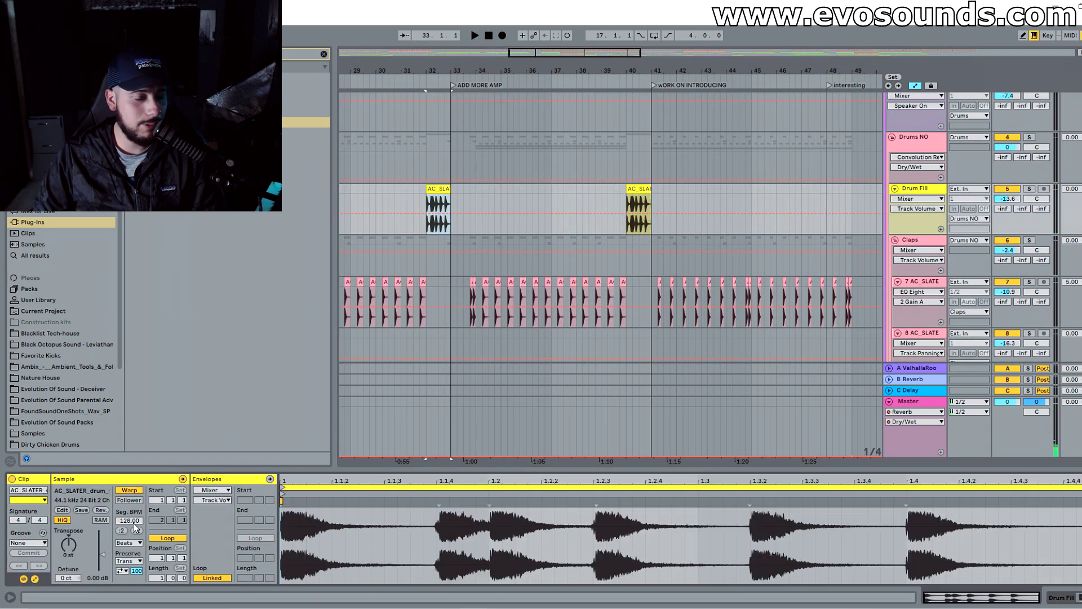
pyautogui.press('space')
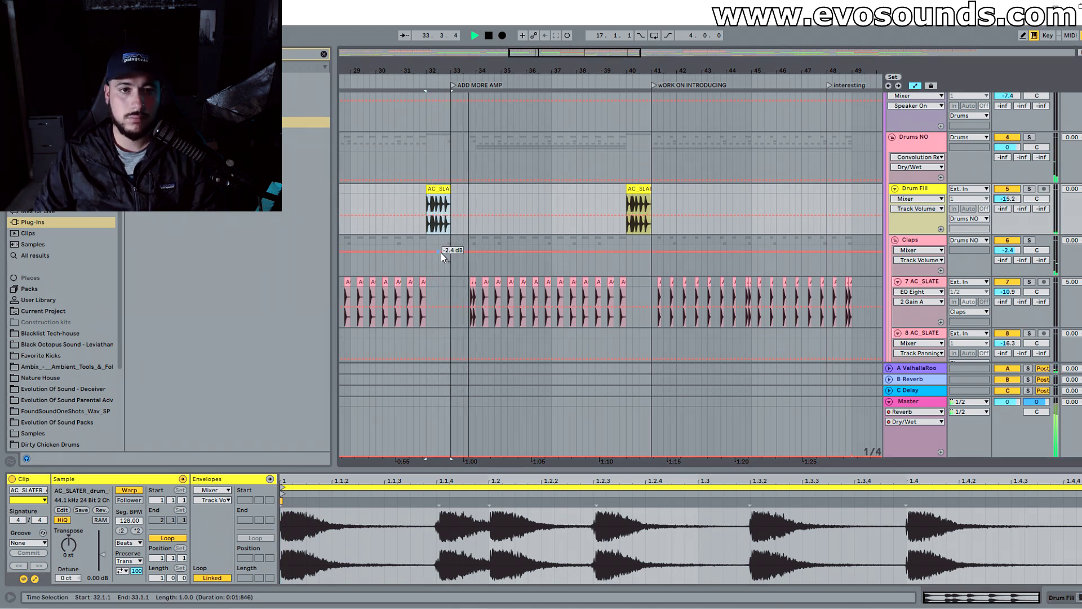
# Step: Listen to the second drum fill at bar 40 and delete its clip from the Drum Fill track
pyautogui.press('+')
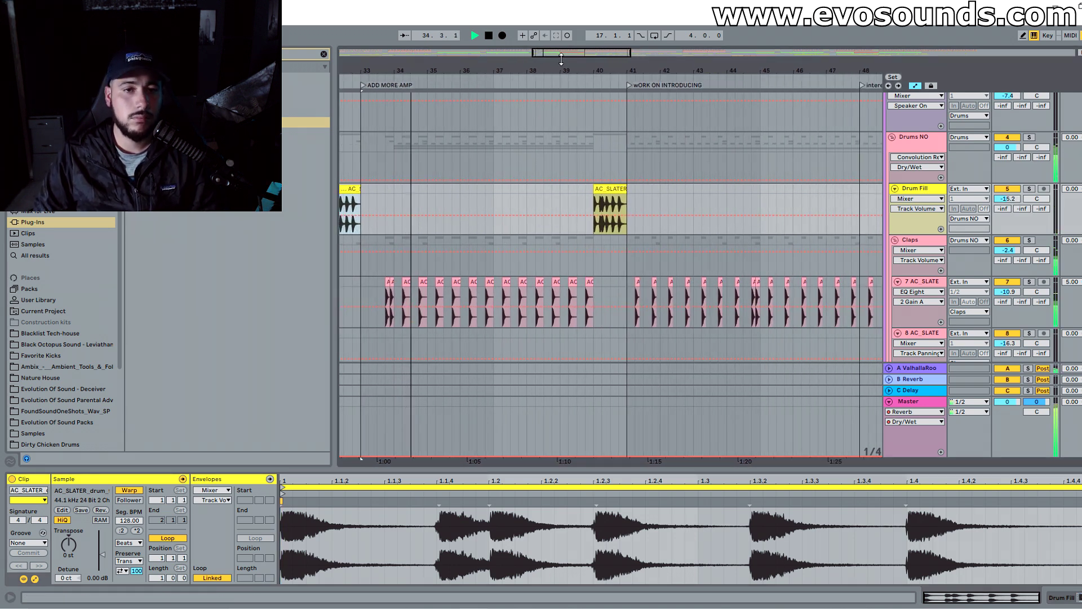
pyautogui.click(584, 205)
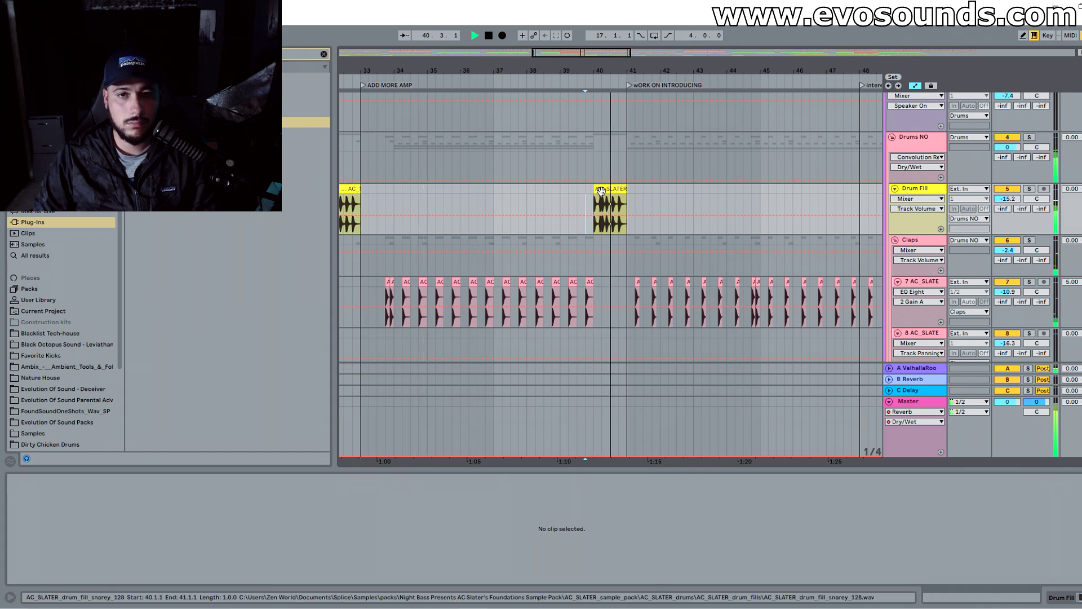
pyautogui.click(601, 191)
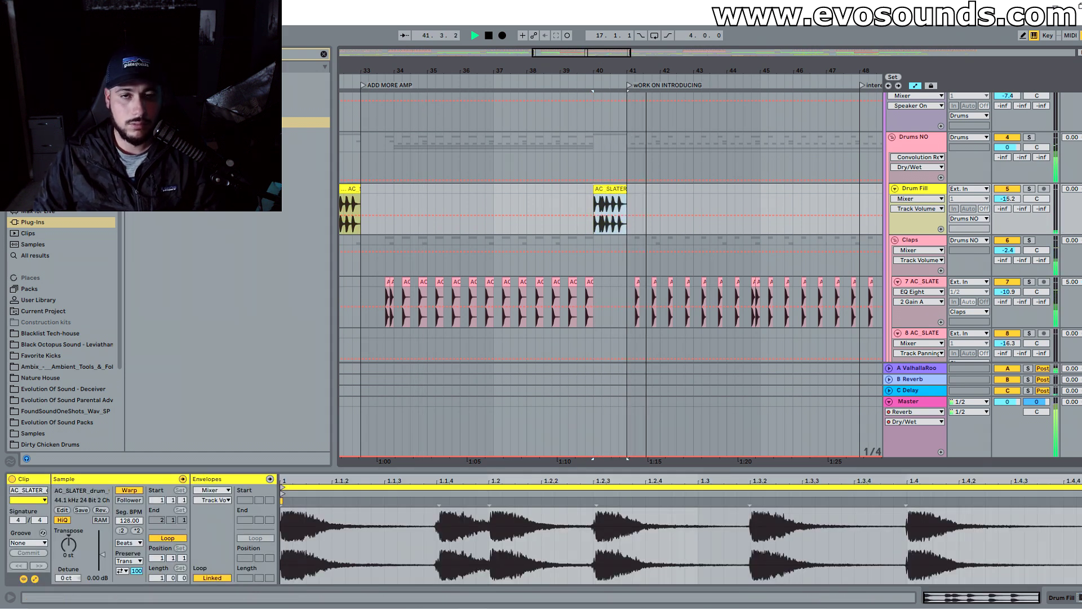
pyautogui.press('-')
pyautogui.press('space')
pyautogui.press('Delete')
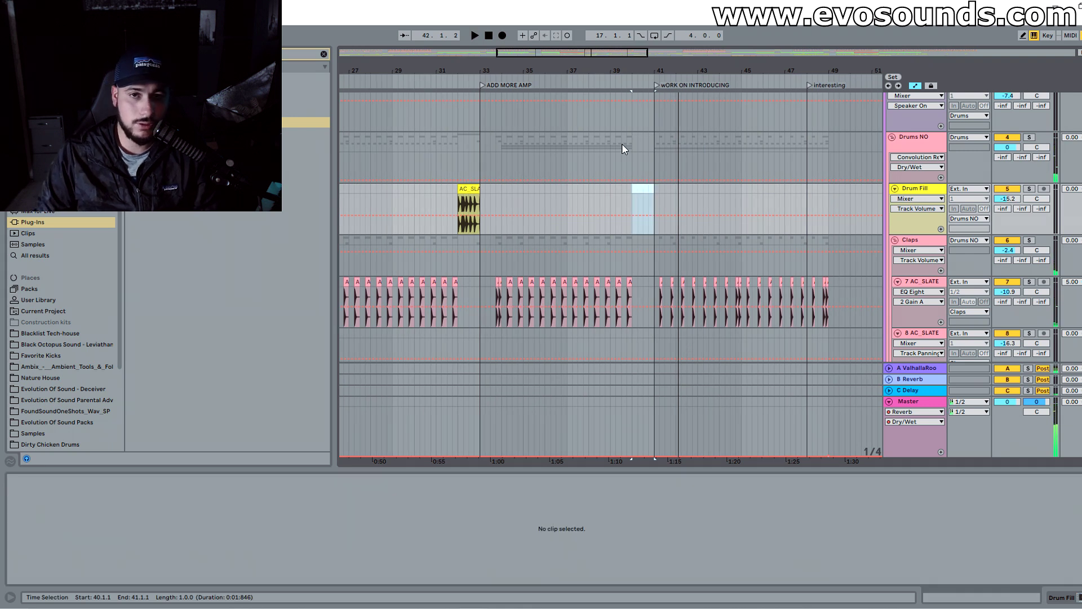
# Step: Insert an empty one-bar MIDI clip on the Snare track from 40.1.1 to 41.1.1 and enlarge its note editor
pyautogui.scroll(-5, 662, 250)
pyautogui.scroll(-6, 673, 224)
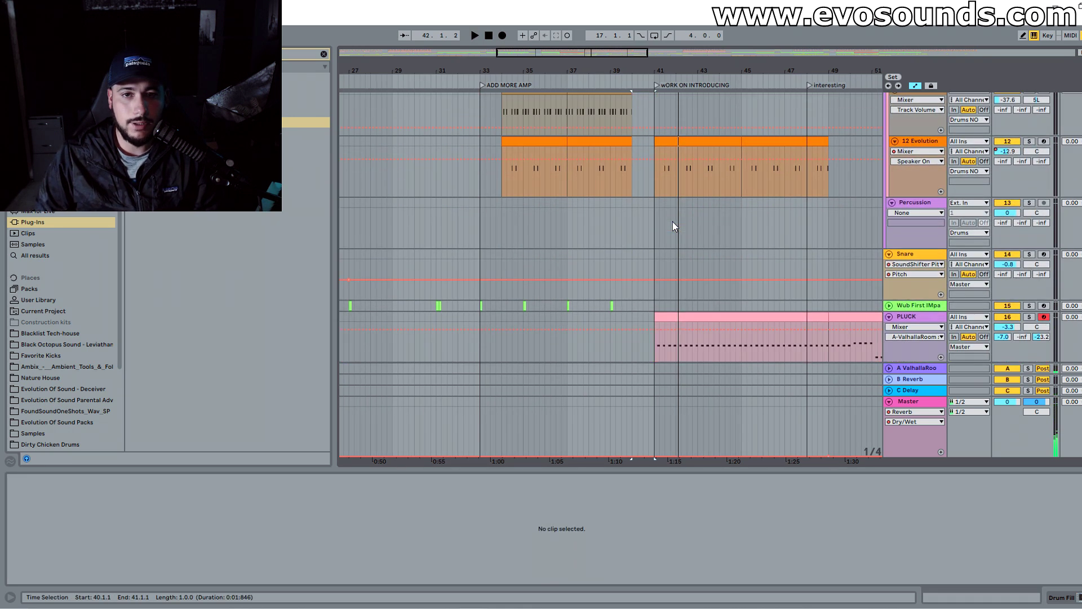
pyautogui.moveTo(651, 253); pyautogui.dragTo(633, 256)
pyautogui.hotkey('ctrl', 'shift', 'm')
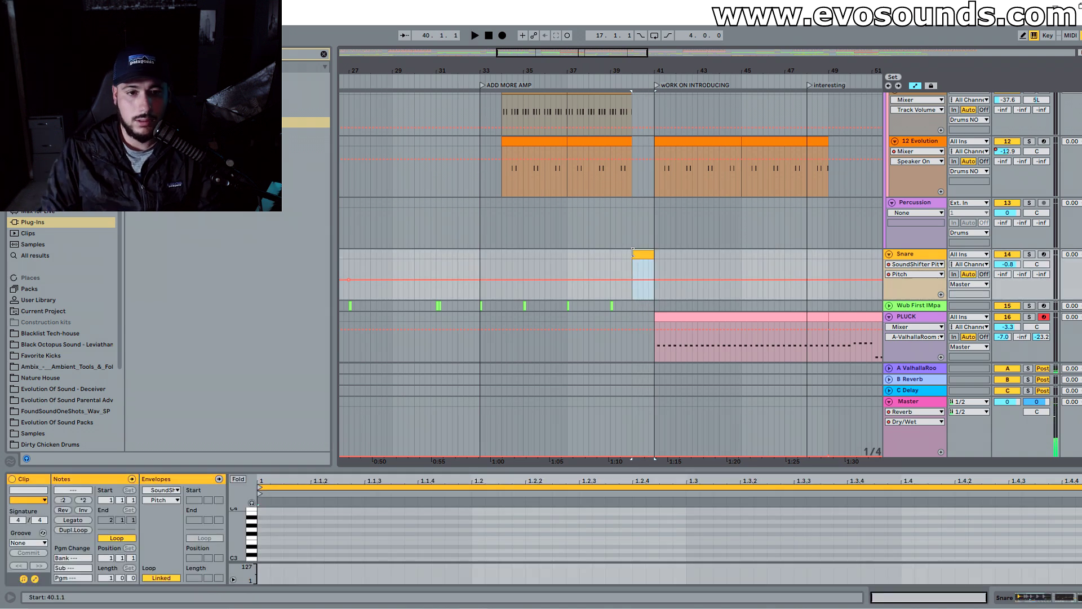
pyautogui.moveTo(384, 465); pyautogui.dragTo(383, 221)
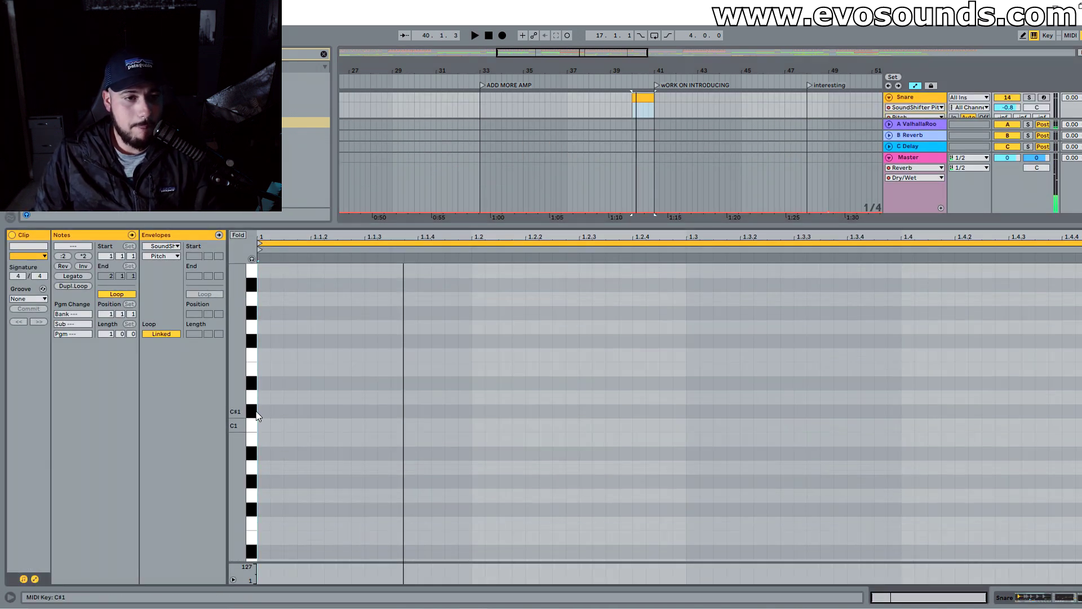
pyautogui.scroll(4, 269, 361)
pyautogui.doubleClick(267, 422)
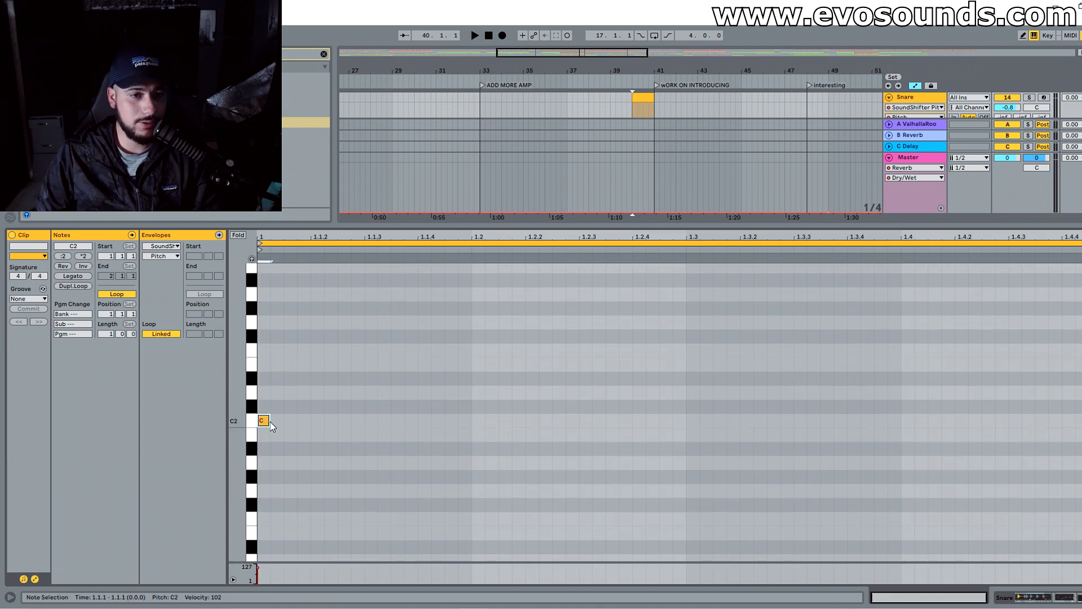
pyautogui.doubleClick(269, 423)
pyautogui.scroll(3, 280, 353)
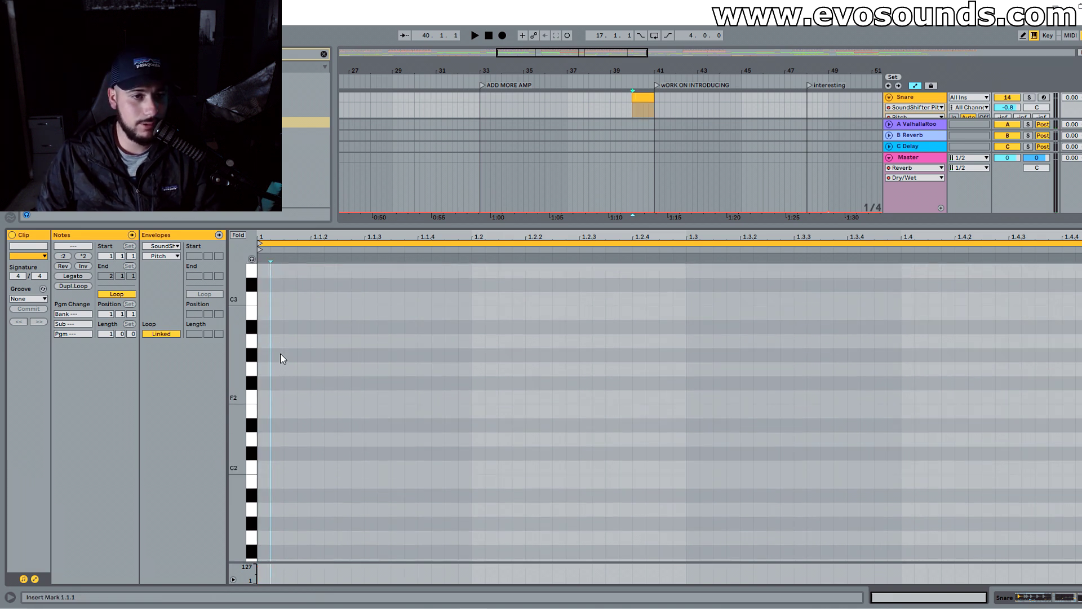
# Step: Fill the new Snare clip with four one-beat C3 notes, one on each beat of the bar
pyautogui.doubleClick(265, 358)
pyautogui.press('space')
pyautogui.moveTo(268, 358); pyautogui.dragTo(470, 361)
pyautogui.hotkey('ctrl', 'd')
pyautogui.hotkey('ctrl', 'd')
pyautogui.hotkey('ctrl', 'd')
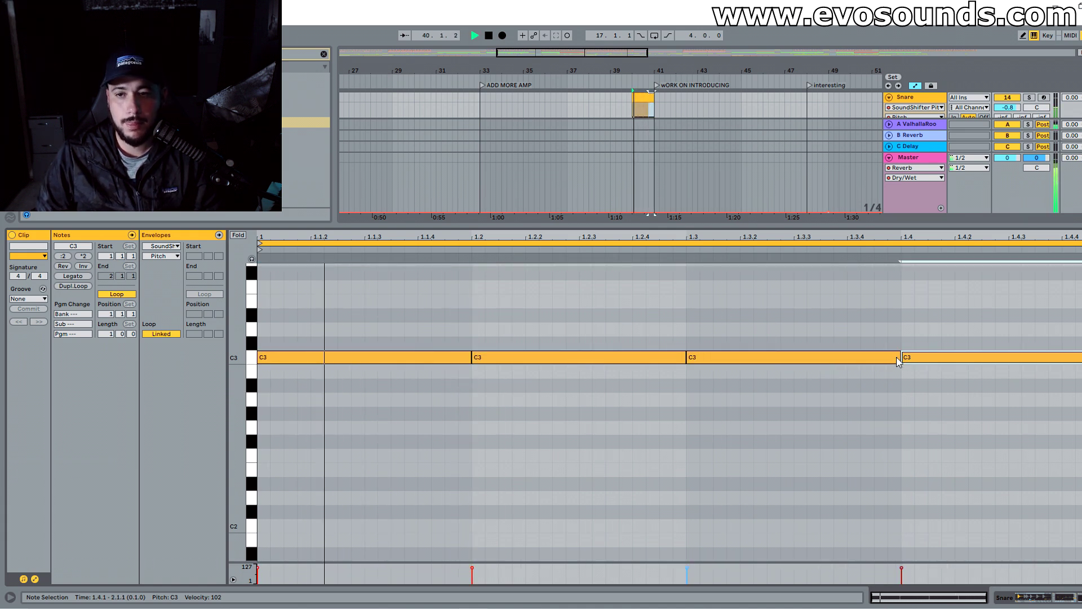
# Step: Break up the Snare clip's third beat into a C3 at 1.3, a C#3 at 1.3.2 and a C3 at 1.3.3
pyautogui.moveTo(900, 358); pyautogui.dragTo(794, 357)
pyautogui.hotkey('ctrl', 'd')
pyautogui.hotkey('shift', 'Up')
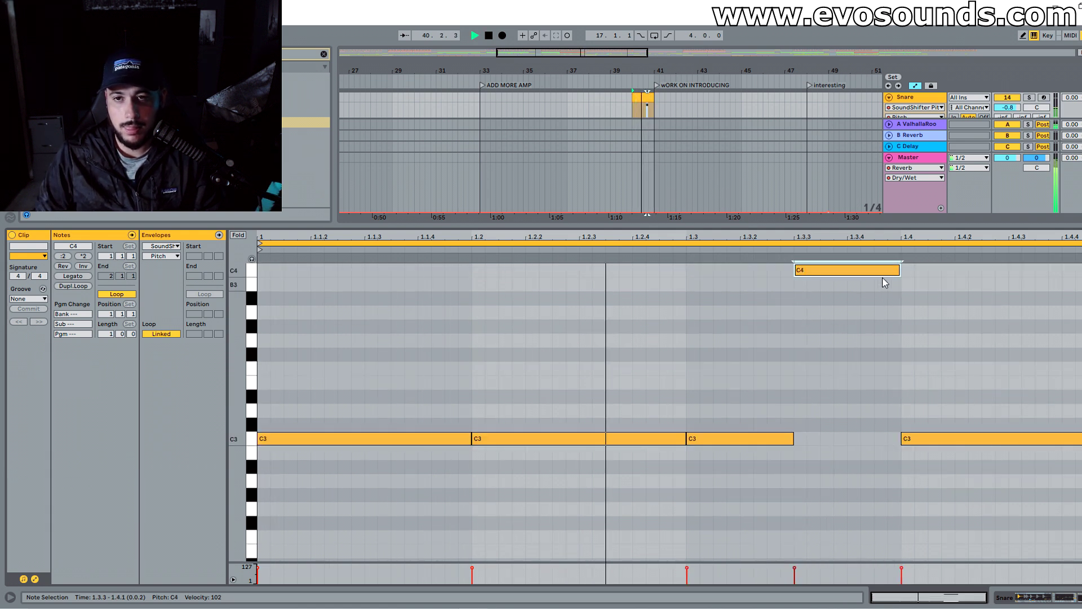
pyautogui.moveTo(871, 279); pyautogui.dragTo(804, 283)
pyautogui.moveTo(795, 436); pyautogui.dragTo(741, 436)
pyautogui.moveTo(845, 273); pyautogui.dragTo(844, 421)
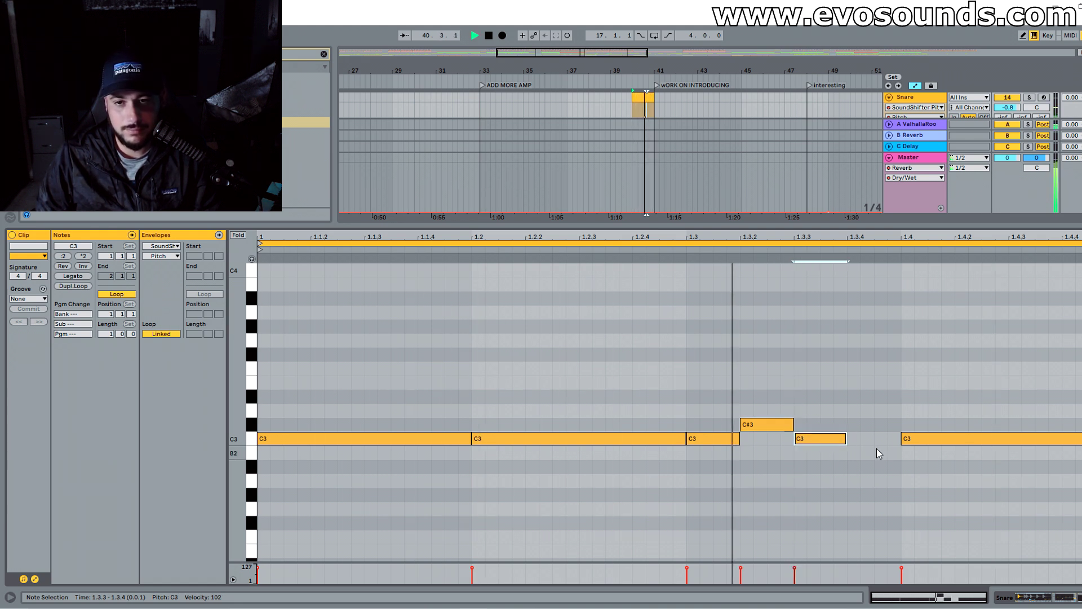
# Step: Shorten the fourth-beat C3 to half a beat, add a C#3 at 1.4.3 and hide the note editor
pyautogui.moveTo(1081, 439); pyautogui.dragTo(1033, 427)
pyautogui.hotkey('ctrl', 'd')
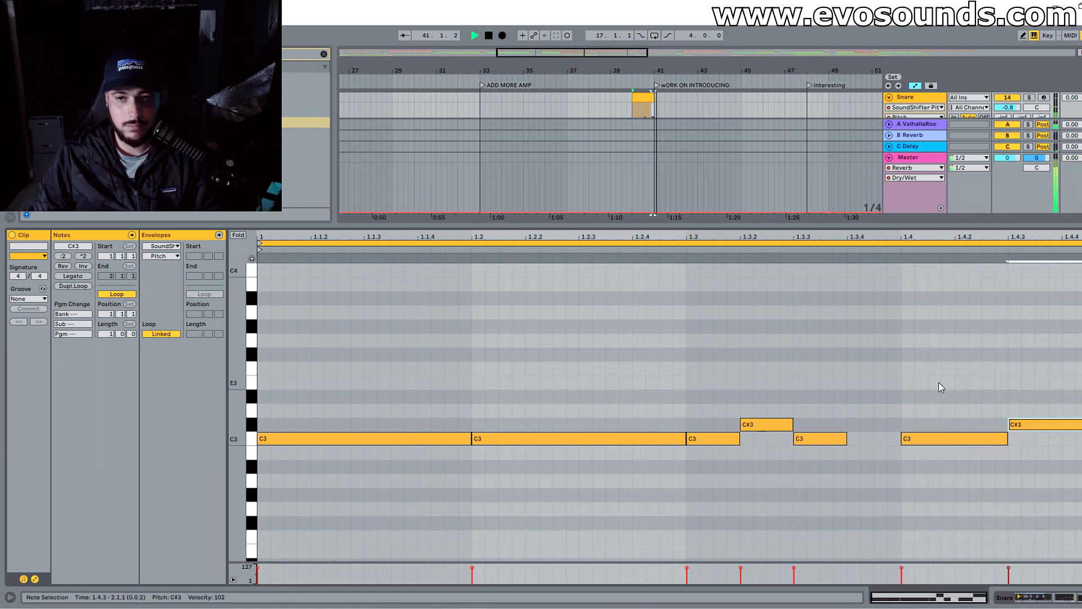
pyautogui.hotkey('ctrl', 'alt', 'l')
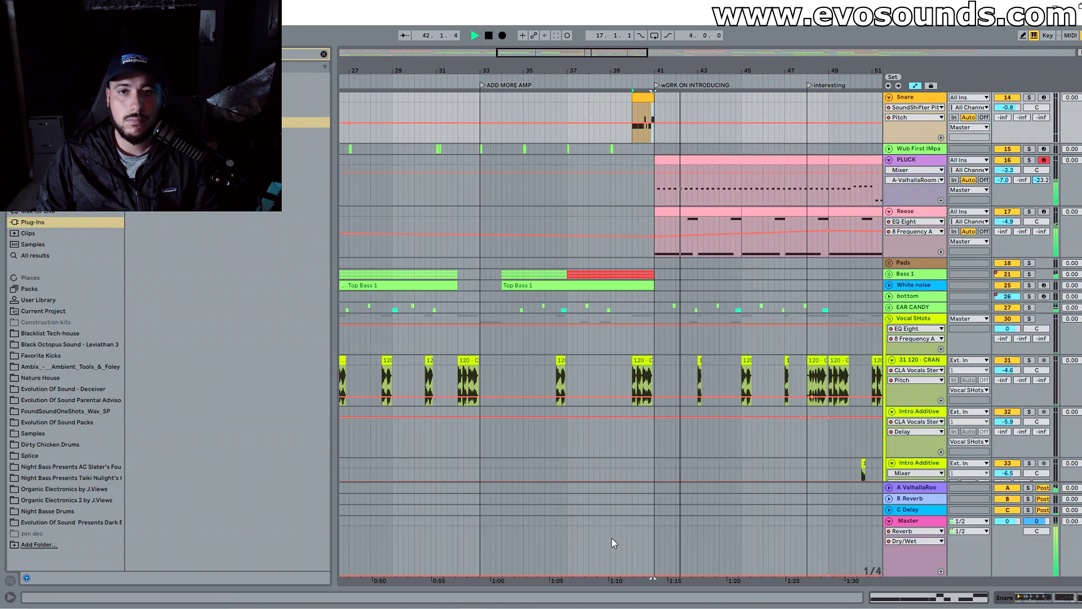
# Step: Play the section after bar 41 and delete the EAR CANDY clips at 44.4.1 and 42.4.1
pyautogui.moveTo(637, 68); pyautogui.dragTo(358, 60)
pyautogui.scroll(6, 656, 263)
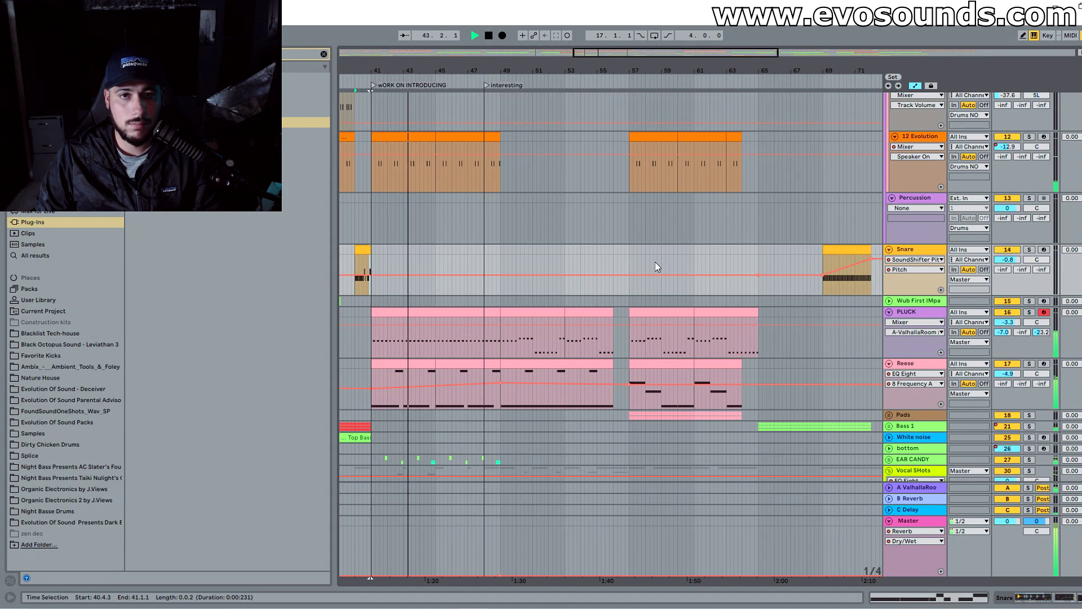
pyautogui.scroll(-8, 533, 290)
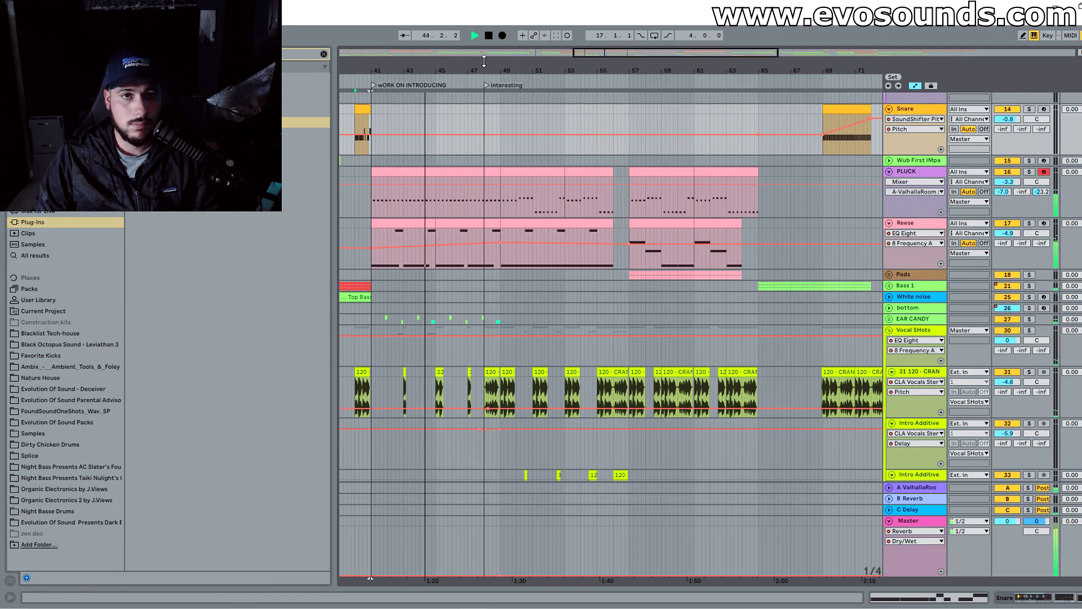
pyautogui.moveTo(601, 50); pyautogui.dragTo(607, 189)
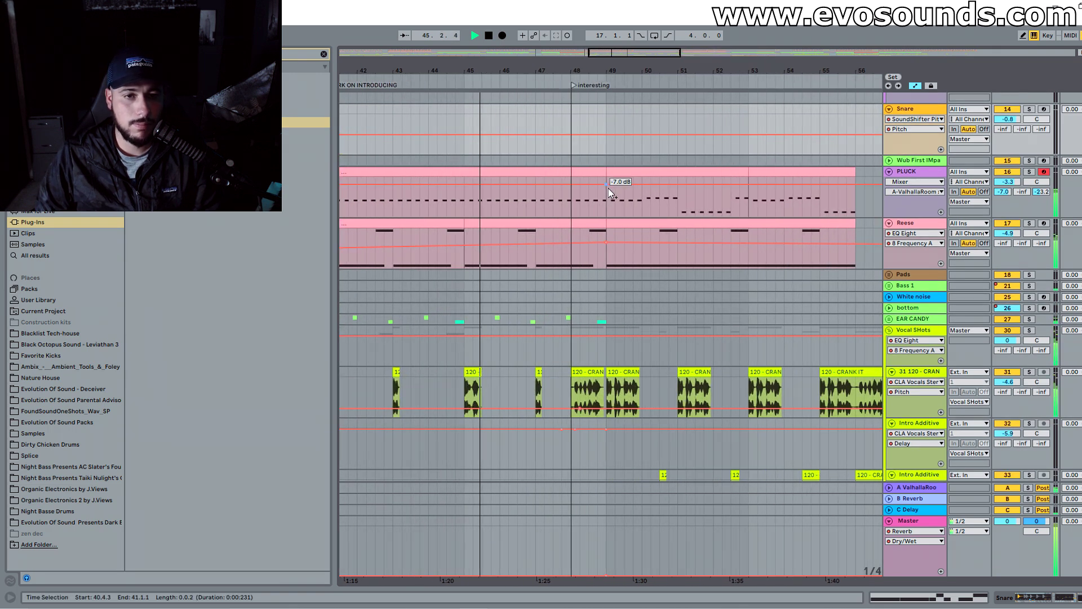
pyautogui.scroll(-3, 449, 246)
pyautogui.press('space')
pyautogui.click(458, 249)
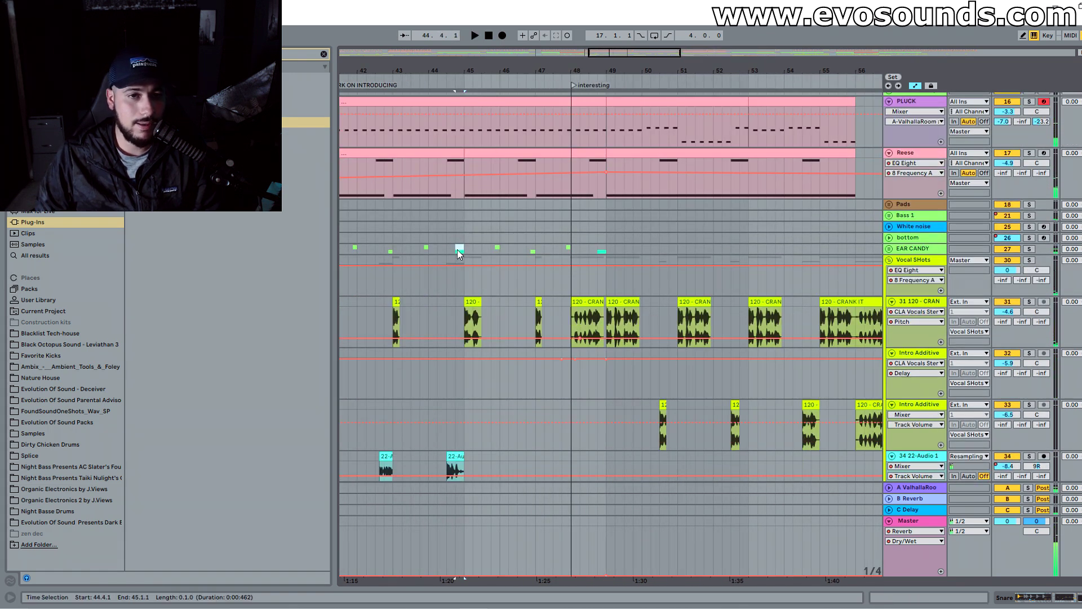
pyautogui.click(384, 242)
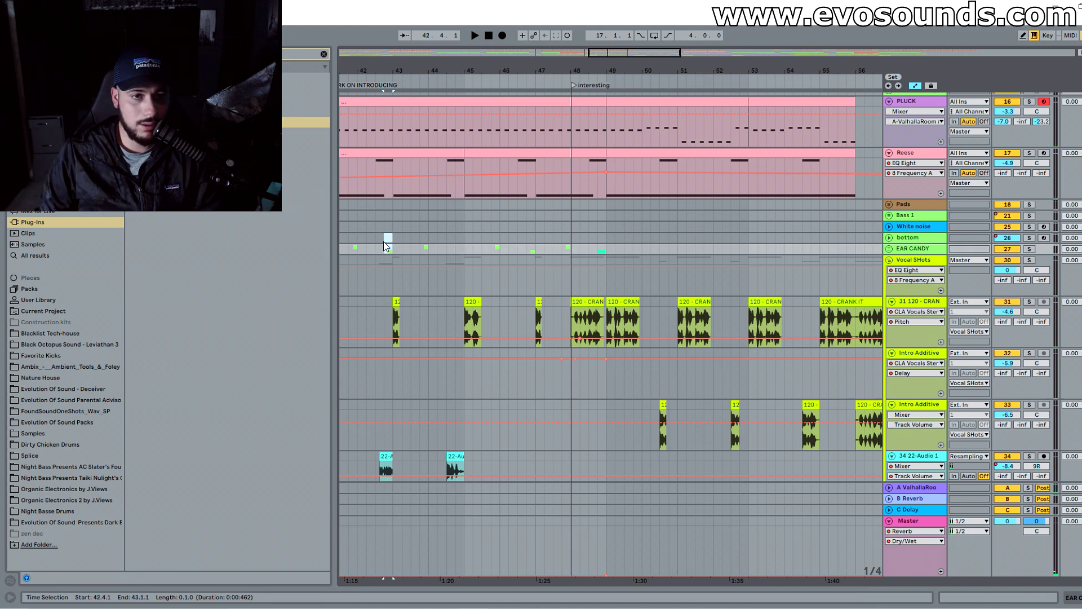
pyautogui.press('space')
pyautogui.press('space')
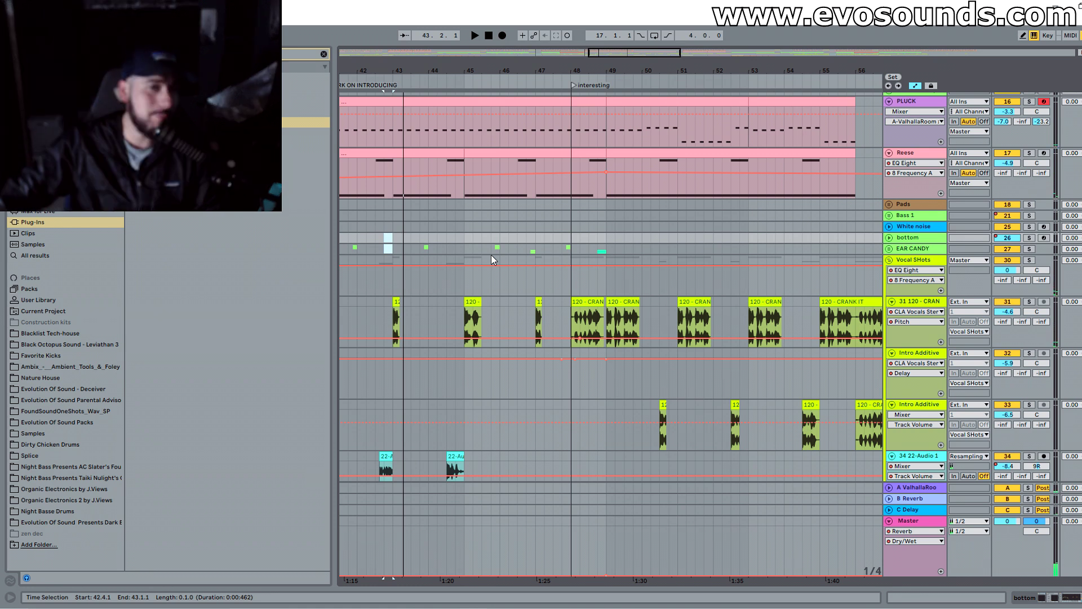
# Step: Delete the EAR CANDY clips at 48.4.1 and just before bar 47 during playback
pyautogui.click(600, 246)
pyautogui.press('space')
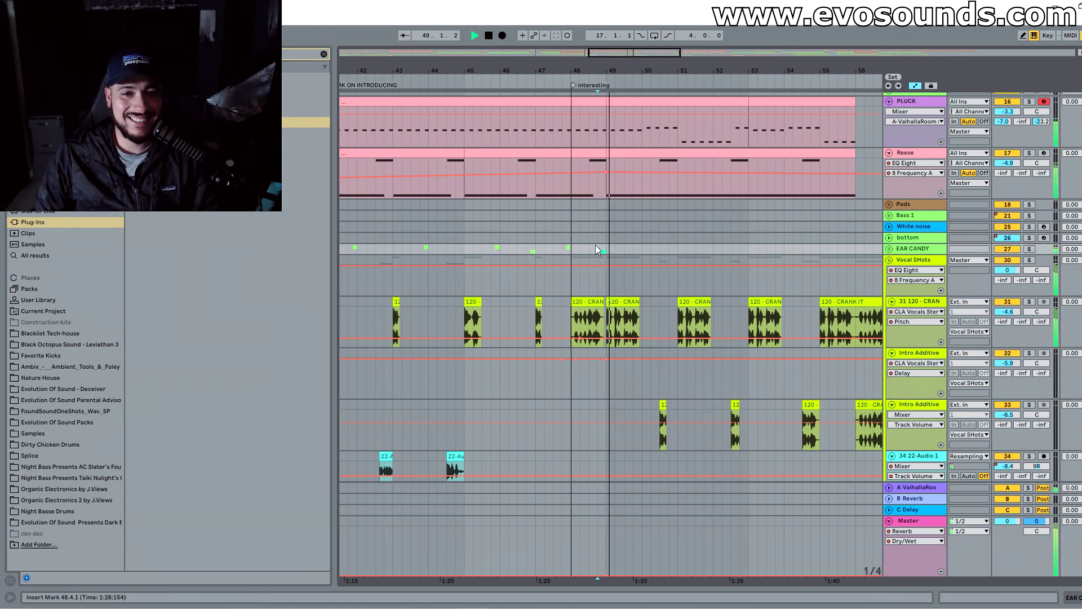
pyautogui.click(536, 239)
pyautogui.click(602, 251)
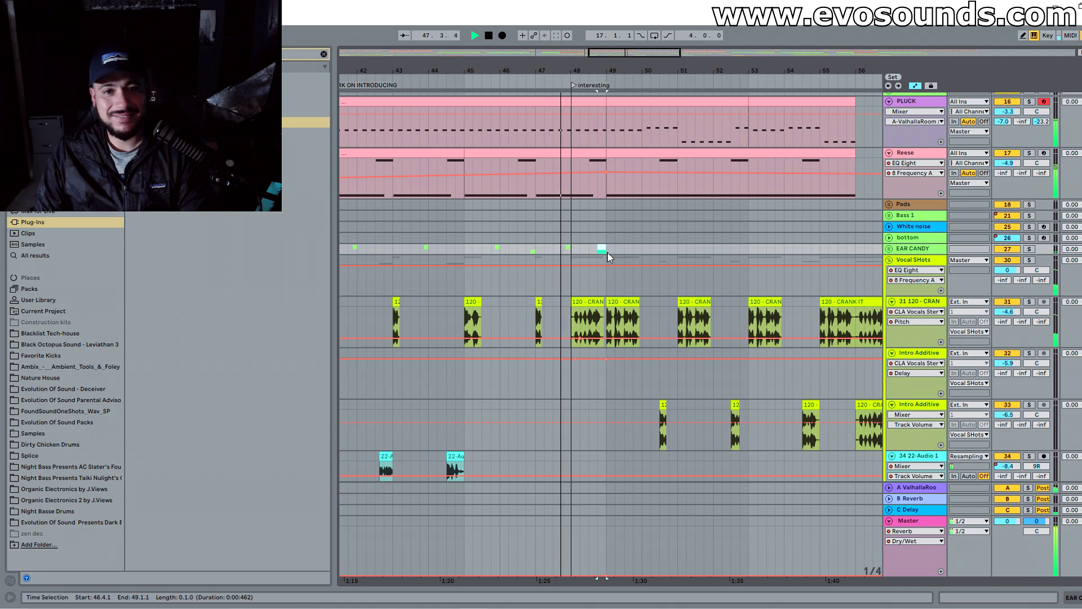
pyautogui.click(532, 249)
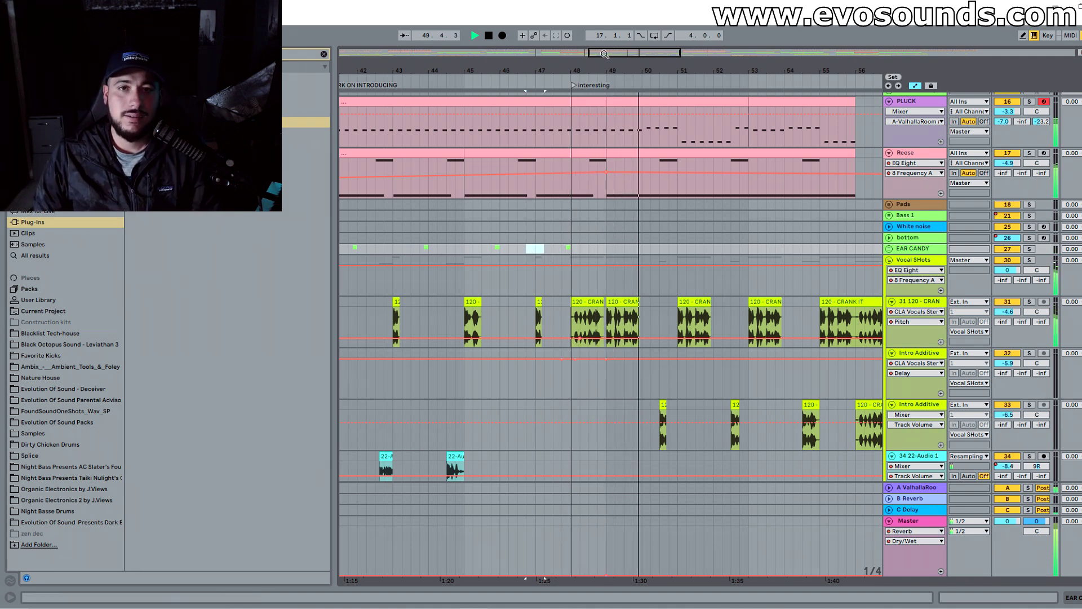
# Step: Set the PLUCK track's volume to -3.1 dB during playback and show its device chain
pyautogui.scroll(3, 1020, 192)
pyautogui.moveTo(1019, 190); pyautogui.dragTo(1019, 202)
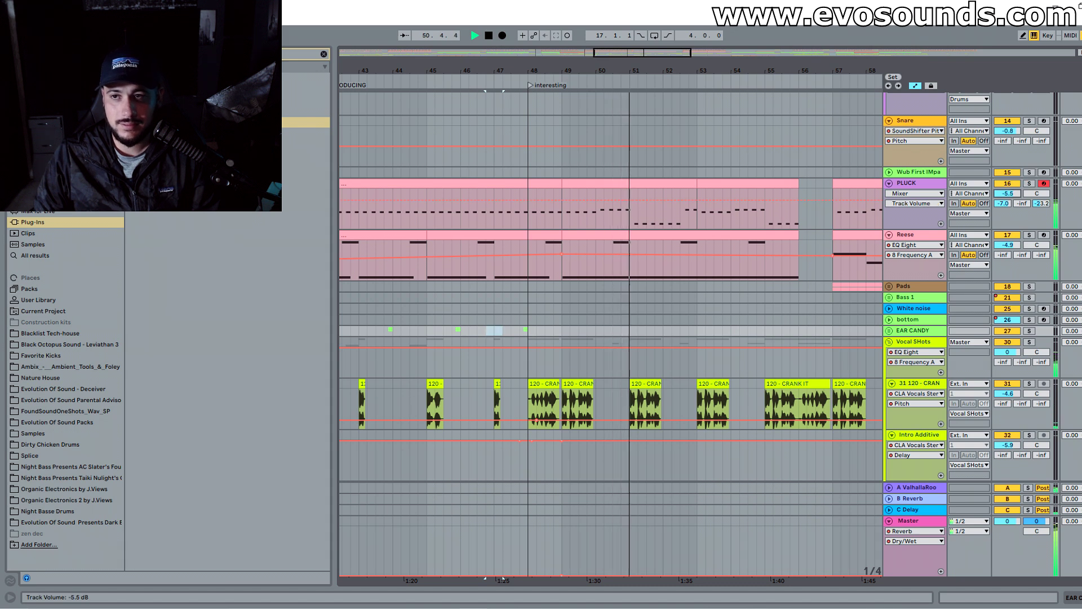
pyautogui.doubleClick(907, 183)
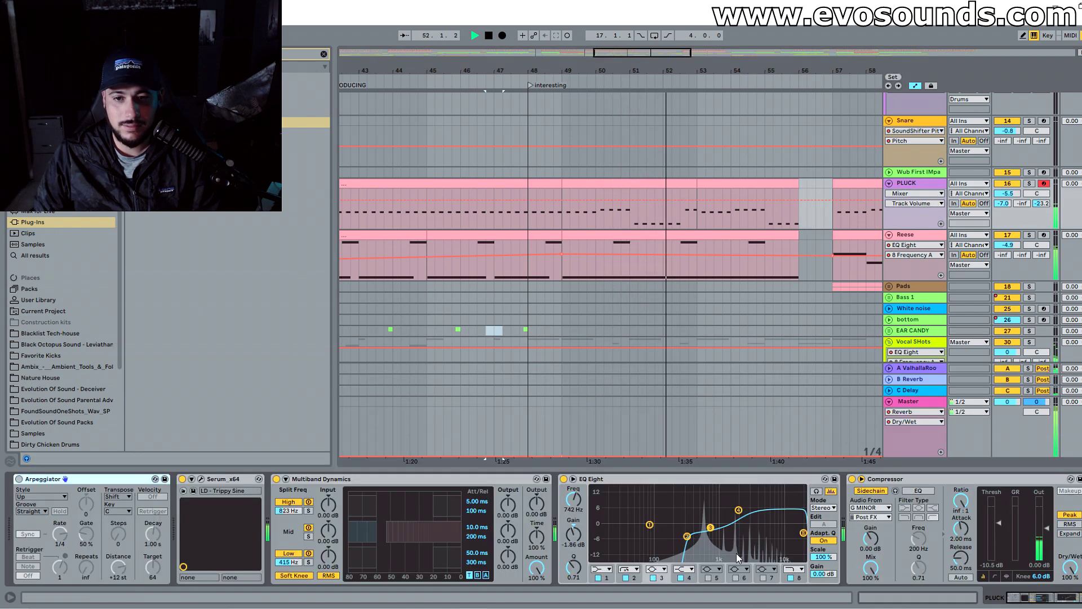
pyautogui.press('Tab')
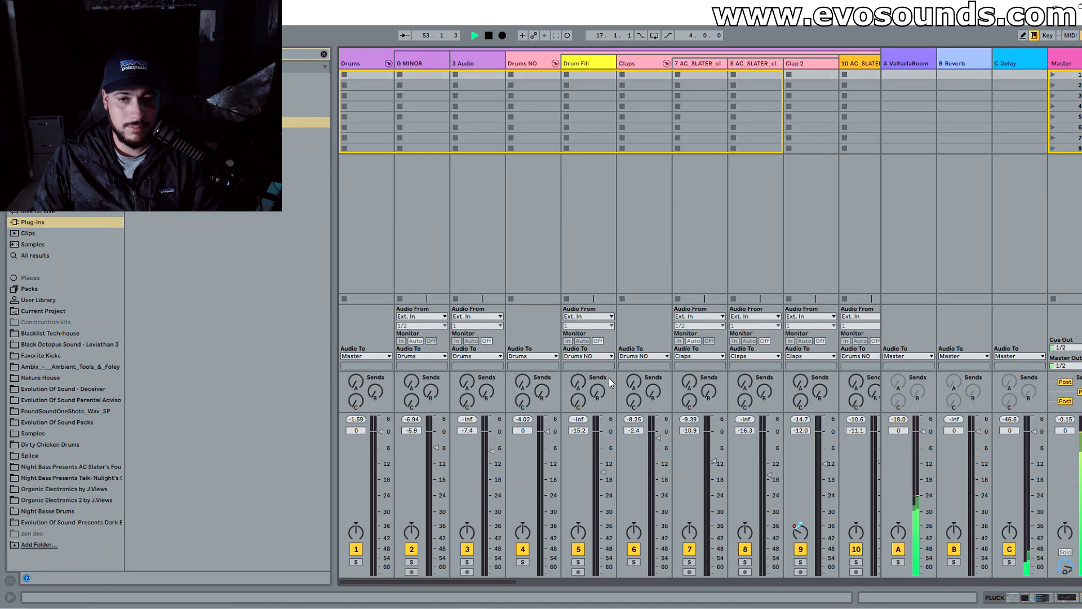
pyautogui.press('Tab')
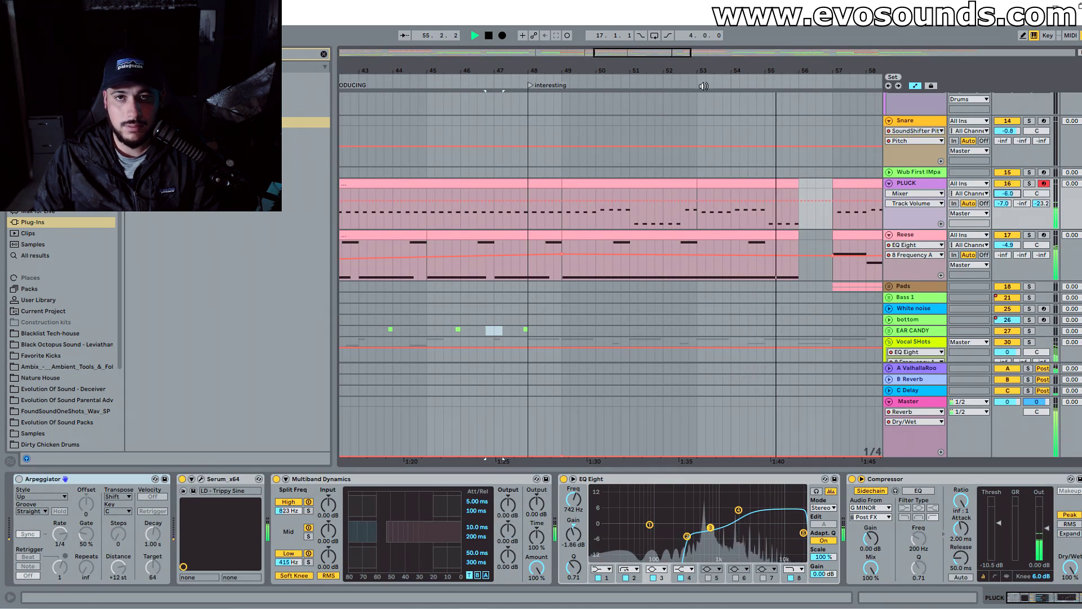
pyautogui.moveTo(663, 57); pyautogui.dragTo(692, 55)
pyautogui.moveTo(1013, 193); pyautogui.dragTo(1013, 186)
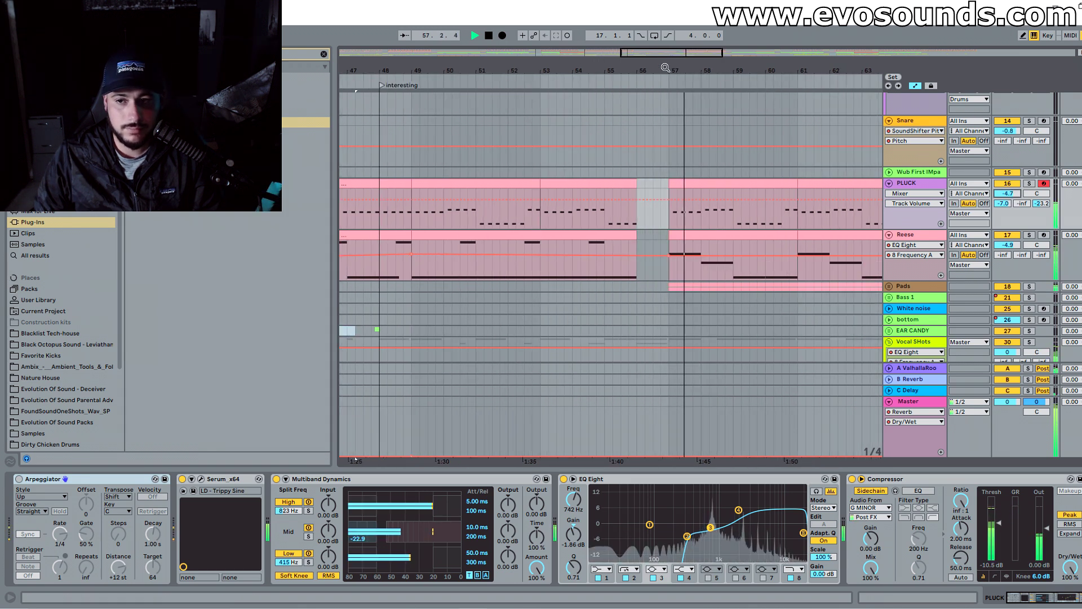
pyautogui.moveTo(682, 72); pyautogui.dragTo(632, 69)
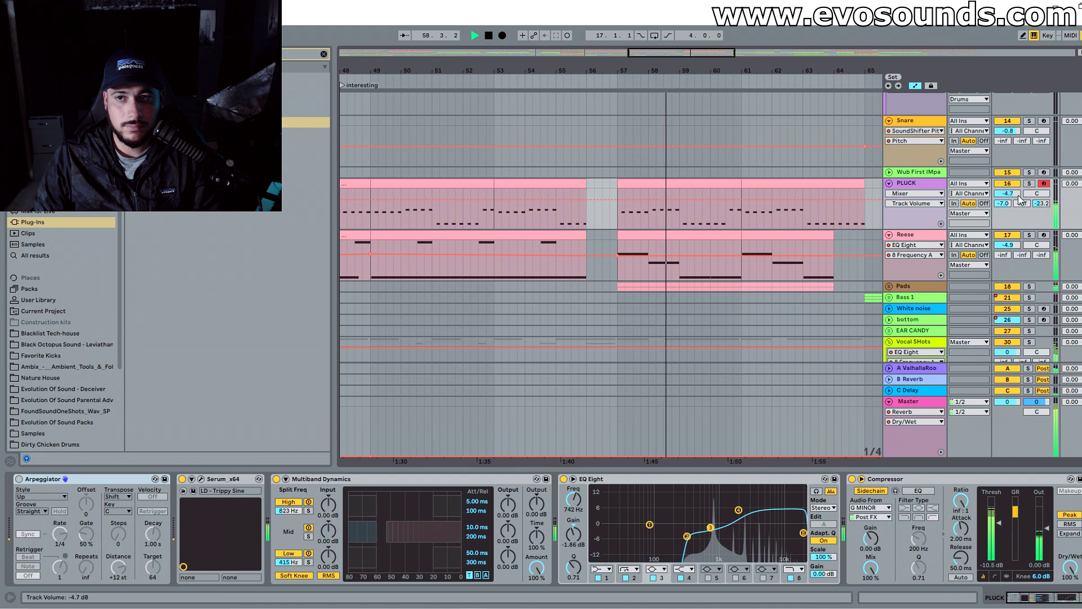
pyautogui.hscroll(3, 876, 221)
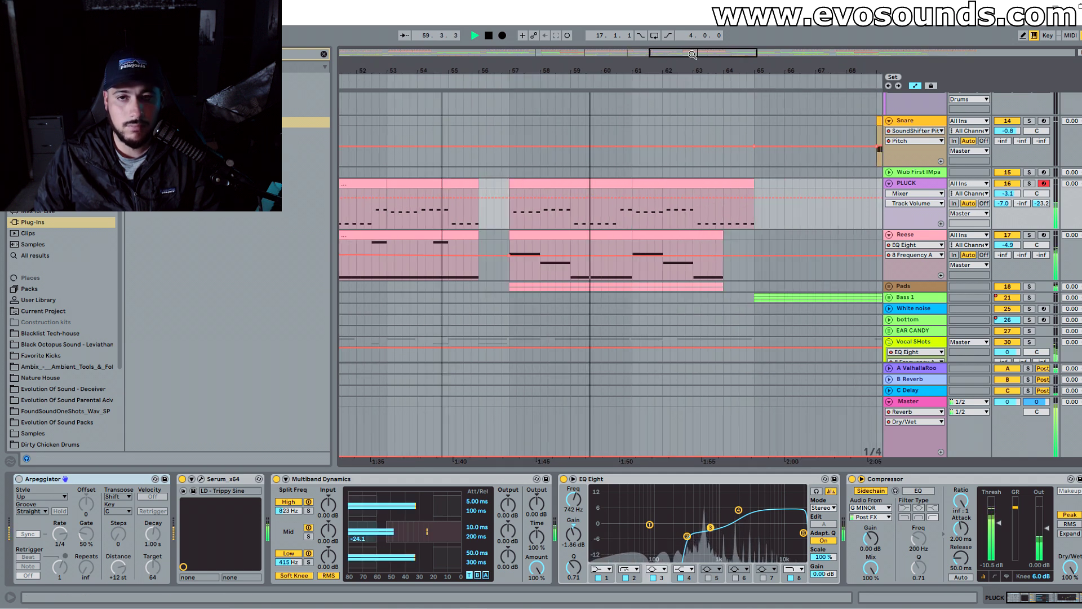
# Step: Unfold the Pads group and listen through the breakdown up to the snare clip at bar 69
pyautogui.scroll(-2, 877, 221)
pyautogui.click(889, 227)
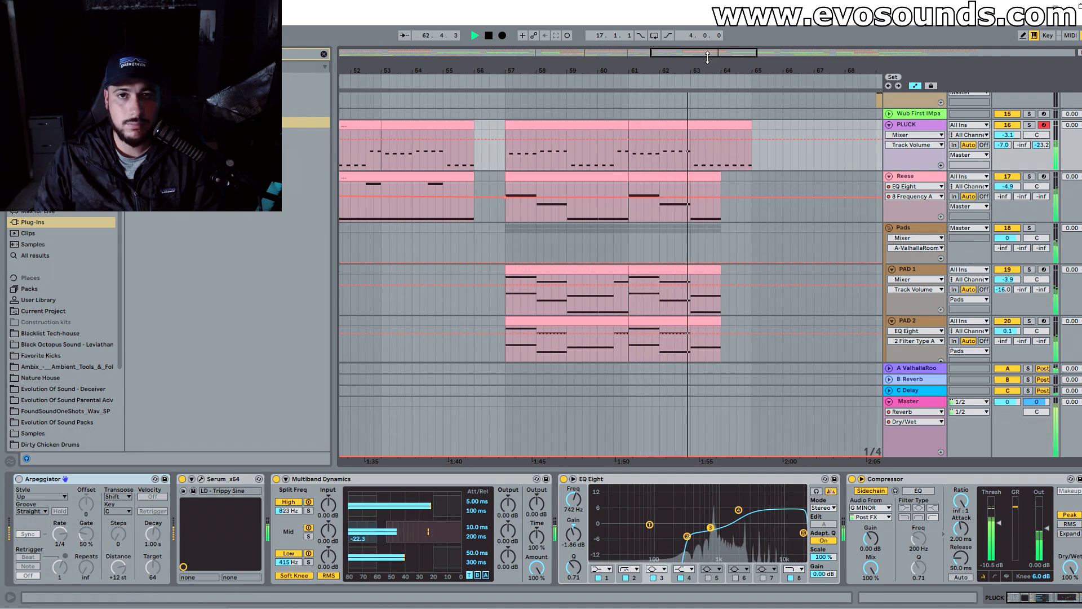
pyautogui.scroll(5, 706, 242)
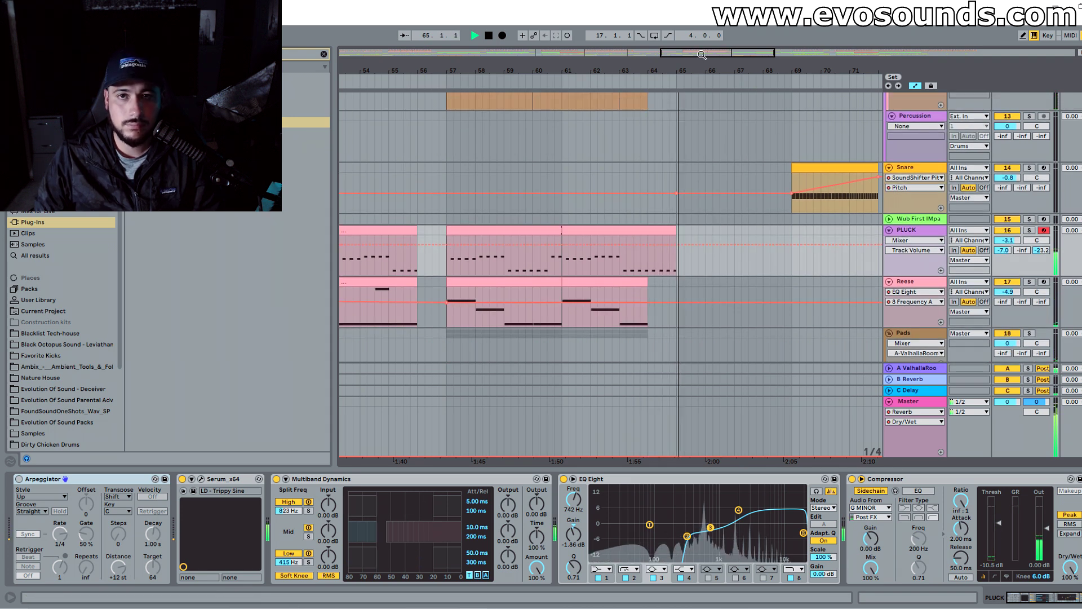
pyautogui.click(566, 156)
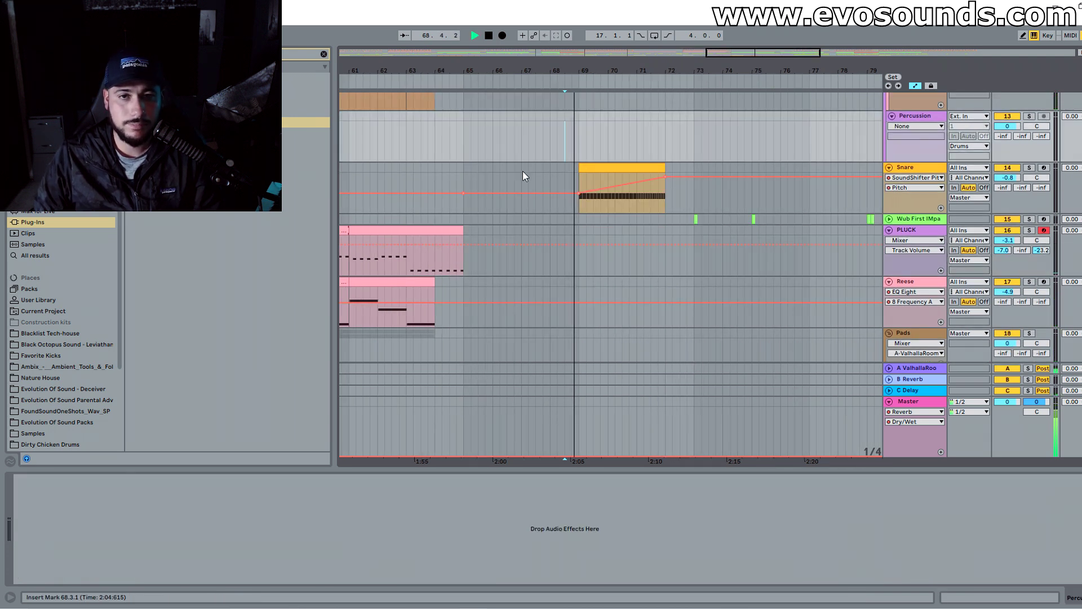
pyautogui.press('space')
# Step: Insert a Delay effect with its default preset on the PLUCK track, directly after EQ Eight
pyautogui.click(906, 229)
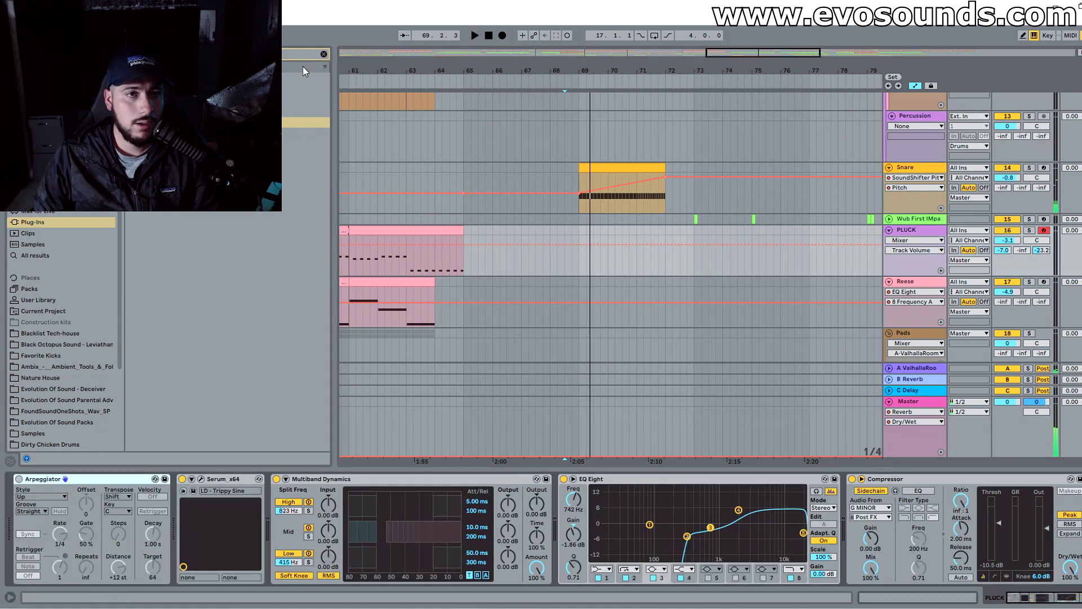
pyautogui.click(323, 55)
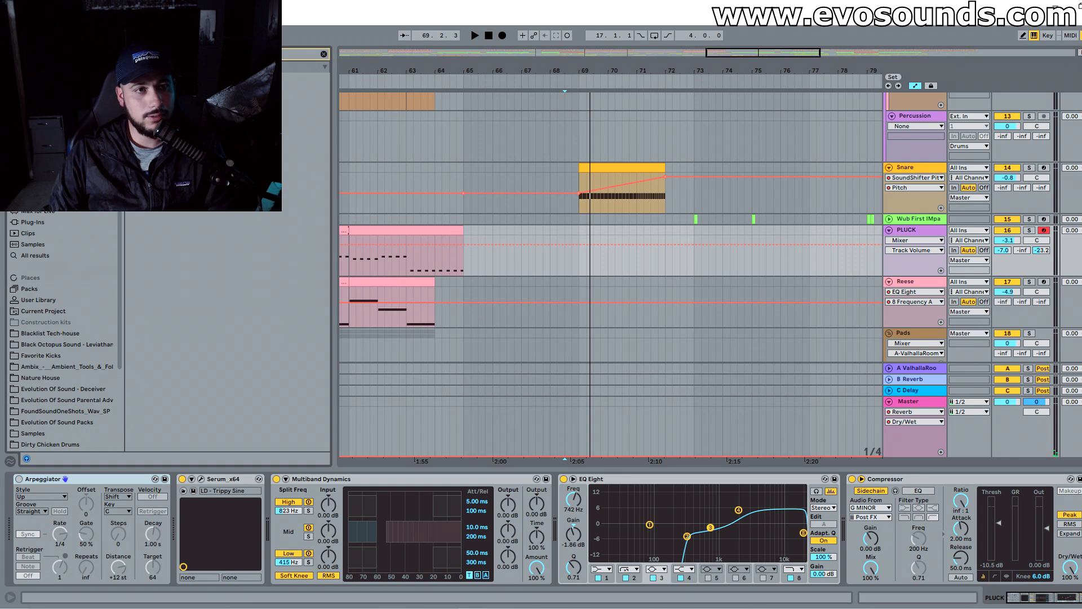
pyautogui.moveTo(767, 389); pyautogui.dragTo(882, 560)
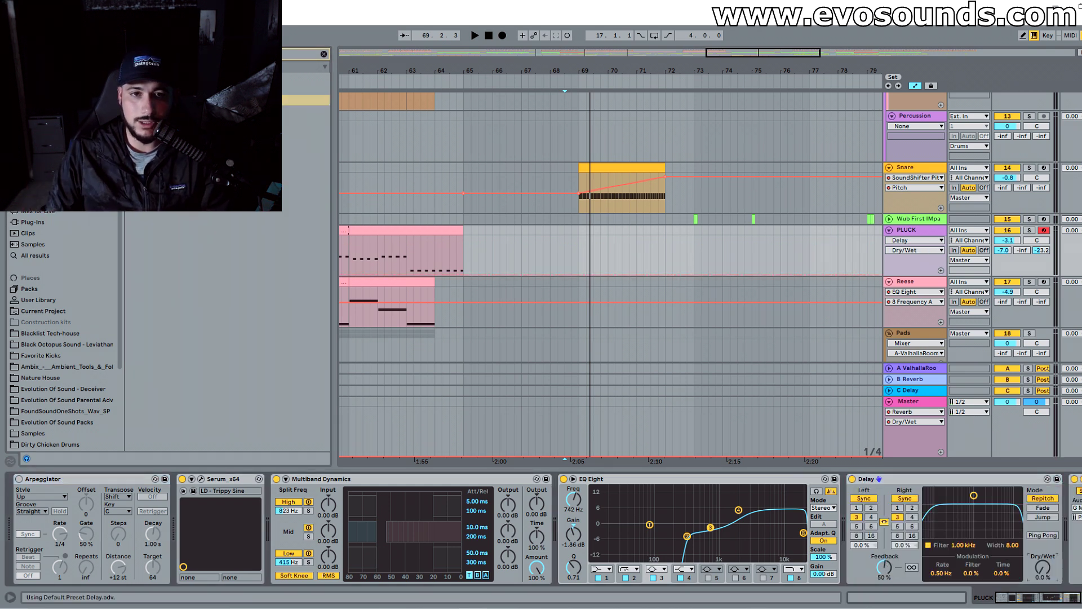
# Step: Automate the PLUCK Delay's Dry/Wet to rise through bar 64 to 22% at the clip's end and play it back
pyautogui.click(421, 262)
pyautogui.press('space')
pyautogui.click(445, 275)
pyautogui.click(456, 274)
pyautogui.moveTo(456, 275); pyautogui.dragTo(461, 267)
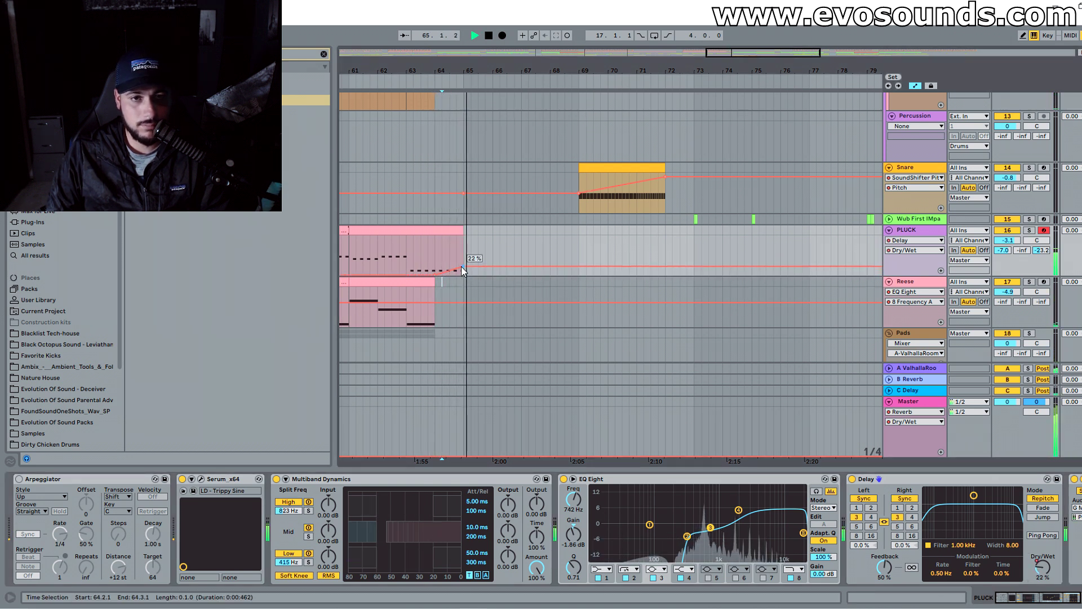
pyautogui.press('space')
pyautogui.press('space')
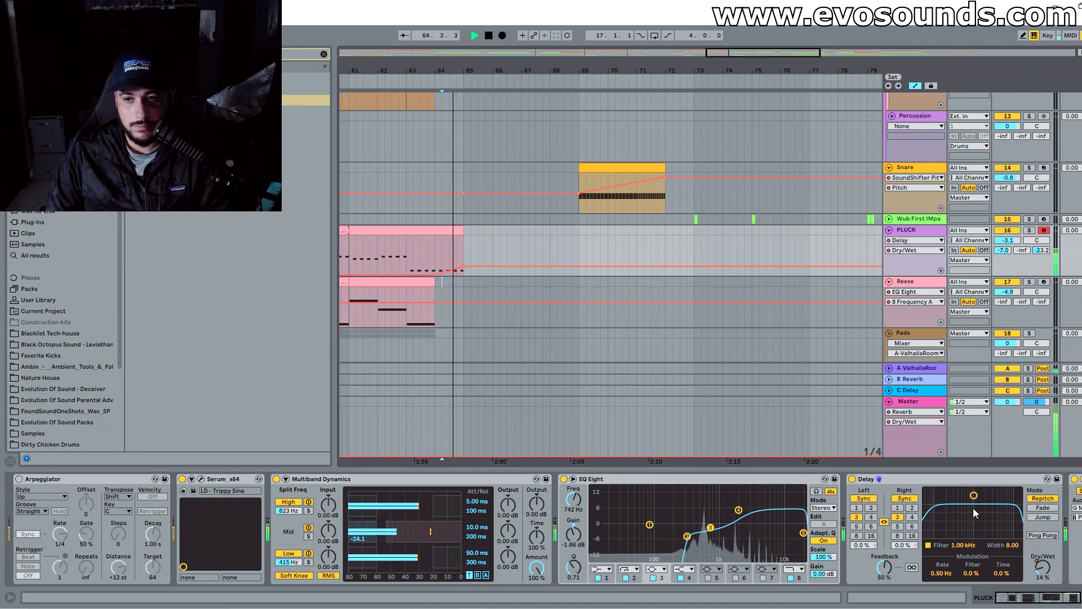
# Step: Set the Delay's filter to 1.87 kHz with width 8.11 and its Dry/Wet automation endpoint to 18%
pyautogui.moveTo(974, 496); pyautogui.dragTo(980, 494)
pyautogui.moveTo(462, 268); pyautogui.dragTo(462, 255)
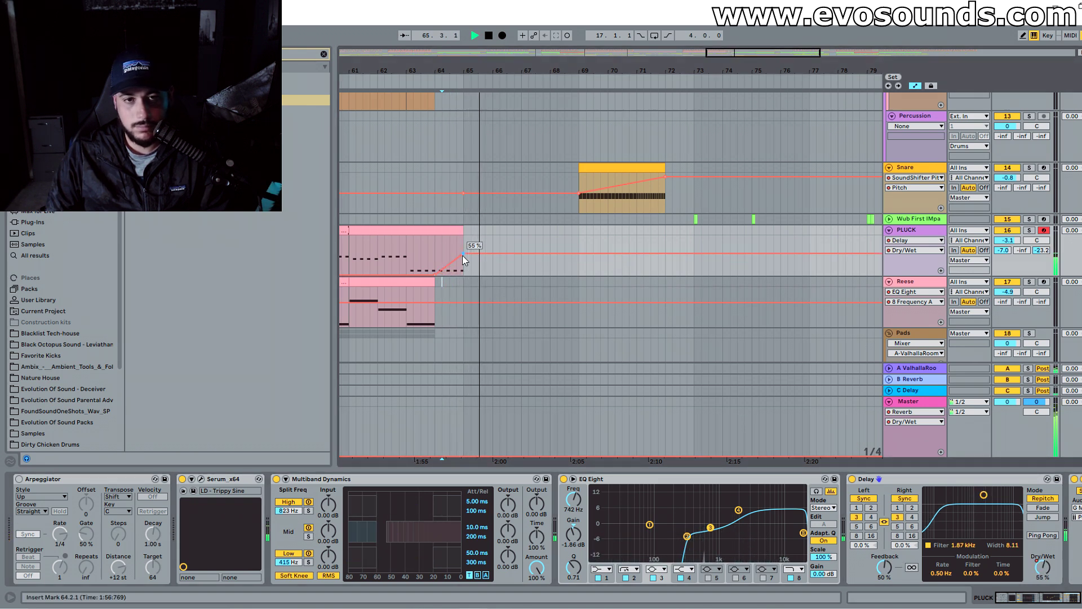
pyautogui.moveTo(462, 255); pyautogui.dragTo(464, 268)
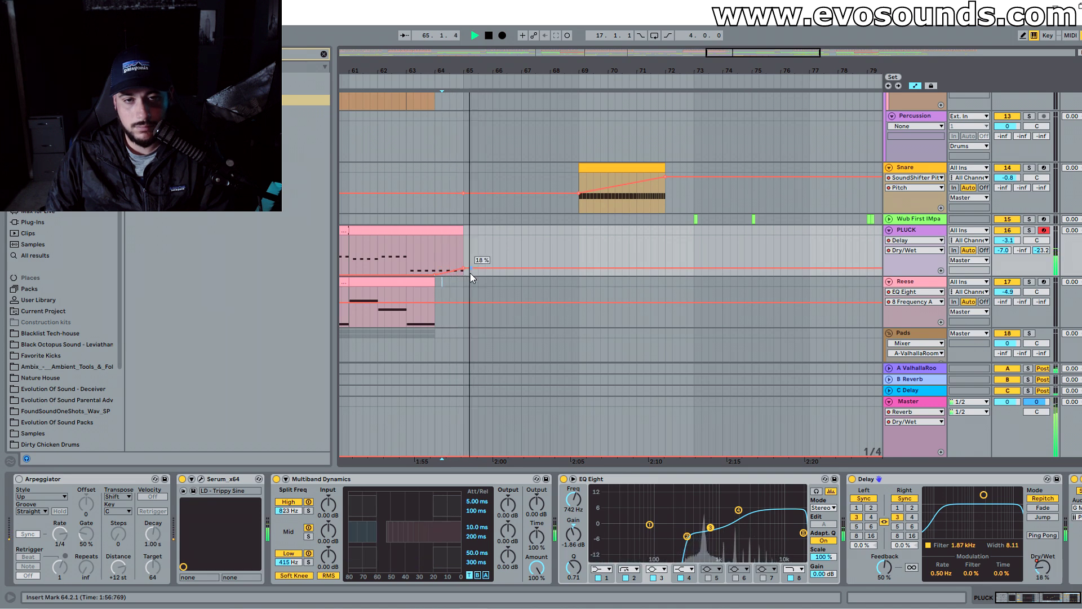
# Step: Turn on the Delay's Ping Pong mode, set both channels' delay time to 4 sixteenths and play it back
pyautogui.click(1052, 535)
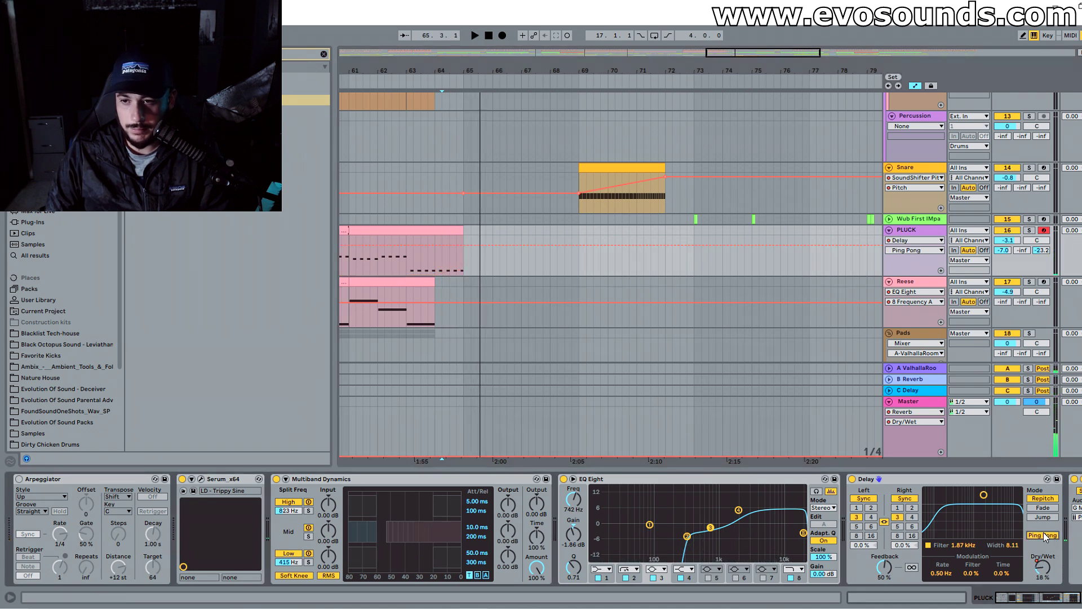
pyautogui.click(911, 517)
pyautogui.press('space')
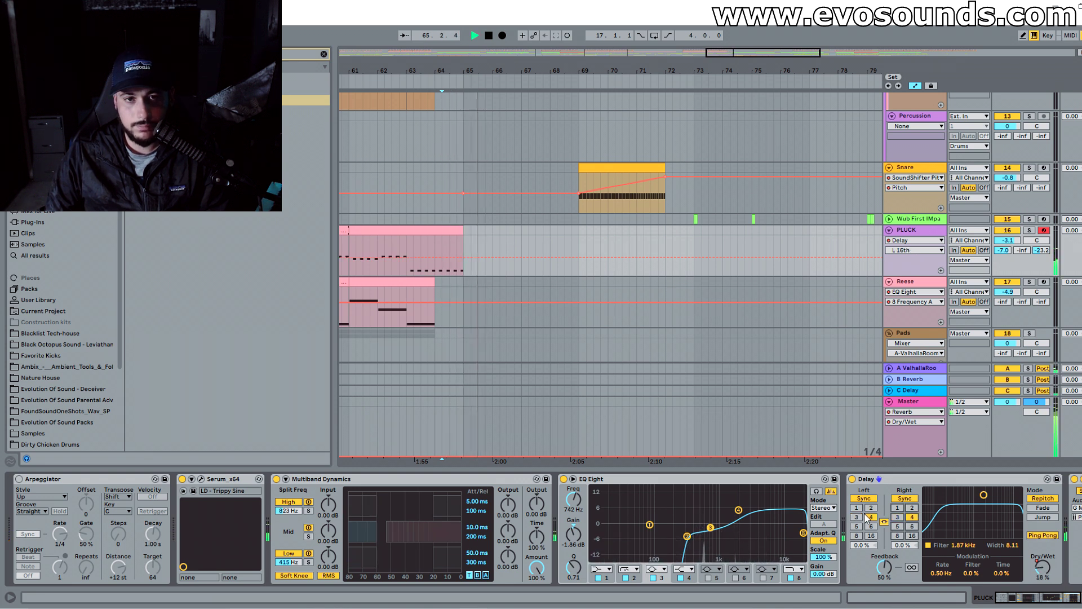
# Step: Raise the PLUCK Delay's feedback to 63%, show its Dry/Wet automation again and play back the end of the clip
pyautogui.press('space')
pyautogui.moveTo(906, 564); pyautogui.dragTo(906, 556)
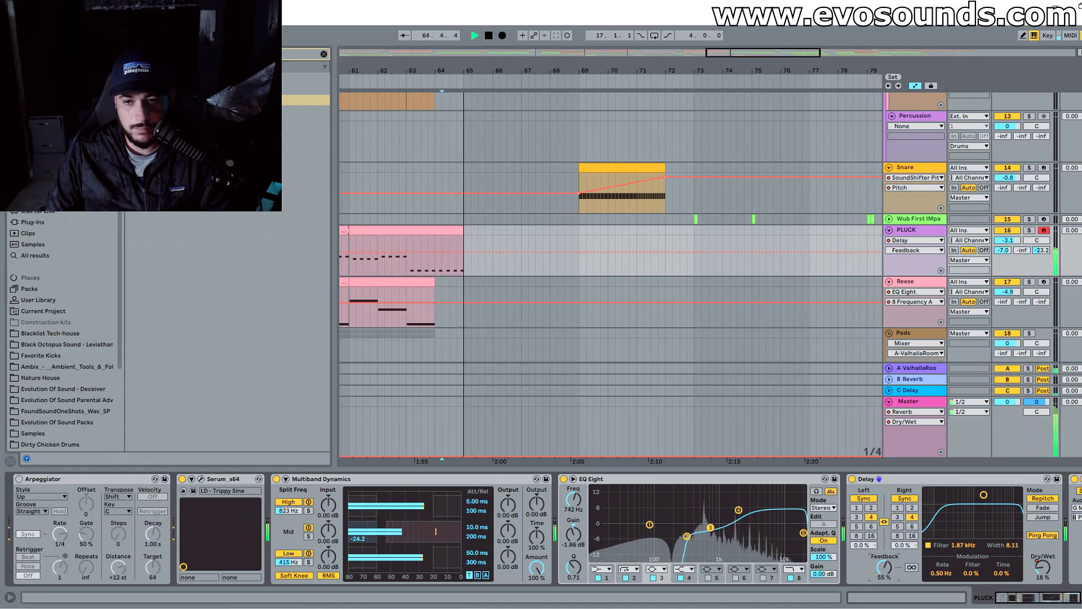
pyautogui.click(1028, 557)
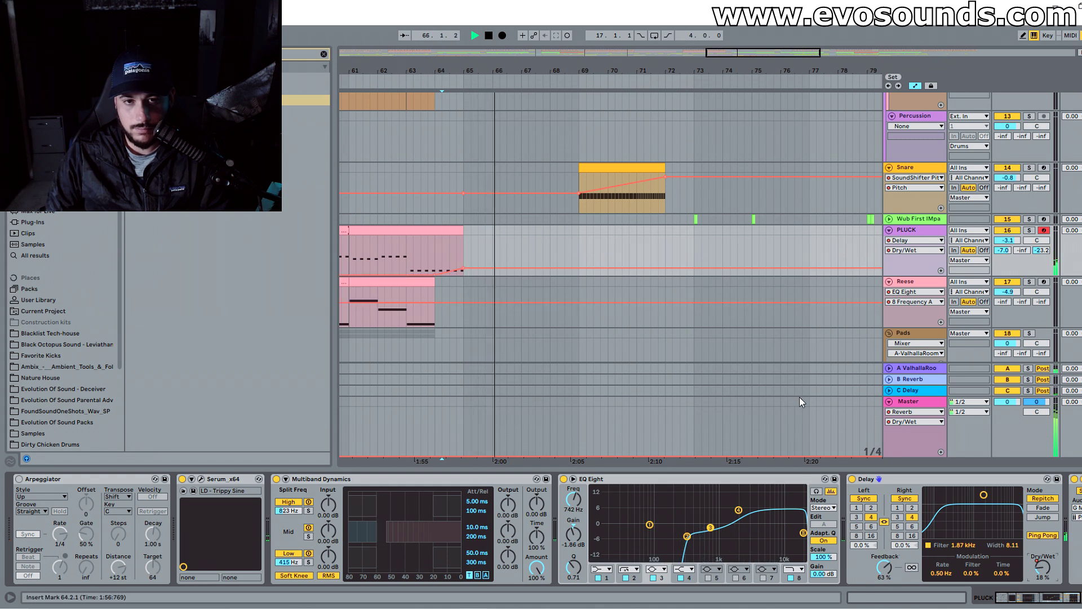
pyautogui.press('space')
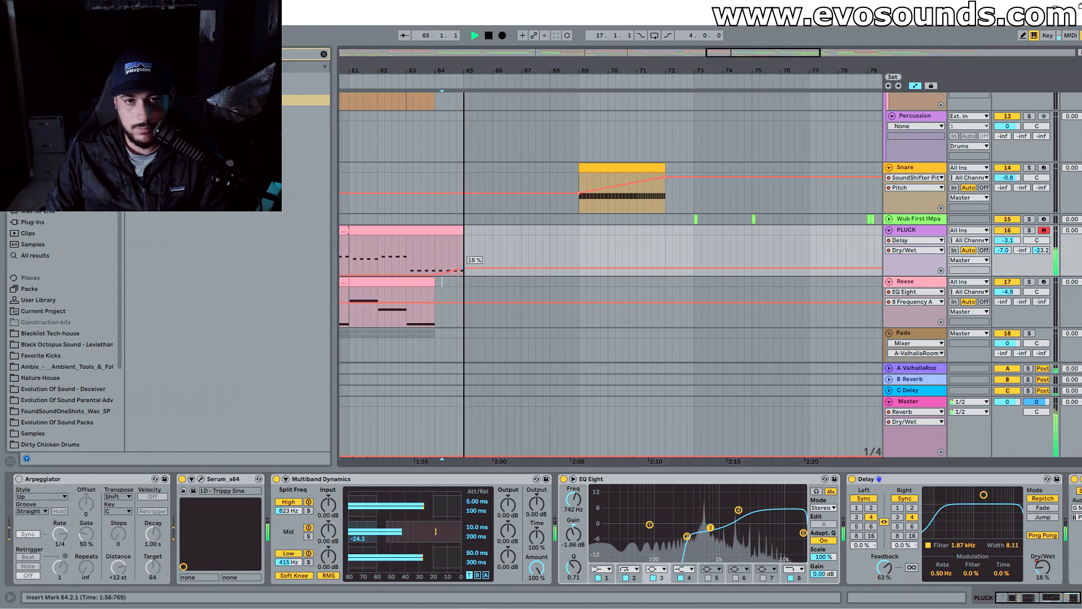
# Step: Set the PLUCK Delay's Dry/Wet automation endpoint to 25% and its filter to 1.67 kHz with width 3.97, checking by playback
pyautogui.moveTo(463, 269); pyautogui.dragTo(463, 258)
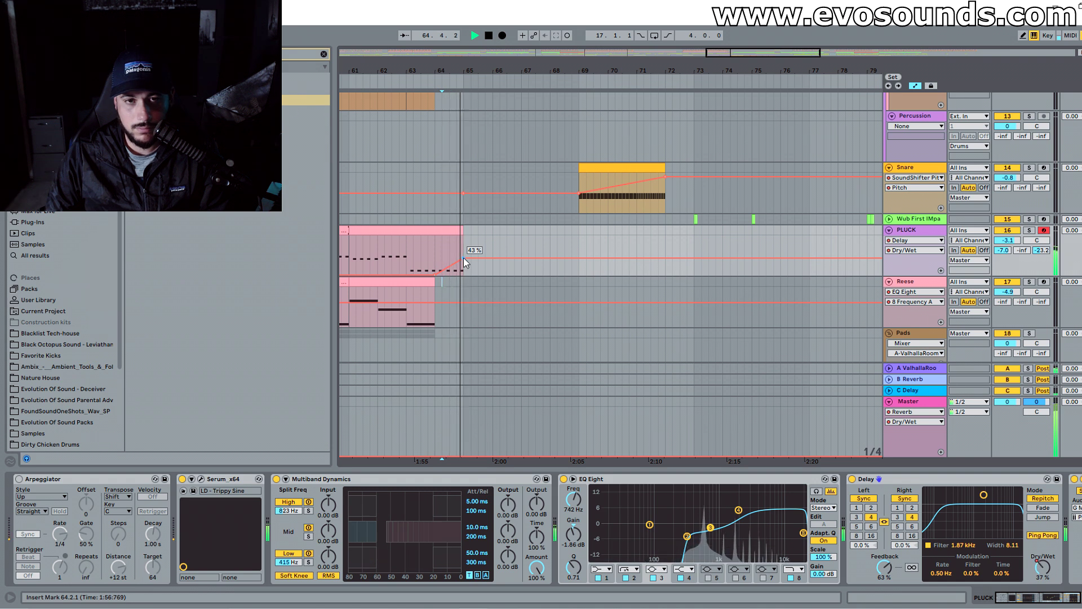
pyautogui.moveTo(464, 258); pyautogui.dragTo(463, 263)
pyautogui.press('space')
pyautogui.moveTo(993, 502); pyautogui.dragTo(999, 502)
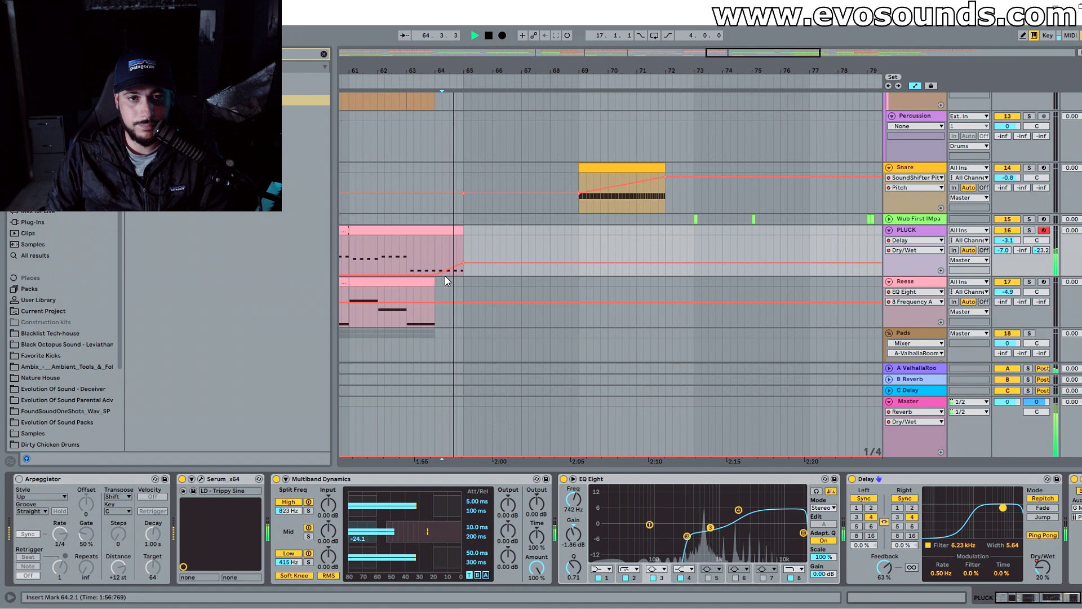
pyautogui.press('space')
pyautogui.press('space')
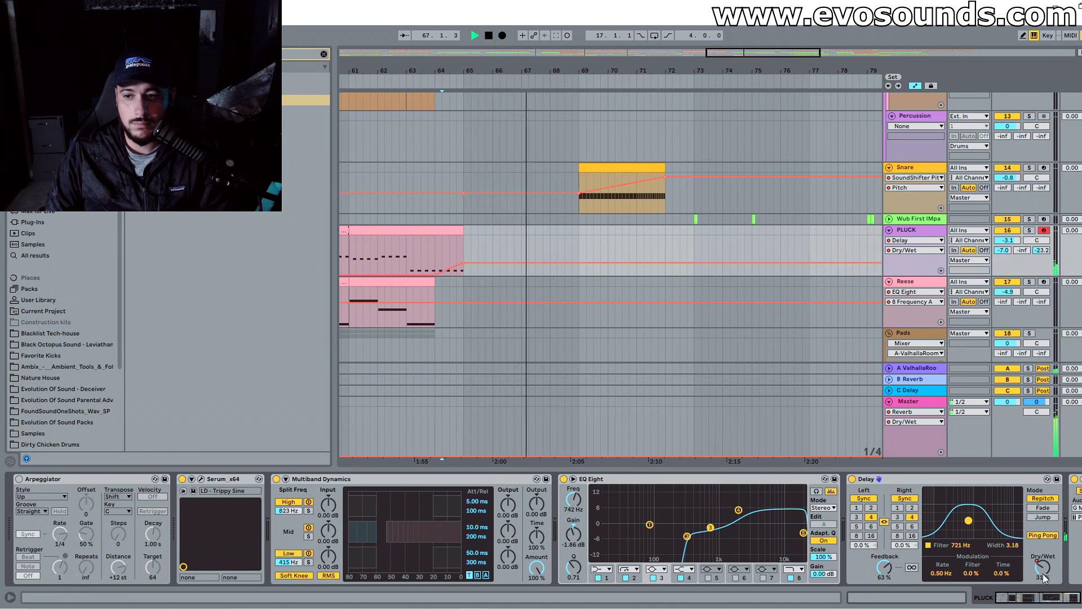
pyautogui.moveTo(463, 263); pyautogui.dragTo(463, 266)
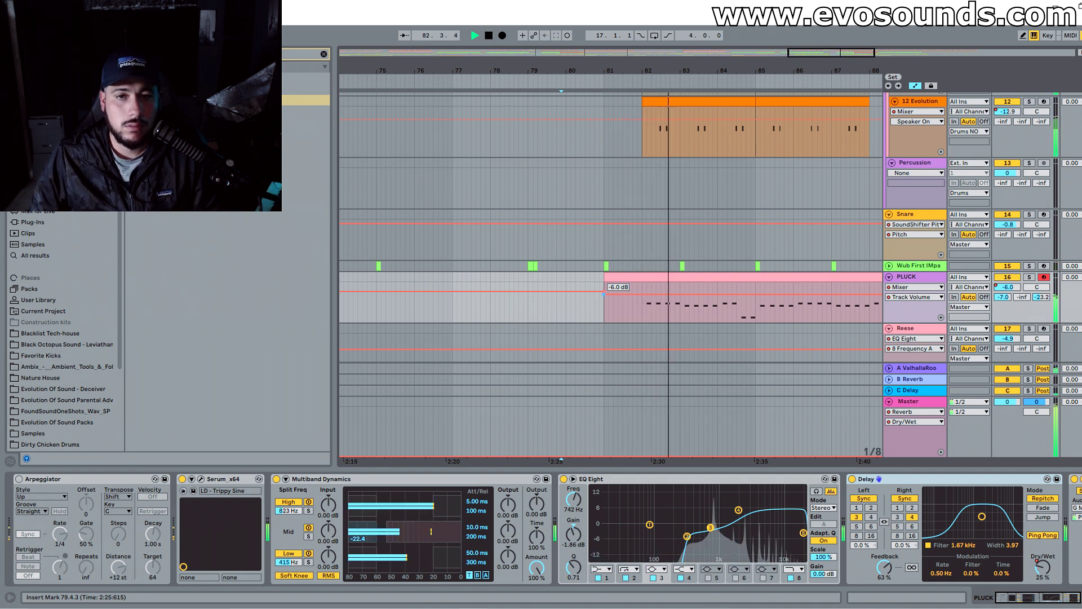
# Step: Lower the PLUCK track's volume automation at bar 81 to -7.0 dB and play back the section
pyautogui.moveTo(603, 292); pyautogui.dragTo(603, 295)
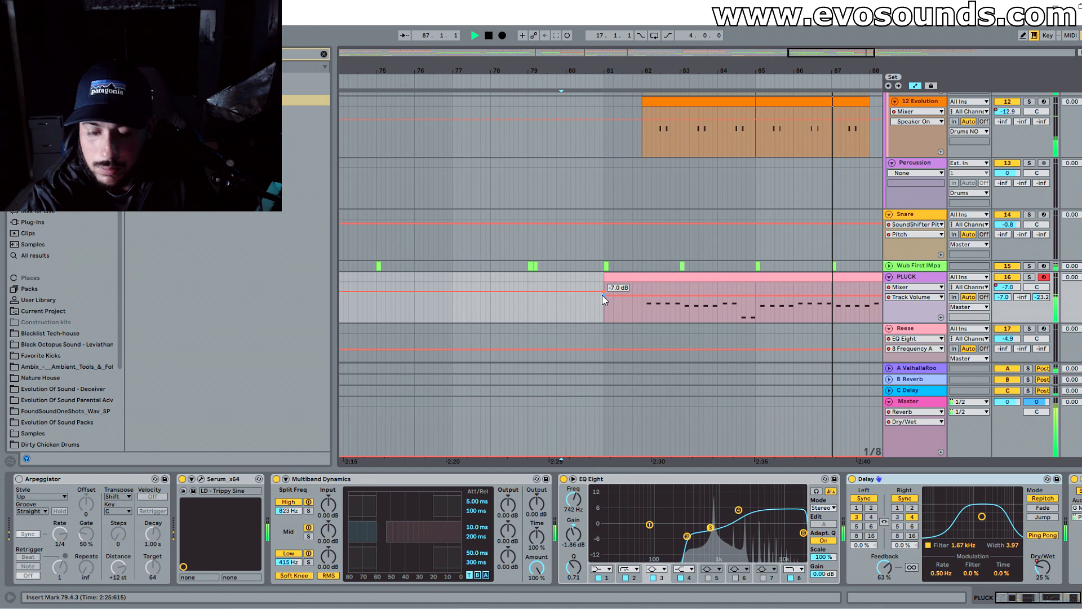
pyautogui.press('space')
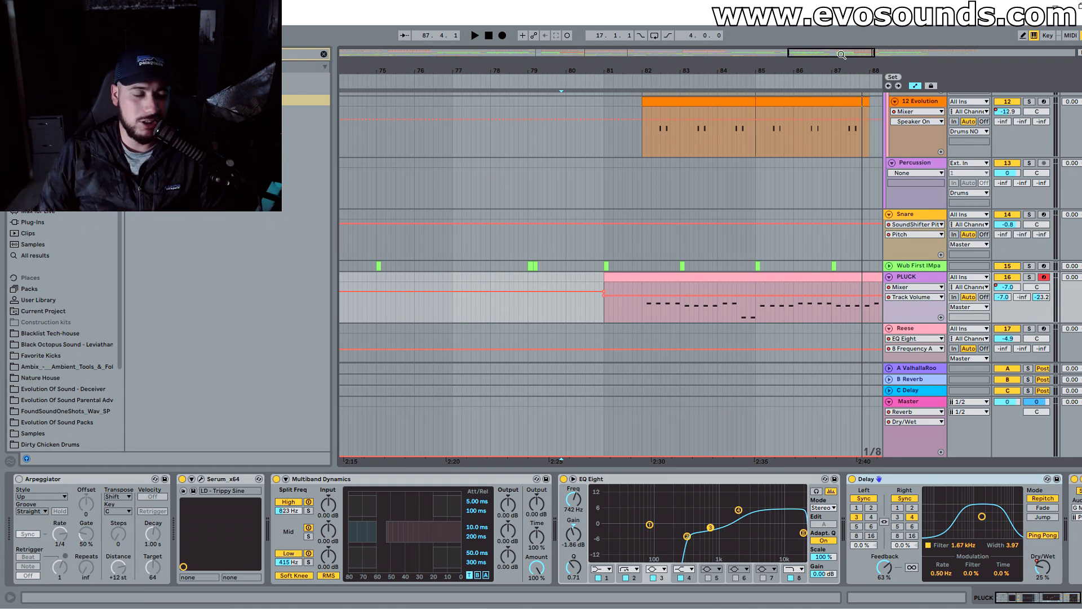
# Step: Play the second drop from bar 79 while reviewing the bass, vocal, atmosphere and effects tracks for that section
pyautogui.moveTo(840, 49); pyautogui.dragTo(868, 50)
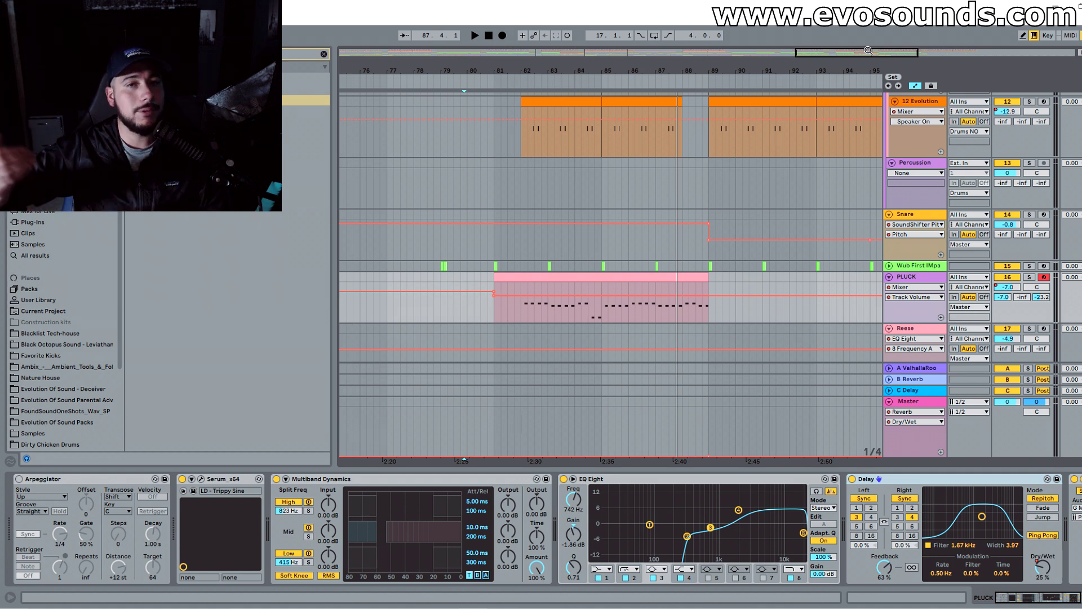
pyautogui.press('space')
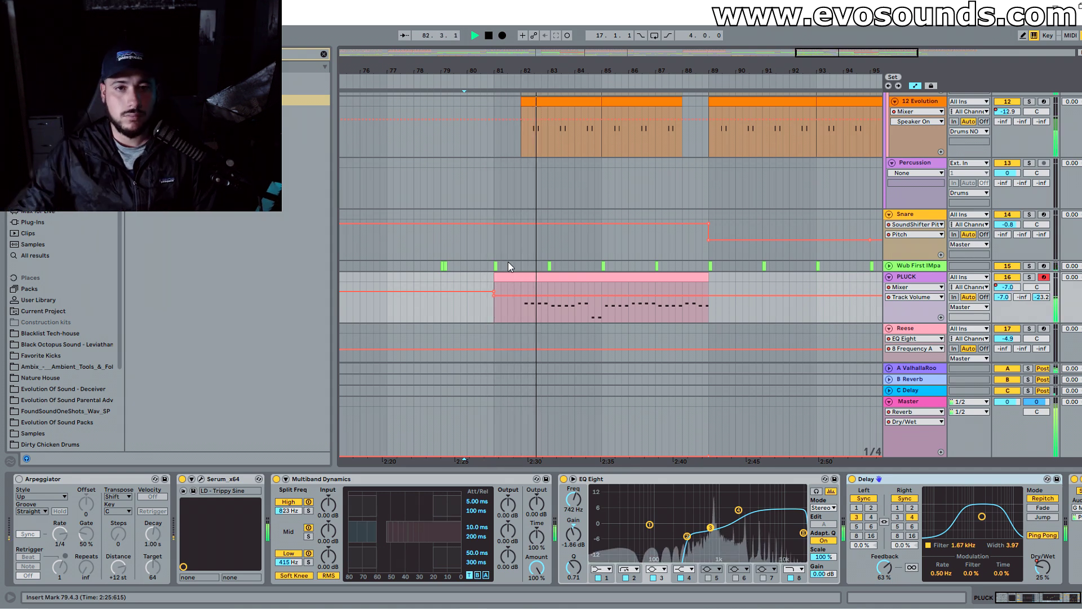
pyautogui.scroll(-5, 603, 178)
pyautogui.scroll(-4, 675, 170)
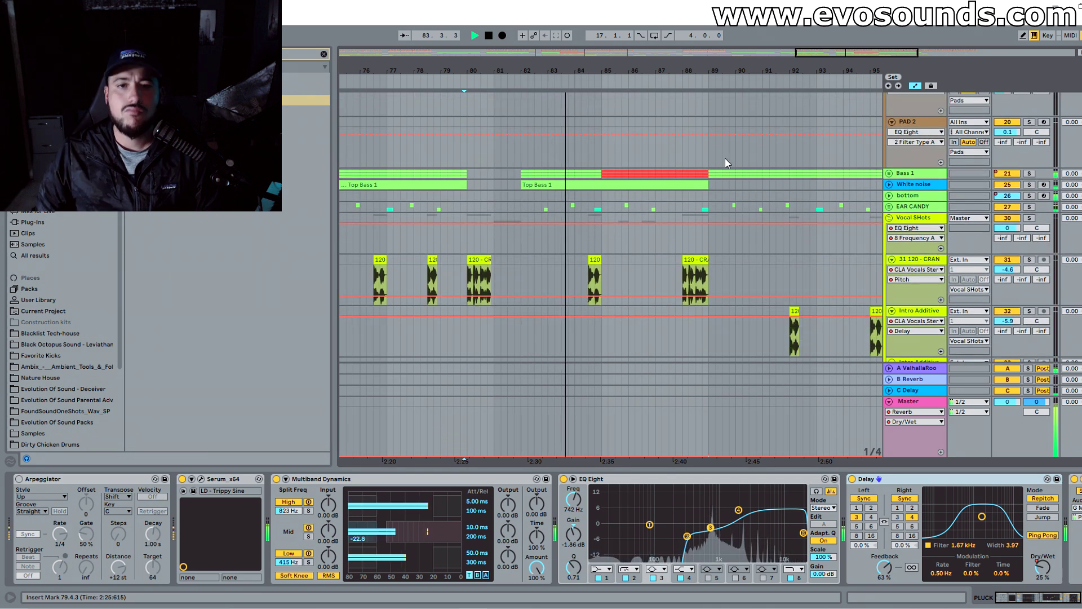
pyautogui.scroll(-4, 889, 169)
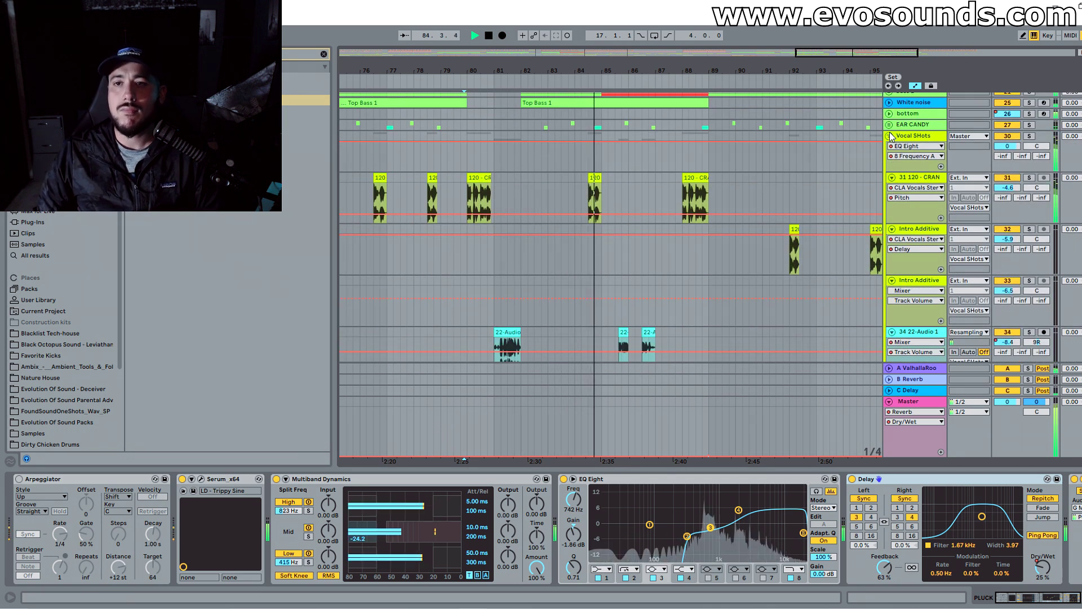
pyautogui.scroll(-8, 890, 132)
pyautogui.press('space')
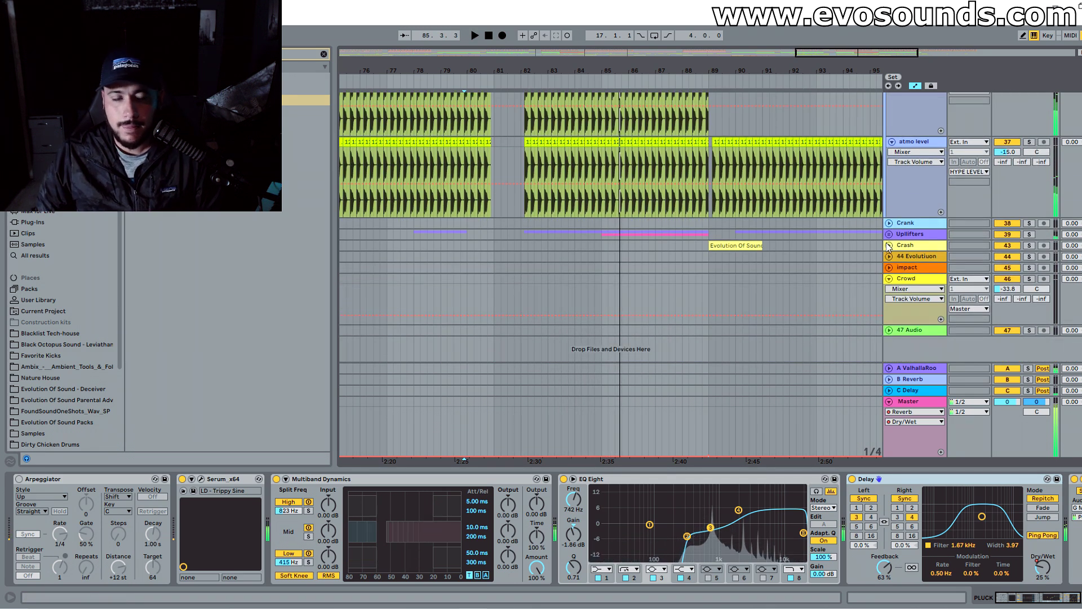
# Step: Open the 11 AC_SLATE hi-hat clip at bar 82, solo its track and play it back
pyautogui.scroll(10, 886, 243)
pyautogui.scroll(8, 887, 243)
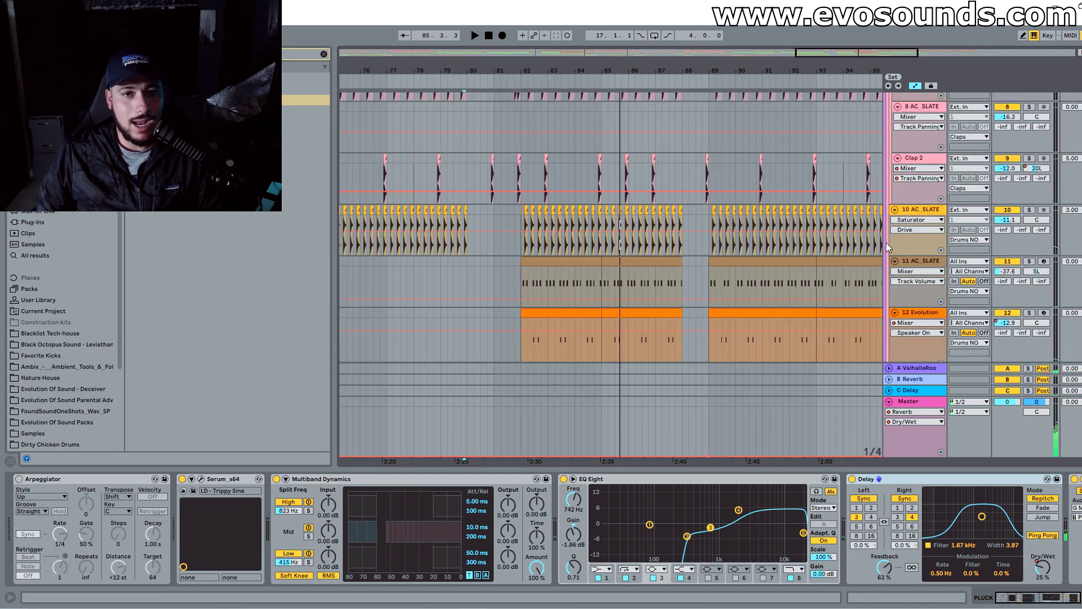
pyautogui.doubleClick(556, 262)
pyautogui.click(1030, 261)
pyautogui.press('space')
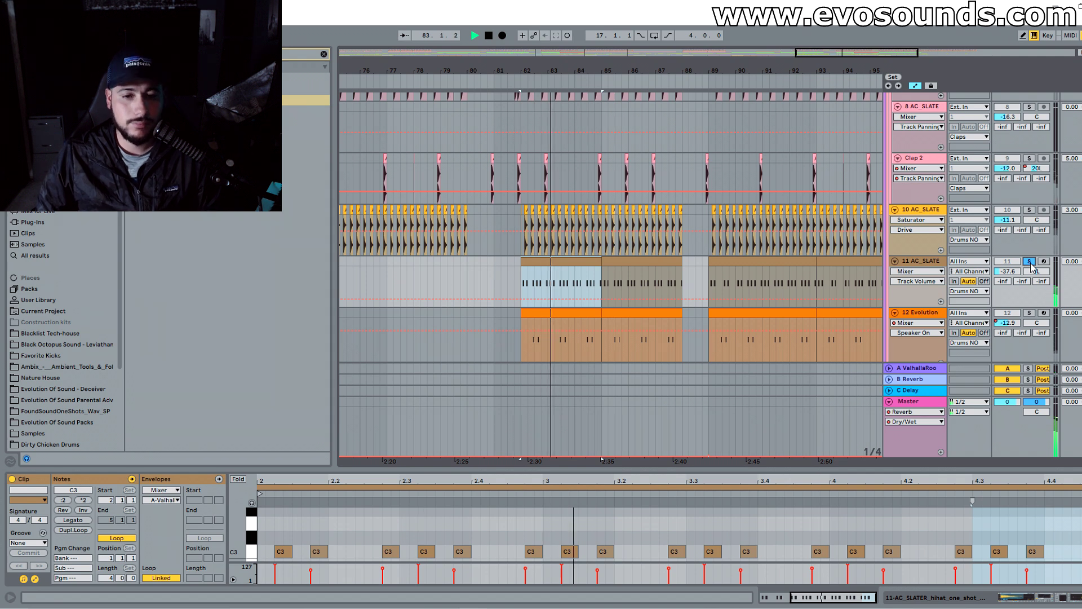
pyautogui.press('space')
# Step: Apply the MPC 16 Double Down-70 groove to the 11 AC_SLATE hi-hat clips at bars 82 and 85
pyautogui.click(32, 543)
pyautogui.click(34, 558)
pyautogui.click(608, 261)
pyautogui.click(19, 543)
pyautogui.click(34, 560)
# Step: Apply the MPC 16 Double Down-70 groove to the 11 AC_SLATE hi-hat clips at bars 89 and 93
pyautogui.click(773, 265)
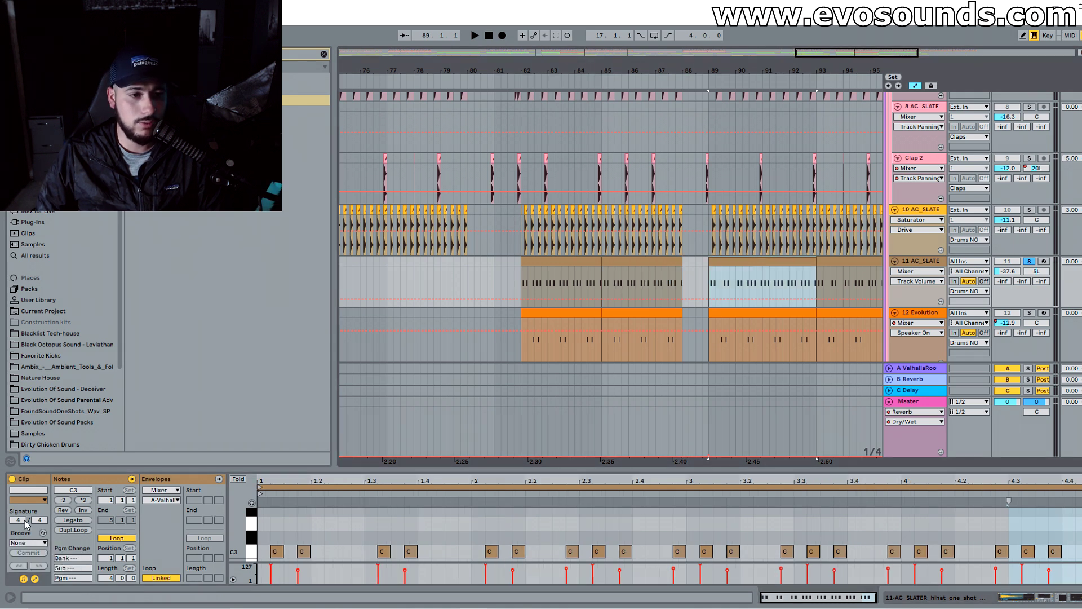
pyautogui.click(28, 543)
pyautogui.click(34, 560)
pyautogui.click(837, 265)
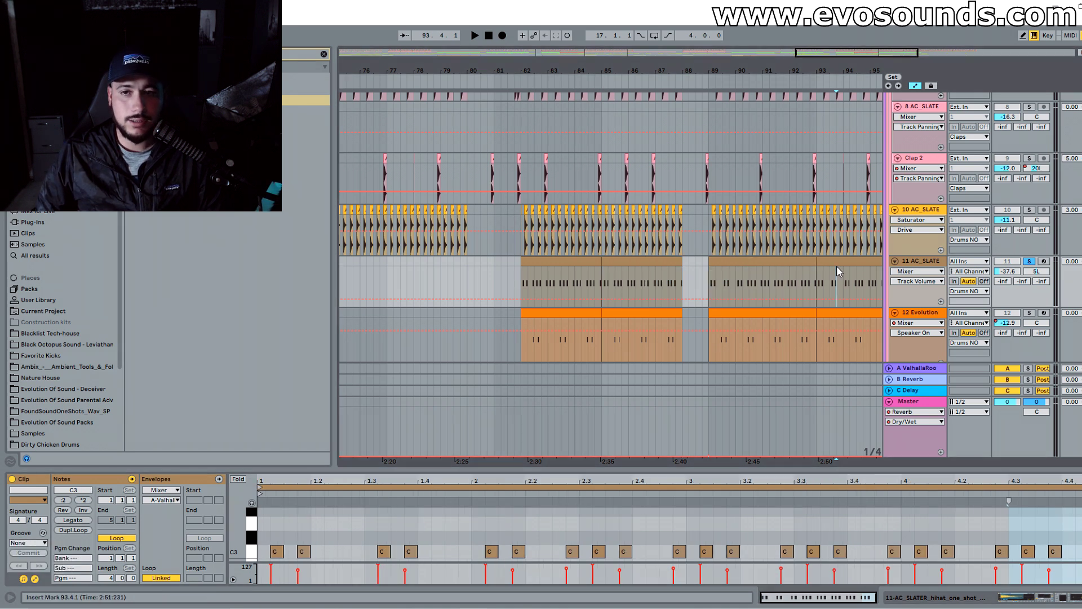
pyautogui.click(28, 542)
pyautogui.click(34, 561)
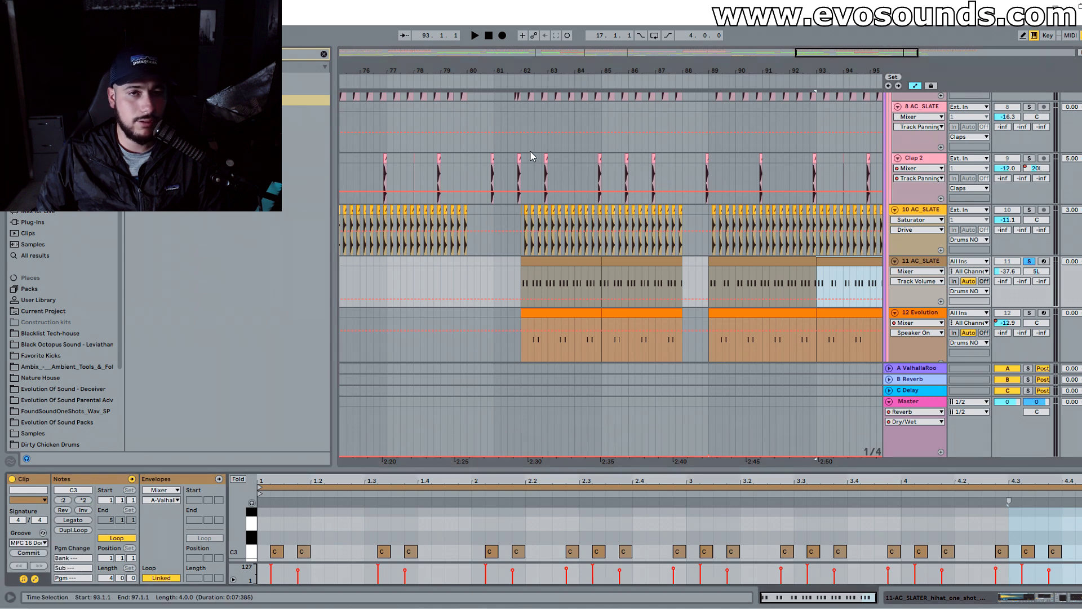
# Step: Apply the same MPC 16 groove to the last two 11 AC_SLATE hi-hat clips, at bars 97 and 101
pyautogui.moveTo(825, 52); pyautogui.dragTo(853, 37)
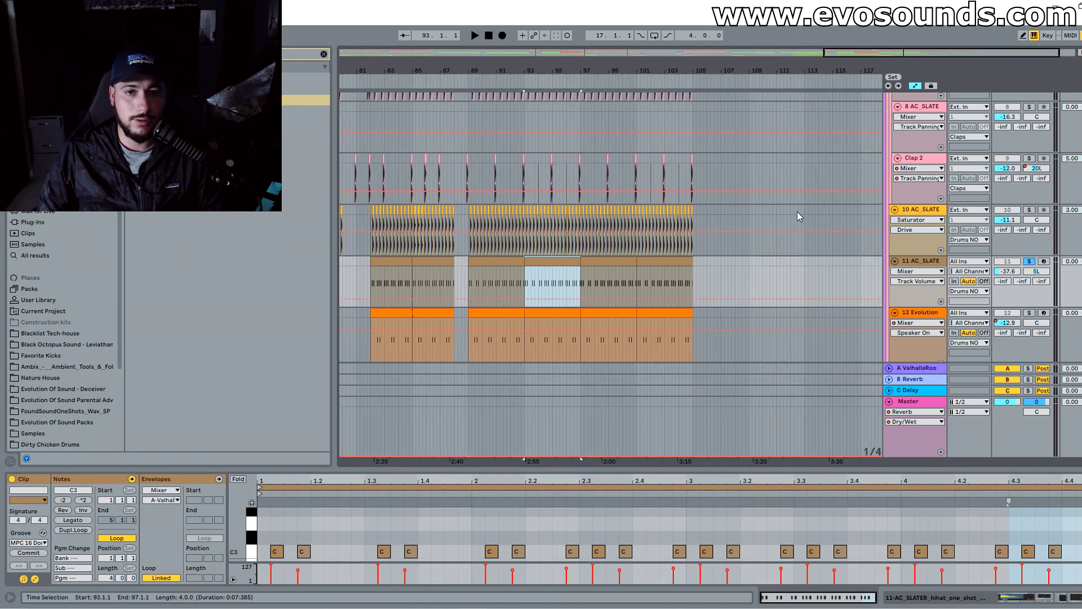
pyautogui.click(608, 256)
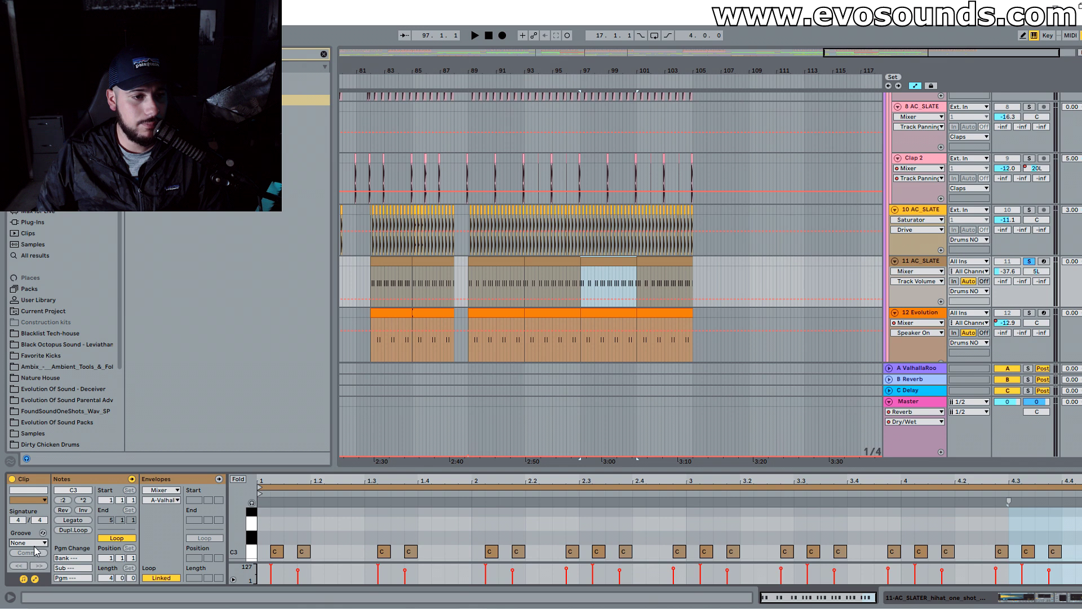
pyautogui.click(657, 261)
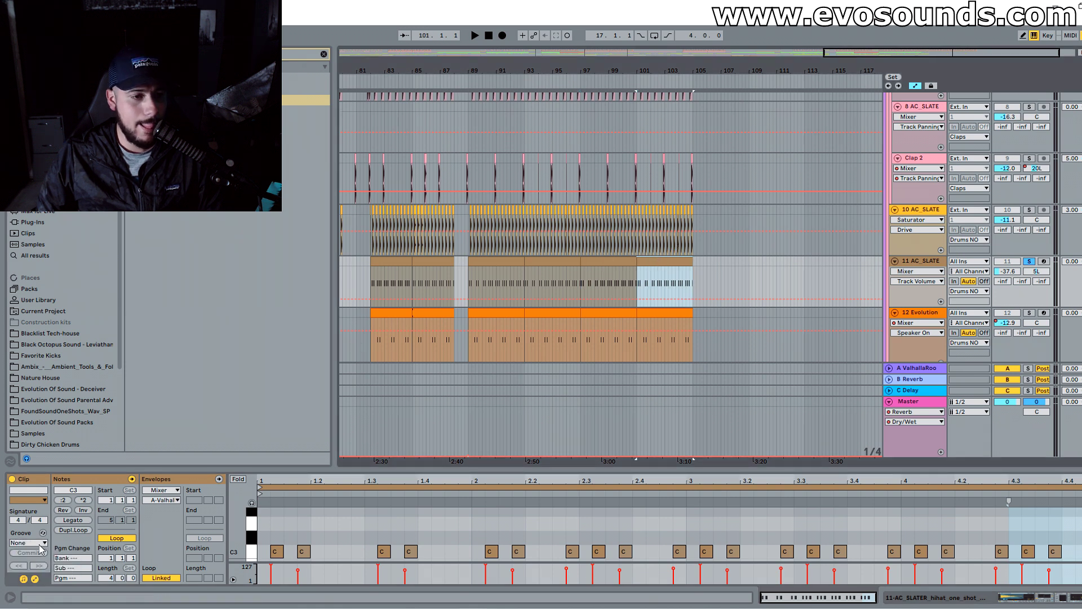
# Step: Solo the Drums NO group instead of the hi-hat track and play the grooved hi-hats from bar 101
pyautogui.scroll(5, 1027, 215)
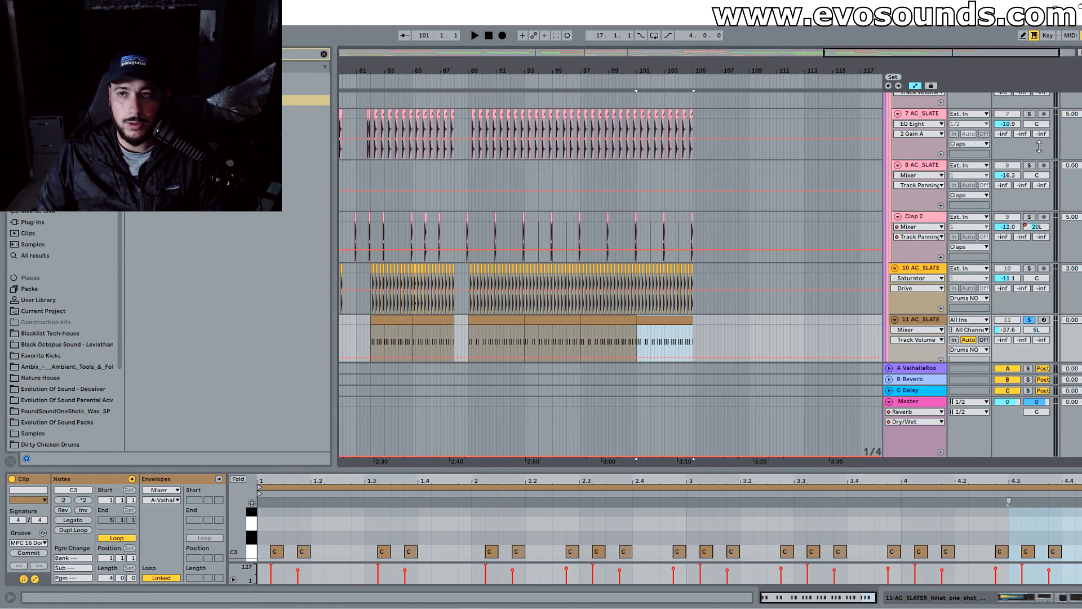
pyautogui.scroll(4, 1035, 161)
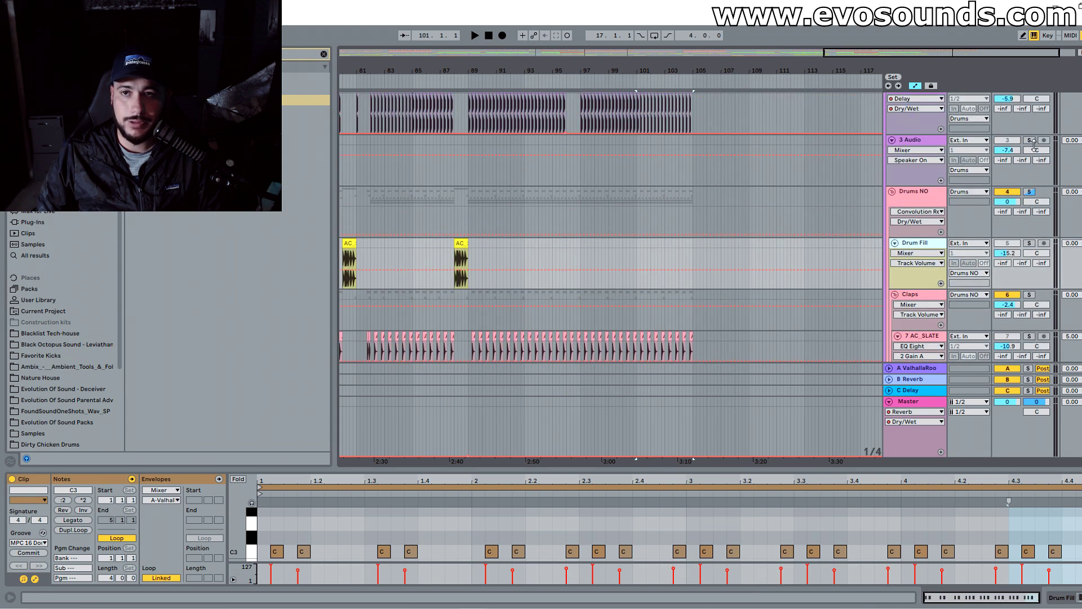
pyautogui.press('space')
pyautogui.scroll(-5, 448, 306)
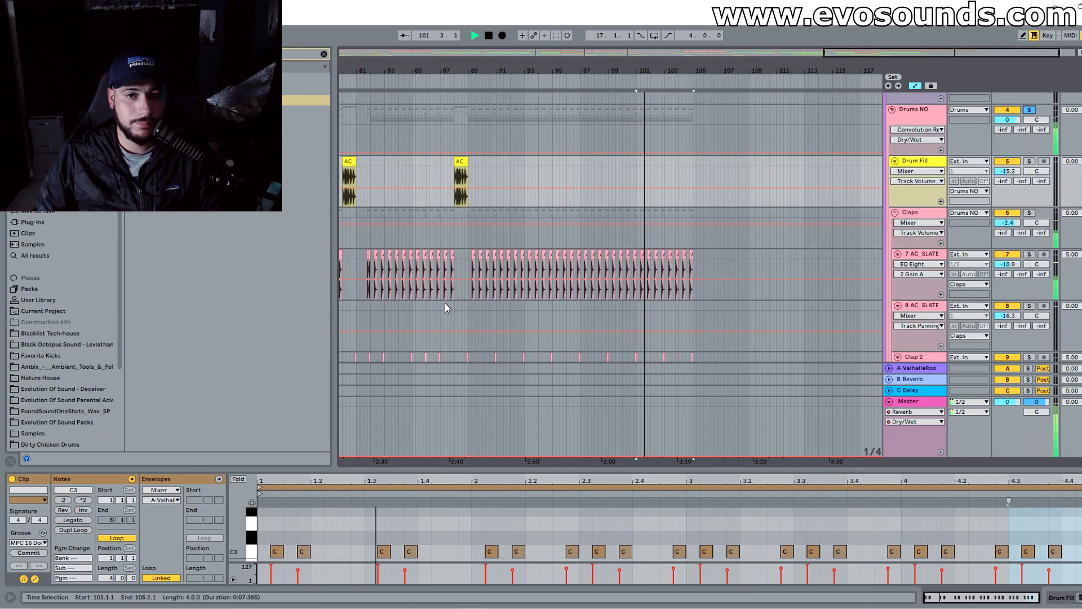
pyautogui.scroll(-5, 621, 316)
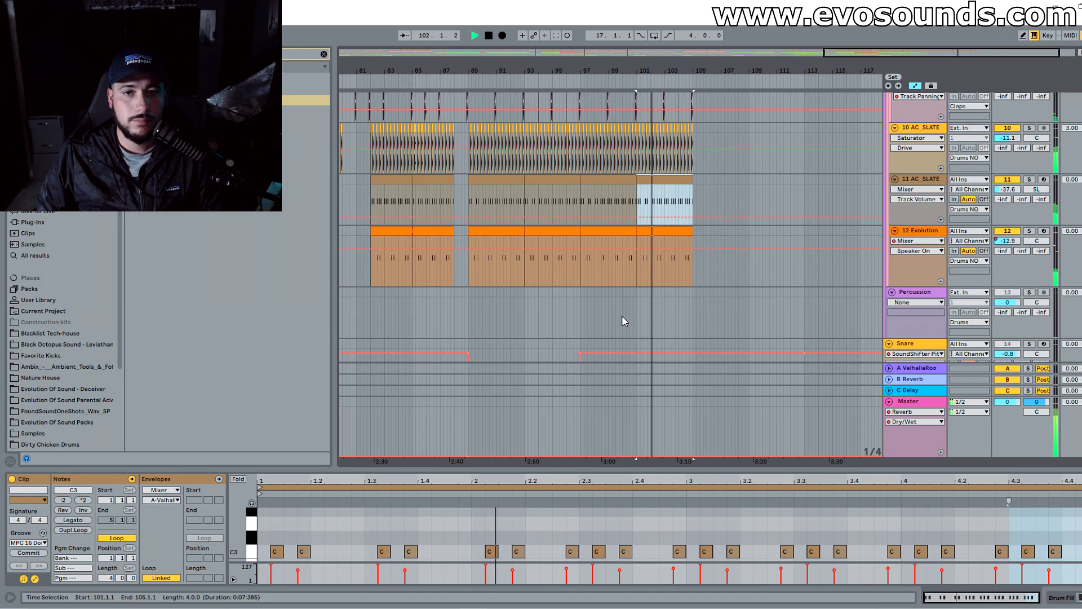
pyautogui.click(938, 186)
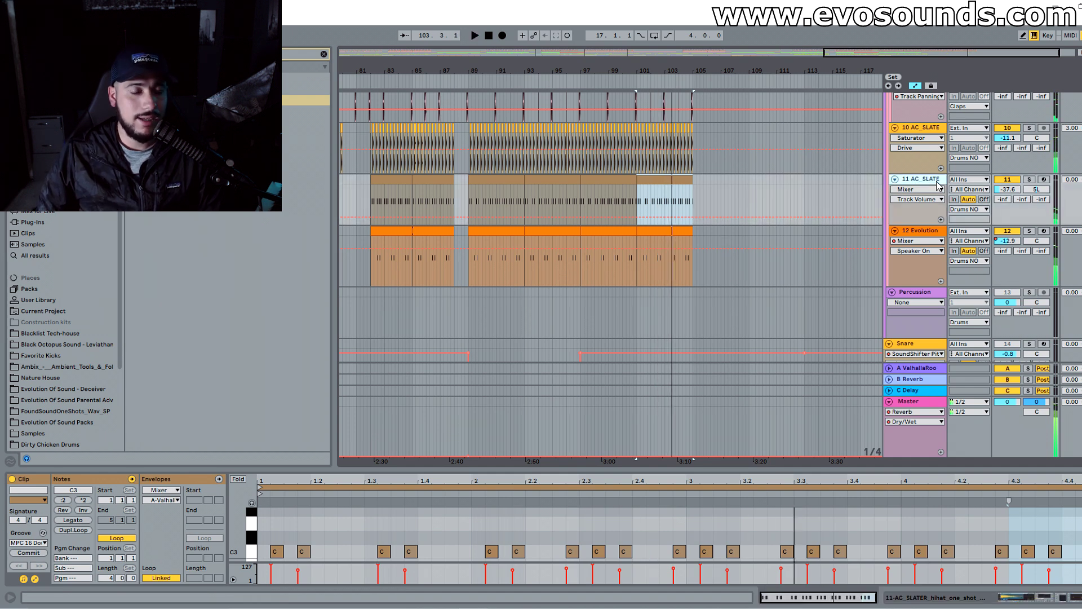
# Step: Compare the ungrooved hi-hat clip at bar 34 with the grooved clip at bar 89 by playing each
pyautogui.moveTo(410, 71); pyautogui.dragTo(837, 64)
pyautogui.moveTo(453, 70); pyautogui.dragTo(674, 60)
pyautogui.click(562, 179)
pyautogui.press('space')
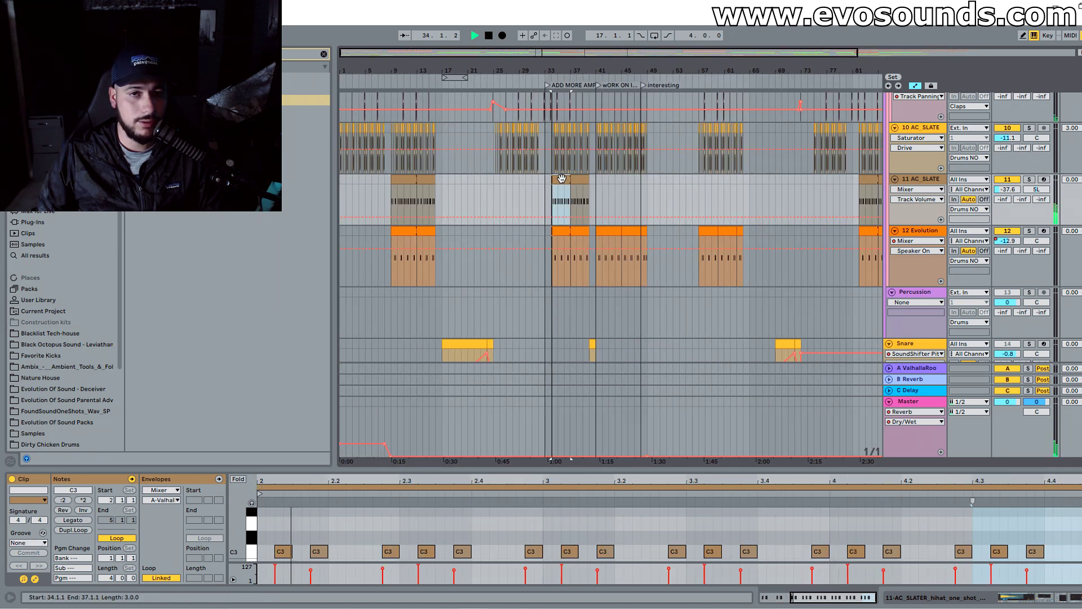
pyautogui.moveTo(595, 70); pyautogui.dragTo(482, 66)
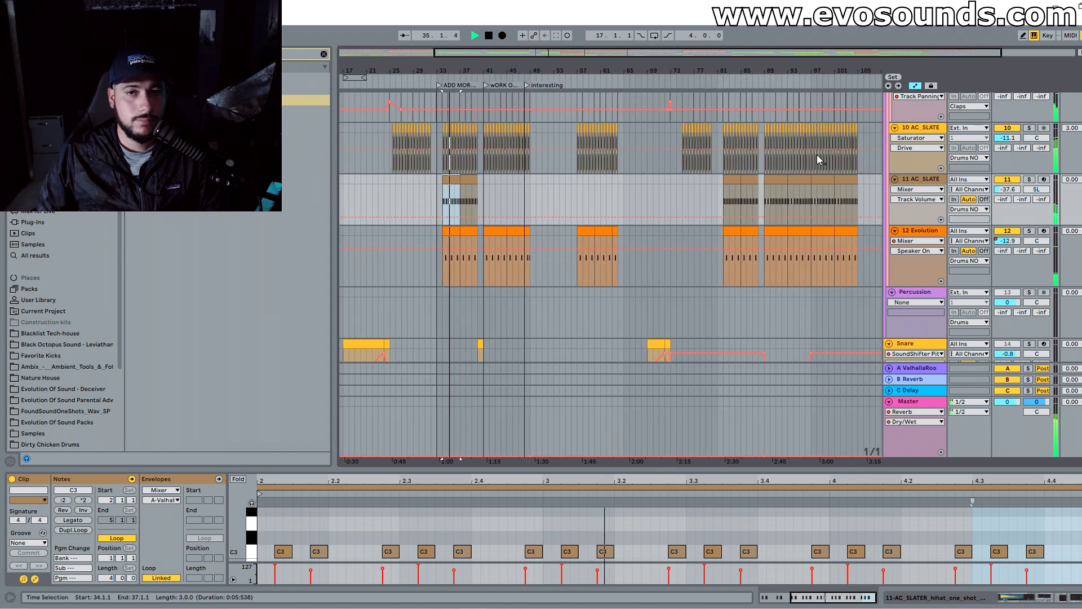
pyautogui.click(784, 180)
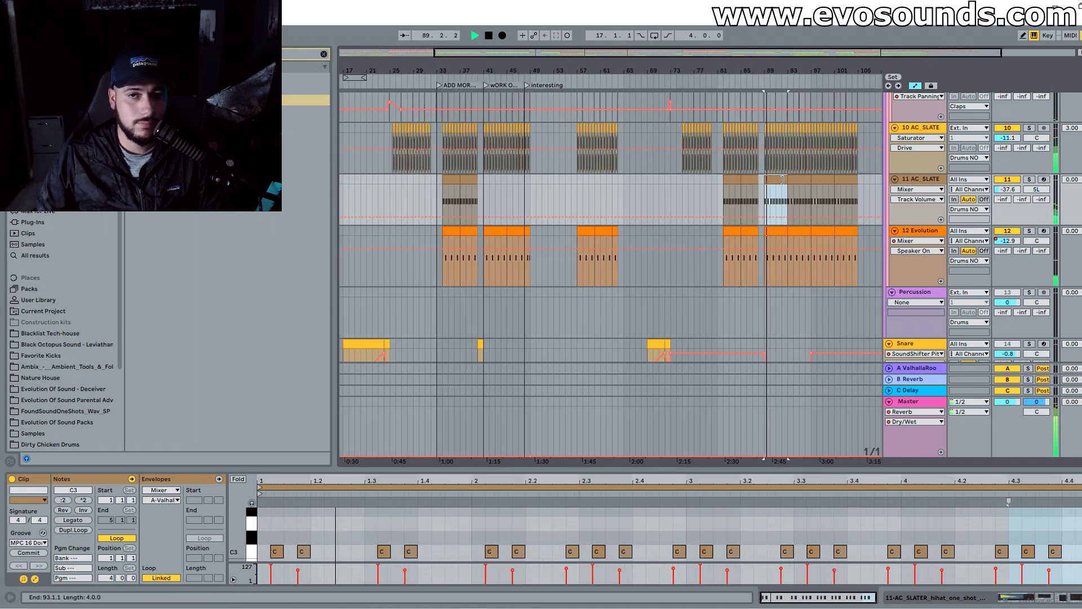
pyautogui.press('space')
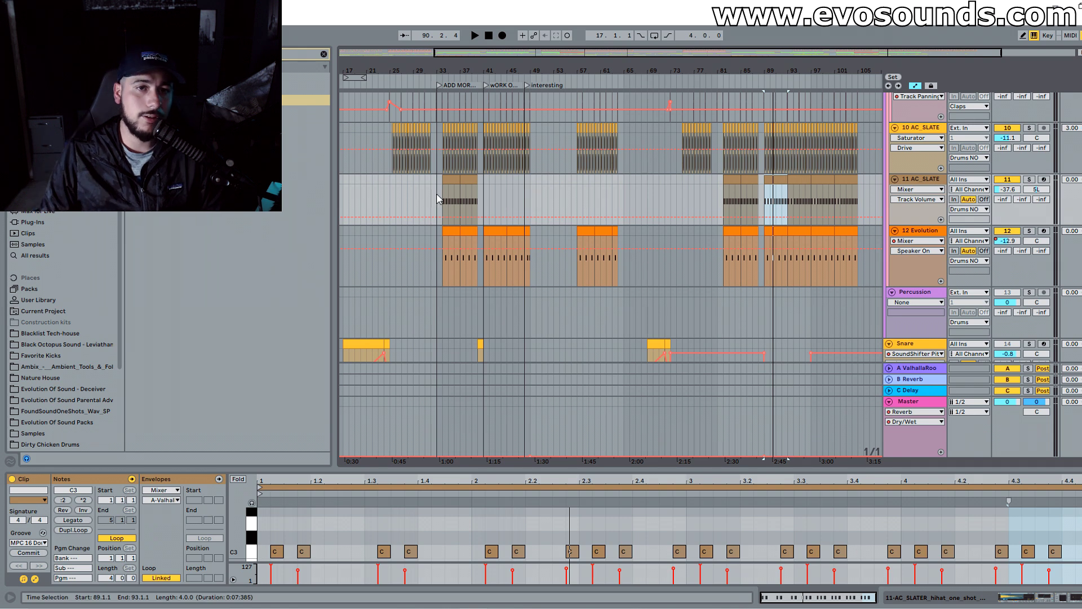
# Step: Apply the MPC 16 Double Down-70 groove to the 11 AC_SLATE hi-hat clips at bars 34 and 37
pyautogui.click(455, 187)
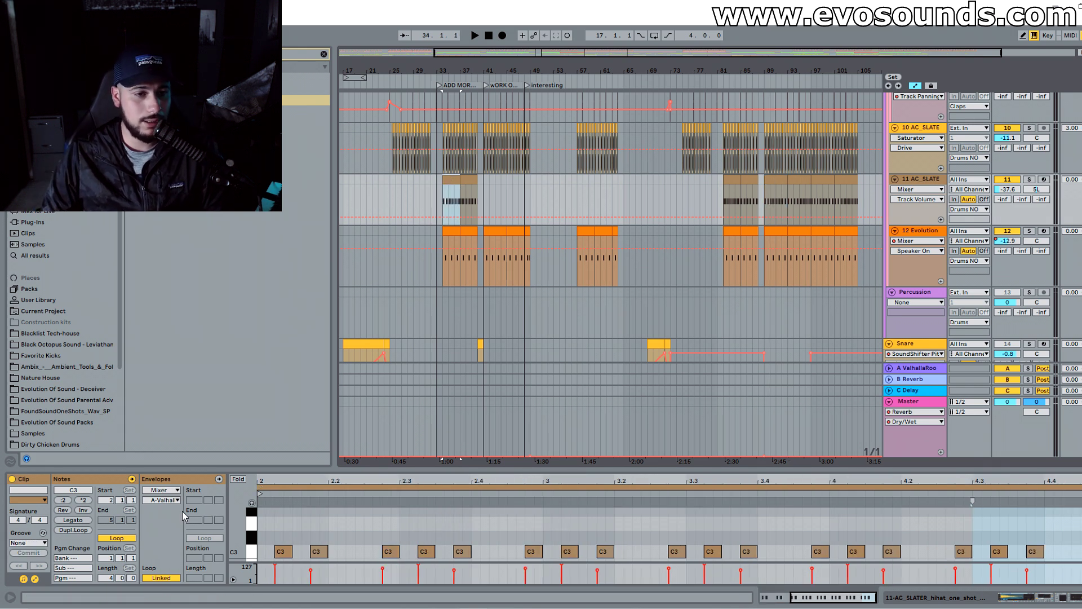
pyautogui.click(28, 542)
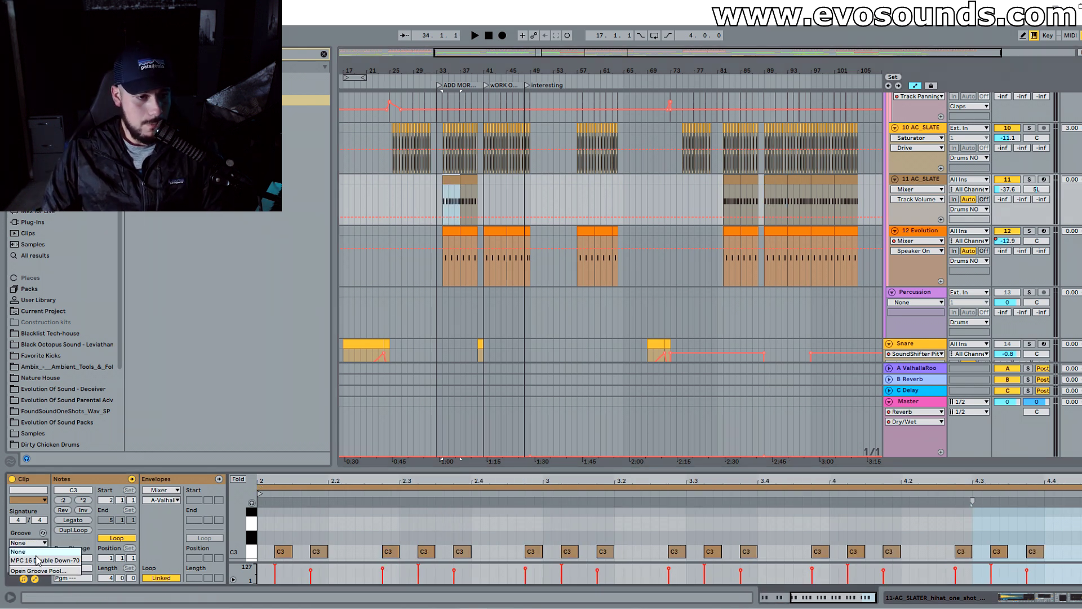
pyautogui.click(38, 561)
pyautogui.click(465, 181)
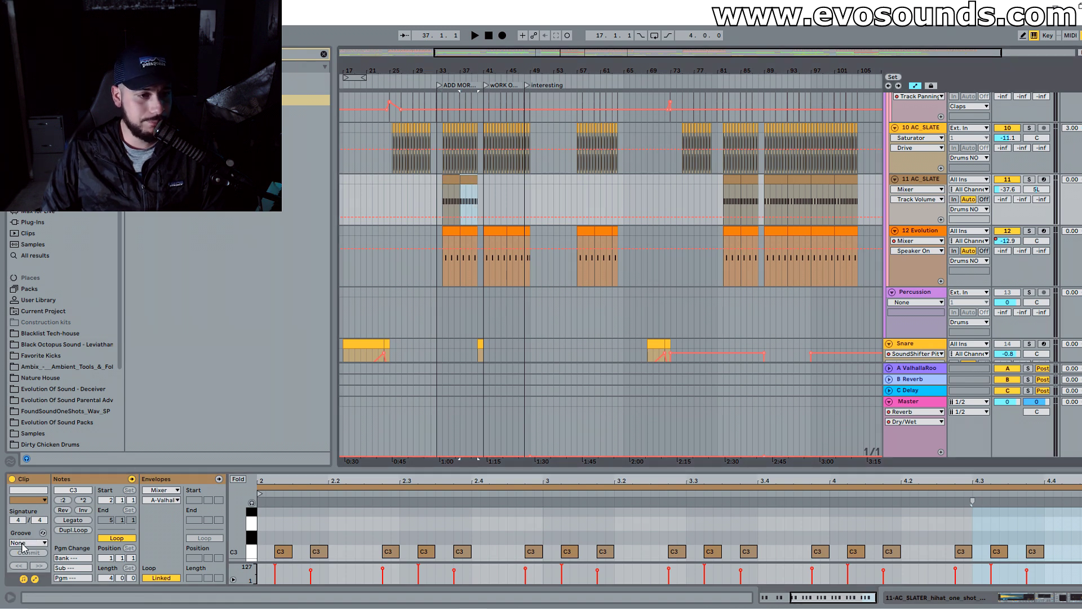
pyautogui.click(23, 545)
pyautogui.click(33, 561)
pyautogui.moveTo(578, 71); pyautogui.dragTo(618, 58)
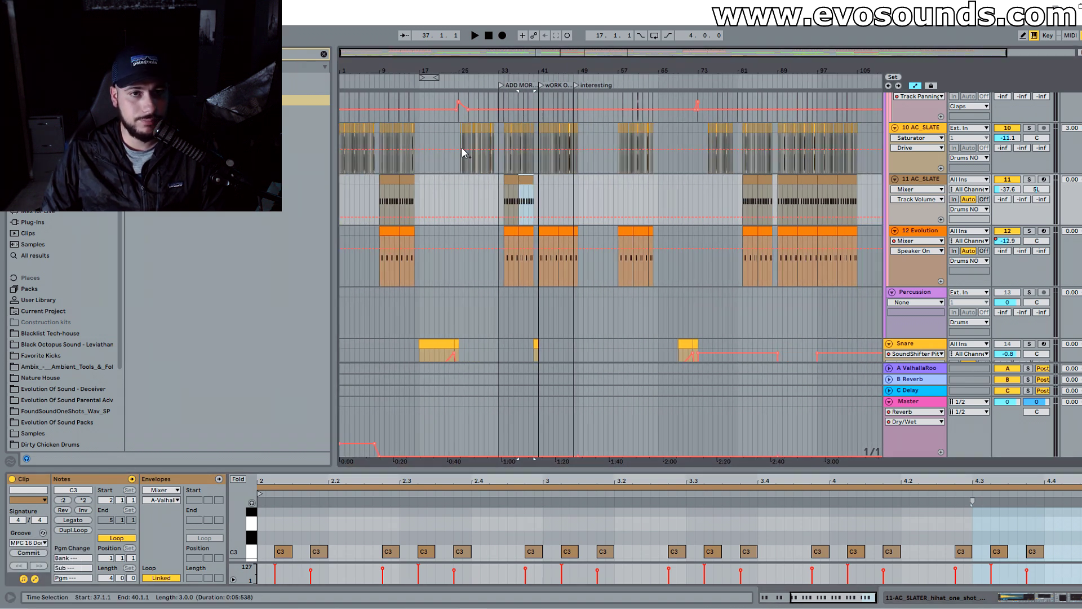
# Step: Apply the MPC 16 Double Down-70 groove to the two 11 AC_SLATE hi-hat clips in the section starting at bar 9
pyautogui.click(386, 180)
pyautogui.click(39, 542)
pyautogui.click(38, 560)
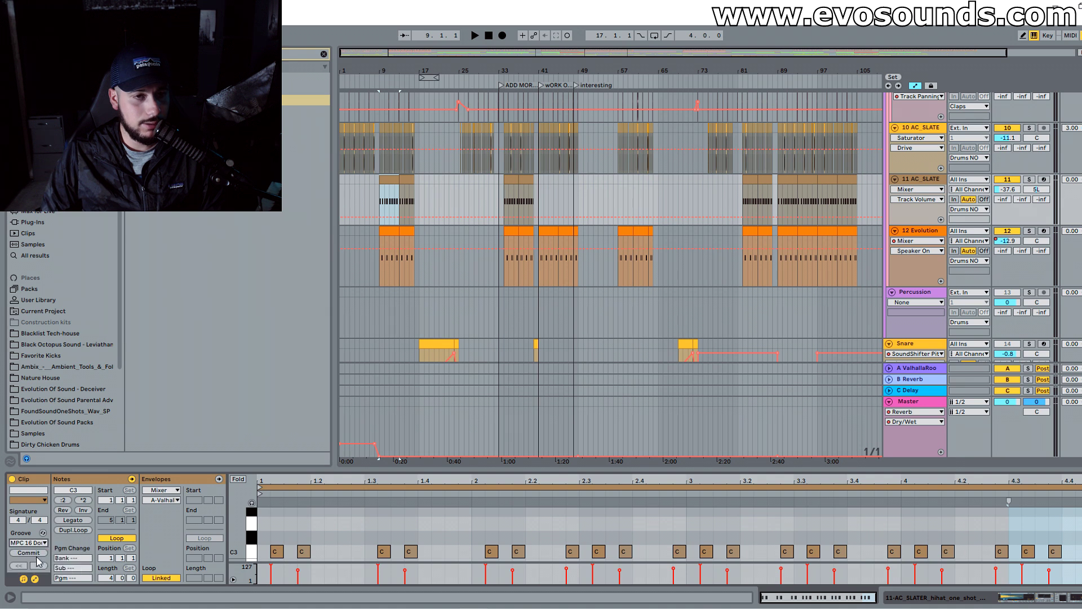
pyautogui.click(408, 181)
pyautogui.click(23, 542)
pyautogui.click(38, 560)
# Step: Play the grooved hi-hats from bars 82 and 34, and listen to the end of the arrangement around bar 104
pyautogui.click(749, 181)
pyautogui.press('space')
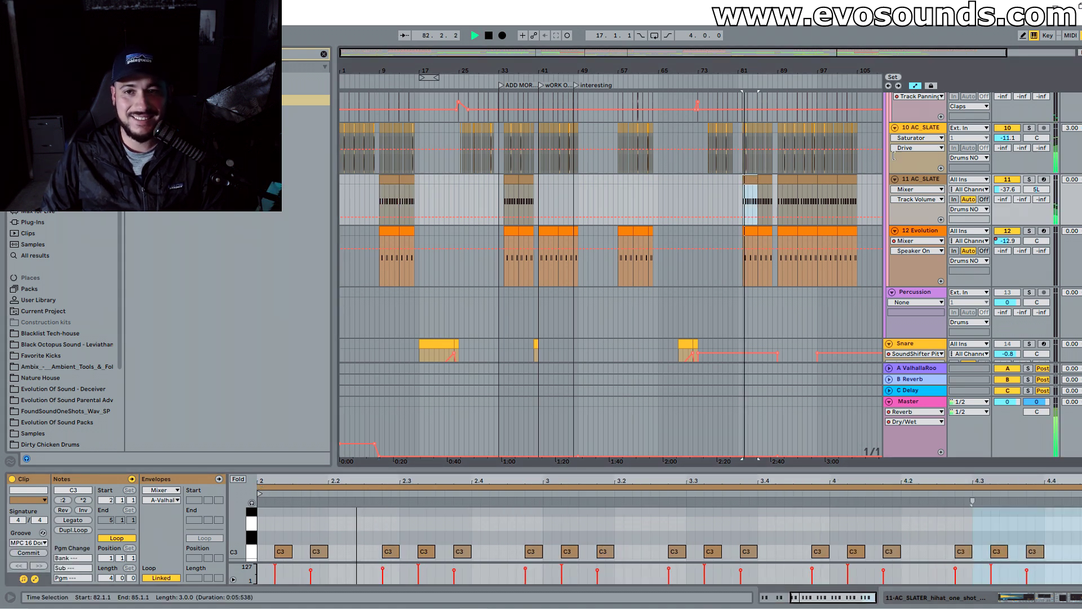
pyautogui.click(512, 188)
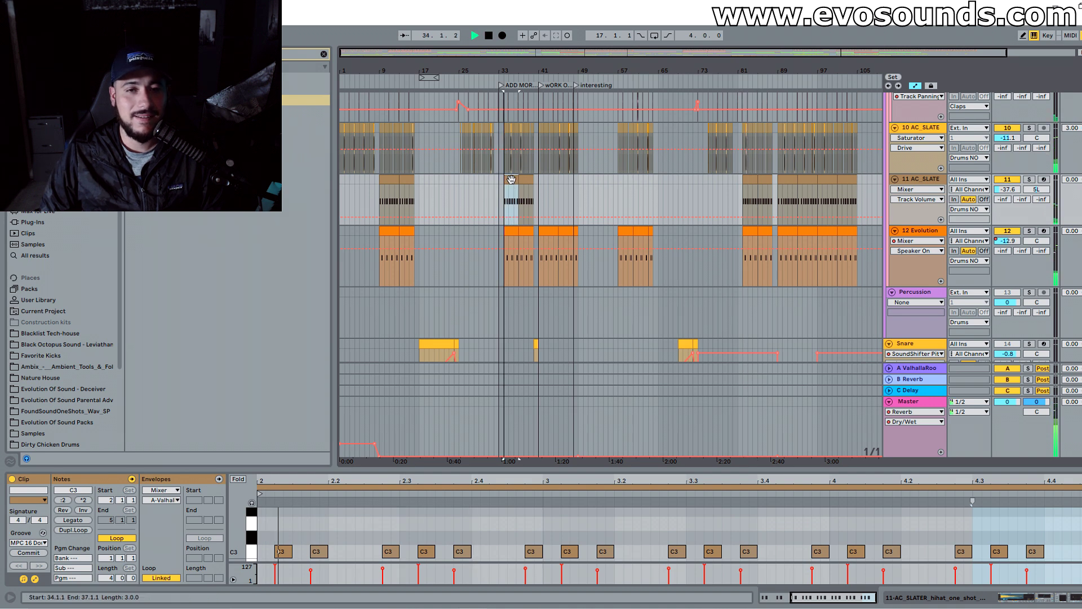
pyautogui.click(1030, 180)
pyautogui.click(1031, 180)
pyautogui.moveTo(525, 71); pyautogui.dragTo(612, 151)
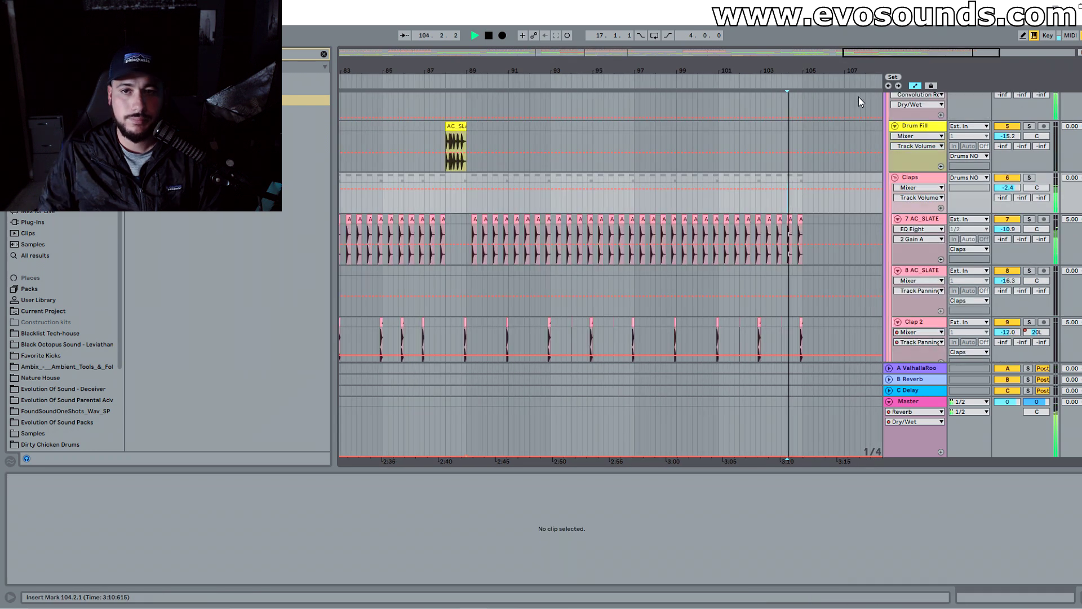
pyautogui.moveTo(942, 52); pyautogui.dragTo(837, 52)
pyautogui.press('space')
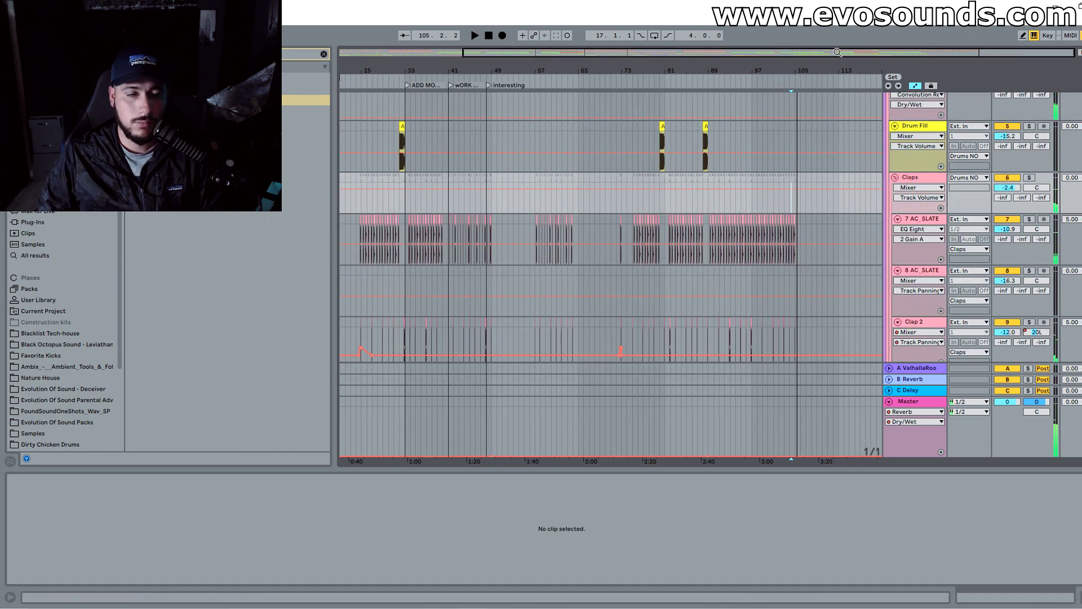
pyautogui.doubleClick(837, 52)
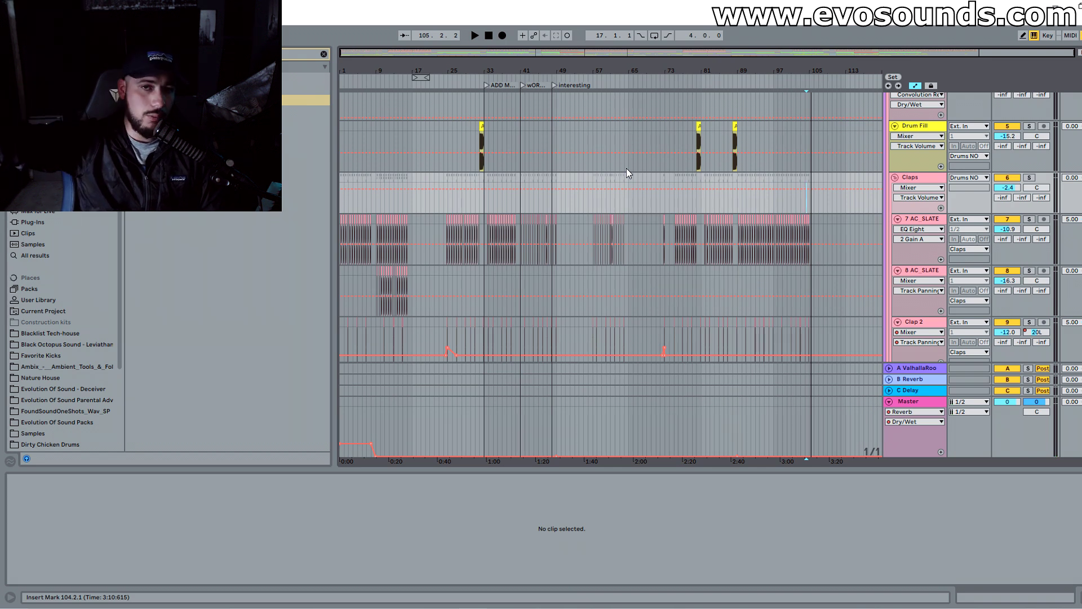
# Step: Switch off the Ozone 9 device on the Master track and delete it from the chain
pyautogui.scroll(-10, 627, 168)
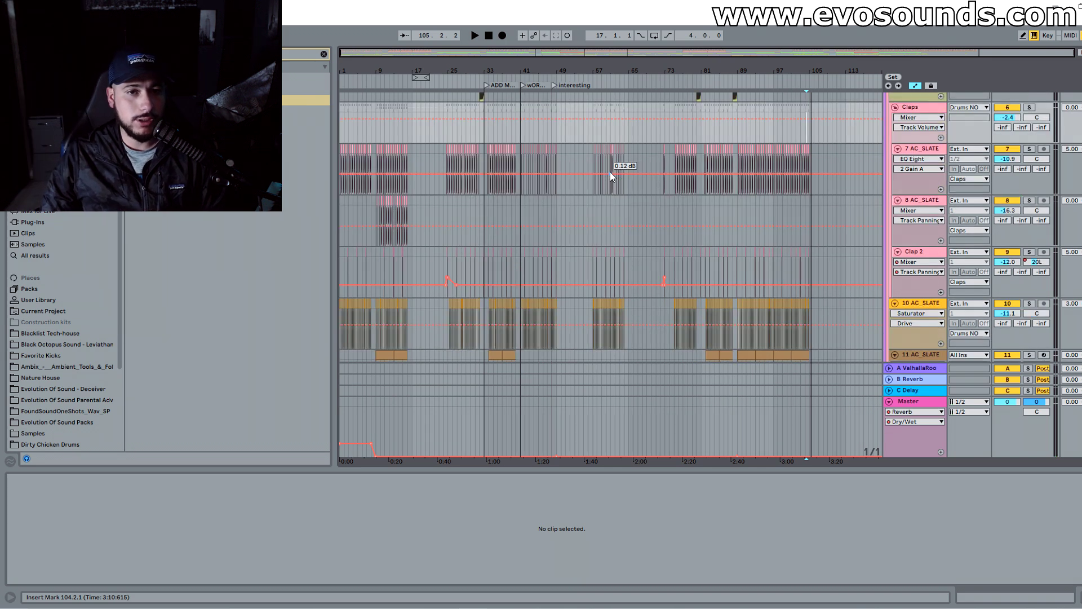
pyautogui.scroll(-15, 610, 171)
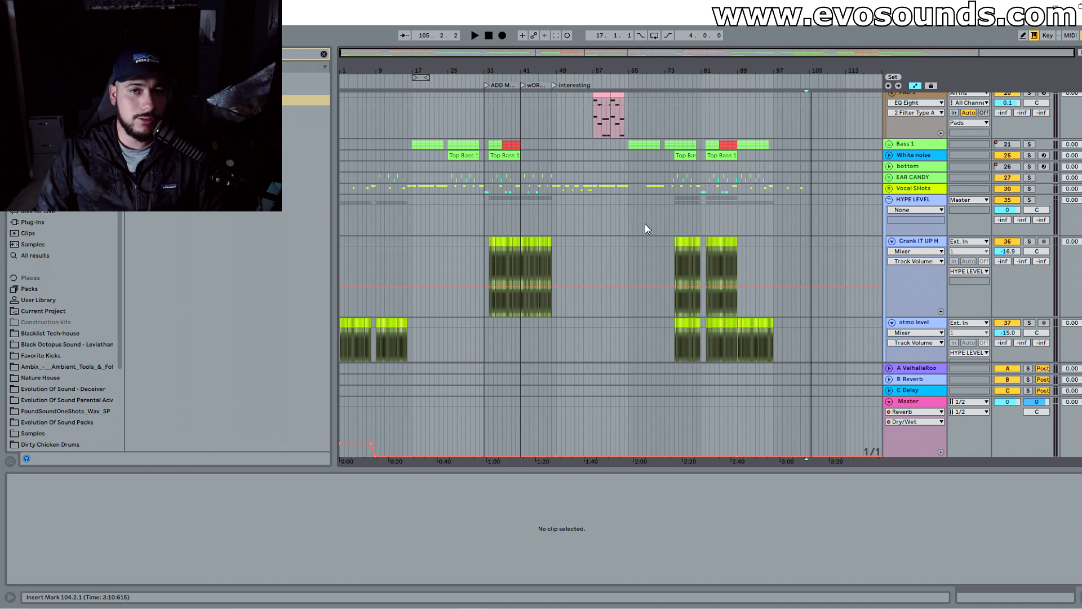
pyautogui.scroll(15, 645, 225)
pyautogui.scroll(5, 645, 225)
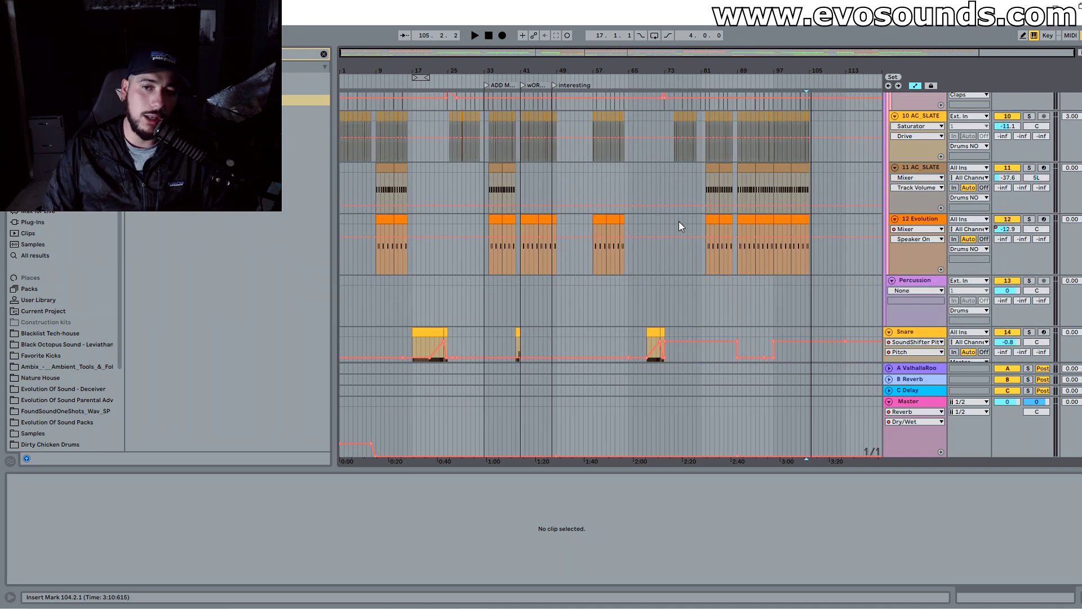
pyautogui.click(342, 454)
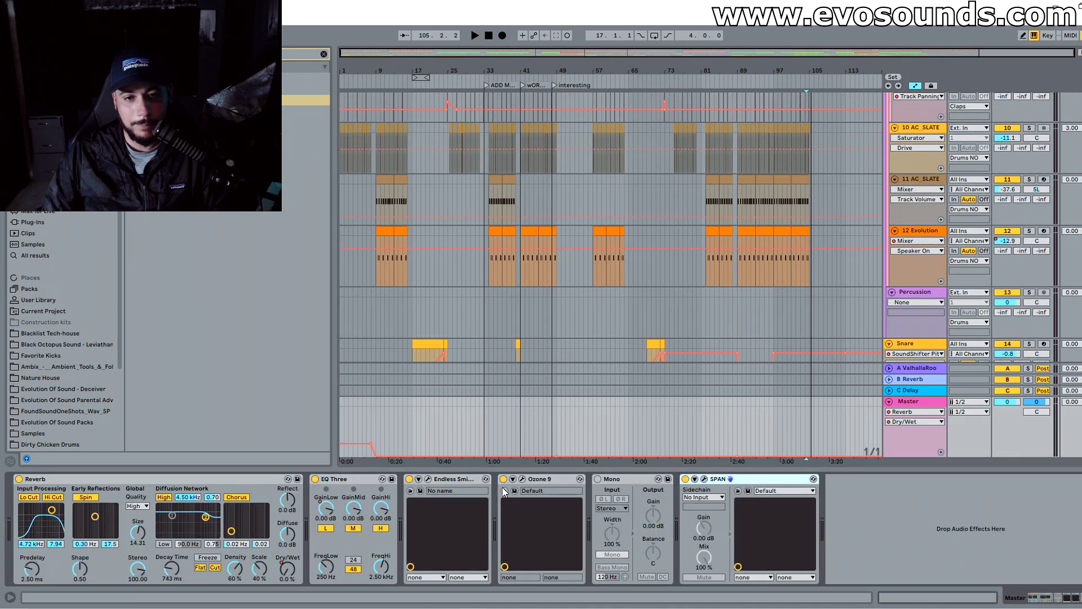
pyautogui.click(504, 480)
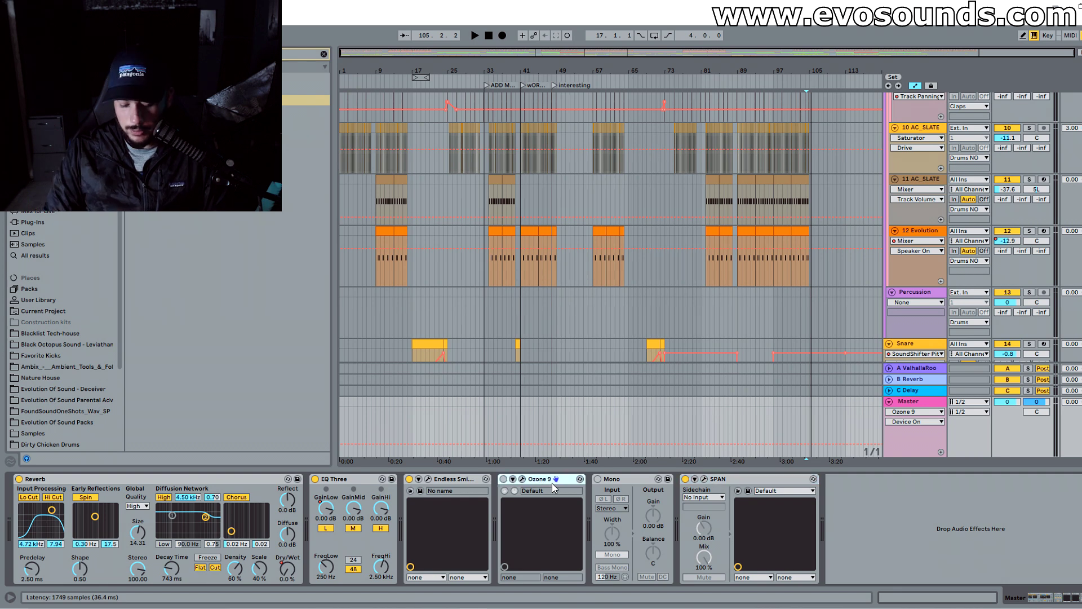
pyautogui.press('Delete')
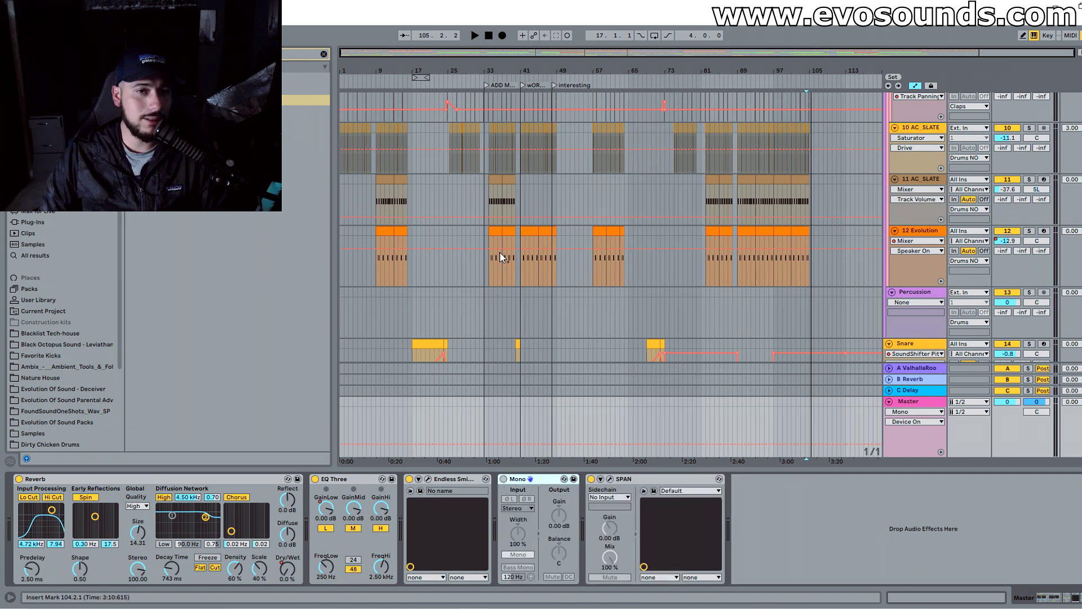
# Step: Play the arrangement from bar 41 with the Master track's device chain in view
pyautogui.click(523, 266)
pyautogui.press('+')
pyautogui.press('+')
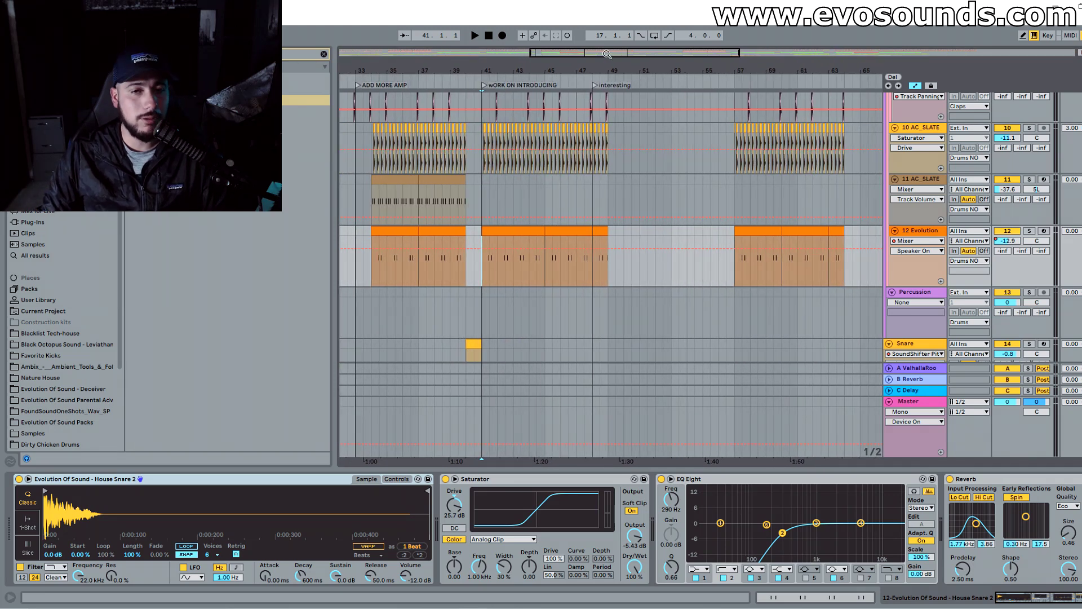
pyautogui.click(920, 397)
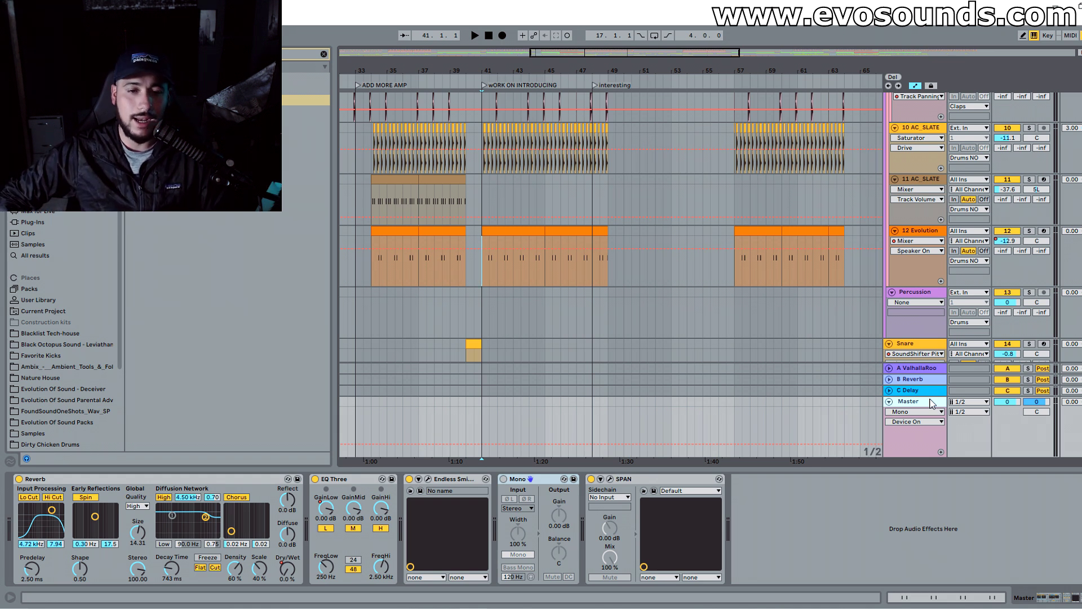
pyautogui.press('space')
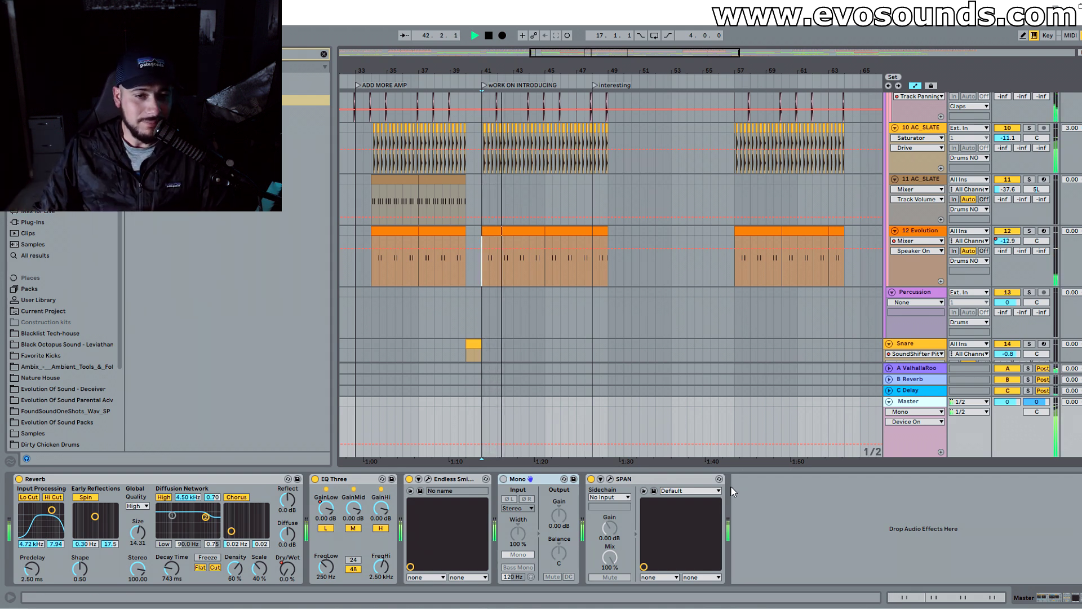
pyautogui.moveTo(553, 71); pyautogui.dragTo(551, 36)
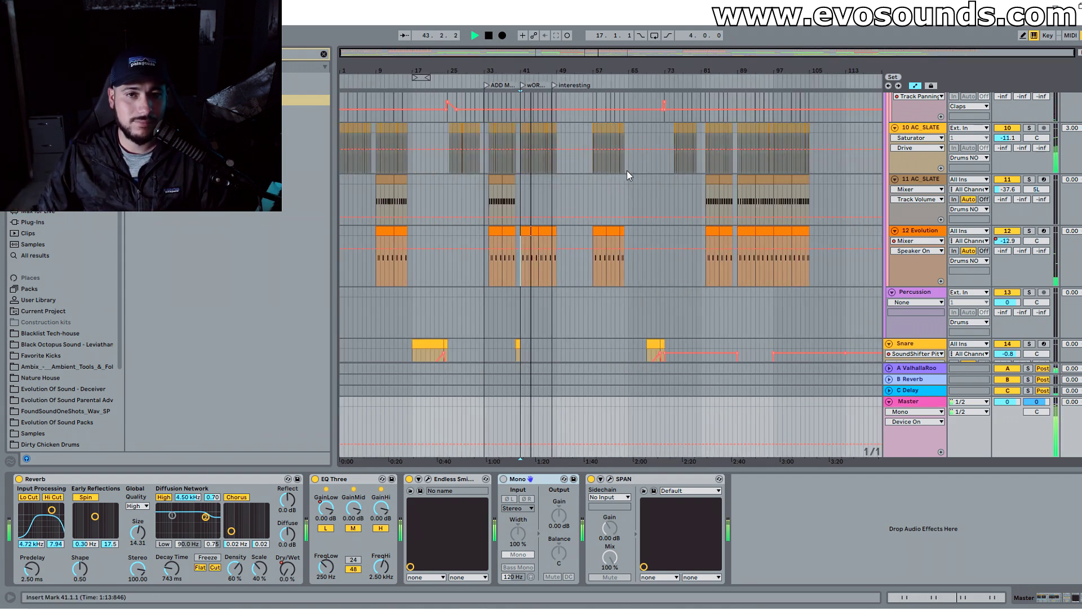
pyautogui.press('space')
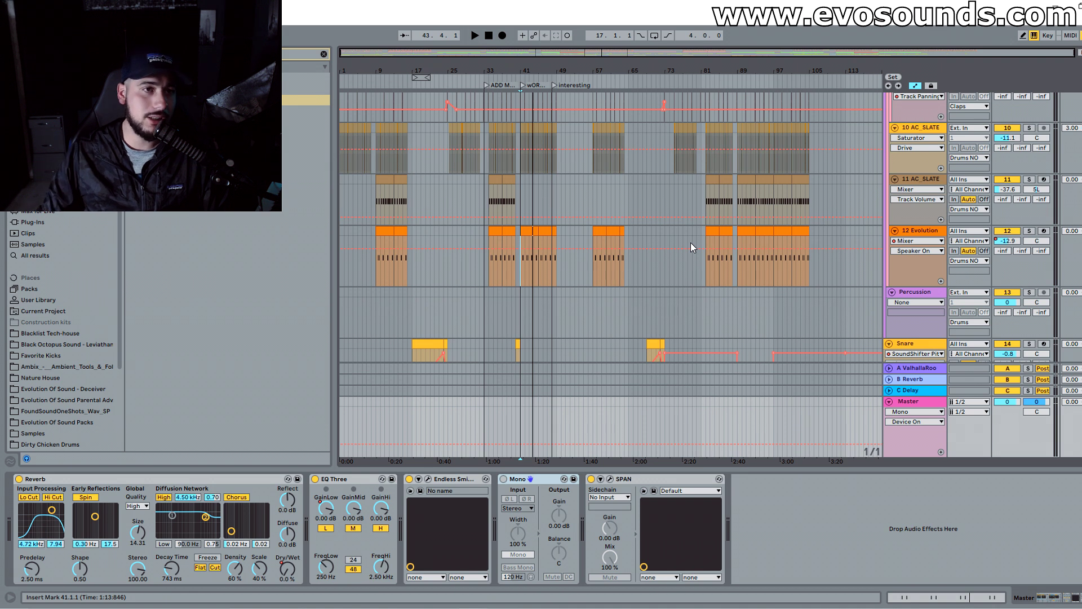
# Step: Clear the browser search and add the Ozone 9 Imager plug-in to the Master chain, just before the Mono device
pyautogui.click(323, 55)
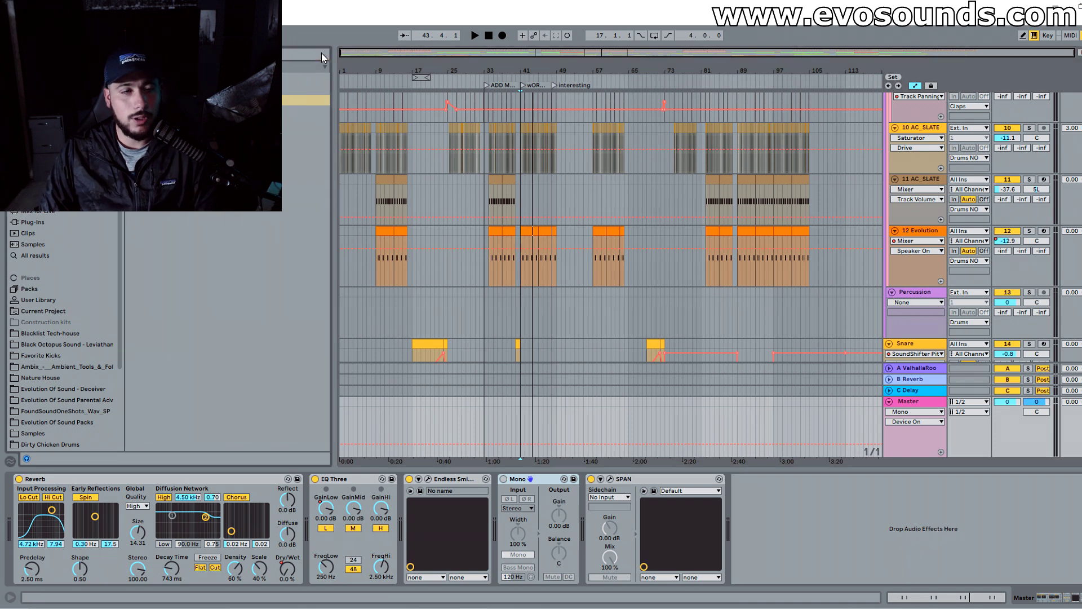
pyautogui.click(323, 55)
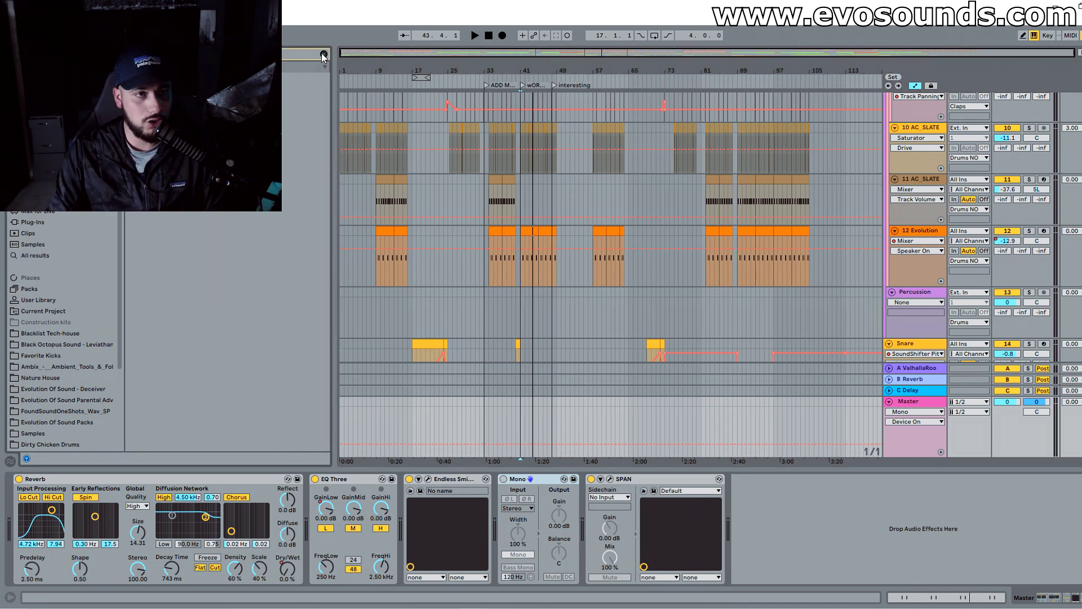
pyautogui.moveTo(304, 97); pyautogui.dragTo(483, 570)
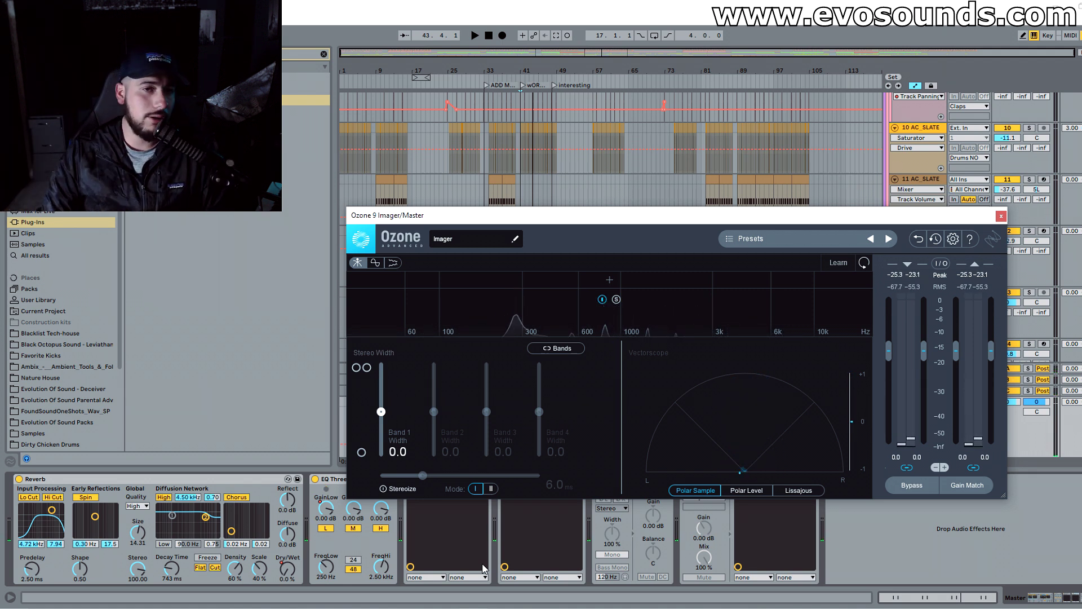
# Step: Split the Imager spectrum into four bands by adding three crossovers, with the lowest at about 120 Hz
pyautogui.click(442, 279)
pyautogui.click(623, 282)
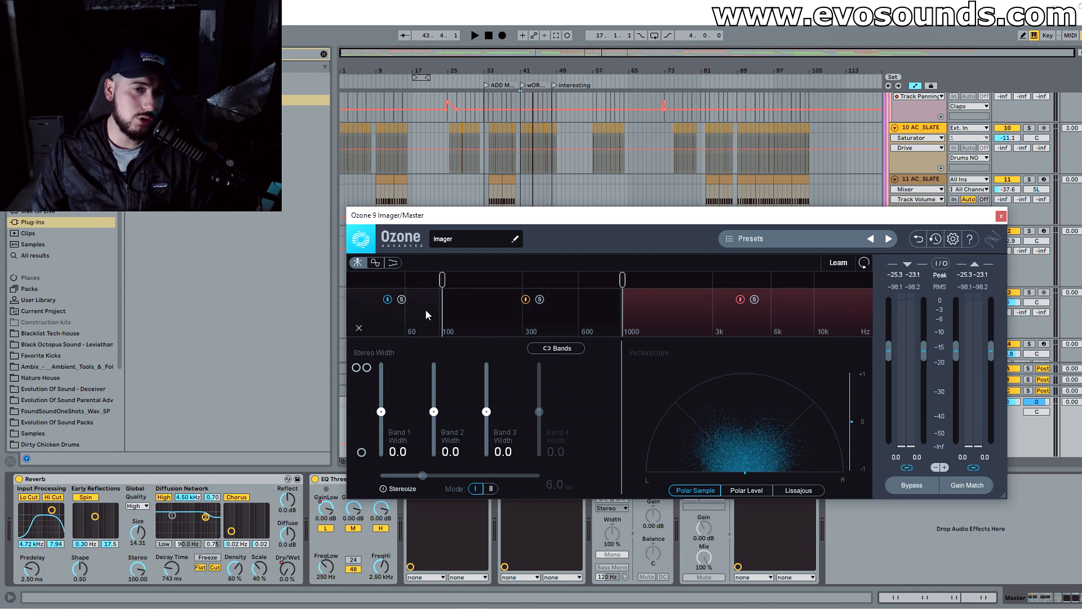
pyautogui.moveTo(444, 320); pyautogui.dragTo(454, 325)
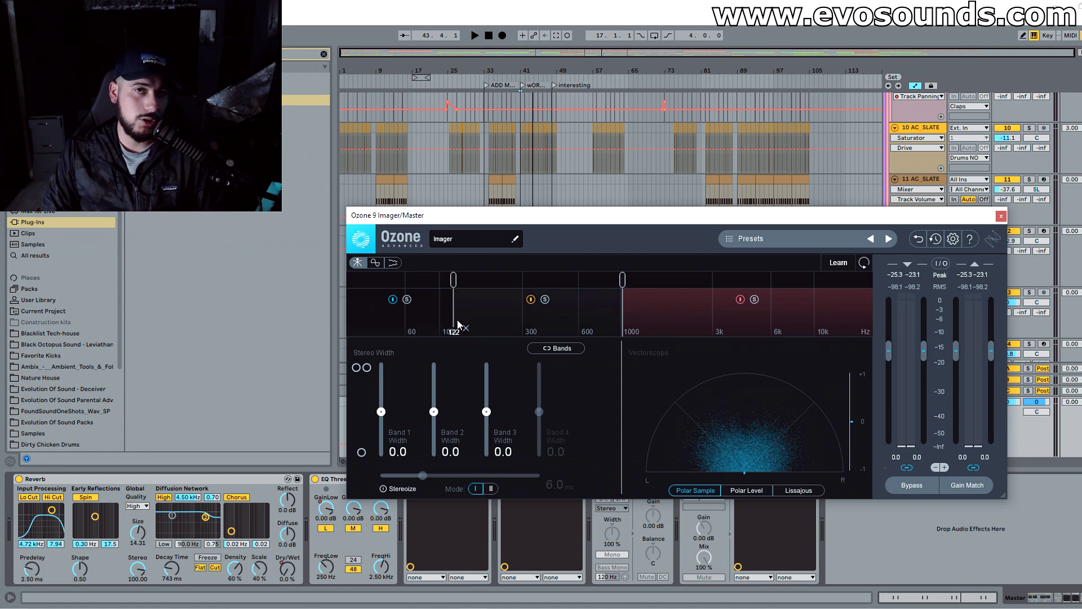
pyautogui.moveTo(459, 326); pyautogui.dragTo(453, 318)
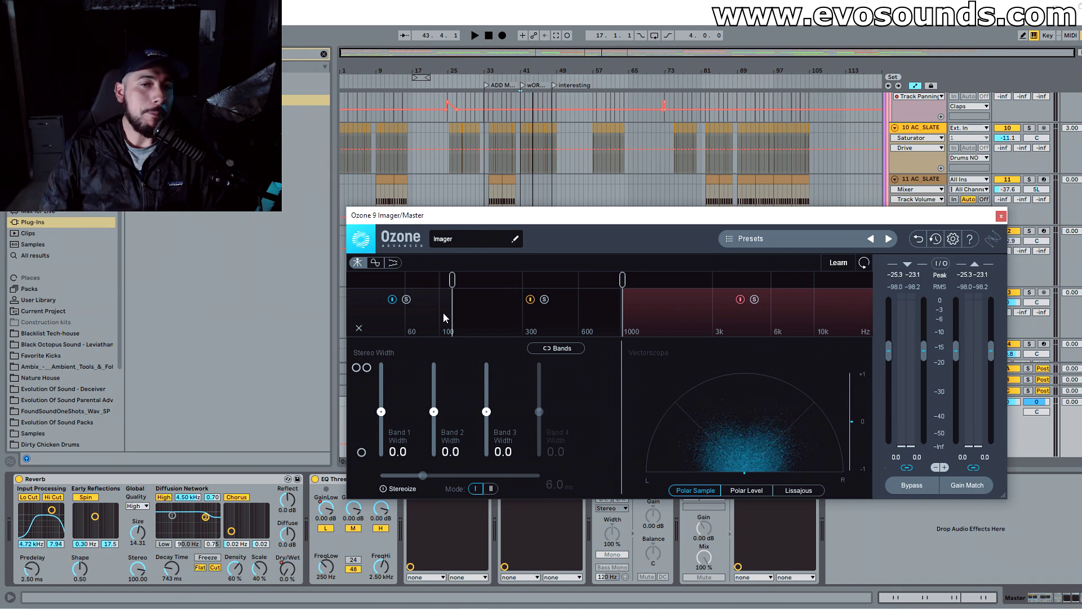
pyautogui.click(747, 278)
pyautogui.moveTo(717, 216); pyautogui.dragTo(596, 312)
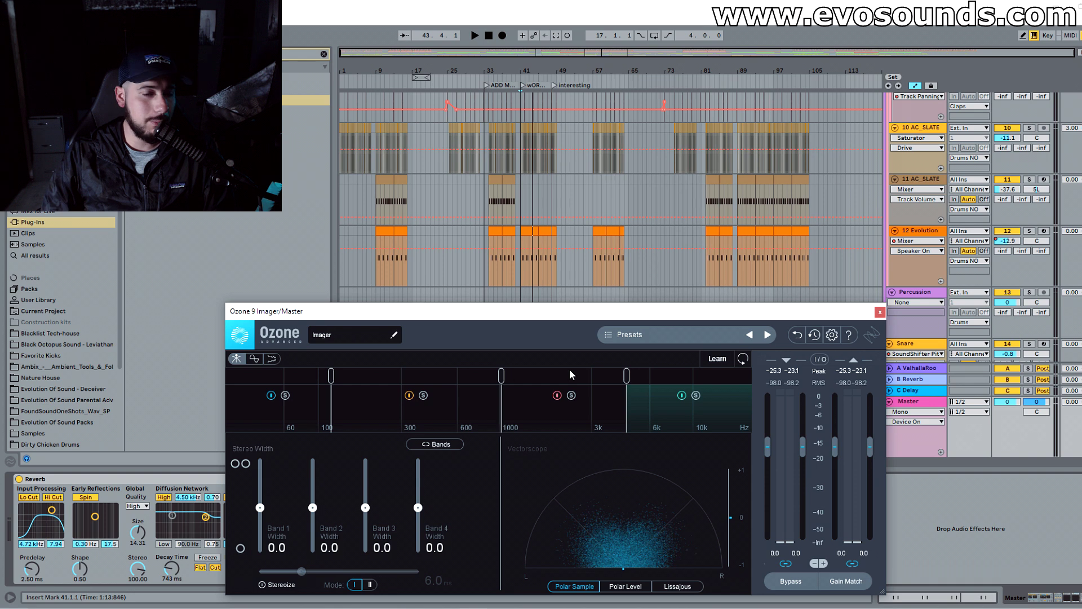
# Step: Run the Imager's automatic crossover learning while playing the track from bar 82
pyautogui.moveTo(688, 58); pyautogui.dragTo(807, 66)
pyautogui.scroll(3, 729, 207)
pyautogui.click(689, 209)
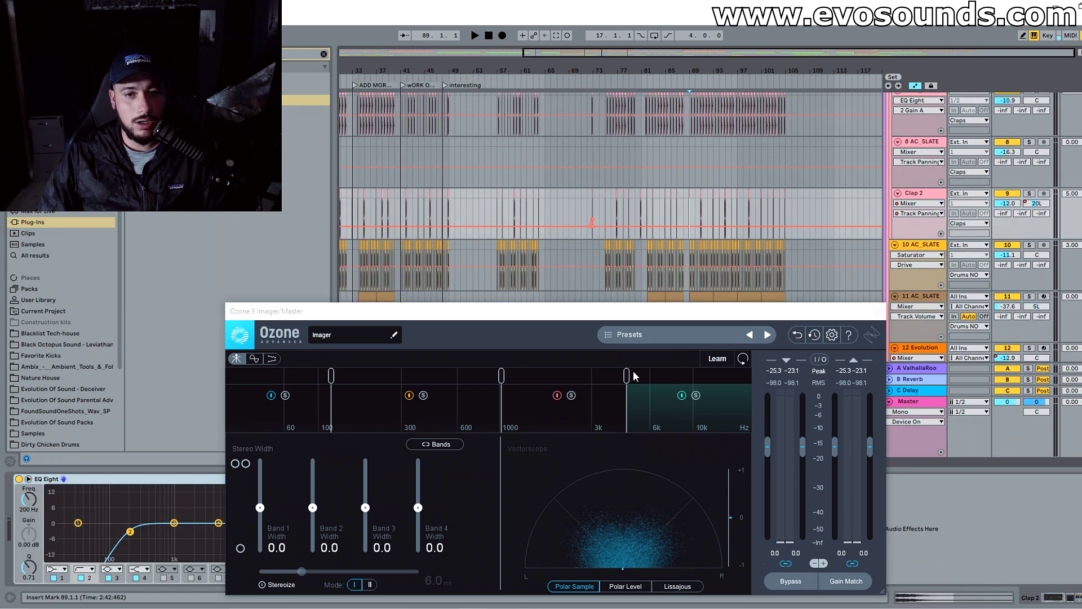
pyautogui.click(645, 143)
pyautogui.click(722, 358)
pyautogui.press('space')
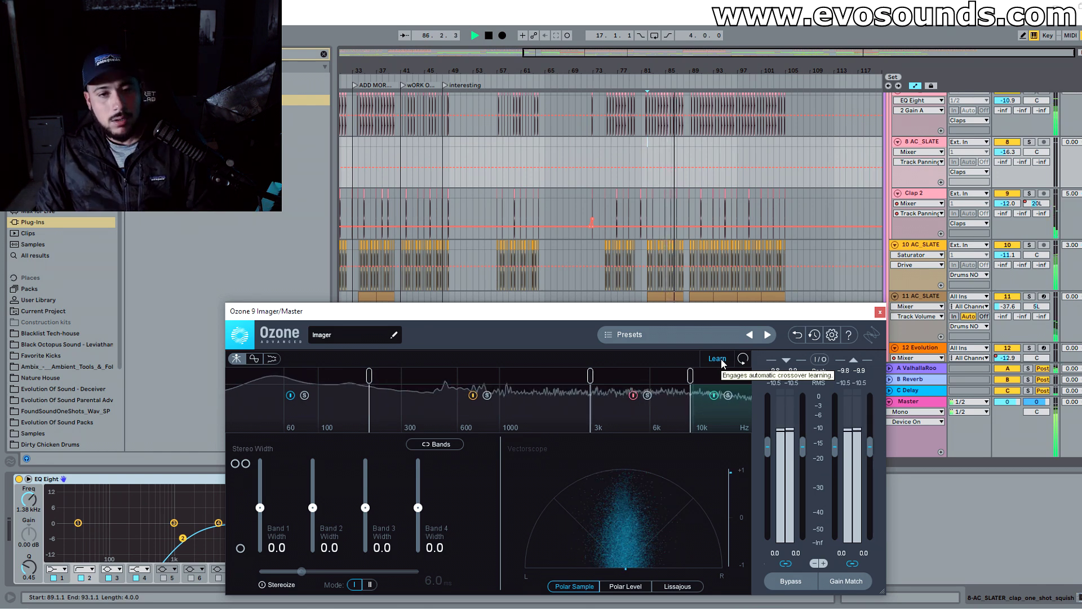
pyautogui.press('space')
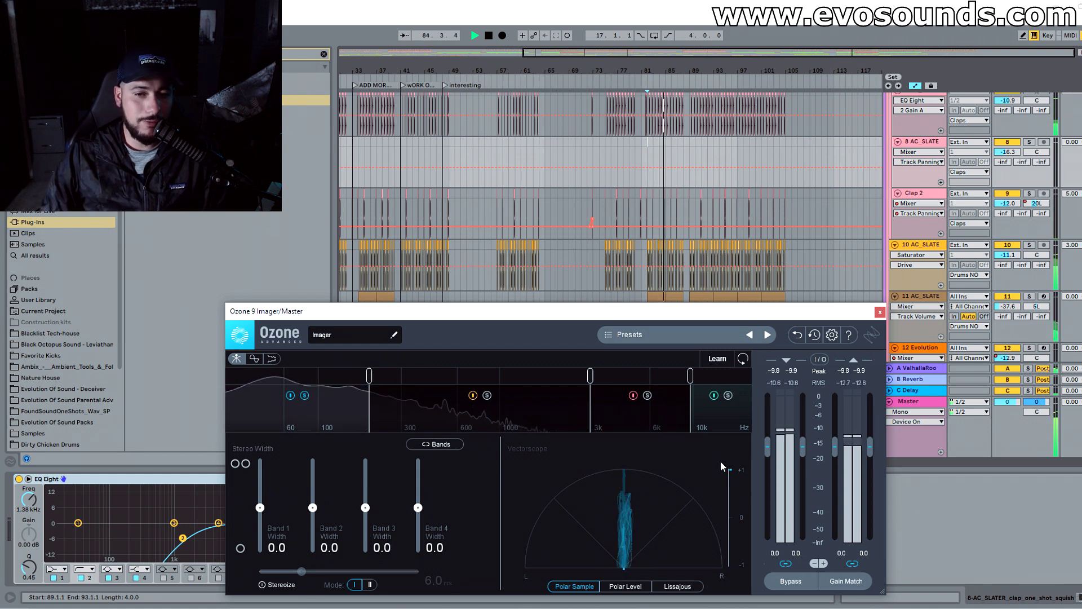
# Step: With Imager band 1 soloed, try a stereo width of -100 during playback, and set it to -31.6
pyautogui.press('space')
pyautogui.moveTo(716, 311); pyautogui.dragTo(678, 169)
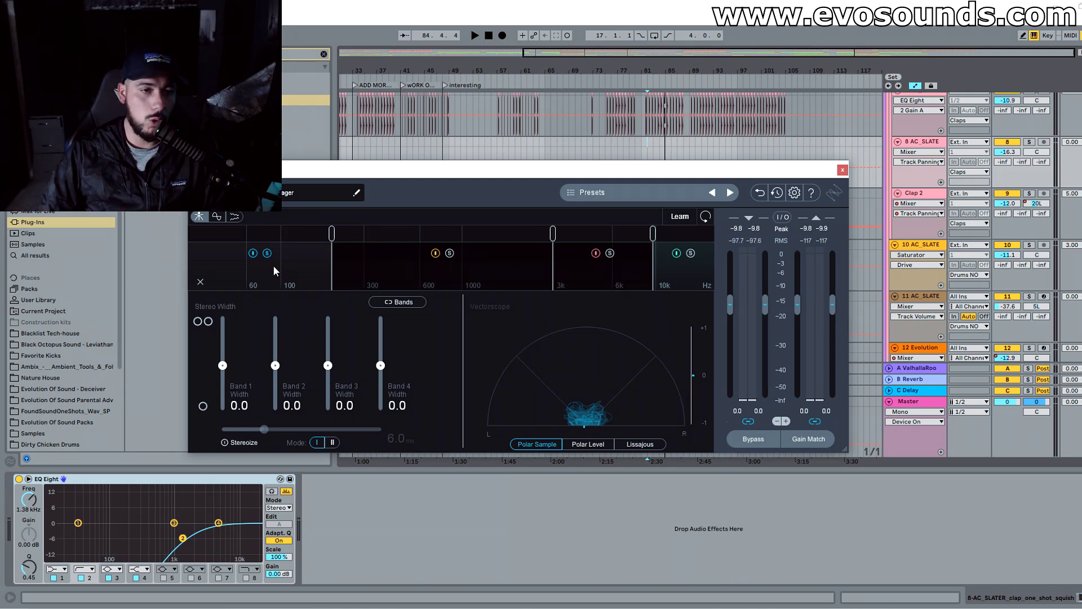
pyautogui.moveTo(224, 366); pyautogui.dragTo(221, 428)
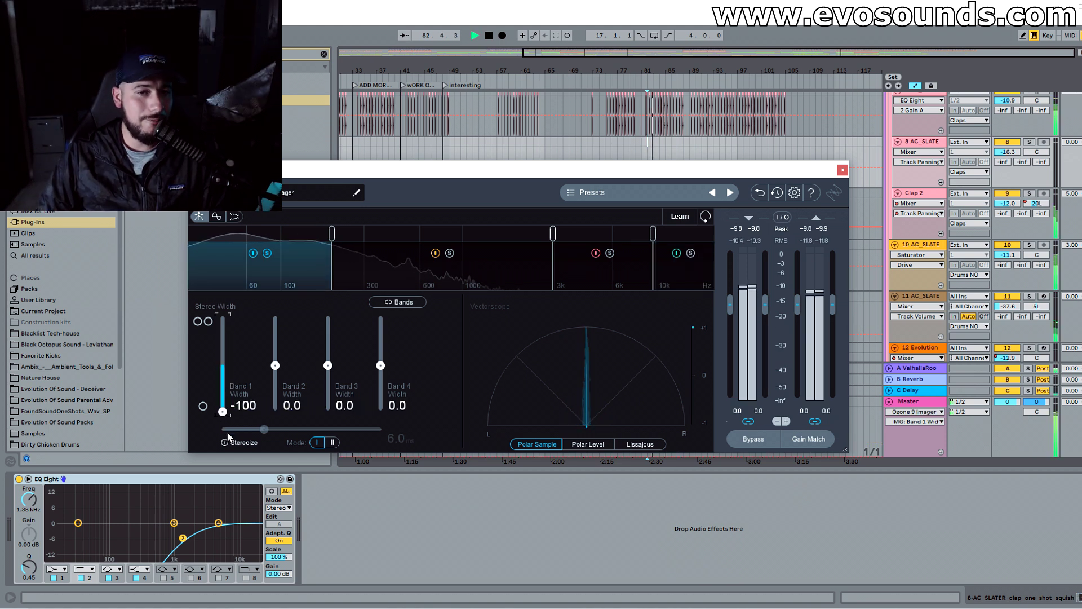
pyautogui.press('space')
pyautogui.moveTo(226, 412); pyautogui.dragTo(246, 382)
pyautogui.press('space')
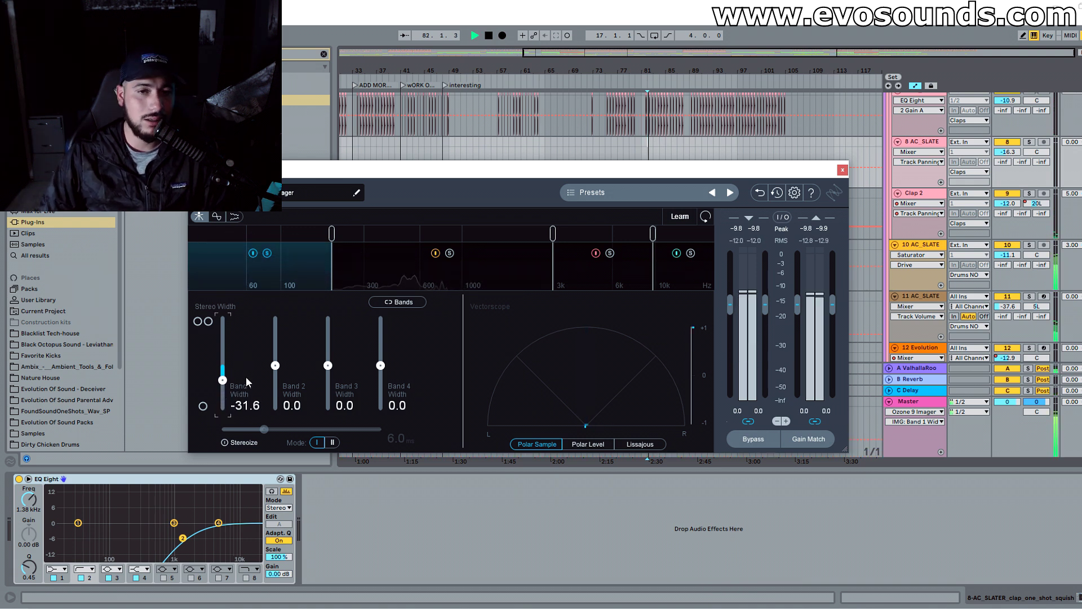
pyautogui.press('space')
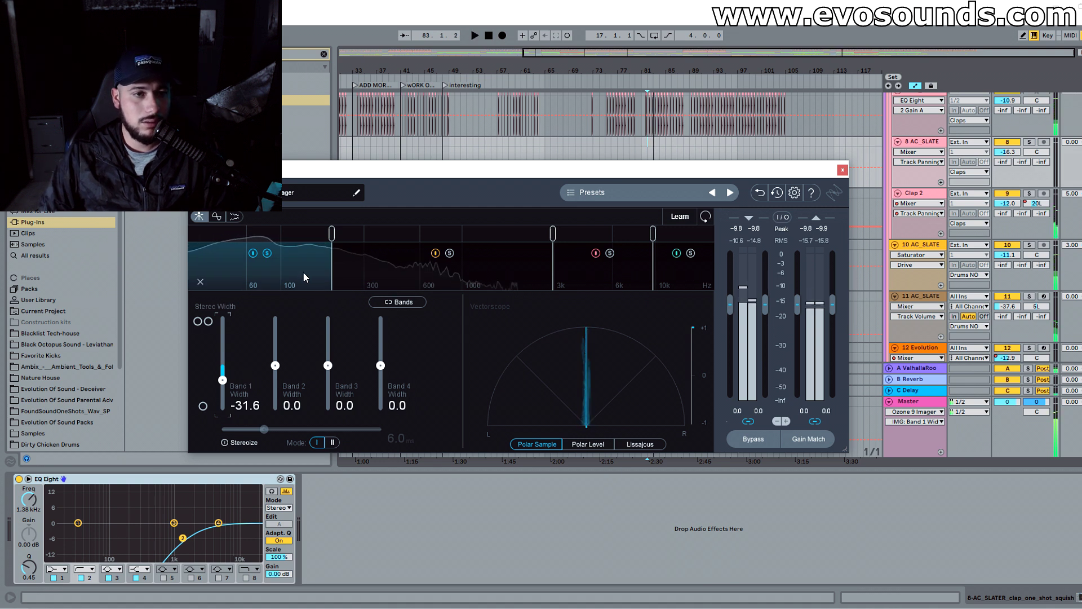
# Step: Solo Imager band 2 instead of band 1, listen from bar 82, and set band 2's stereo width to -16.5
pyautogui.click(268, 254)
pyautogui.click(449, 254)
pyautogui.press('space')
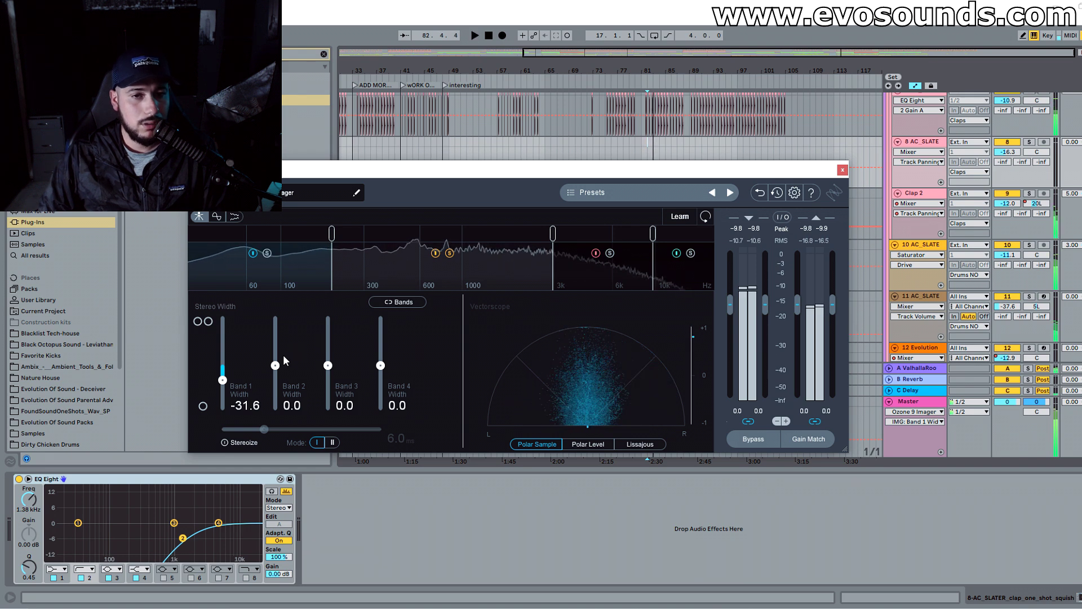
pyautogui.press('space')
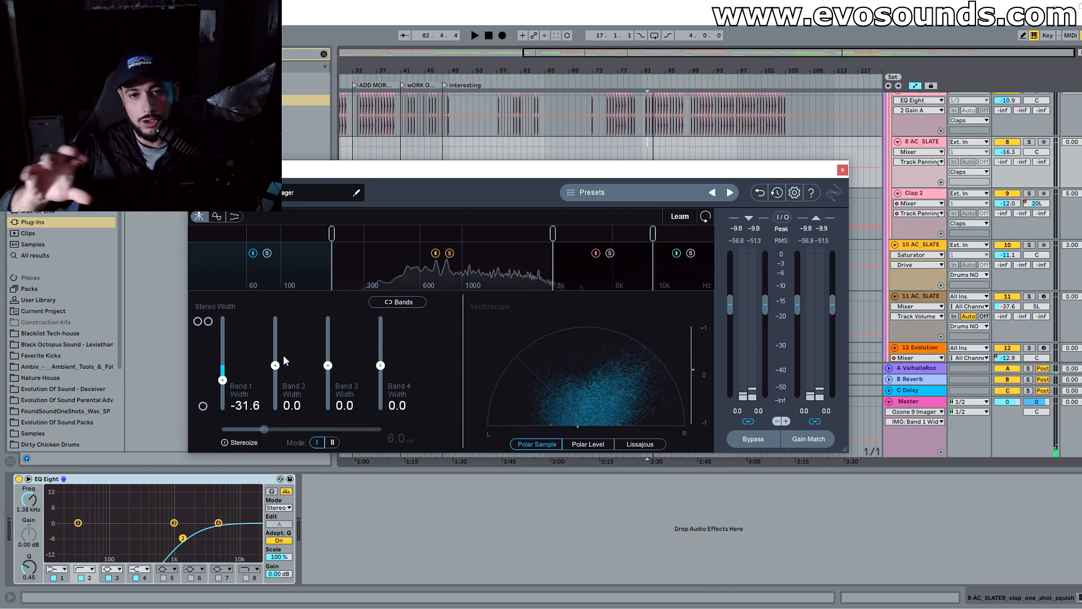
pyautogui.moveTo(284, 355); pyautogui.dragTo(278, 354)
pyautogui.doubleClick(278, 354)
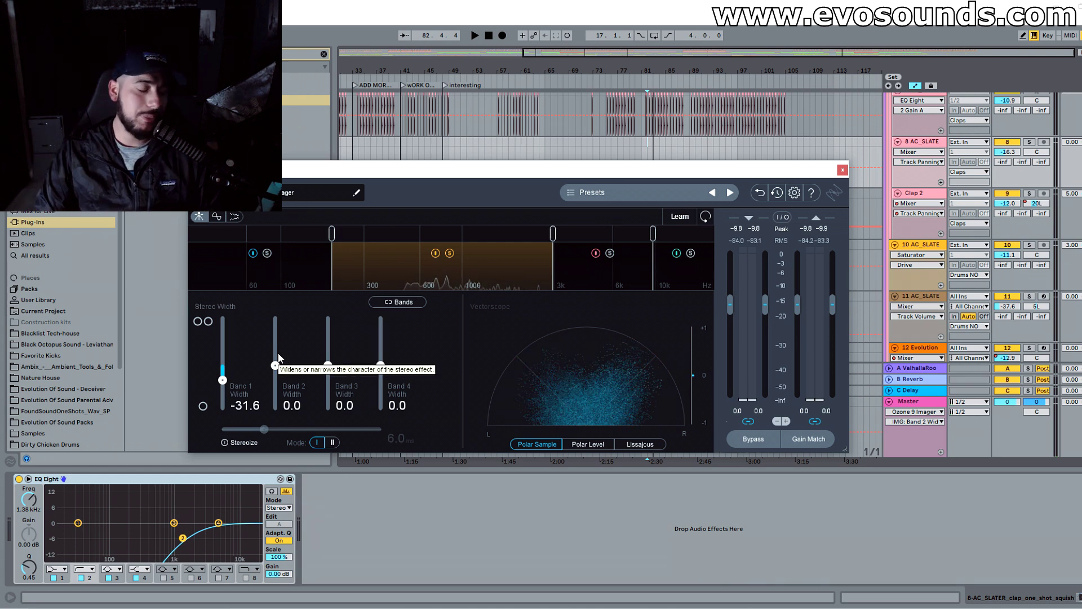
pyautogui.click(227, 445)
pyautogui.click(228, 445)
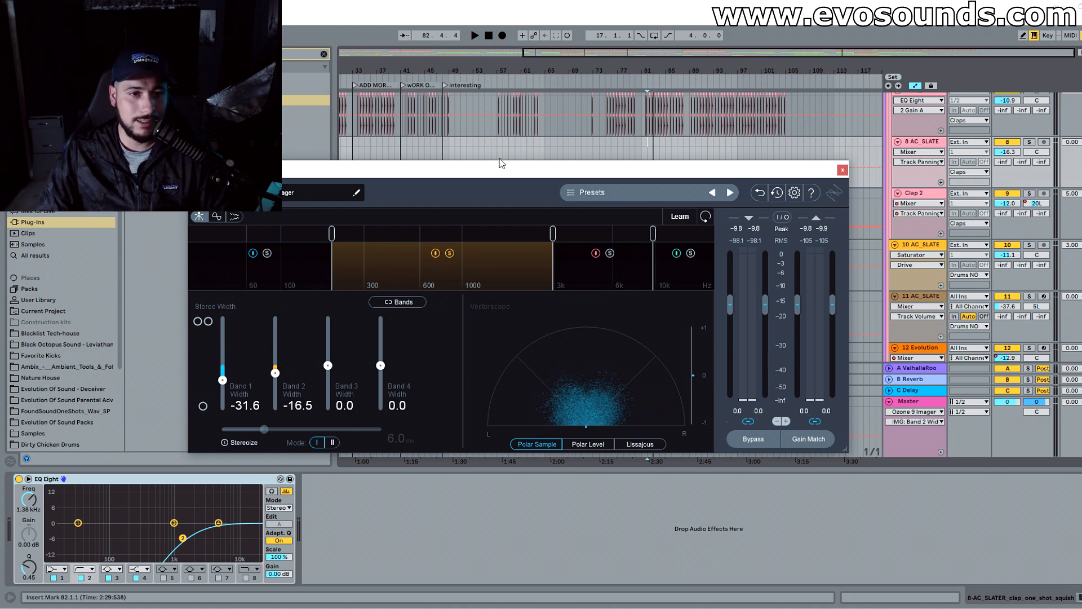
# Step: With Imager band 2 soloed, play from bar 82 and set band 2's stereo width to -17.7
pyautogui.click(449, 253)
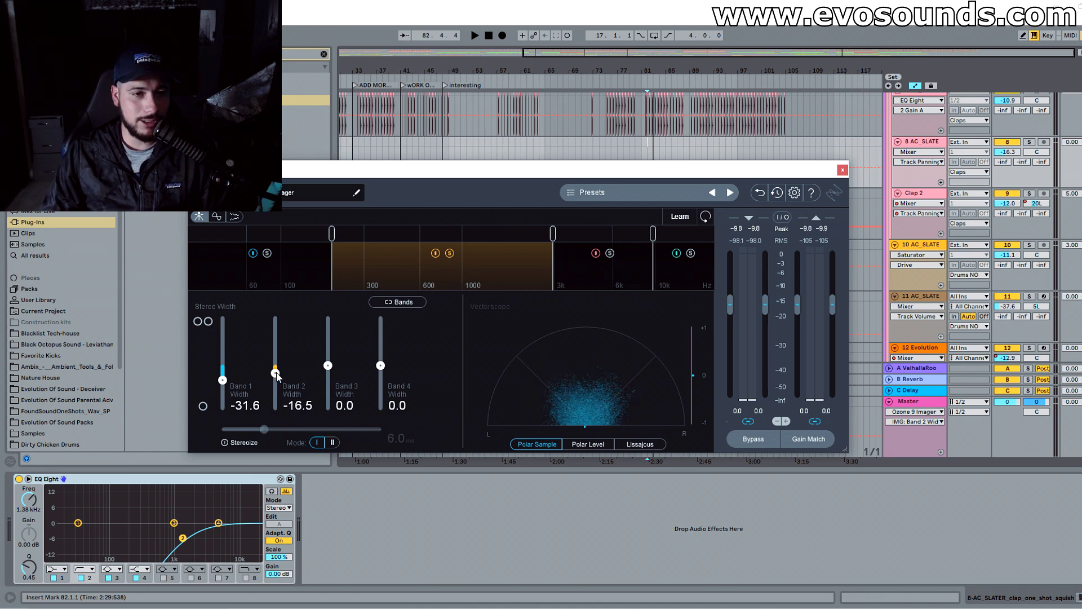
pyautogui.press('space')
pyautogui.moveTo(276, 373)
pyautogui.mouseDown()
pyautogui.moveTo(275, 445)
pyautogui.moveTo(289, 374)
pyautogui.mouseUp()
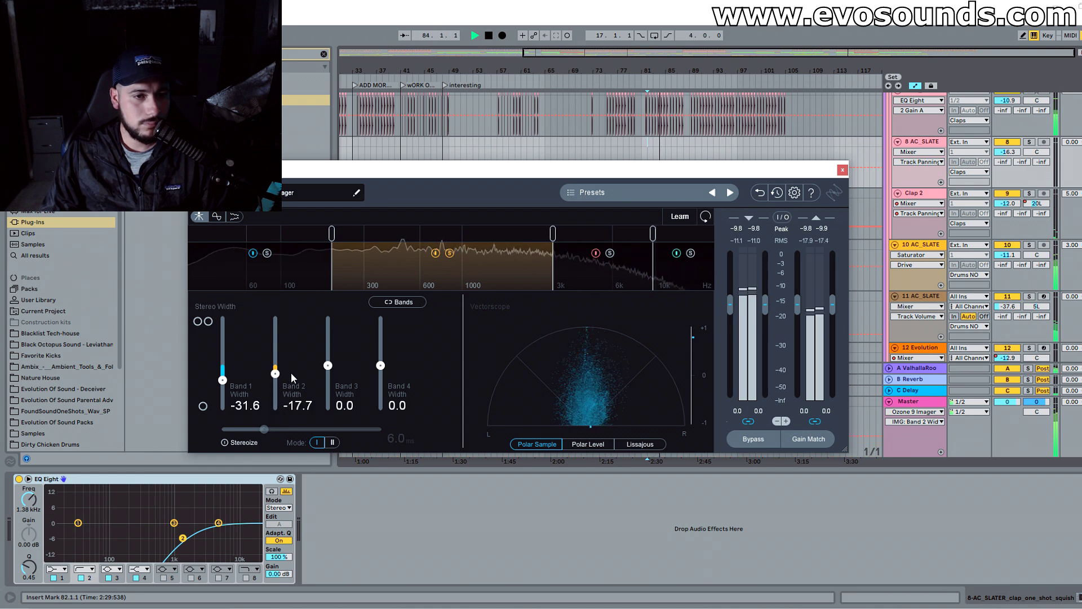
pyautogui.press('space')
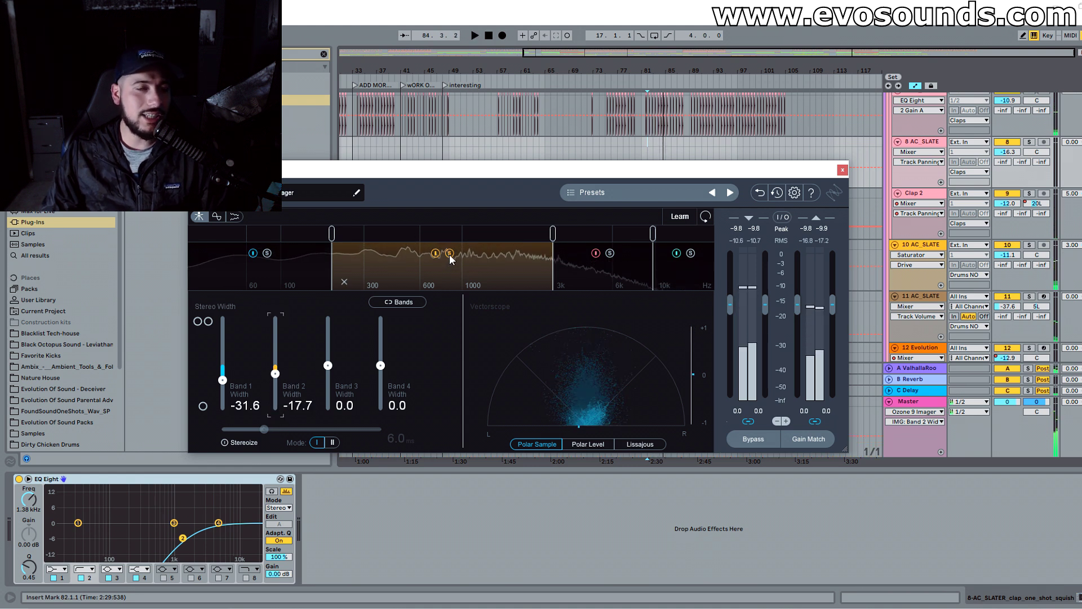
# Step: Solo Imager band 3 instead of band 2, play from bar 82, and set band 3's stereo width to 15.2
pyautogui.click(610, 253)
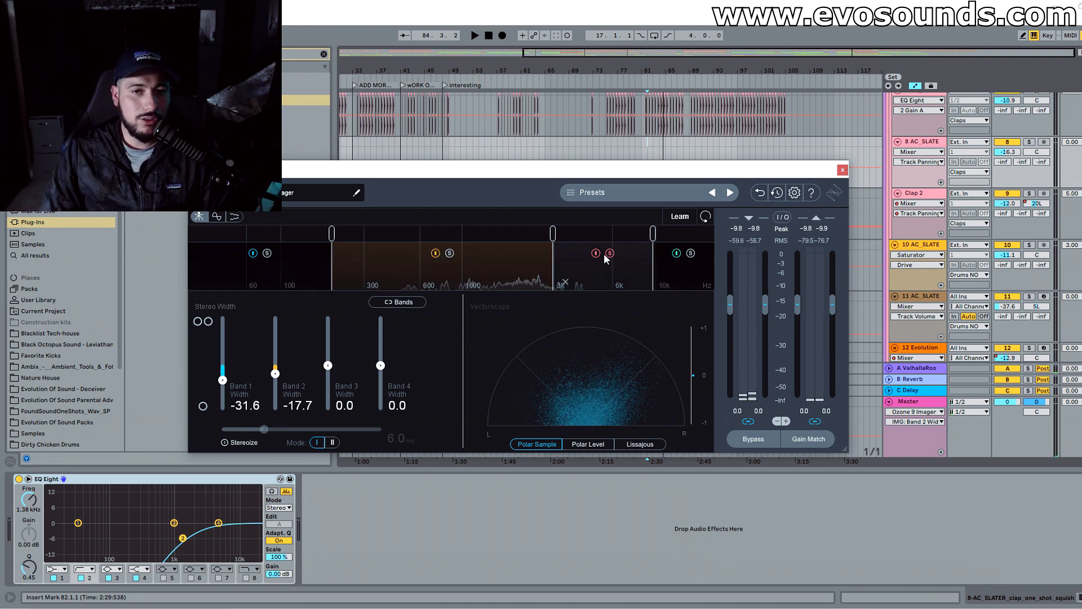
pyautogui.press('space')
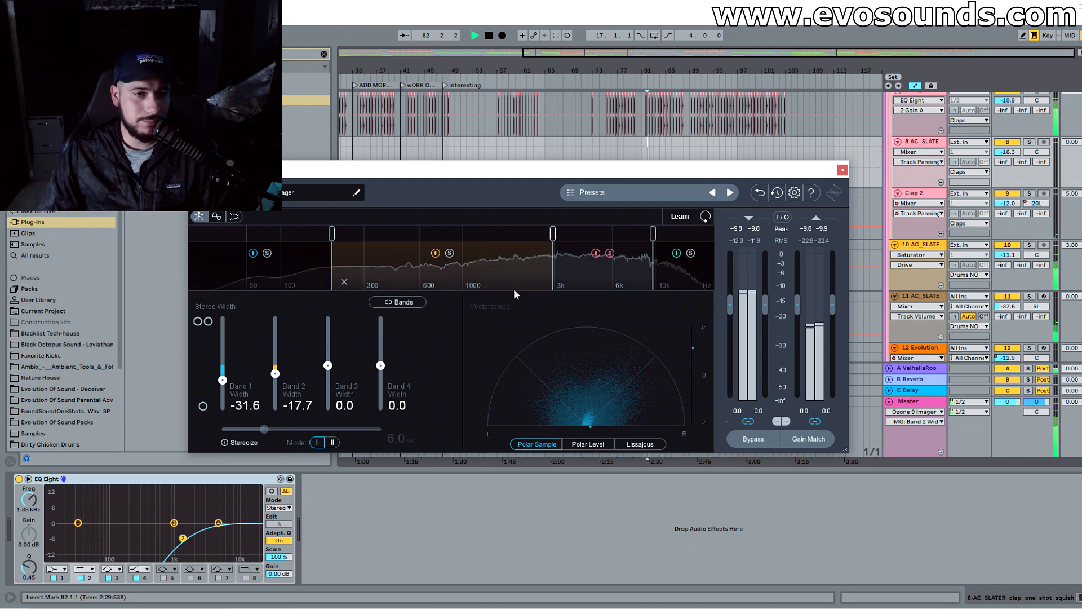
pyautogui.moveTo(329, 365); pyautogui.dragTo(354, 357)
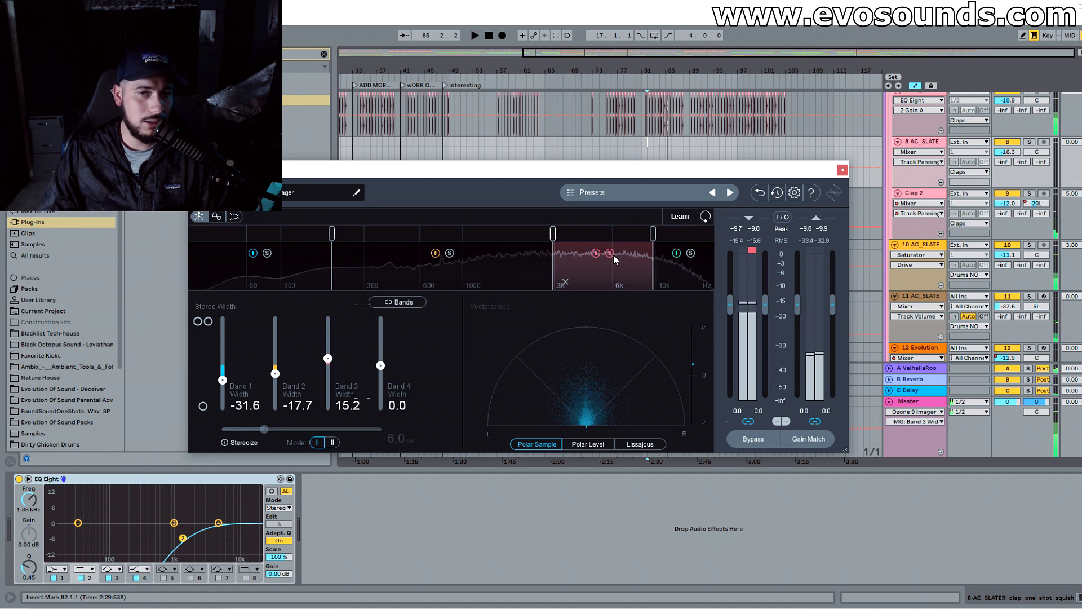
pyautogui.press('space')
# Step: During playback with Imager band 4 soloed, set its stereo width to 25.3, and turn the solo off
pyautogui.press('space')
pyautogui.click(381, 366)
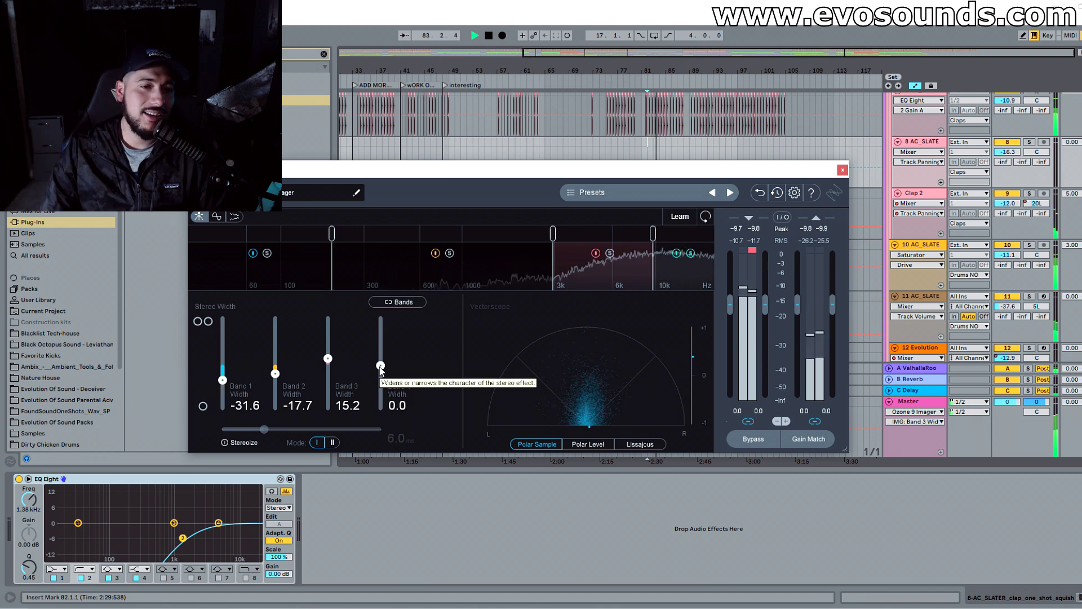
pyautogui.moveTo(391, 364); pyautogui.dragTo(394, 354)
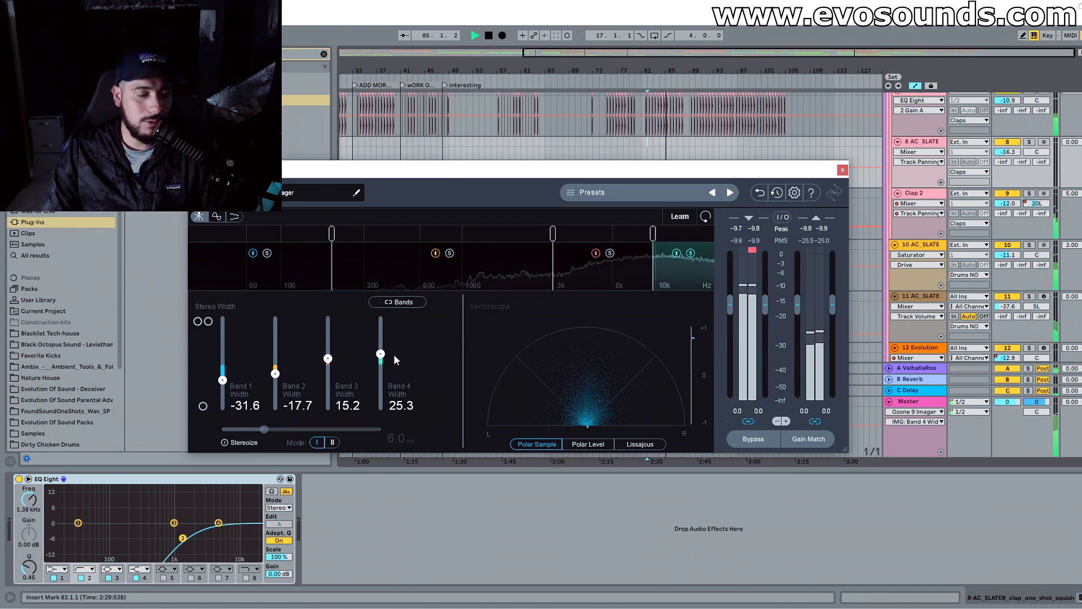
pyautogui.click(692, 257)
# Step: Show the master's devices and compare the mix from bar 82 with Ozone 9 Imager switched off and on
pyautogui.click(909, 402)
pyautogui.press('space')
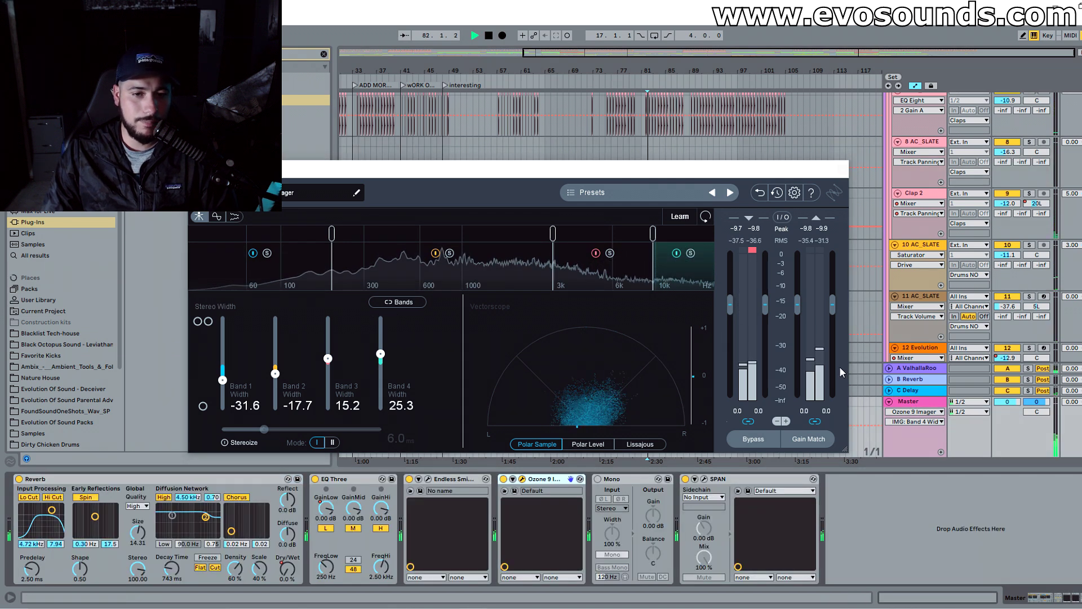
pyautogui.click(504, 479)
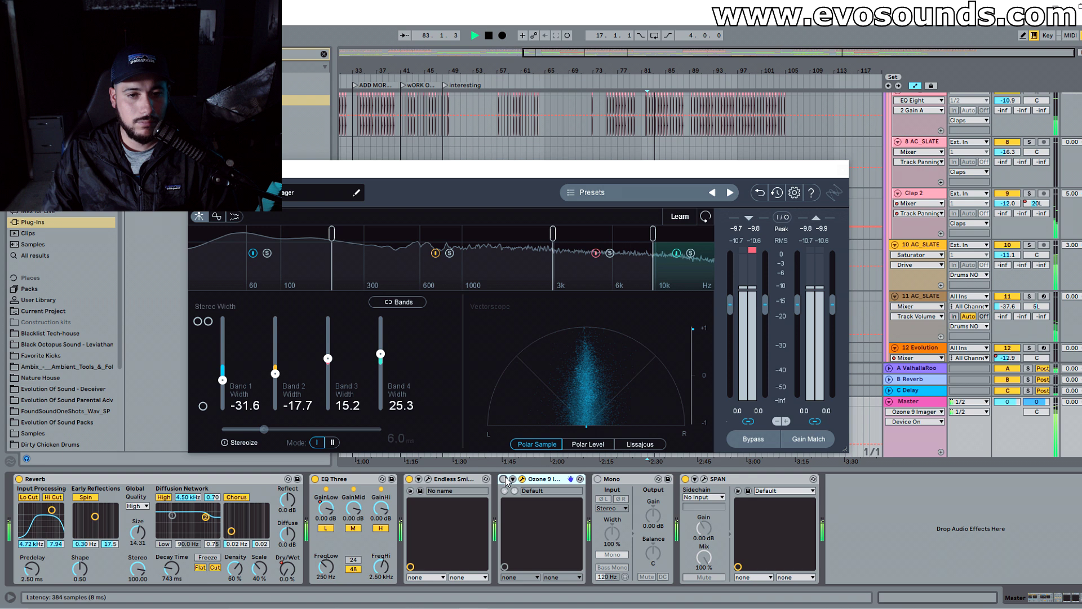
pyautogui.click(504, 479)
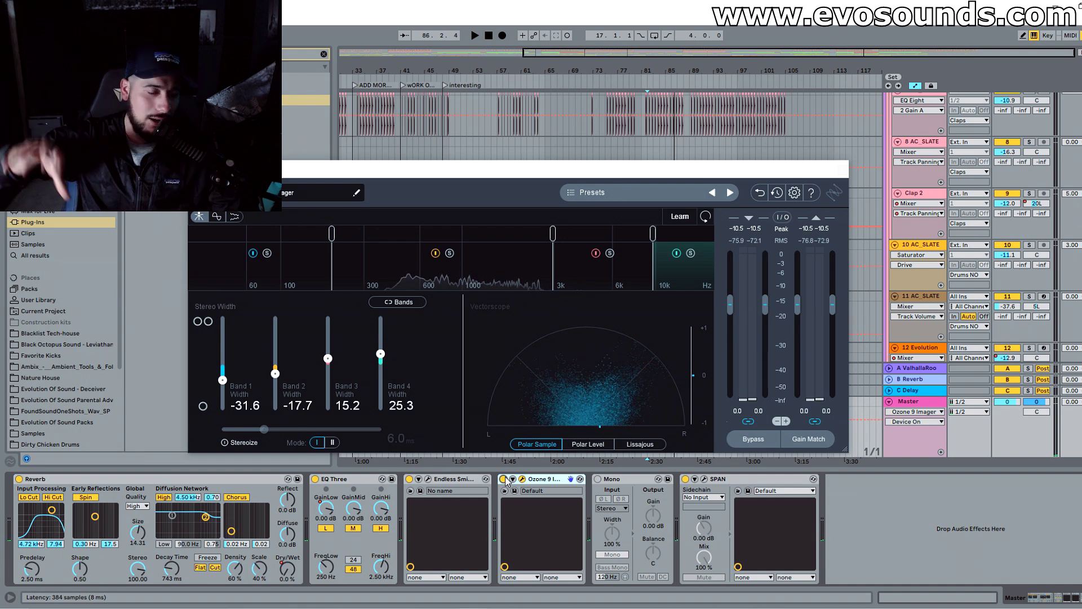
# Step: View the list of Imager presets in the preset manager and close it without loading one
pyautogui.click(614, 192)
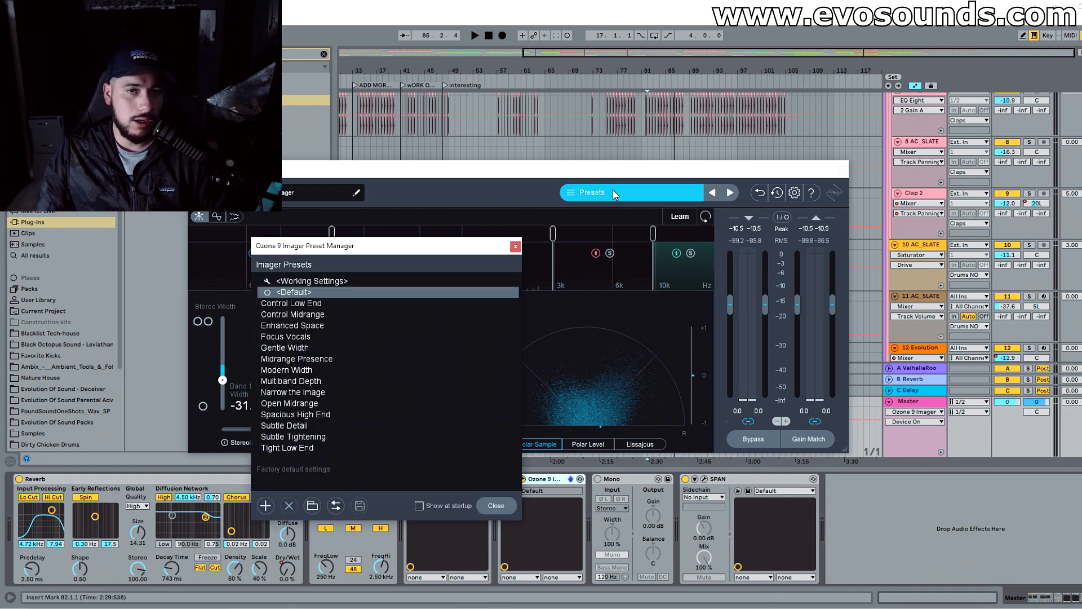
pyautogui.click(514, 247)
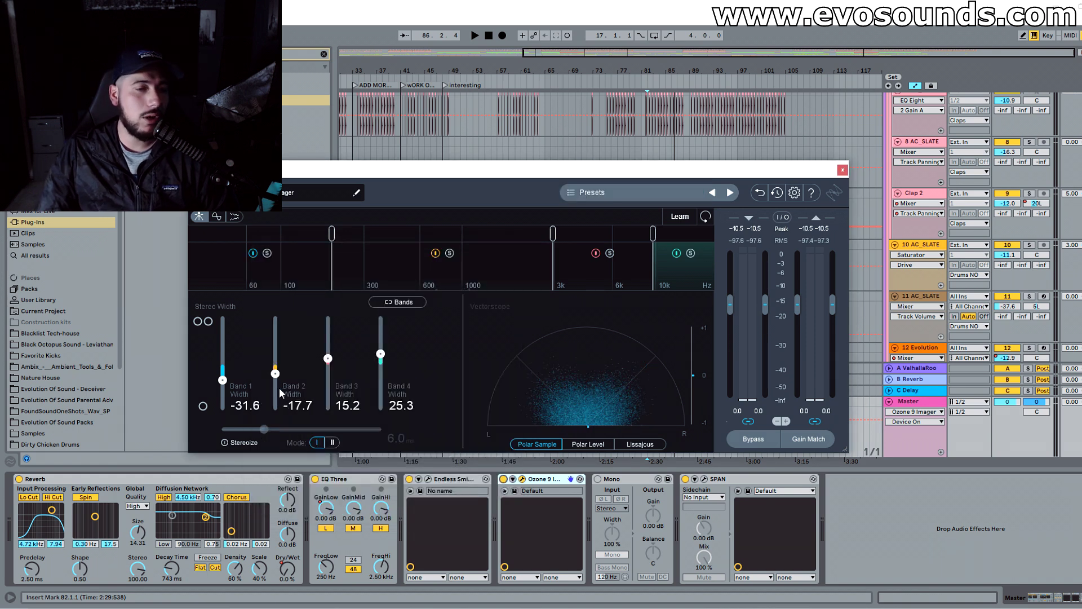
# Step: Try Imager band 2 at a stereo width of 92.4 during playback, settle on -6.3, and close the Imager window
pyautogui.moveTo(275, 374); pyautogui.dragTo(284, 321)
pyautogui.press('space')
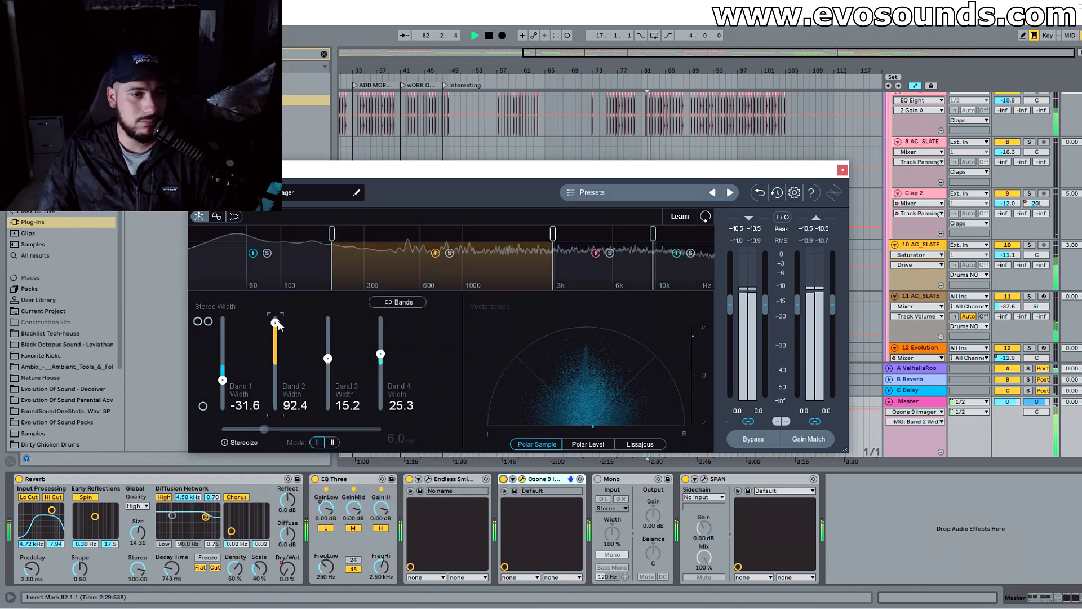
pyautogui.keyDown('alt'); pyautogui.click(275, 324); pyautogui.keyUp('alt')
pyautogui.moveTo(275, 366)
pyautogui.mouseDown()
pyautogui.moveTo(279, 322)
pyautogui.moveTo(281, 375)
pyautogui.mouseUp()
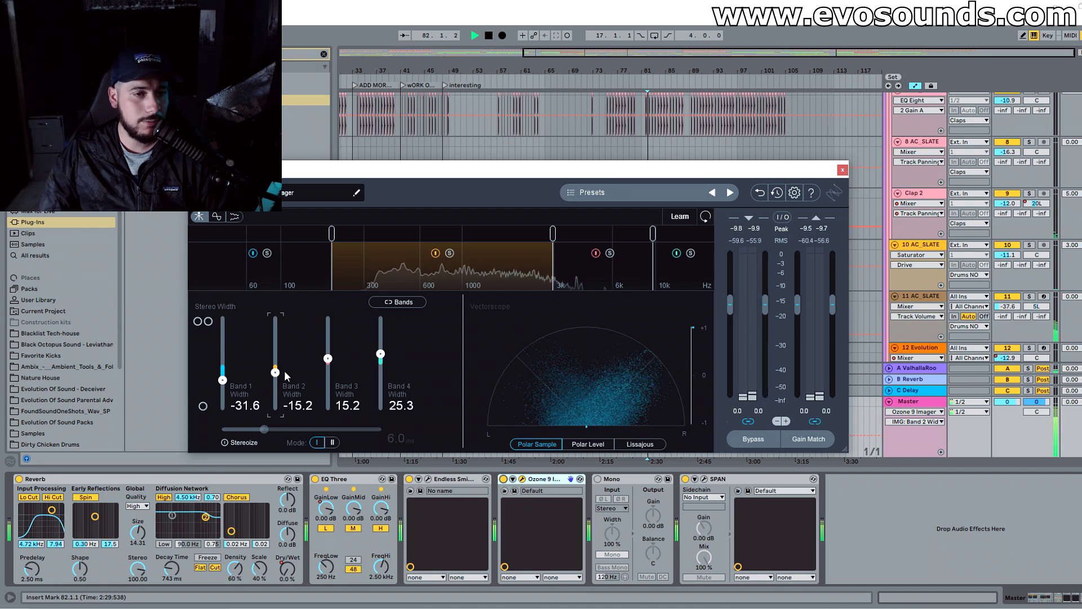
pyautogui.press('space')
pyautogui.moveTo(277, 374); pyautogui.dragTo(286, 370)
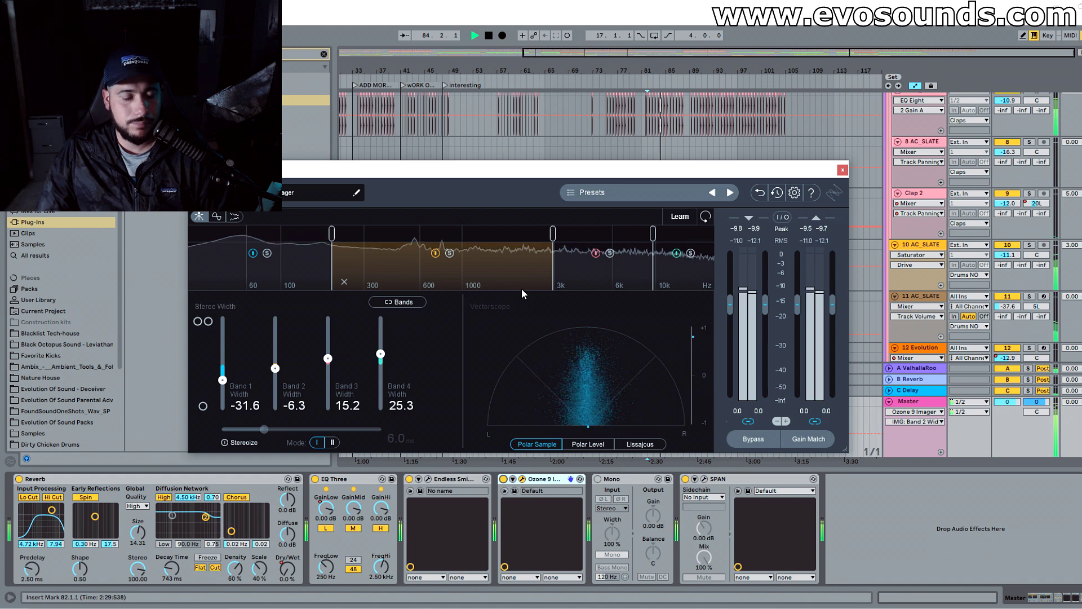
pyautogui.press('space')
pyautogui.click(842, 169)
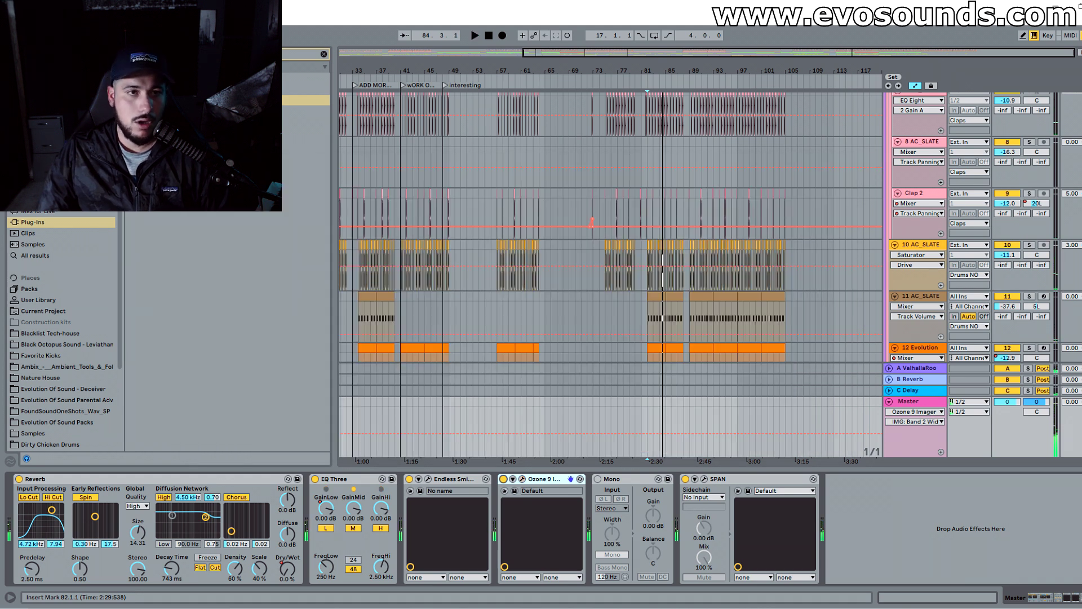
# Step: Clear the browser search and insert an EQ Eight on the master between Ozone 9 Imager and Mono
pyautogui.click(323, 56)
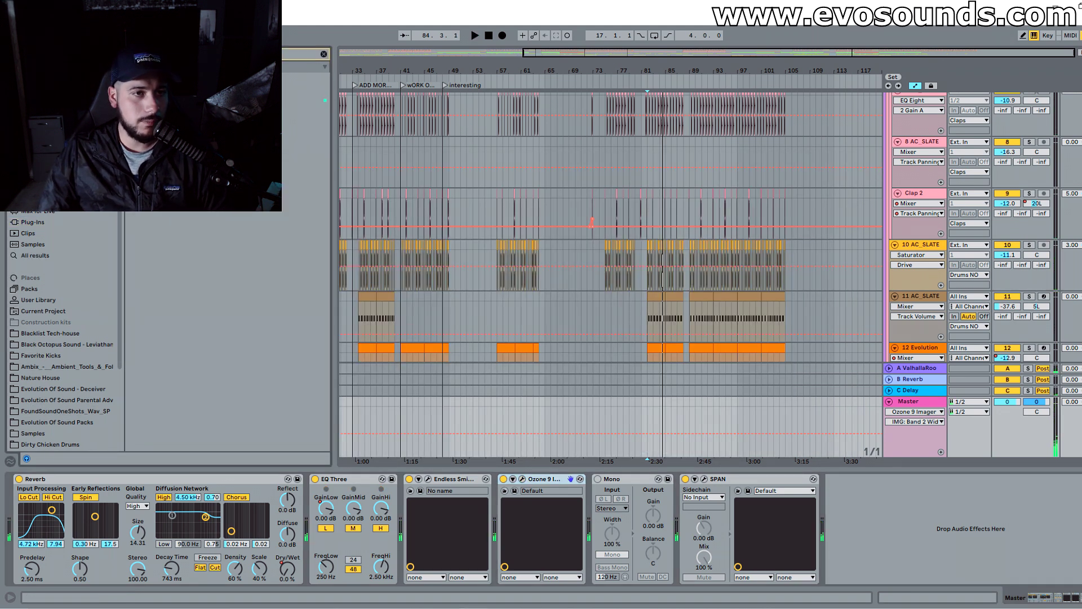
pyautogui.moveTo(226, 99); pyautogui.dragTo(584, 544)
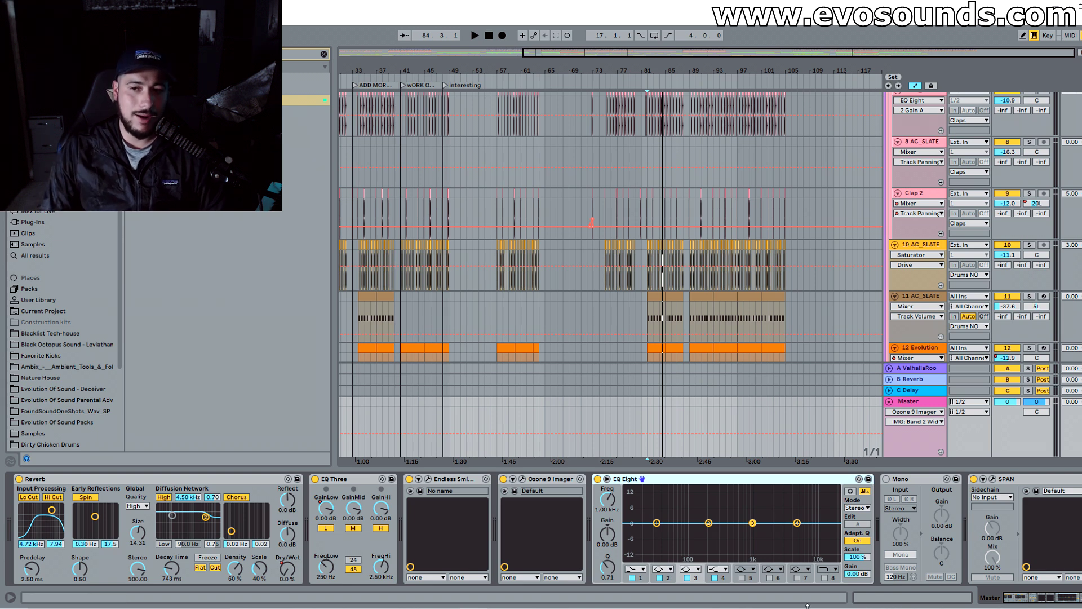
# Step: Open SPAN on the master, place its window above the device chain, and examine the track's spectrum from bar 82
pyautogui.click(992, 480)
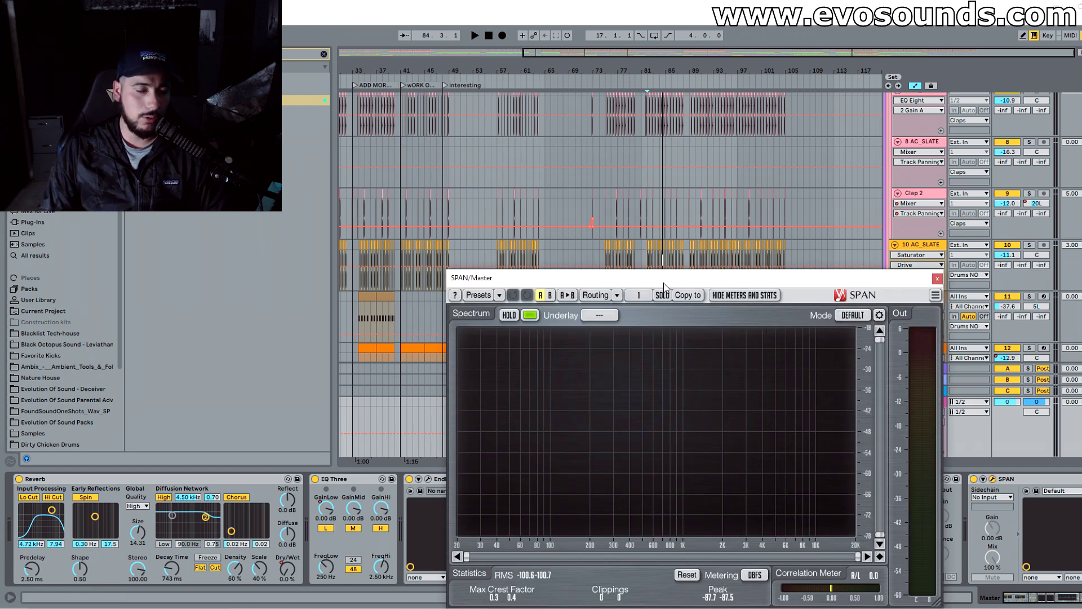
pyautogui.moveTo(664, 286); pyautogui.dragTo(368, 135)
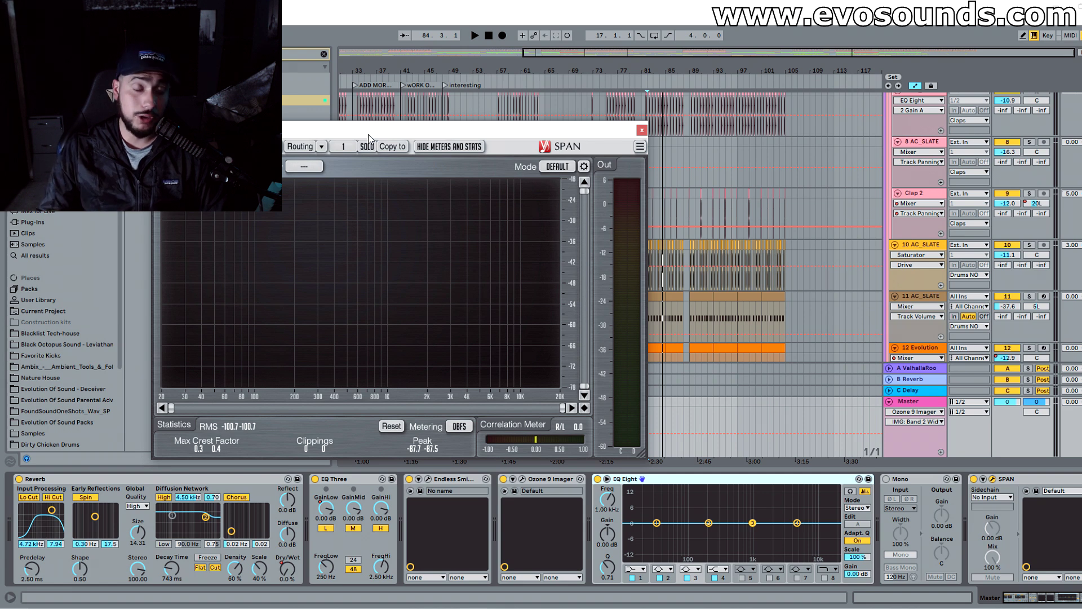
pyautogui.press('space')
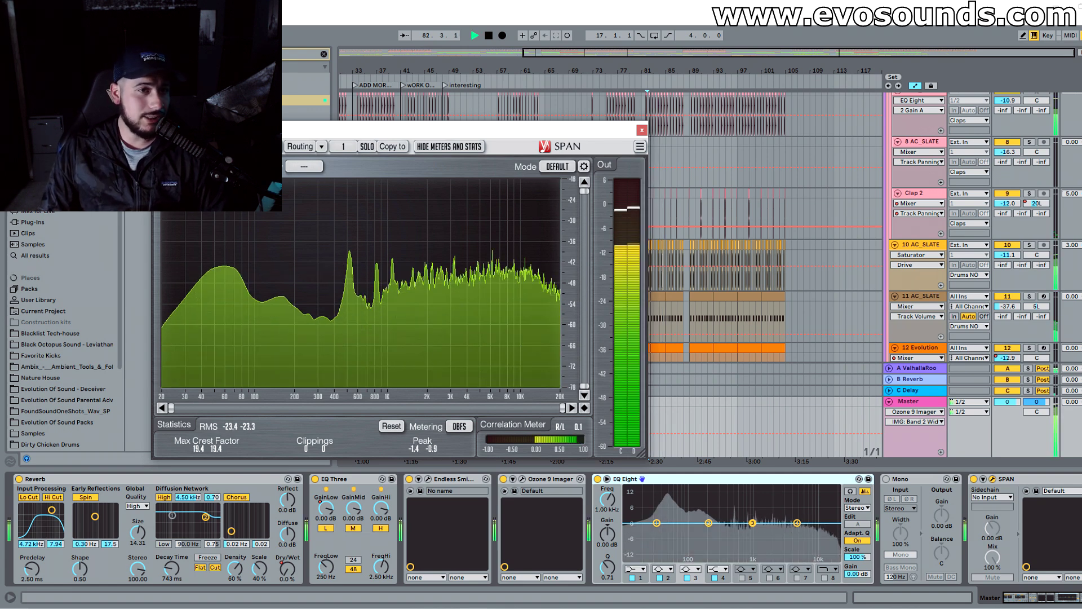
pyautogui.press('space')
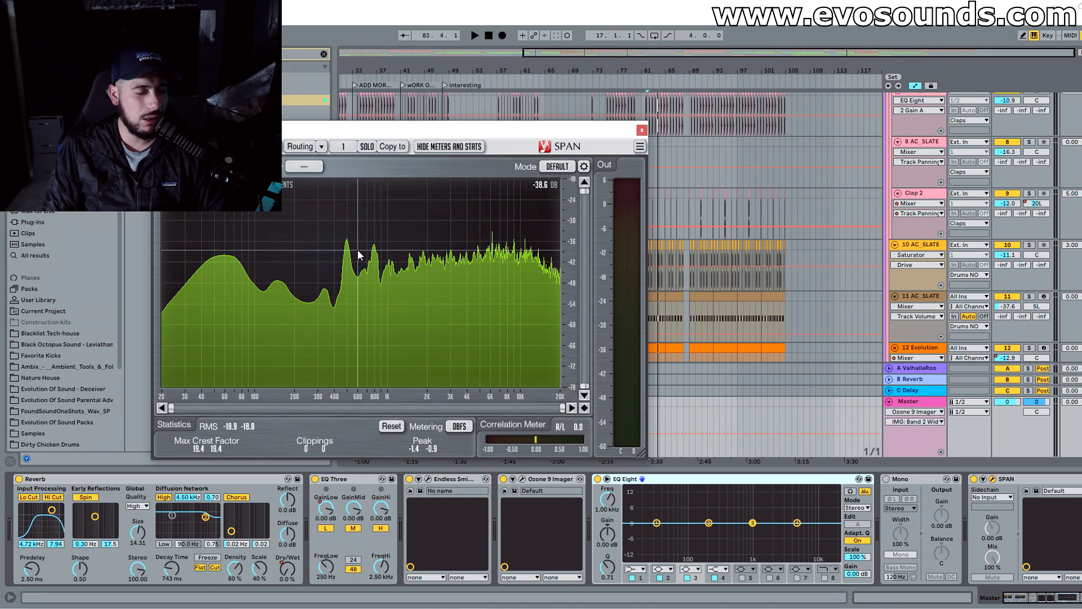
# Step: Make band 1 of the master's EQ Eight a gentle low cut at 30 Hz, briefly trying the steeper slope
pyautogui.click(656, 523)
pyautogui.click(634, 569)
pyautogui.click(635, 508)
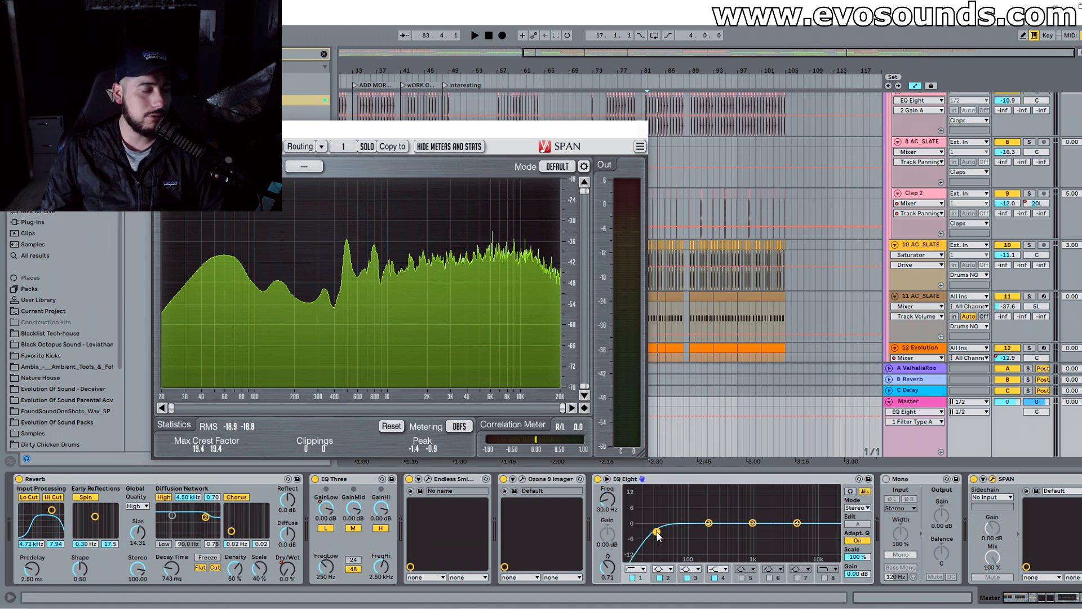
pyautogui.click(635, 570)
pyautogui.click(631, 500)
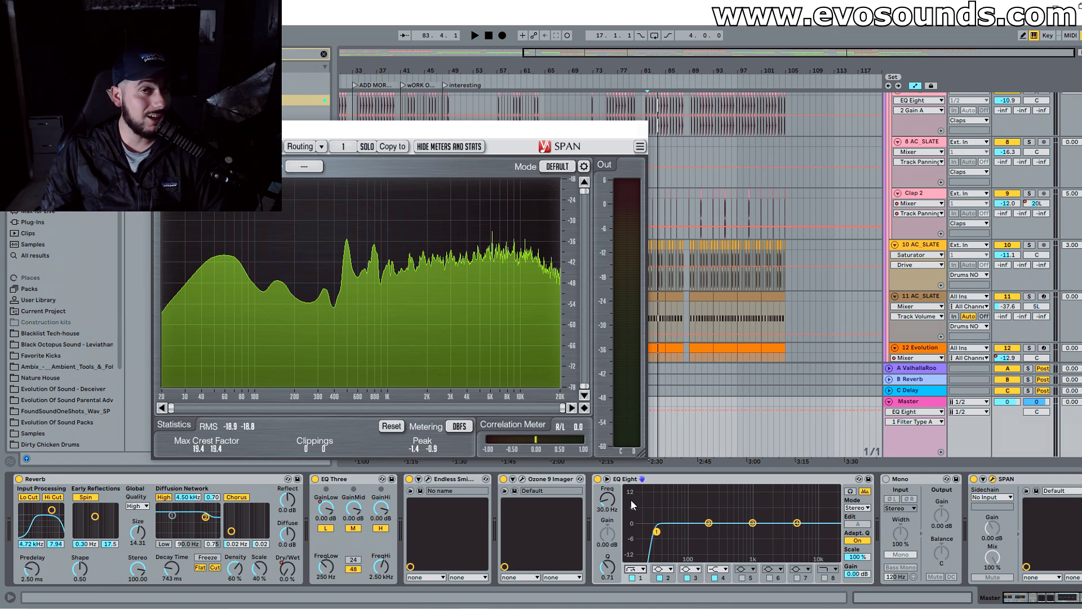
pyautogui.click(636, 570)
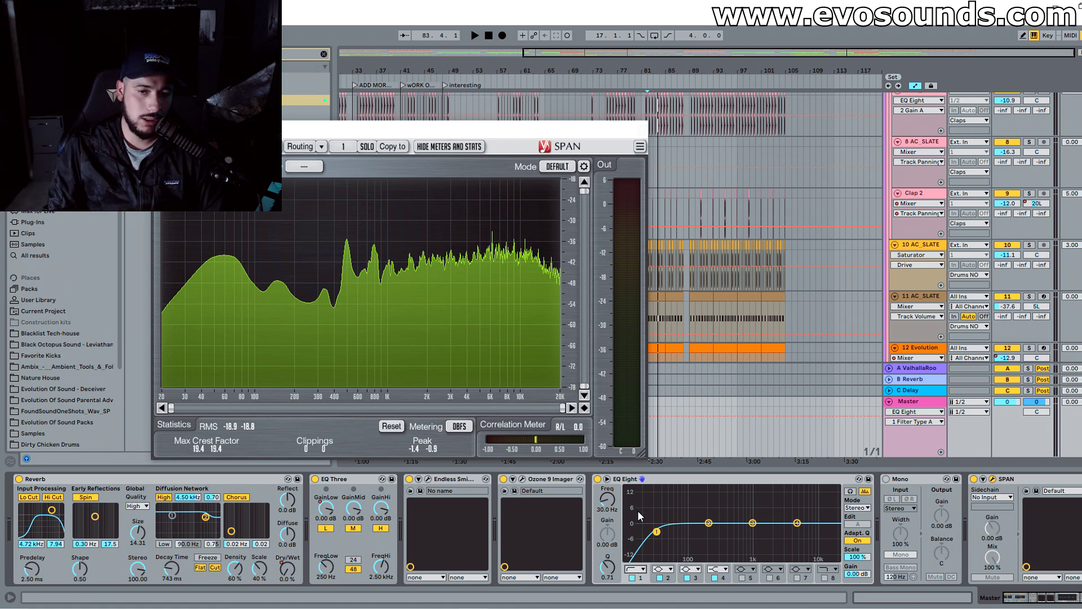
# Step: Boost EQ Eight band 2 by 4.34 dB at 42.6 Hz, and compare the mix with the EQ bypassed and active
pyautogui.moveTo(709, 523); pyautogui.dragTo(687, 520)
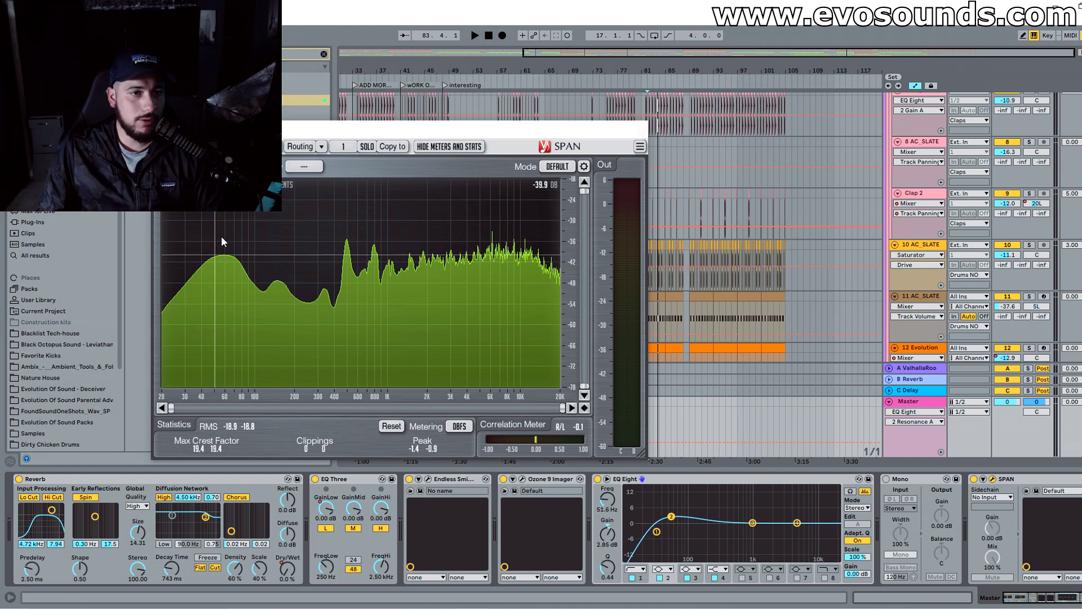
pyautogui.press('space')
pyautogui.moveTo(671, 517); pyautogui.dragTo(671, 512)
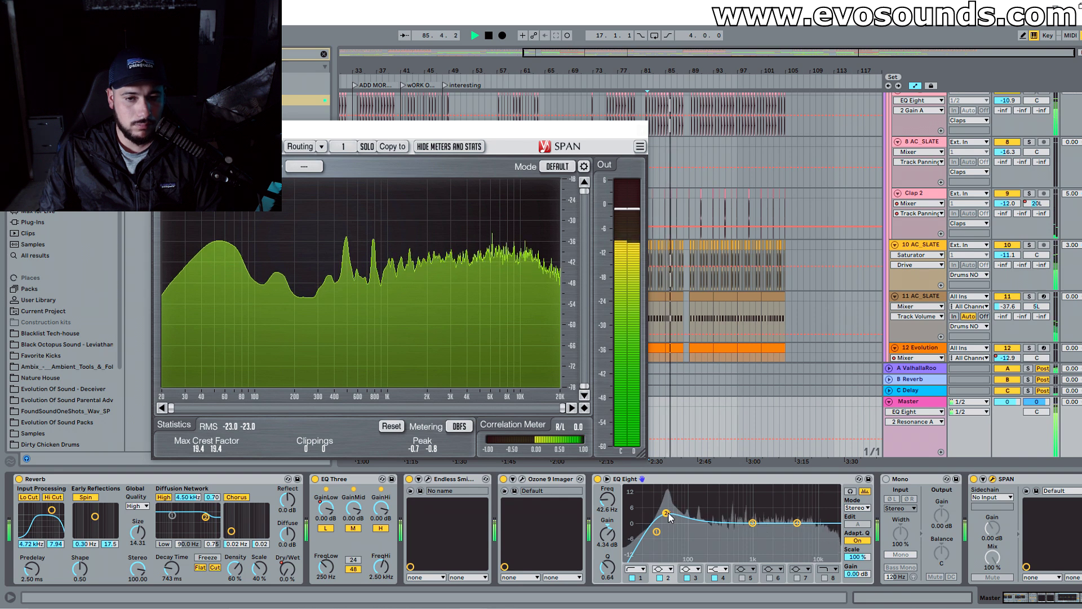
pyautogui.click(598, 479)
pyautogui.click(597, 479)
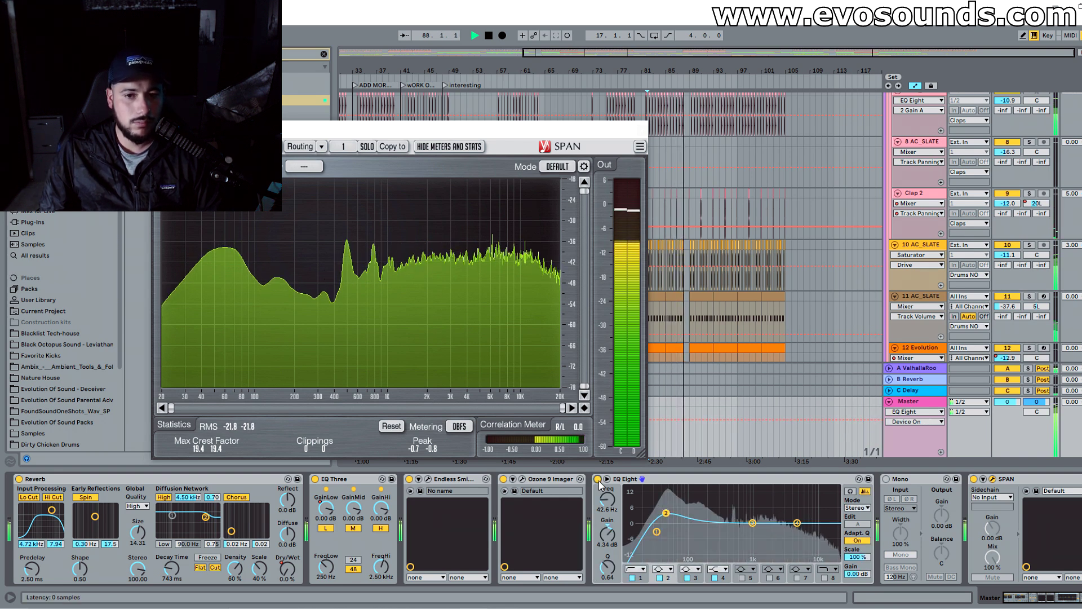
pyautogui.press('space')
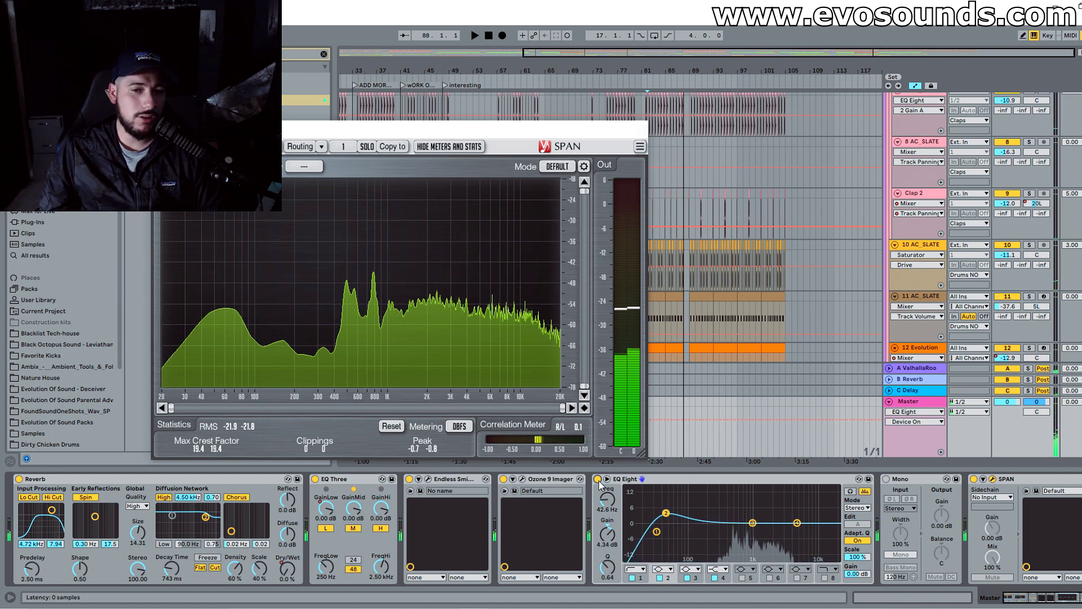
# Step: Sweep EQ Eight band 3 as a boost, set it to a 2.60 dB cut at 417 Hz, and compare with the EQ bypassed
pyautogui.moveTo(752, 523); pyautogui.dragTo(755, 514)
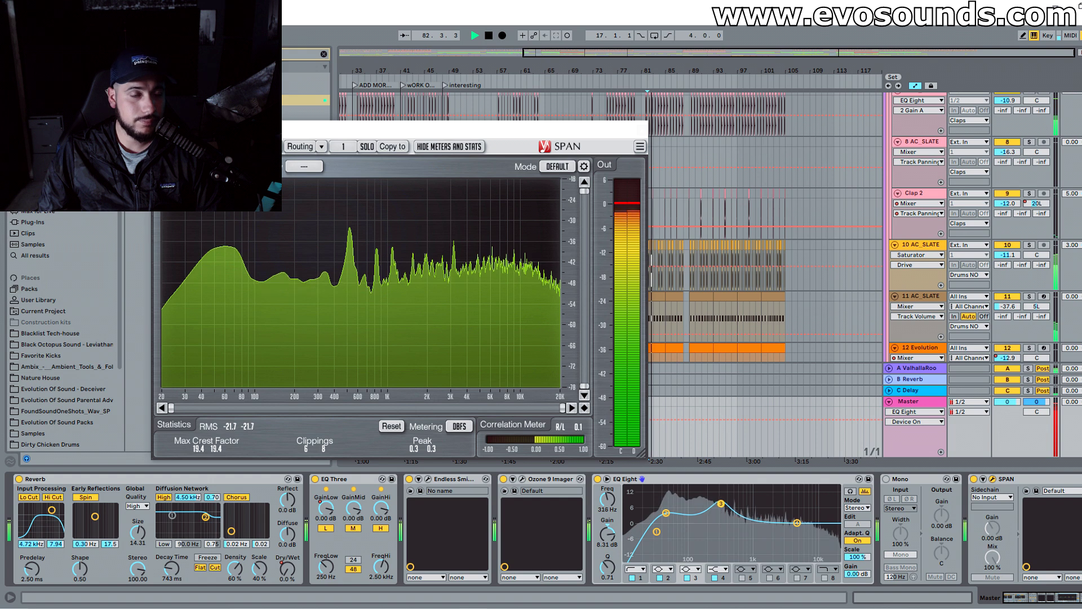
pyautogui.moveTo(726, 504); pyautogui.dragTo(729, 529)
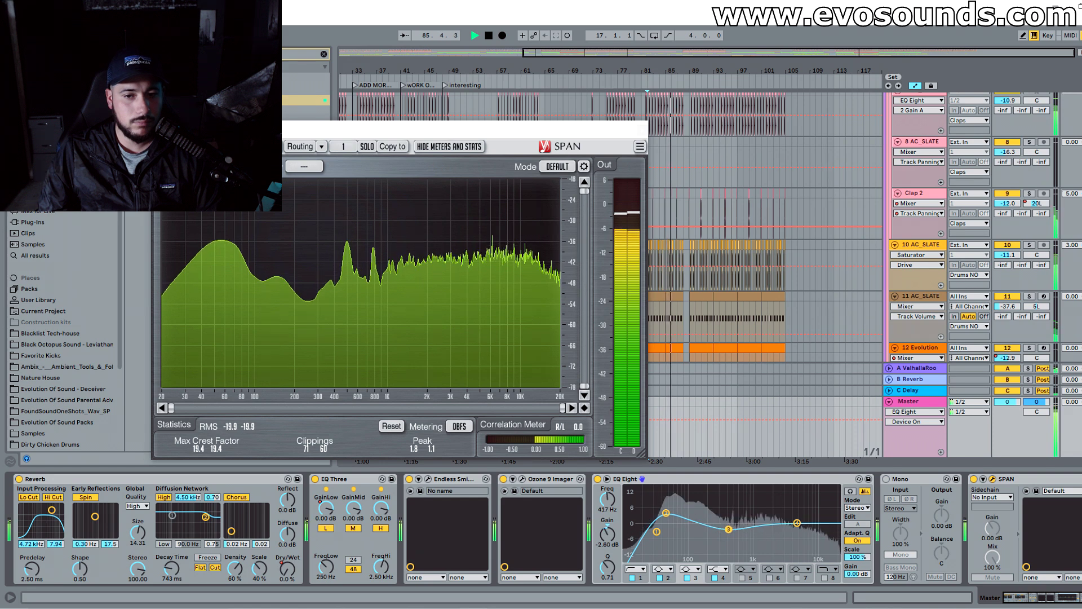
pyautogui.click(598, 479)
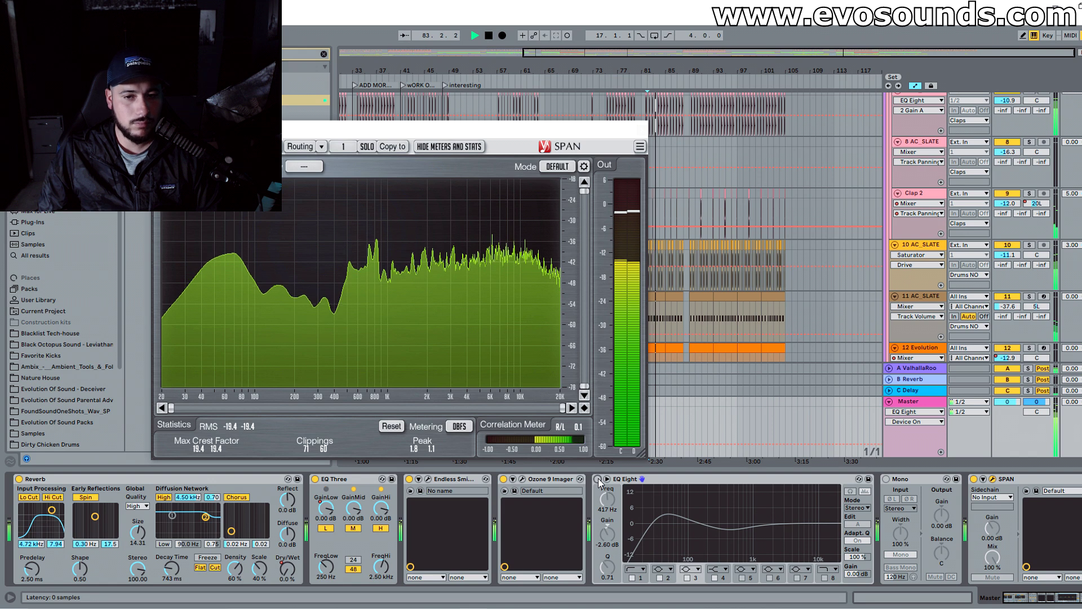
pyautogui.click(598, 479)
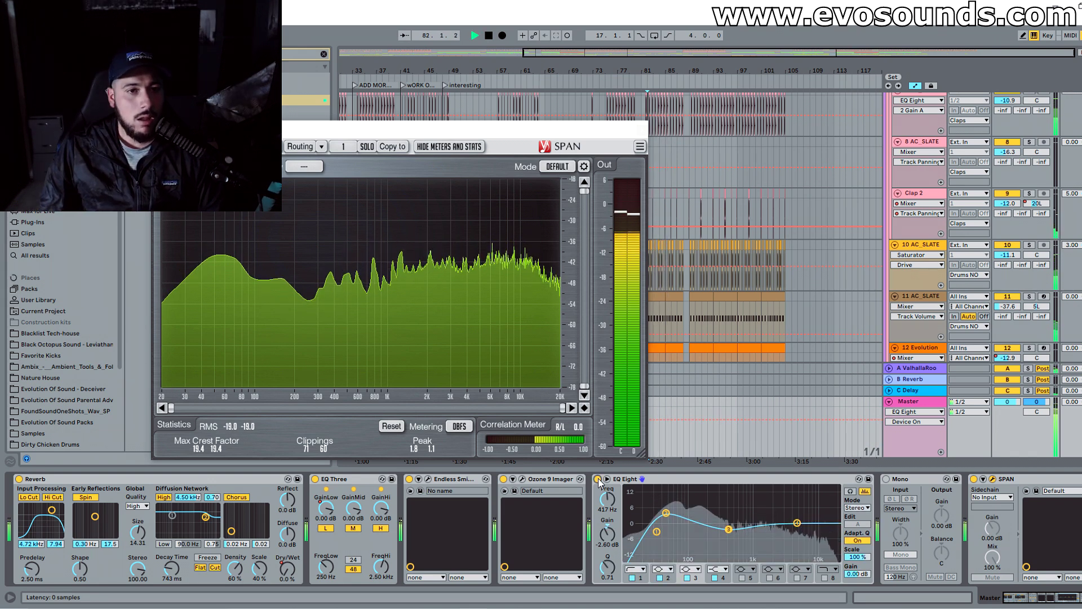
pyautogui.click(598, 478)
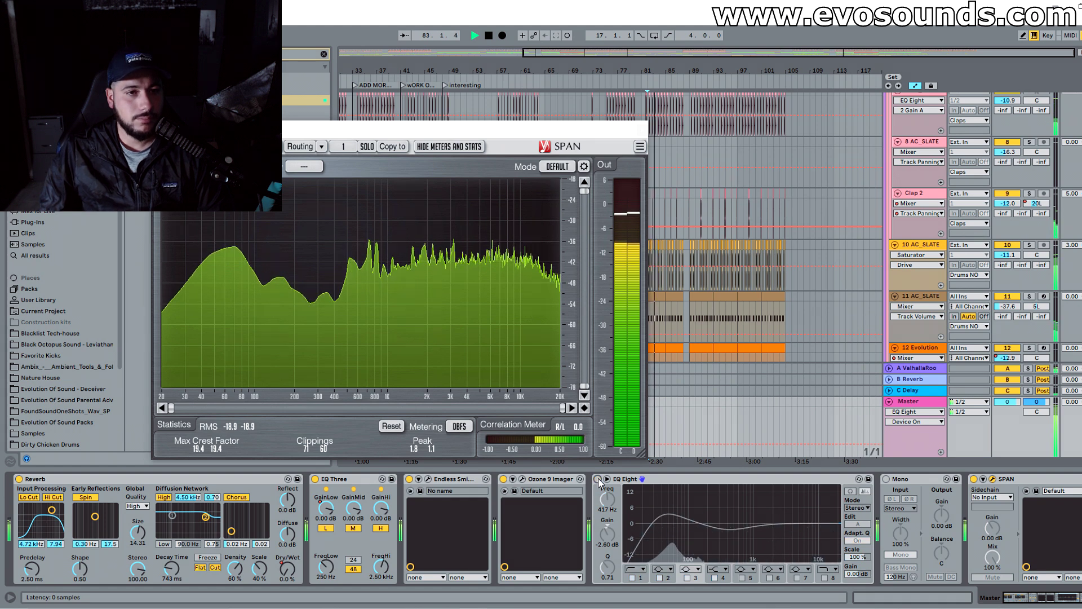
pyautogui.click(598, 479)
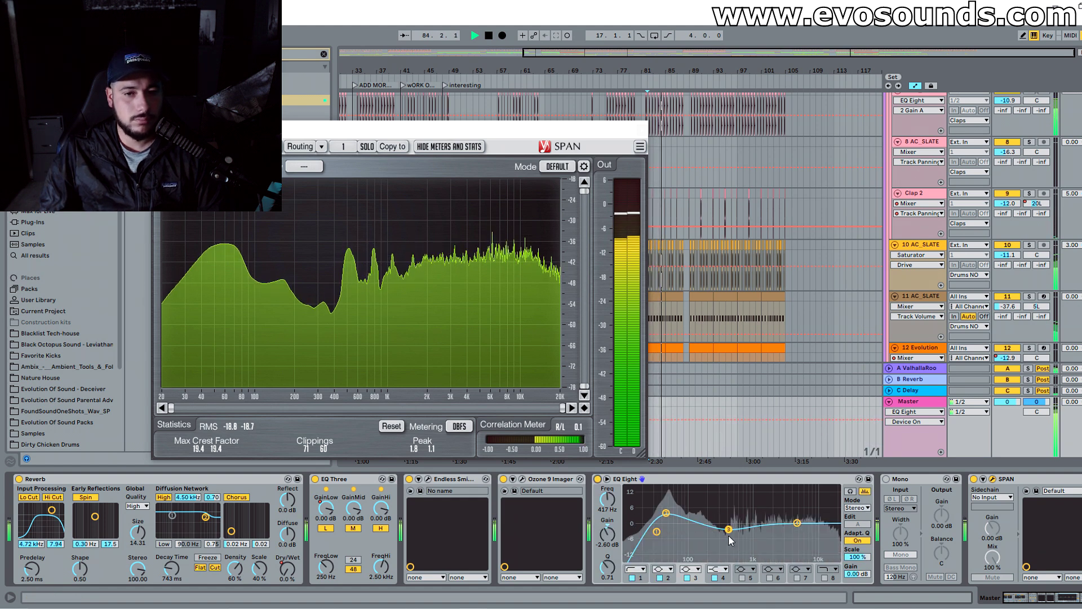
pyautogui.press('space')
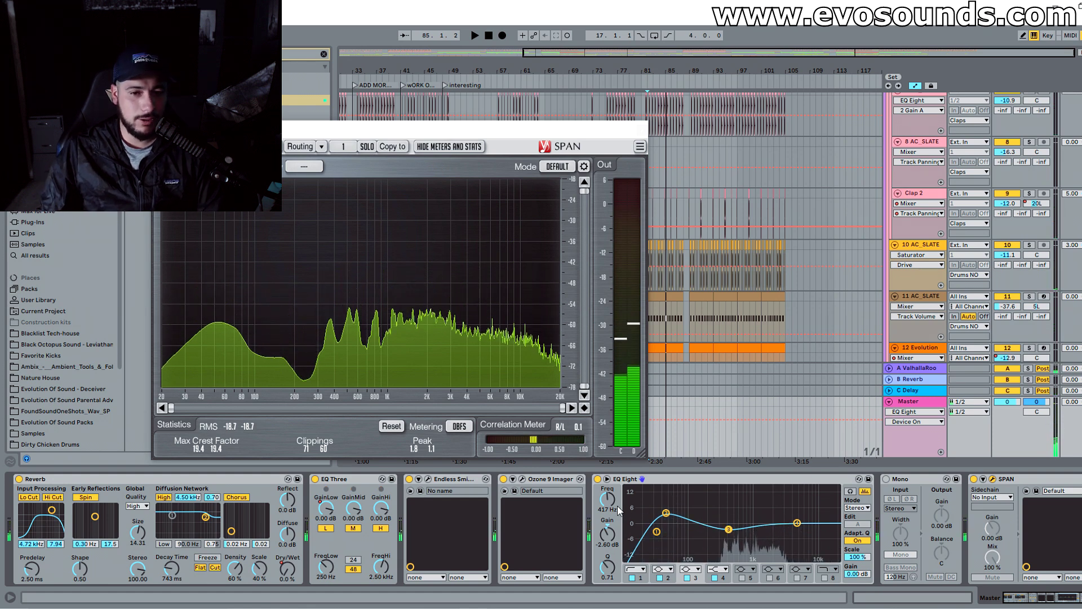
# Step: Set the EQ Eight gains to -2 dB on band 3 and 2 dB on band 2, checking the mix in playback
pyautogui.click(609, 537)
pyautogui.write('2')
pyautogui.press('Return')
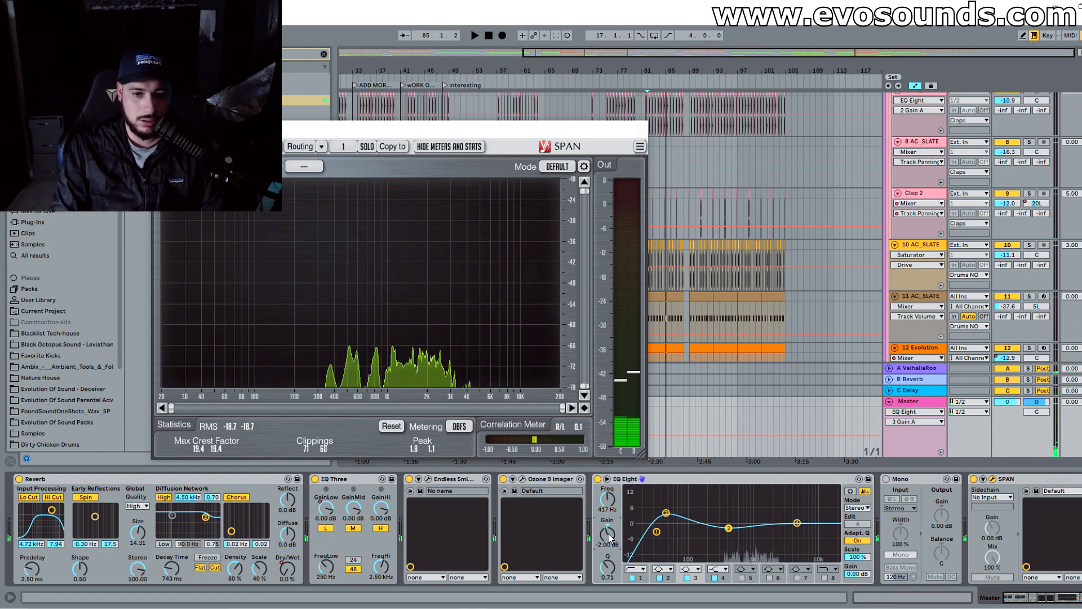
pyautogui.press('space')
pyautogui.press('space')
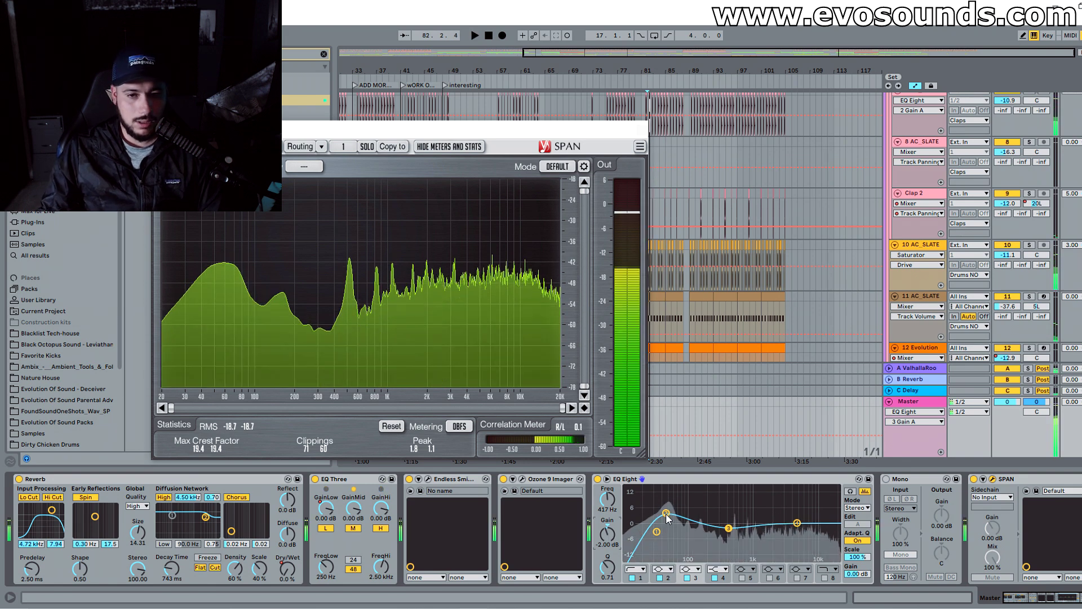
pyautogui.click(666, 513)
pyautogui.click(611, 533)
pyautogui.write('2')
pyautogui.press('Return')
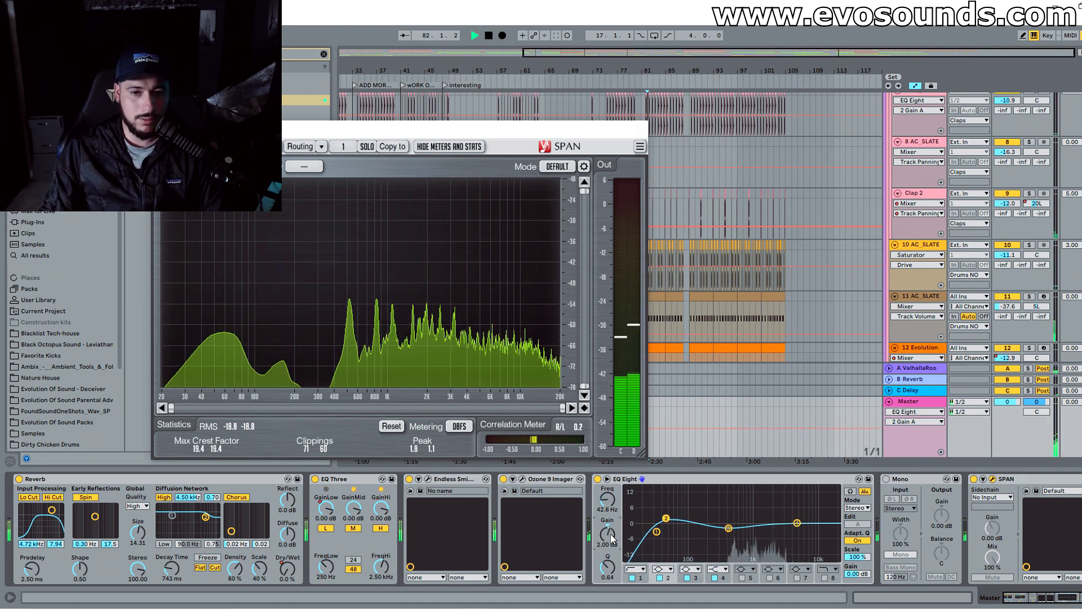
pyautogui.press('space')
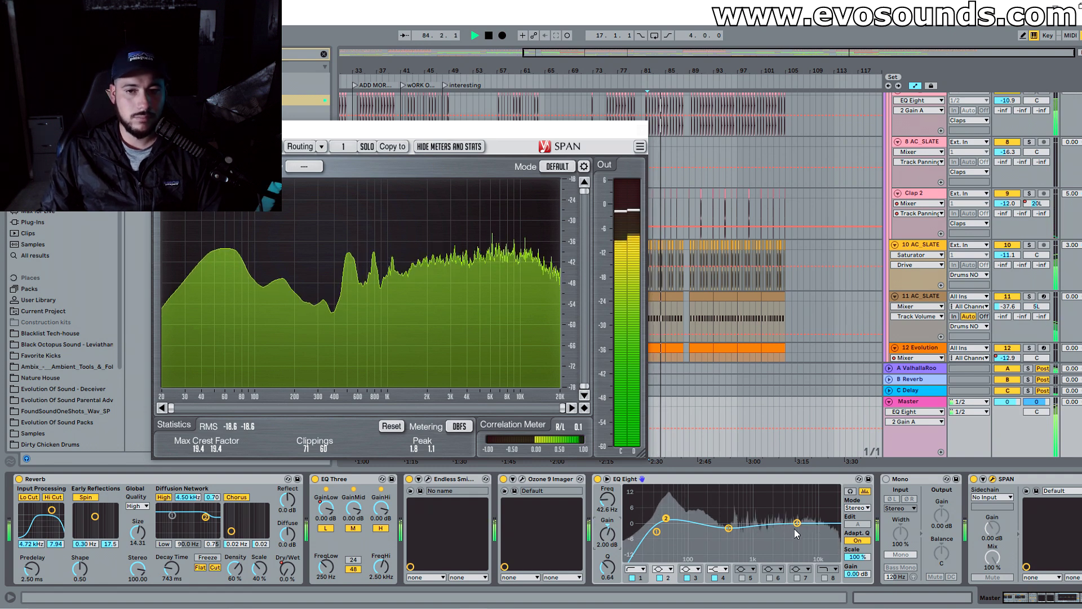
# Step: Enable EQ Eight band 6 and boost it 3.84 dB at 1.98 kHz, with audition mode switched on
pyautogui.click(772, 578)
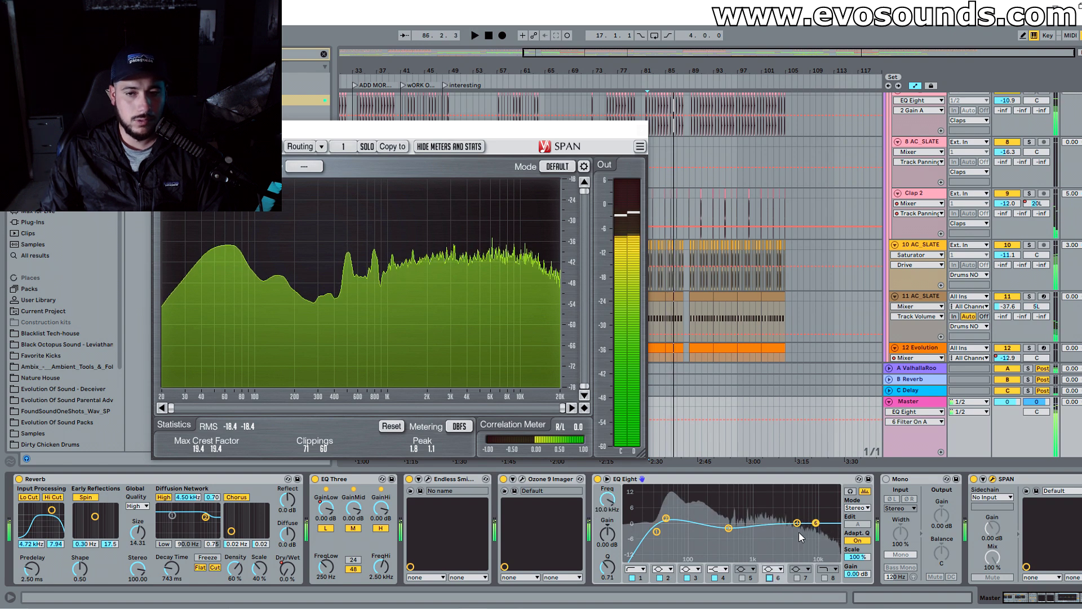
pyautogui.press('space')
pyautogui.moveTo(798, 519); pyautogui.dragTo(778, 516)
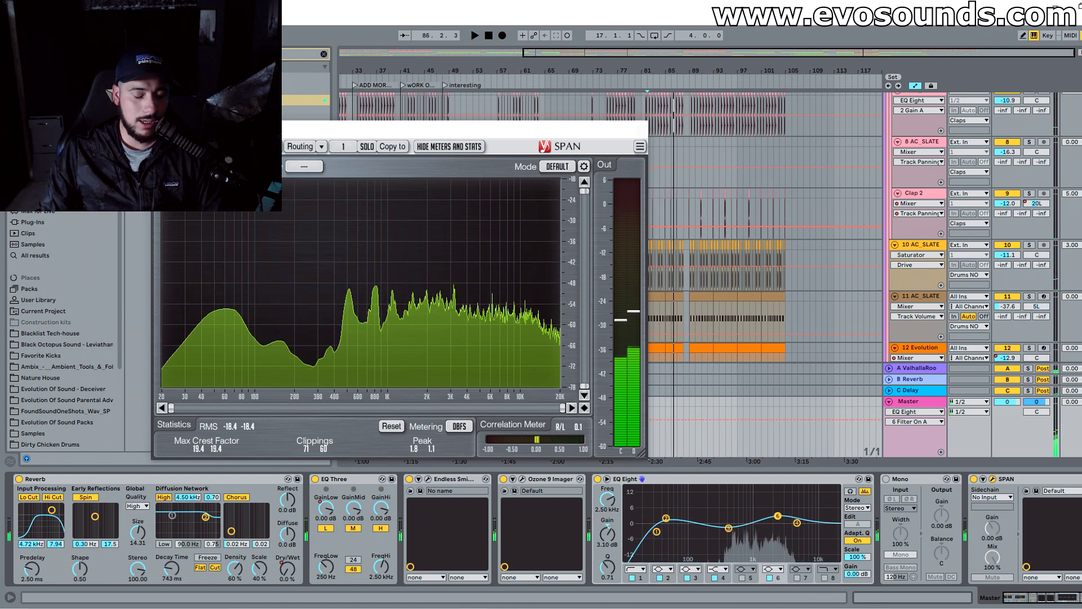
pyautogui.click(850, 491)
pyautogui.press('space')
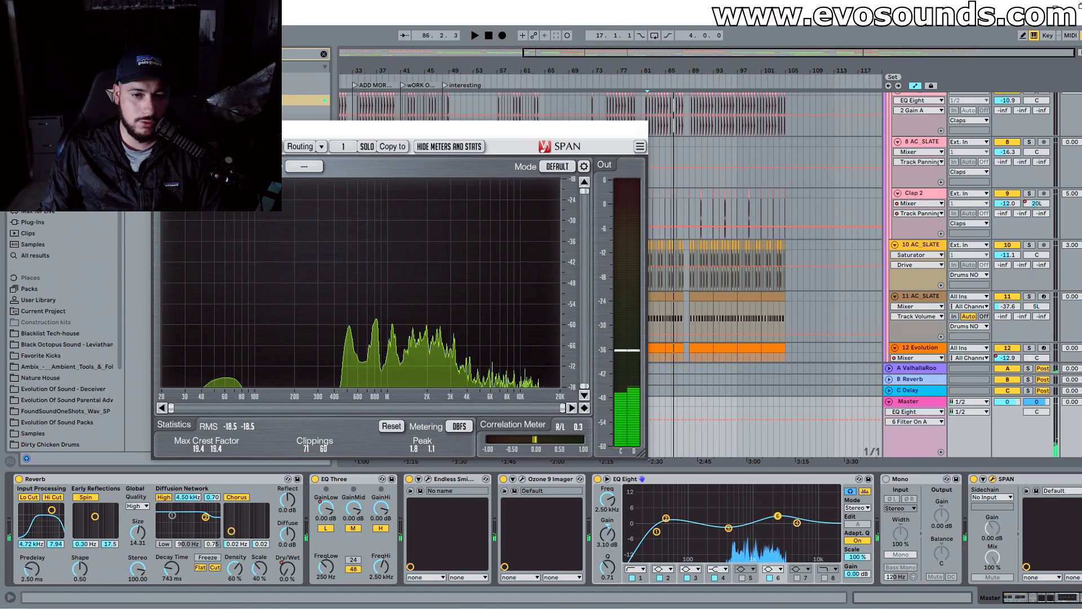
pyautogui.moveTo(778, 516); pyautogui.dragTo(771, 514)
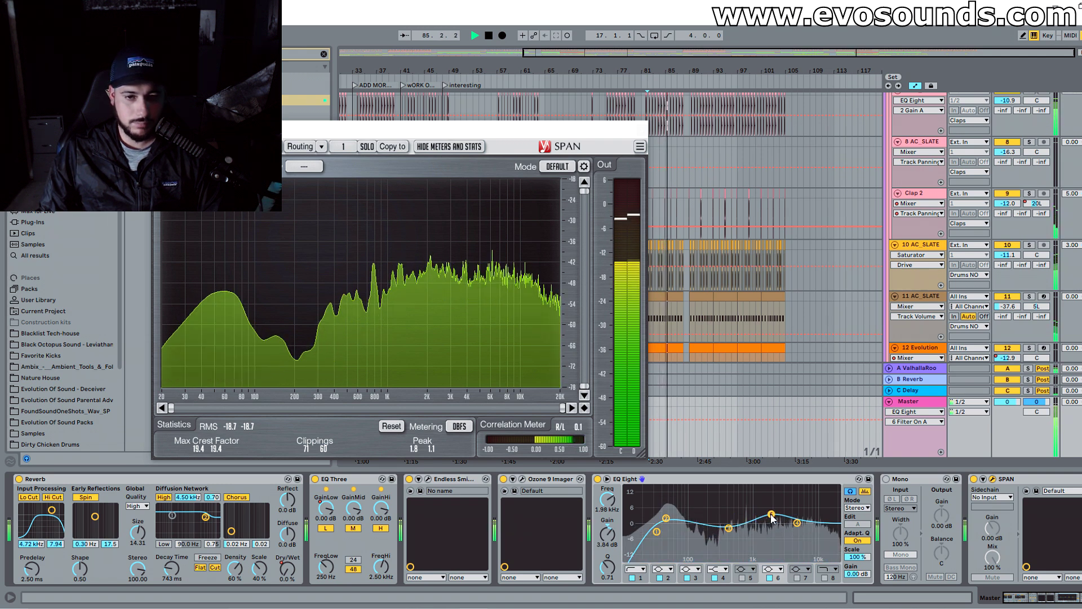
# Step: Compare the mix with the master's EQ Eight bypassed and active, replaying from bar 82
pyautogui.click(598, 479)
pyautogui.click(598, 479)
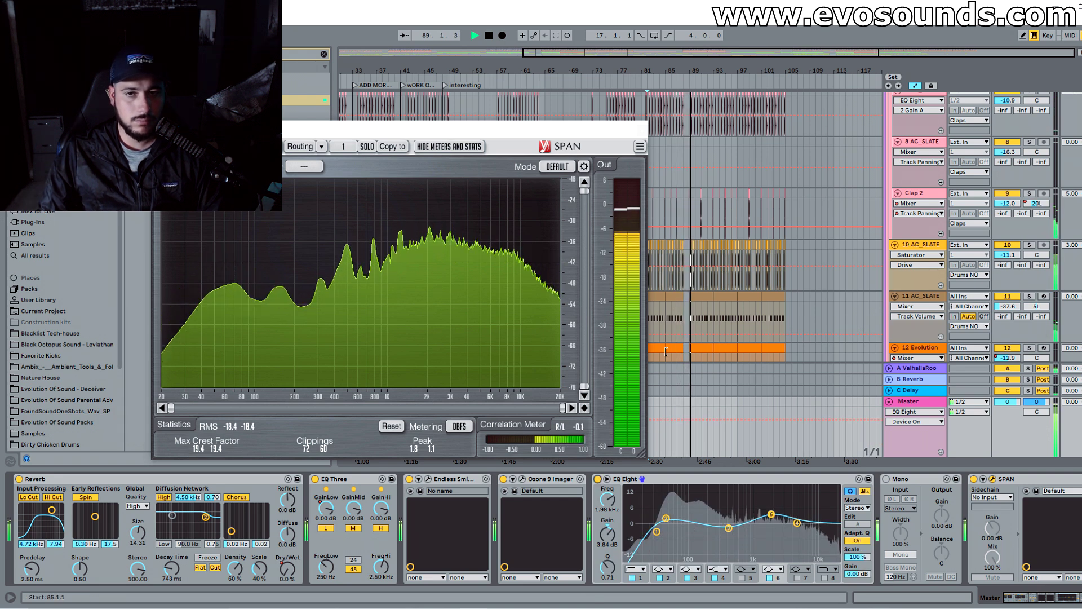
pyautogui.press('space')
pyautogui.press('space')
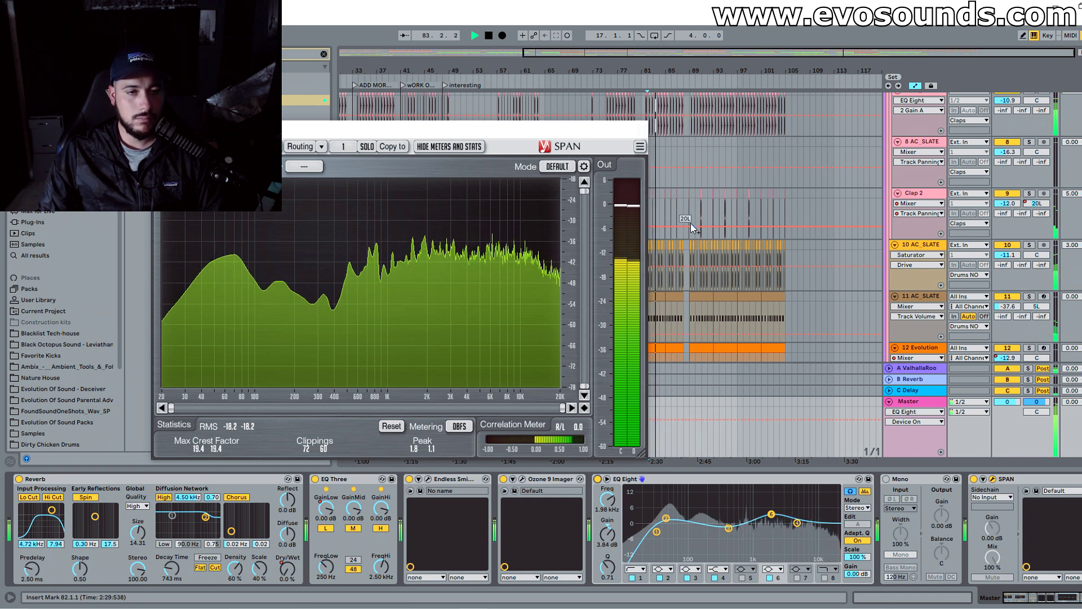
# Step: Cut EQ Eight band 3 by 2.85 dB, and set band 2 to a 3.10 dB boost at 44.5 Hz with Q 0.82
pyautogui.moveTo(728, 530); pyautogui.dragTo(729, 530)
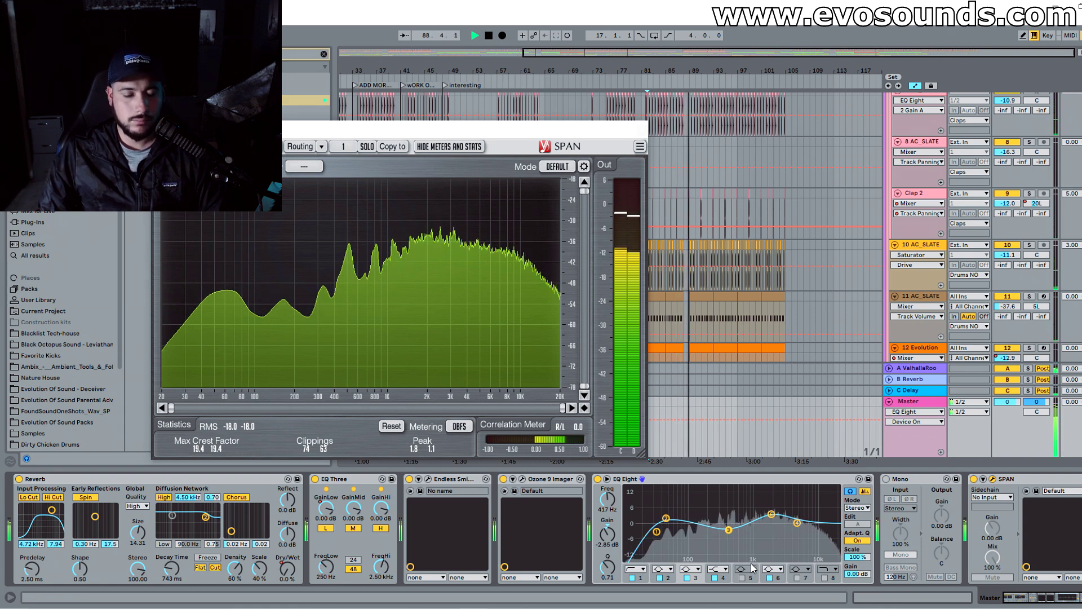
pyautogui.click(667, 518)
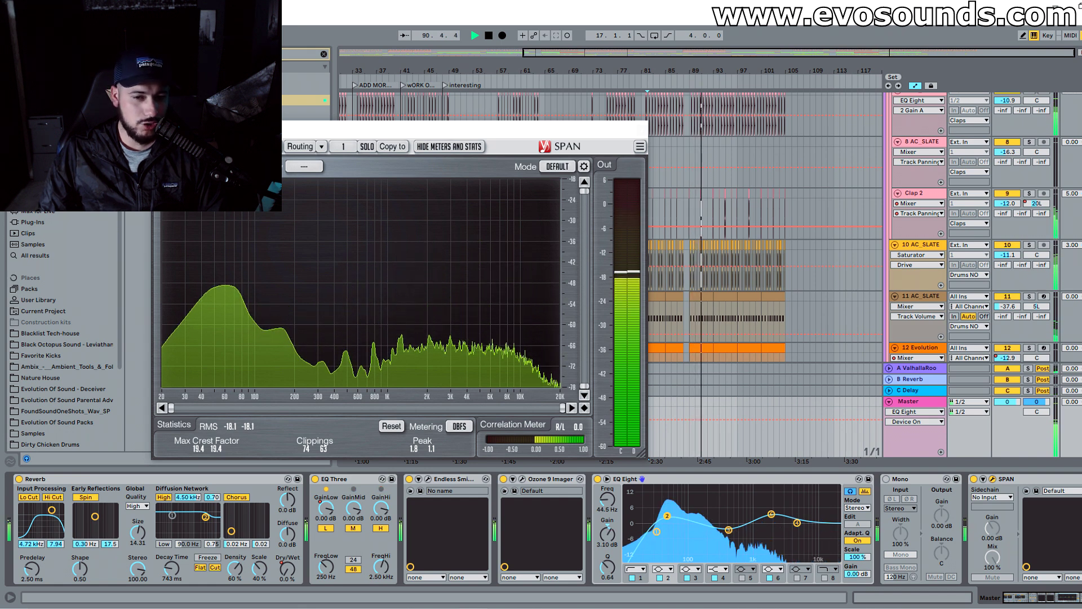
pyautogui.moveTo(607, 566); pyautogui.dragTo(608, 561)
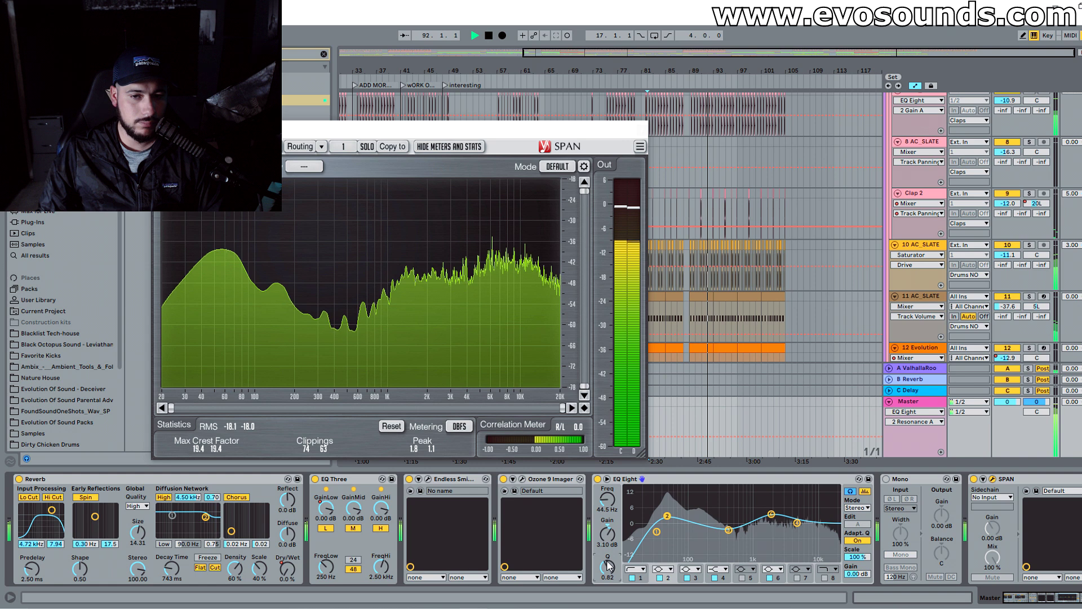
pyautogui.press('space')
pyautogui.press('space')
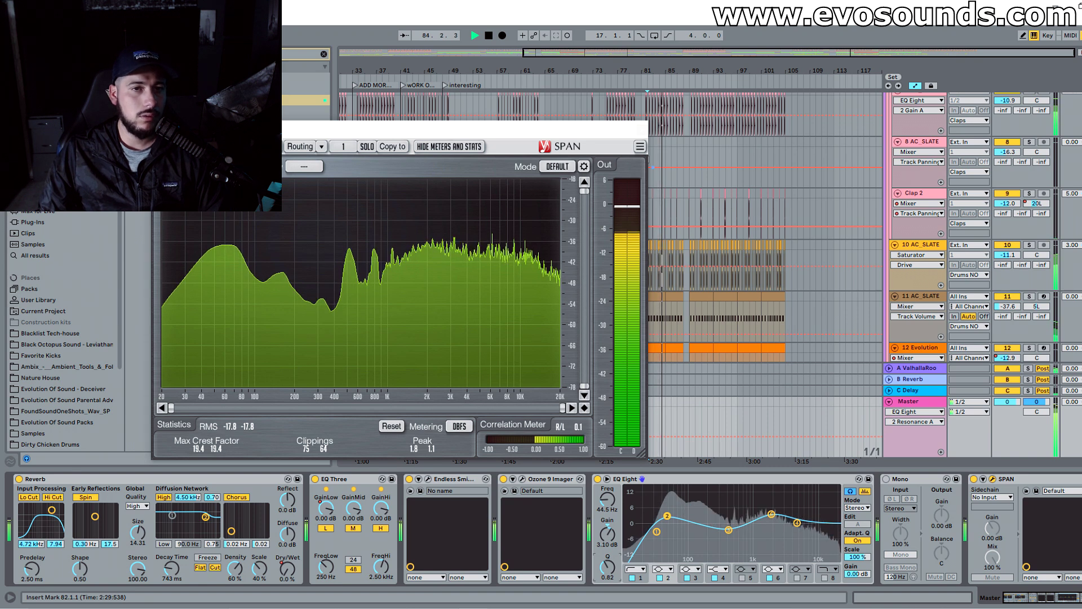
# Step: Set EQ Eight band 6 to a 2.36 dB boost at 1.94 kHz, and compare the mix with the EQ bypassed and active
pyautogui.press('space')
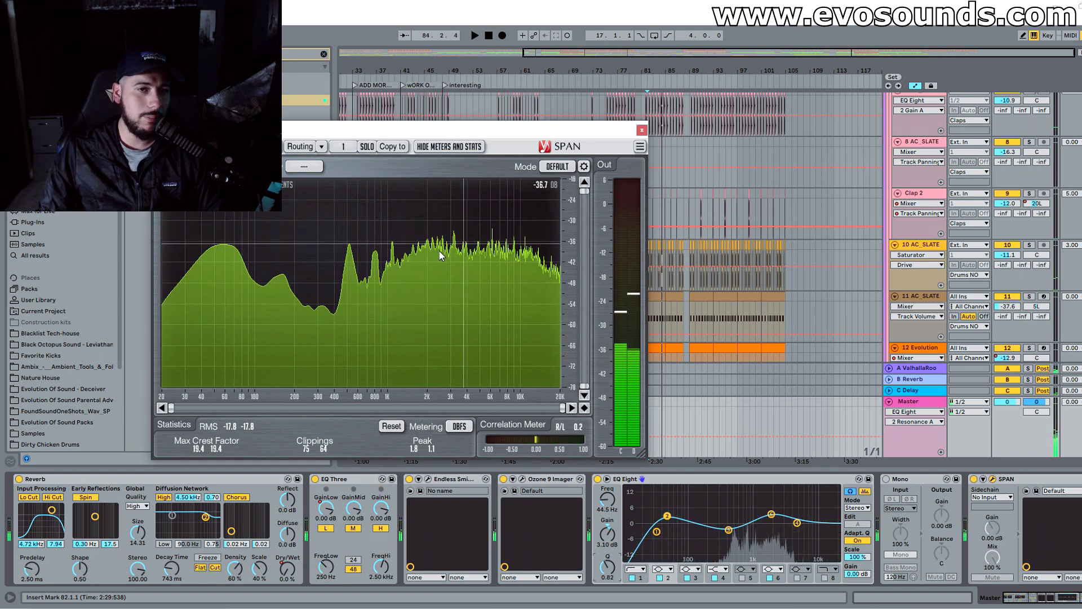
pyautogui.click(772, 514)
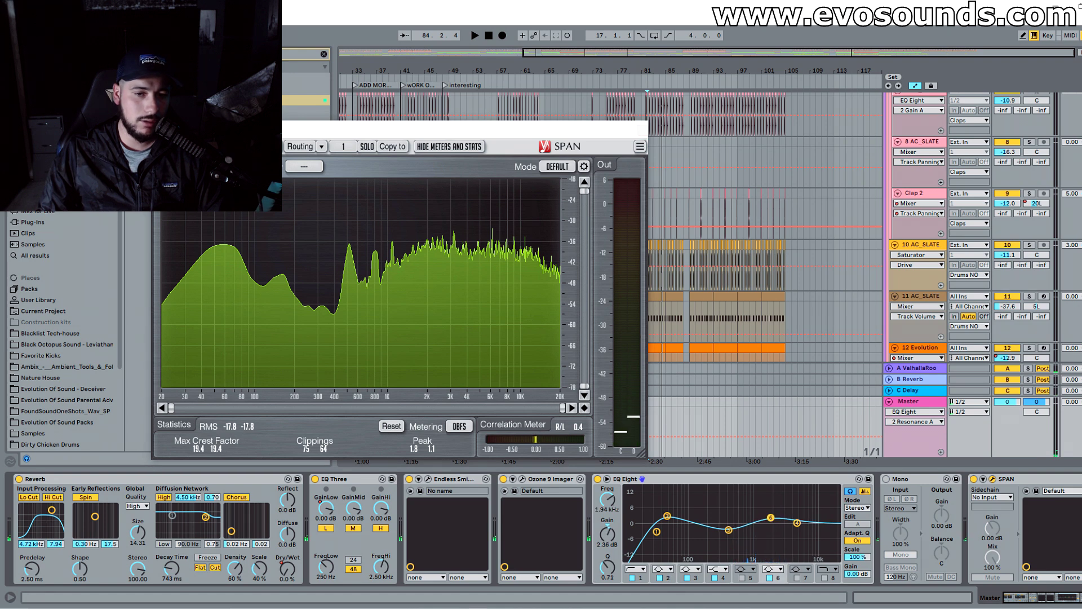
pyautogui.press('space')
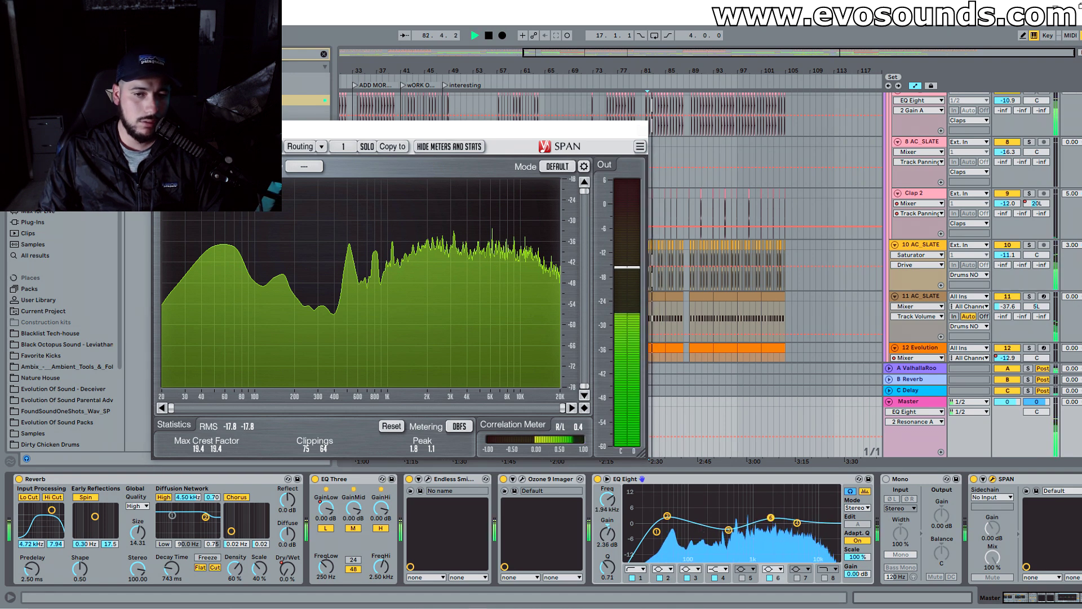
pyautogui.click(598, 479)
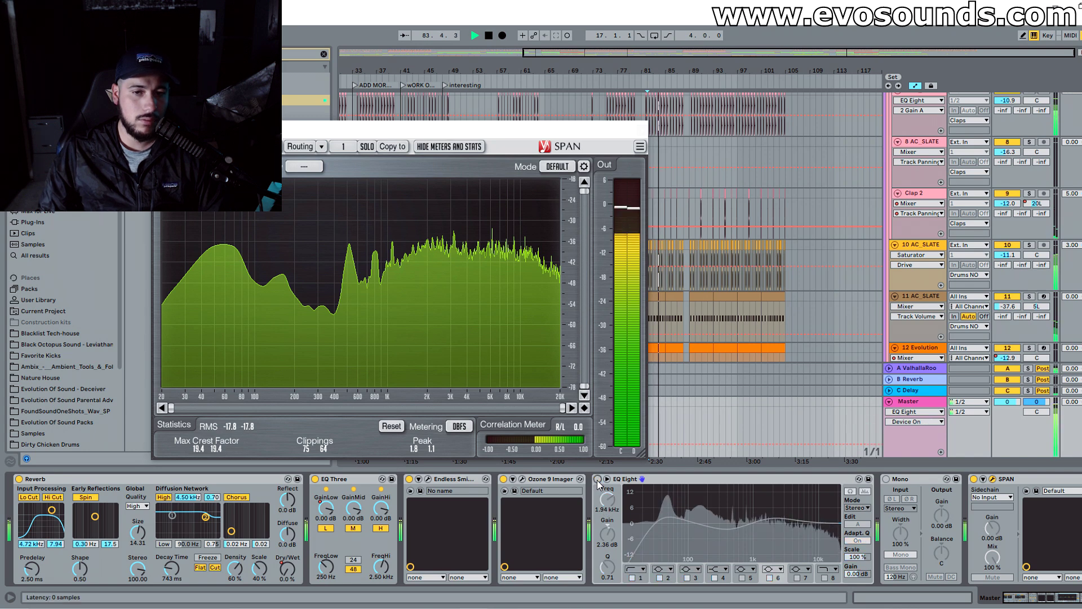
pyautogui.click(598, 480)
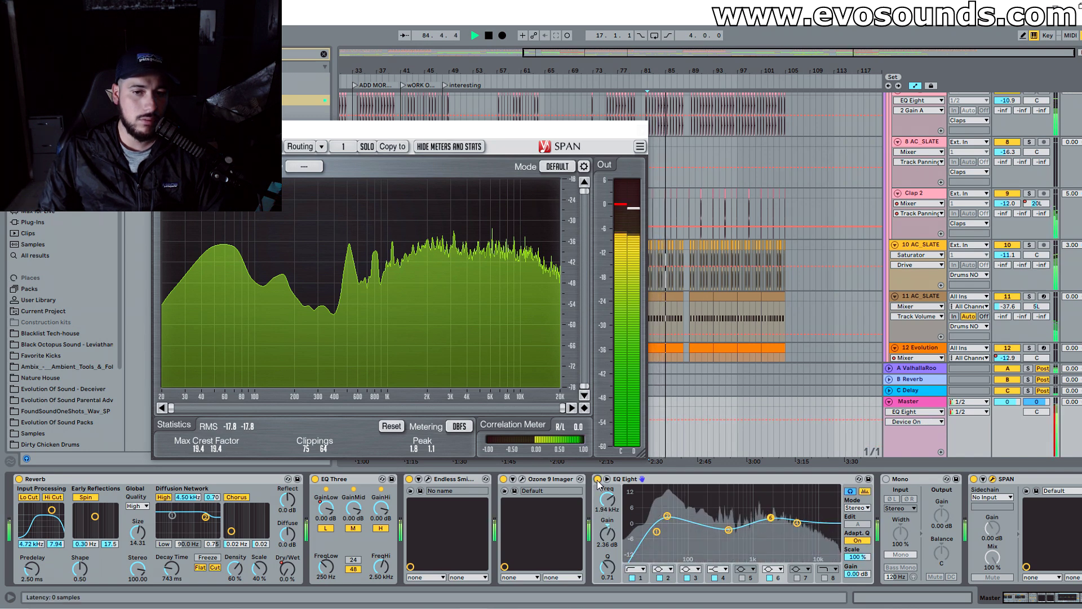
pyautogui.click(597, 479)
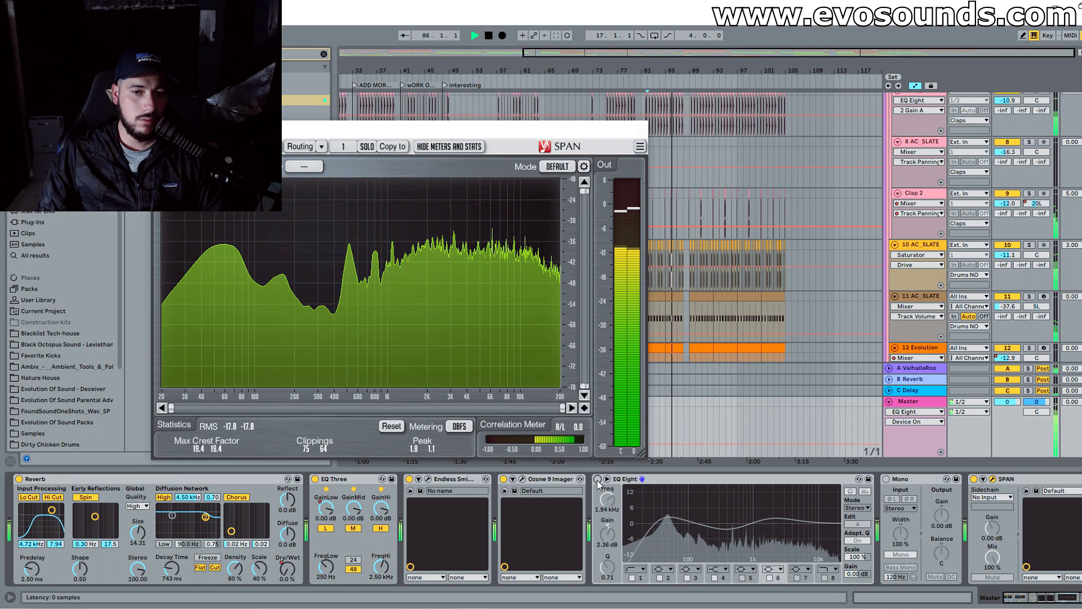
pyautogui.click(598, 479)
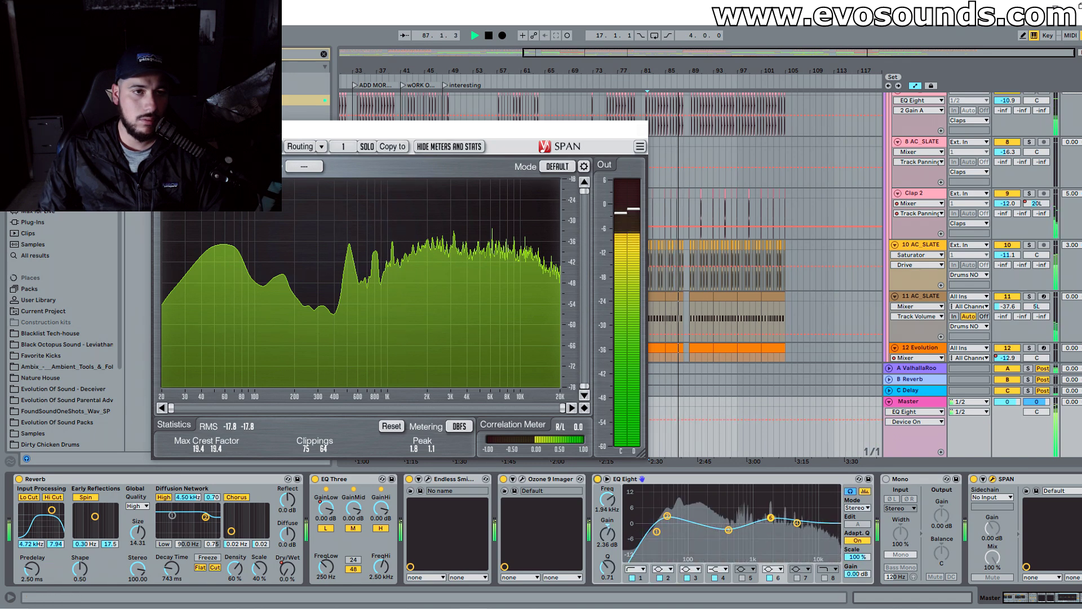
pyautogui.press('space')
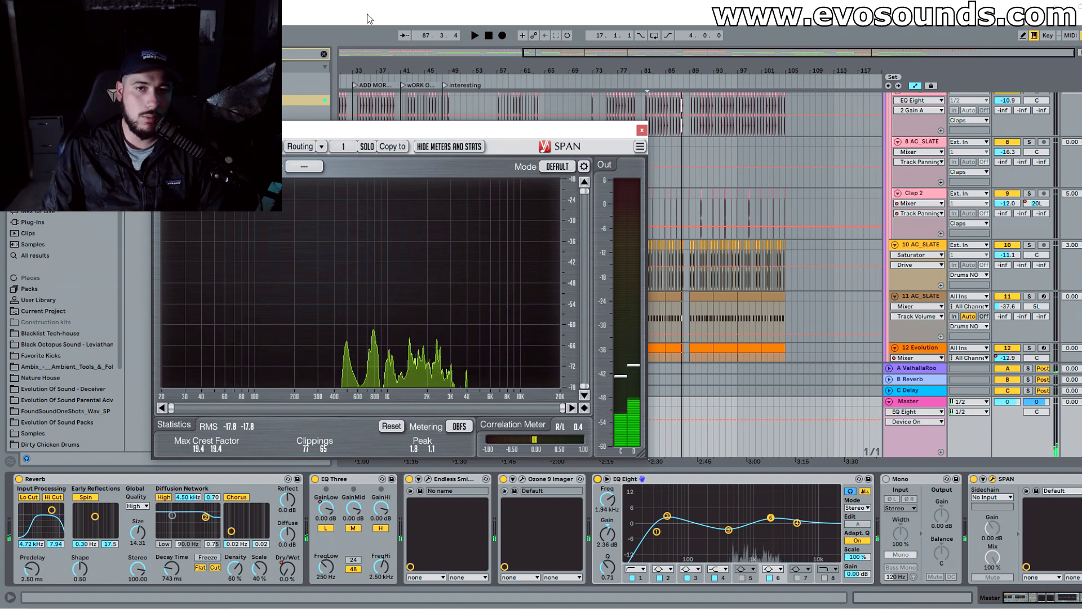
# Step: Close the SPAN window, insert a Glue Compressor on the master between EQ Eight and Mono, and briefly play the mix from bar 82
pyautogui.click(641, 130)
pyautogui.click(325, 55)
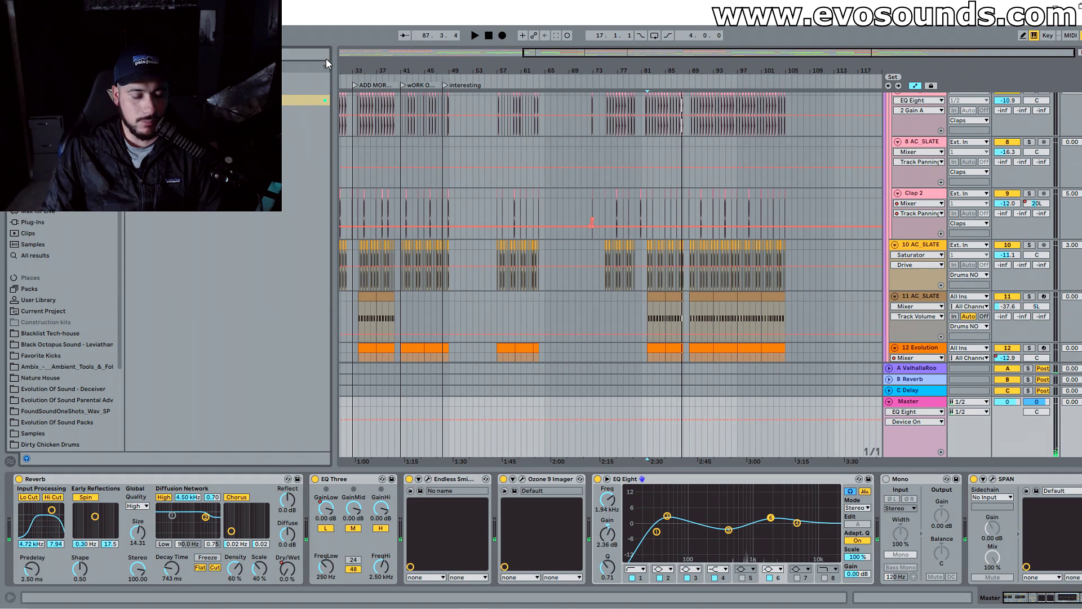
pyautogui.hotkey('ctrl', 'f')
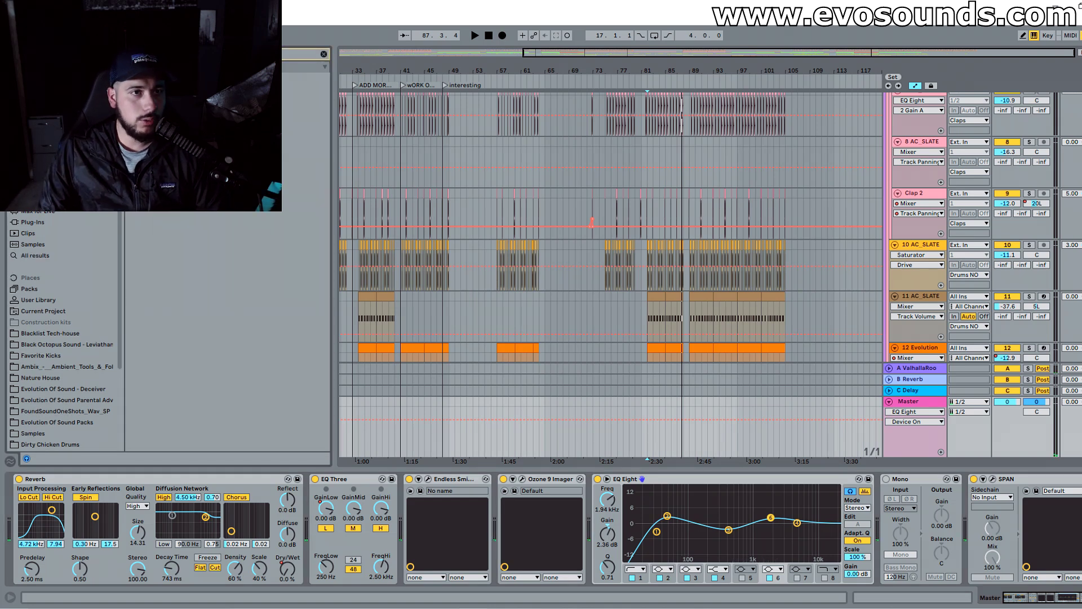
pyautogui.moveTo(180, 78); pyautogui.dragTo(882, 531)
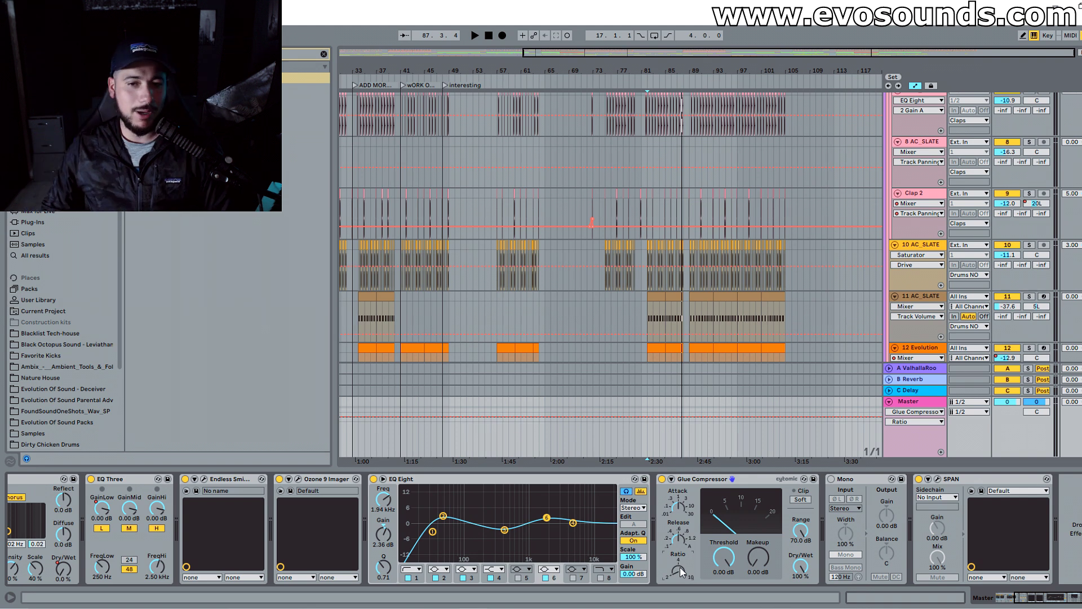
pyautogui.press('space')
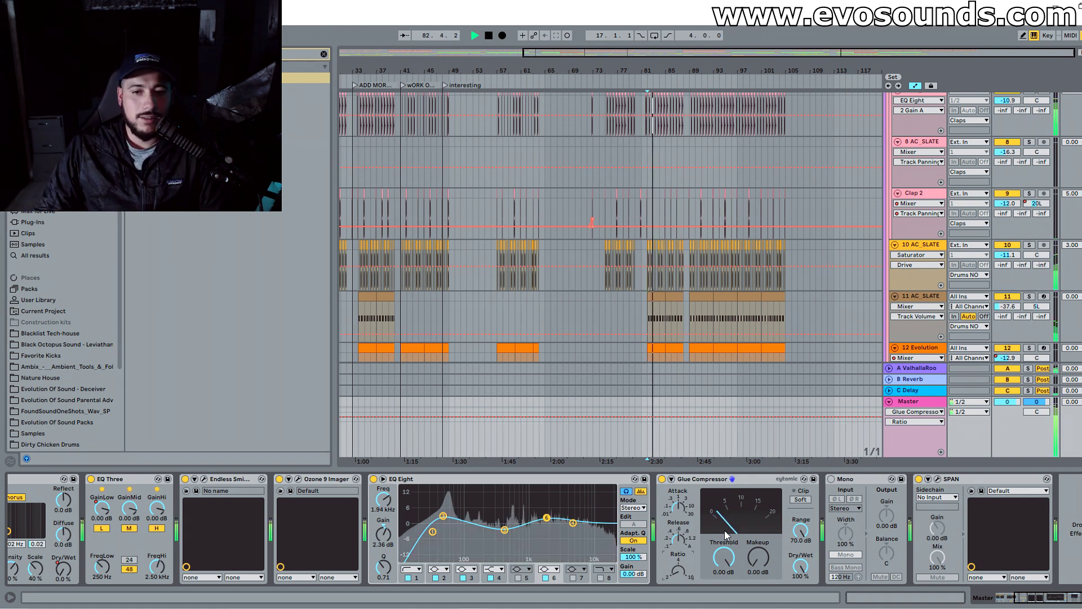
pyautogui.press('space')
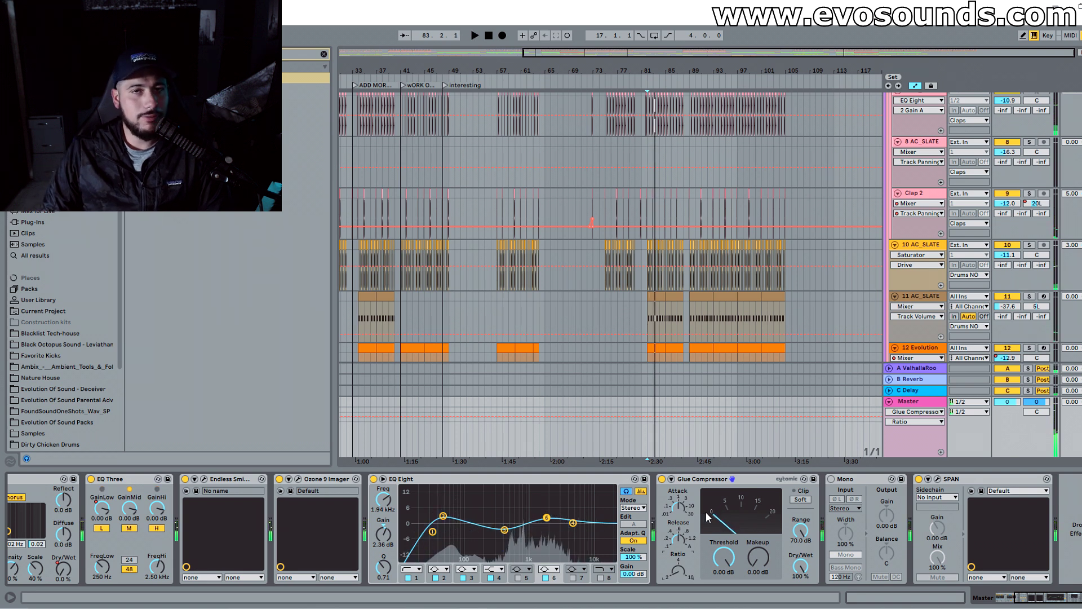
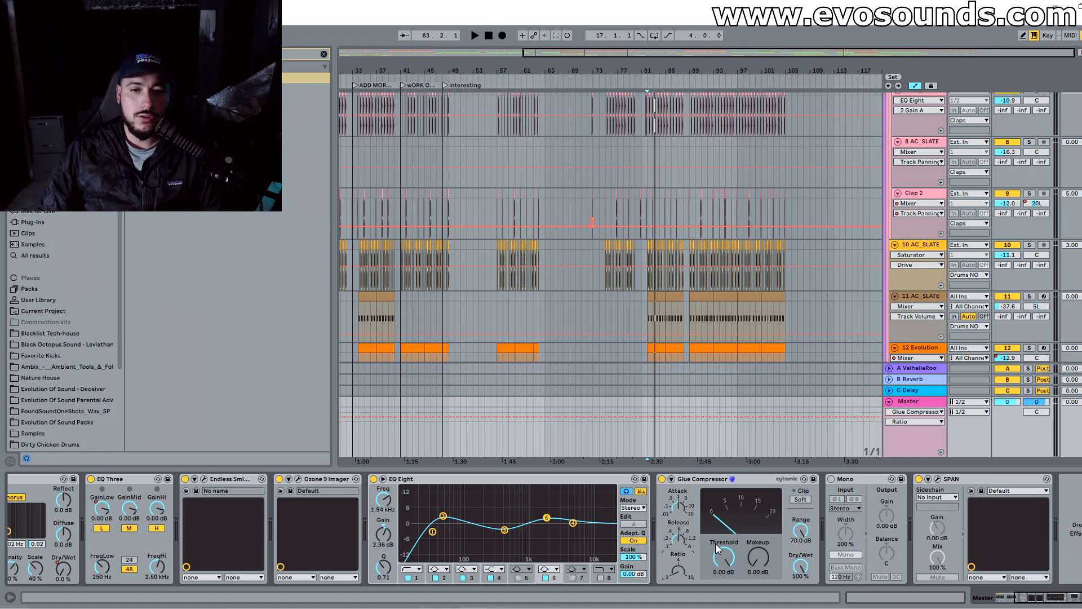
# Step: Raise the Glue Compressor's makeup gain to 2.54 dB, and play the mix while checking its attack and release
pyautogui.click(679, 506)
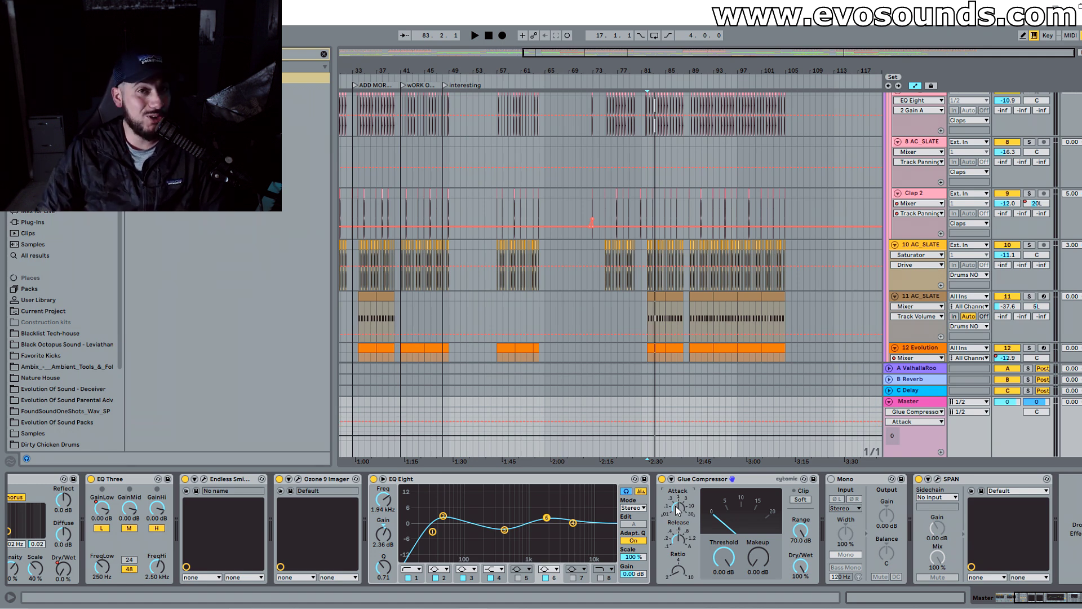
pyautogui.moveTo(724, 559); pyautogui.dragTo(758, 544)
pyautogui.press('space')
pyautogui.click(679, 539)
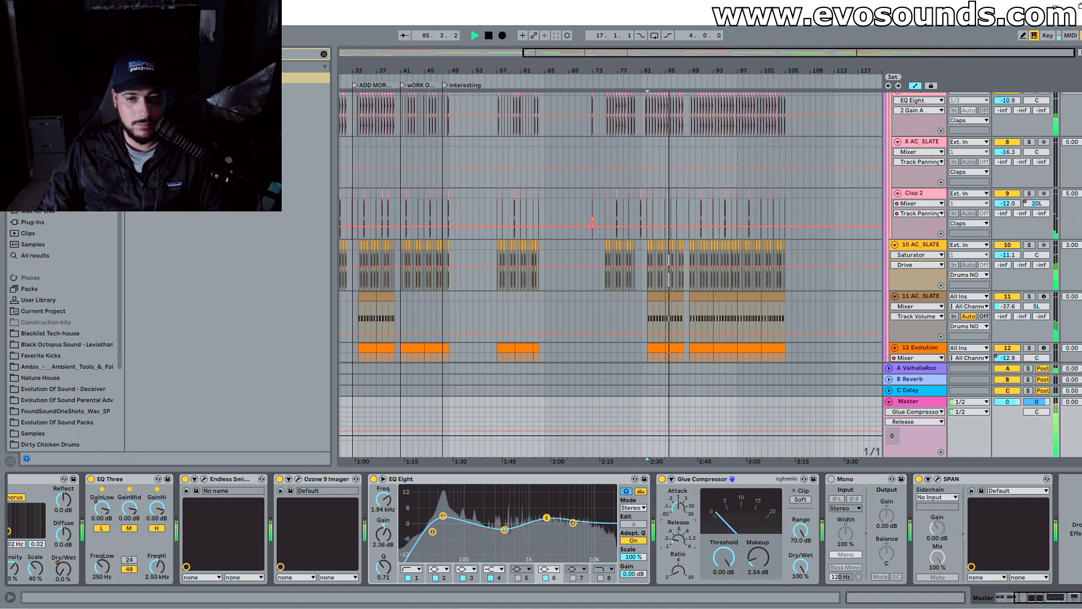
pyautogui.click(678, 506)
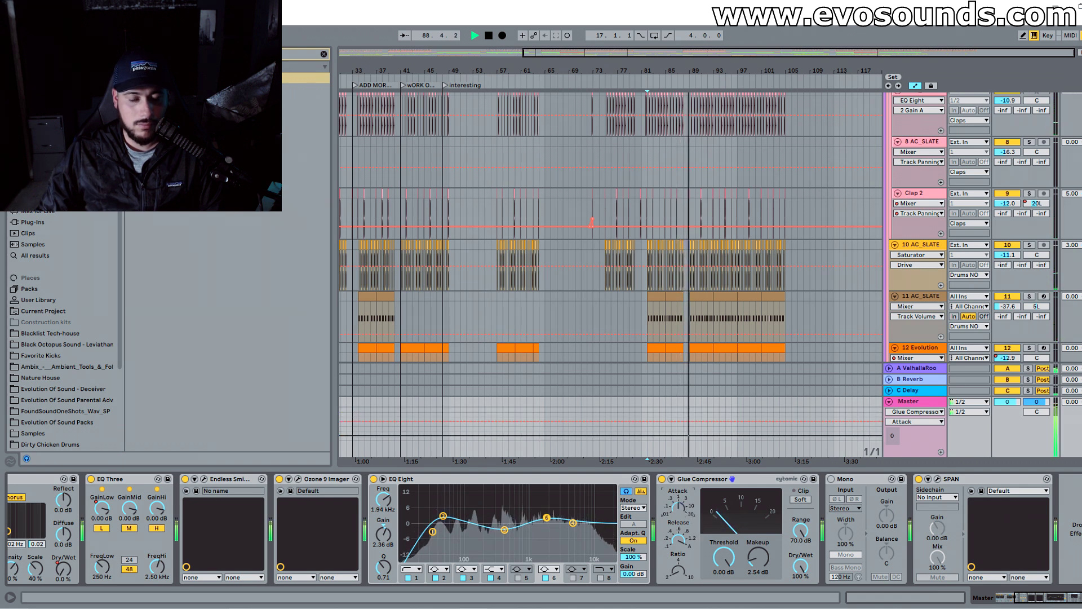
# Step: Compare the playing mix with the master's Glue Compressor bypassed and active, ending with it active and playback stopped
pyautogui.click(662, 479)
pyautogui.click(662, 478)
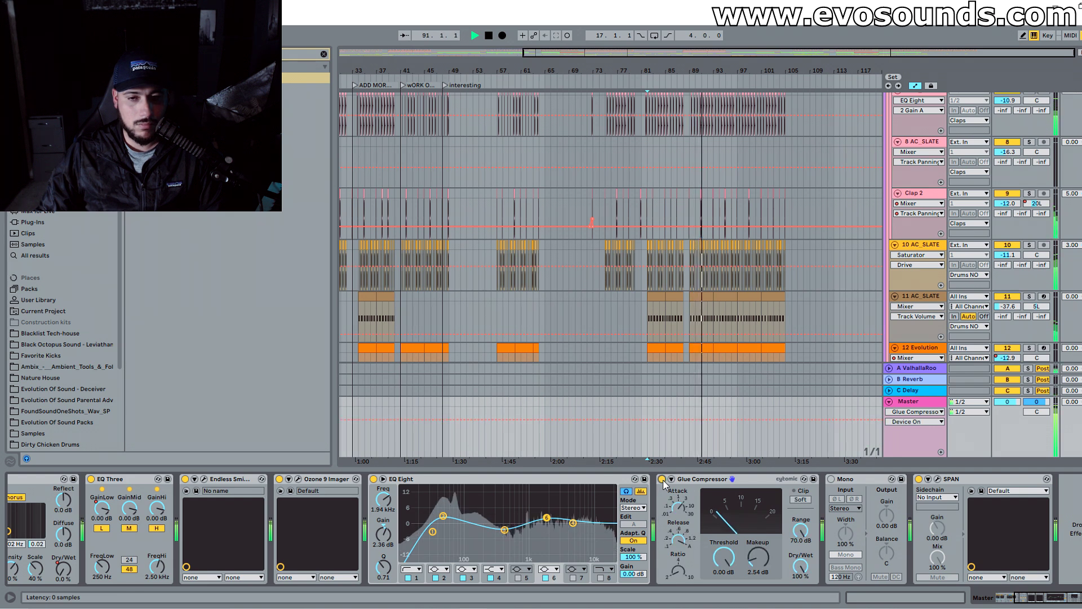
pyautogui.click(662, 479)
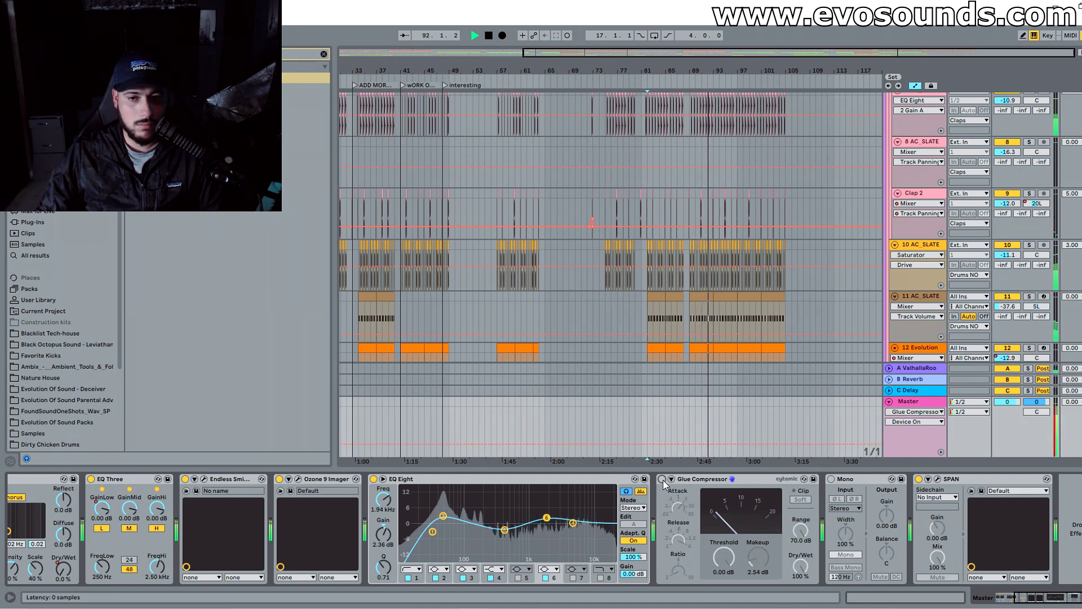
pyautogui.click(662, 479)
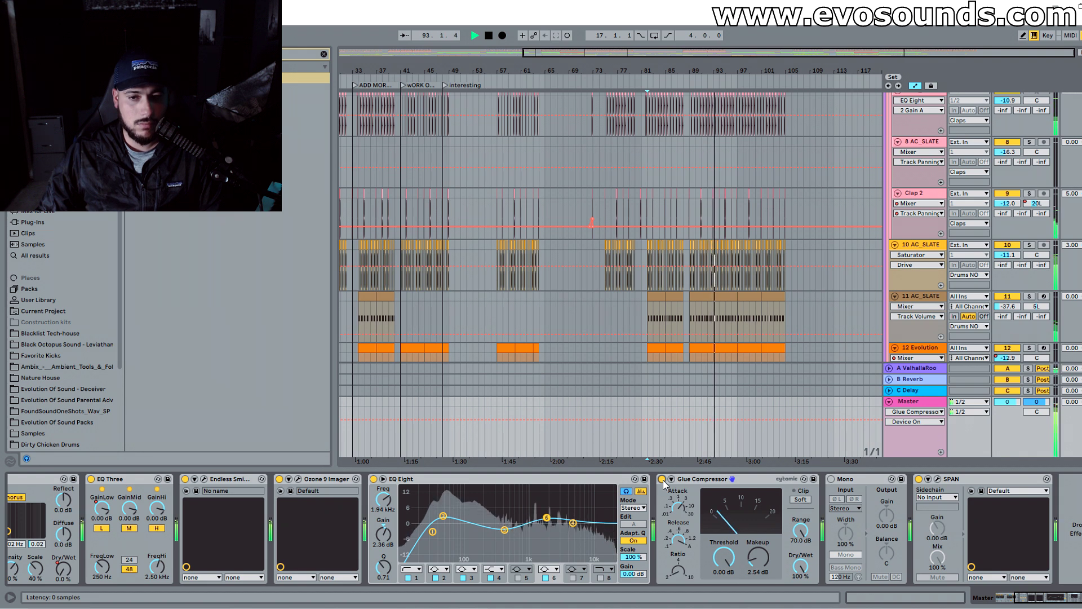
pyautogui.press('space')
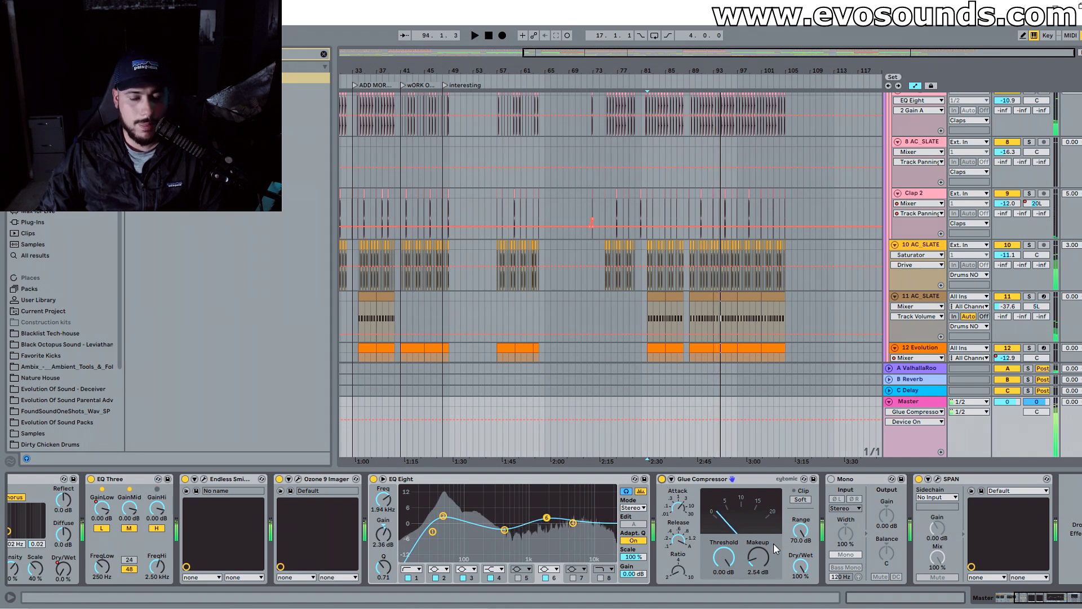
# Step: Insert the T-RackS CS Classic Clipper plug-in on the master after the Glue Compressor, and move its window clear of the browser
pyautogui.click(324, 54)
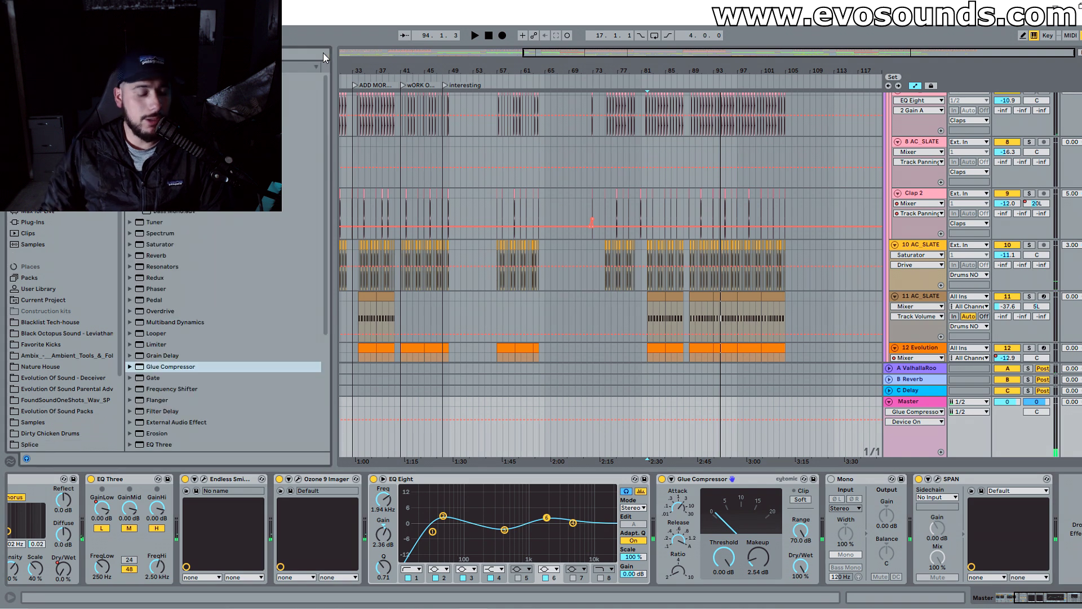
pyautogui.click(323, 52)
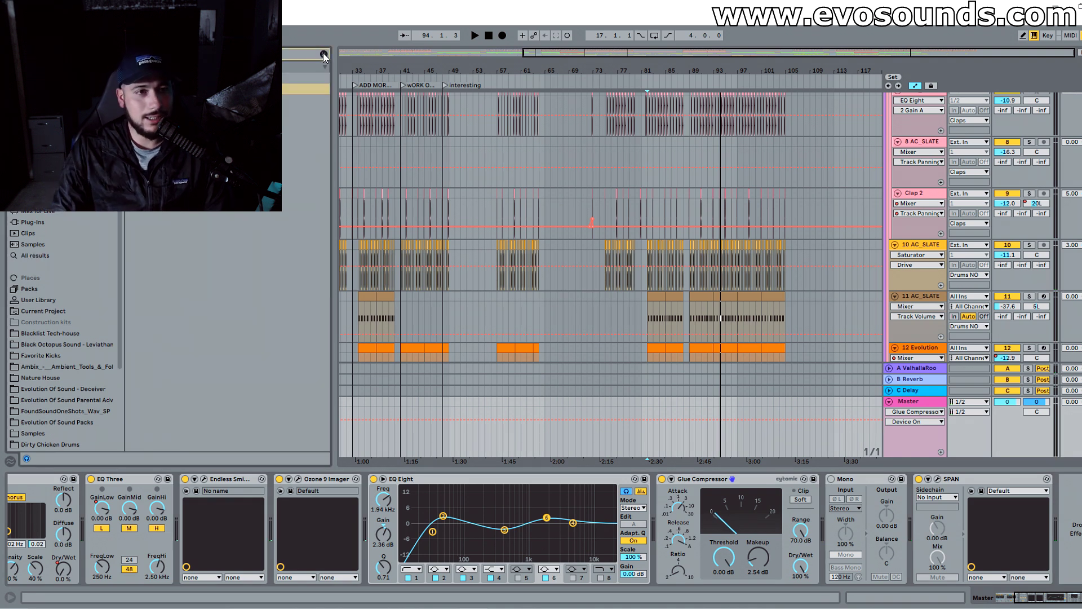
pyautogui.click(31, 222)
pyautogui.doubleClick(304, 100)
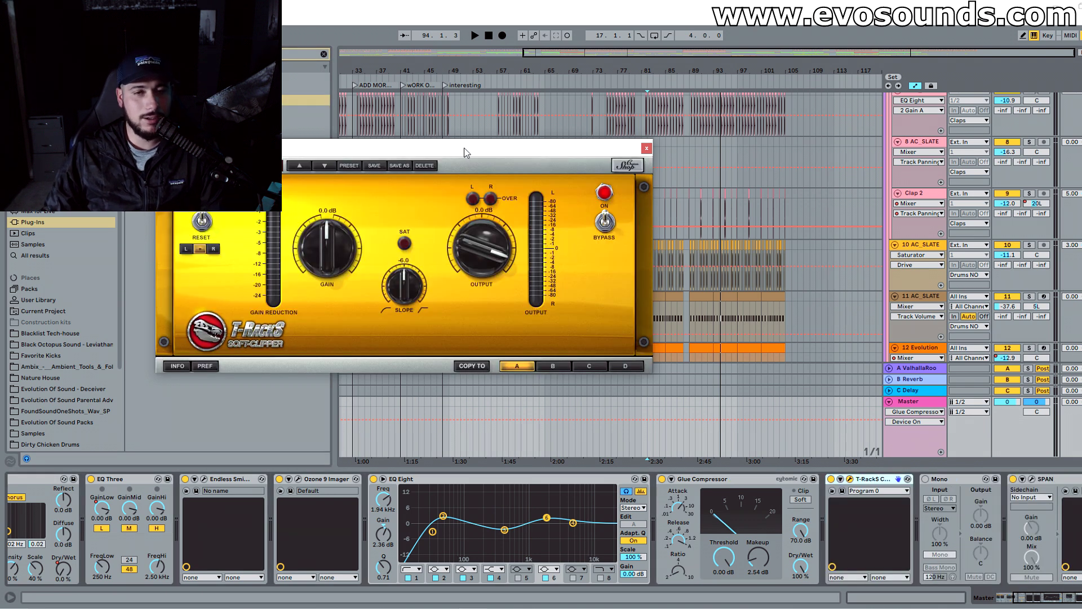
pyautogui.moveTo(465, 151); pyautogui.dragTo(732, 183)
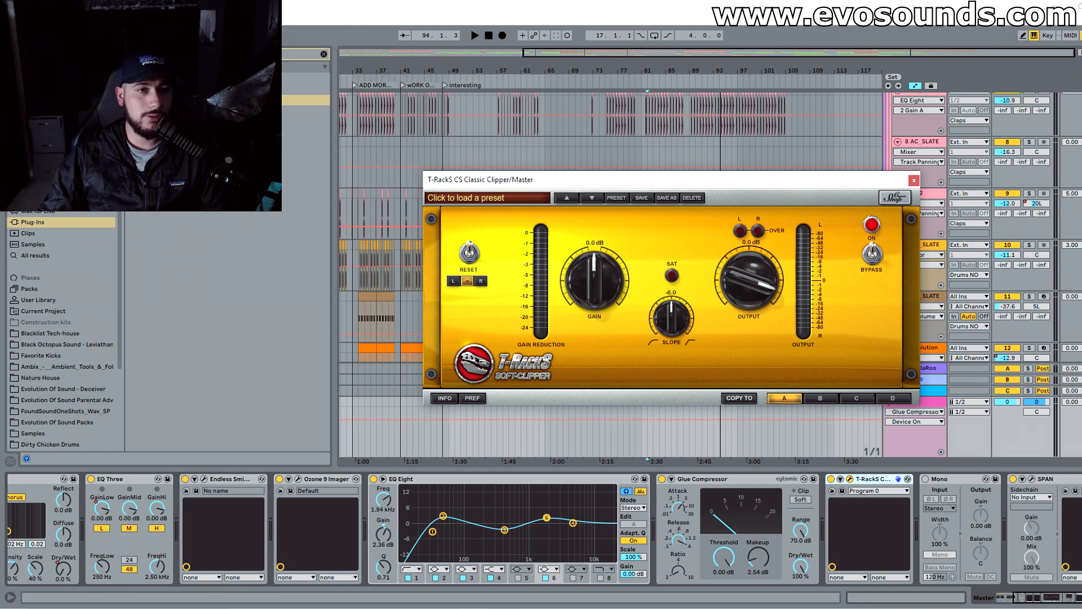
pyautogui.click(323, 54)
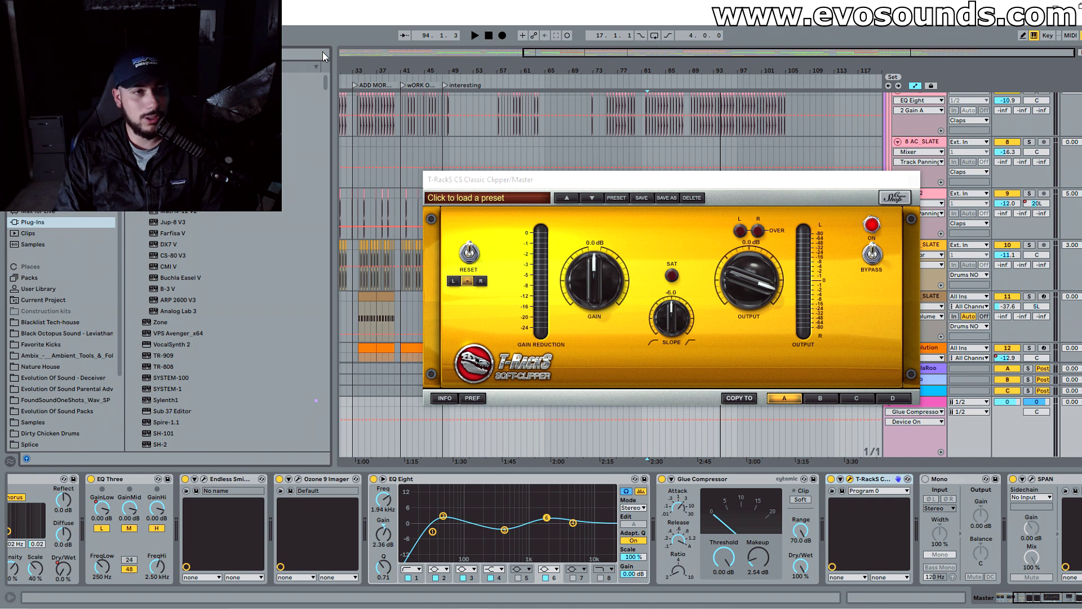
pyautogui.click(324, 55)
pyautogui.click(226, 100)
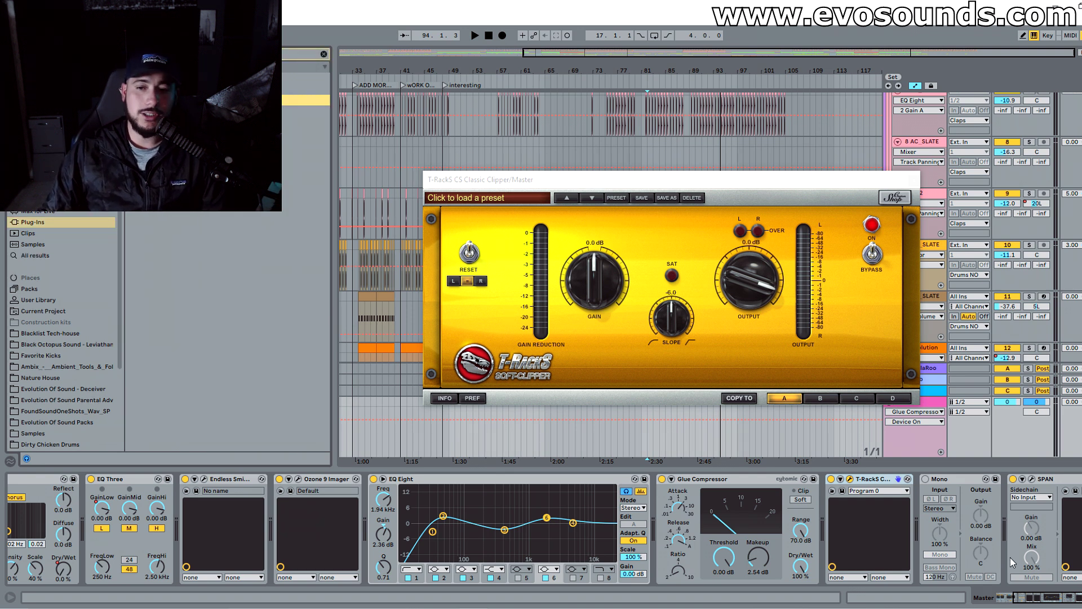
pyautogui.moveTo(226, 100); pyautogui.dragTo(930, 545)
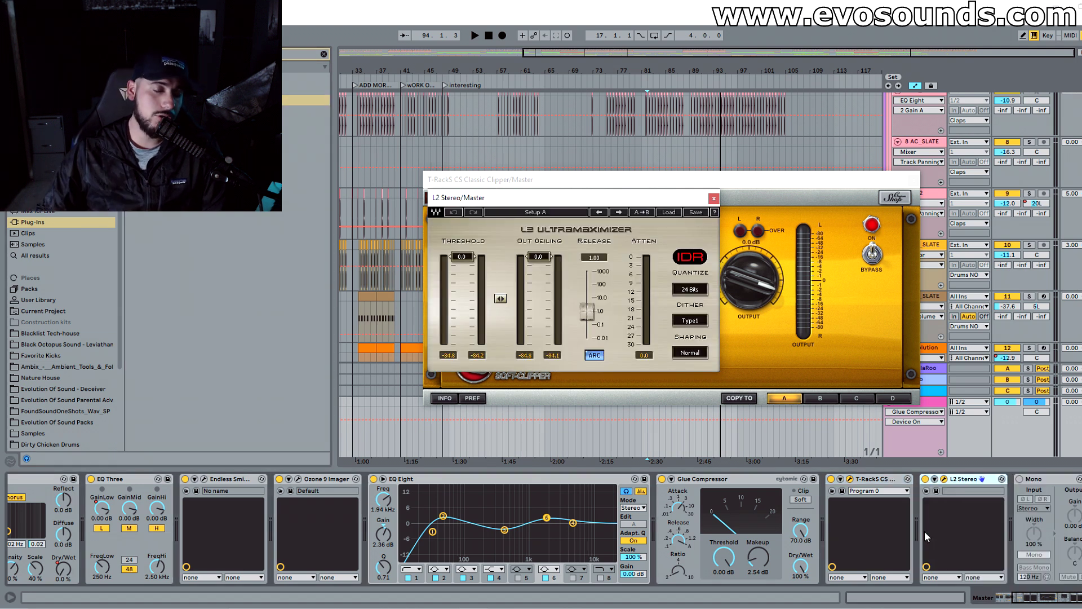
pyautogui.click(975, 489)
pyautogui.press('Delete')
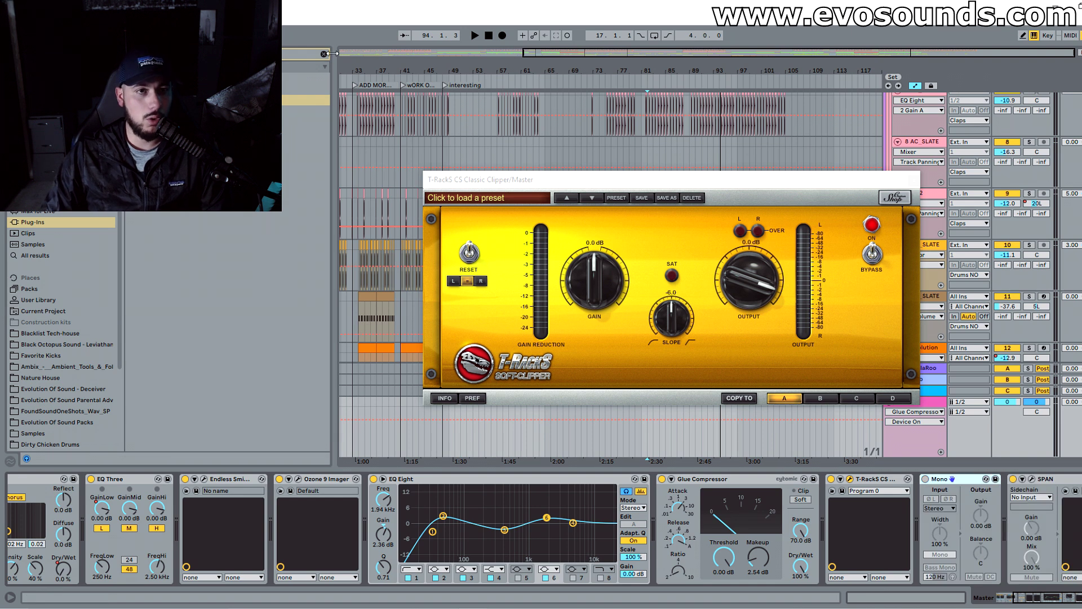
# Step: Search the plug-ins for "fab" and insert FabFilter Pro-L on the master between the T-RackS clipper and Mono
pyautogui.click(325, 53)
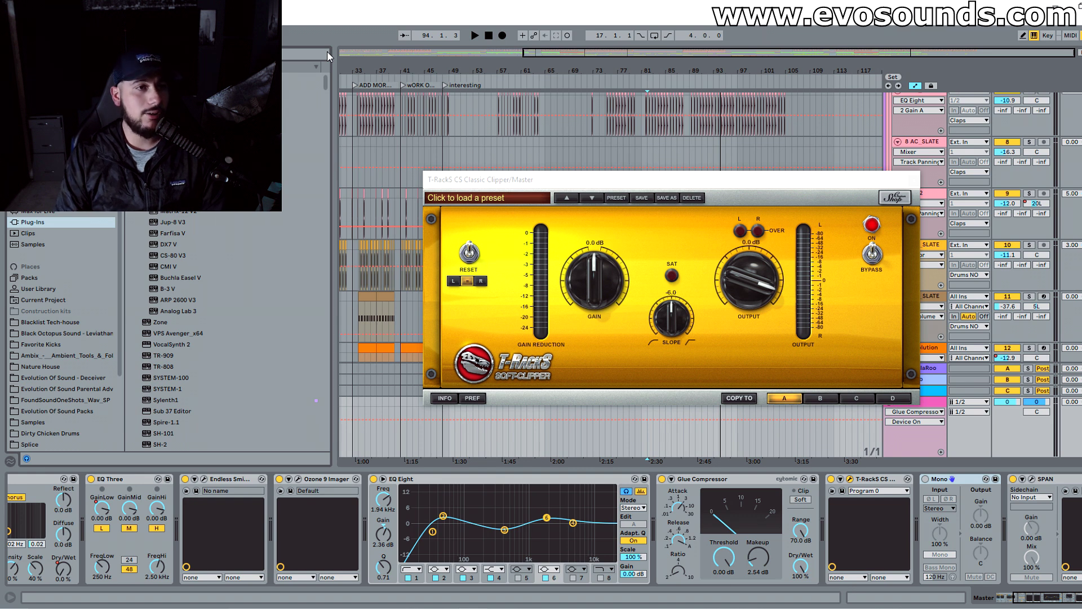
pyautogui.write('fab')
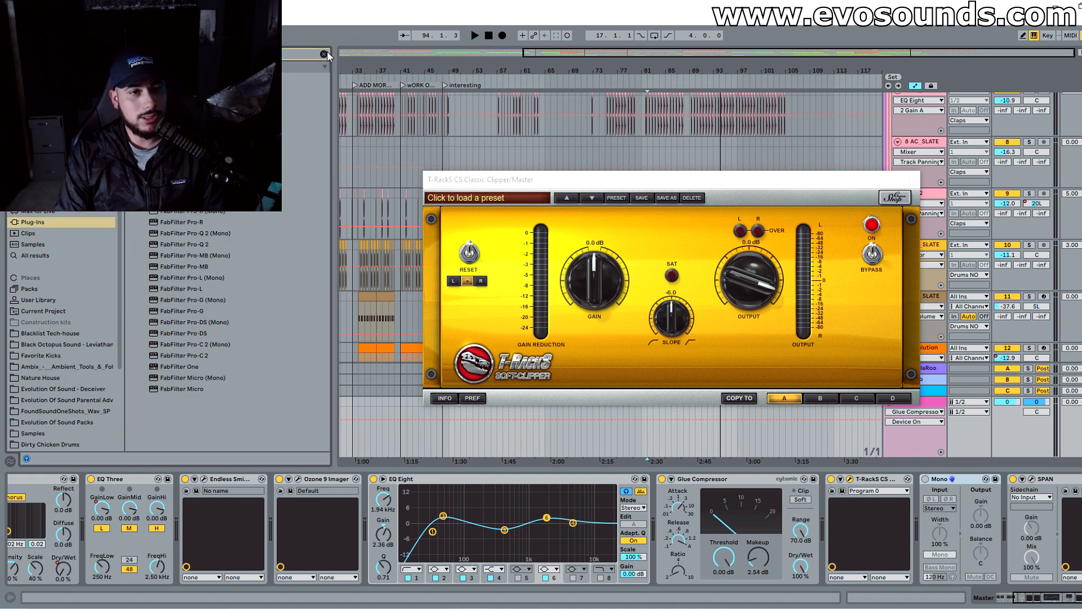
pyautogui.moveTo(186, 289); pyautogui.dragTo(921, 529)
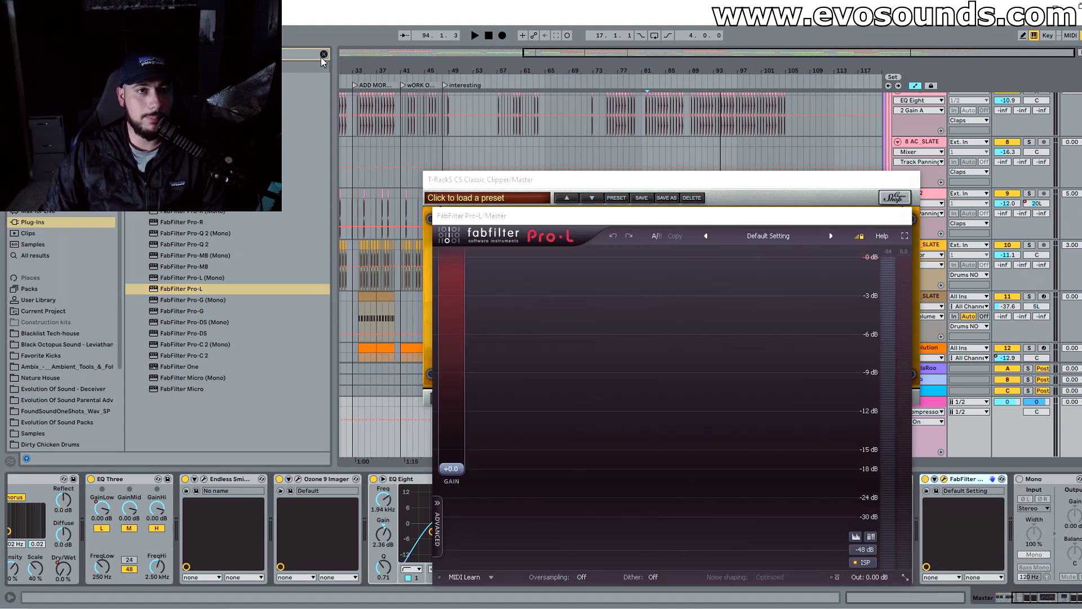
# Step: Insert the WLM Plus loudness meter at the end of the master chain, and keep only its window open over the arrangement
pyautogui.click(320, 56)
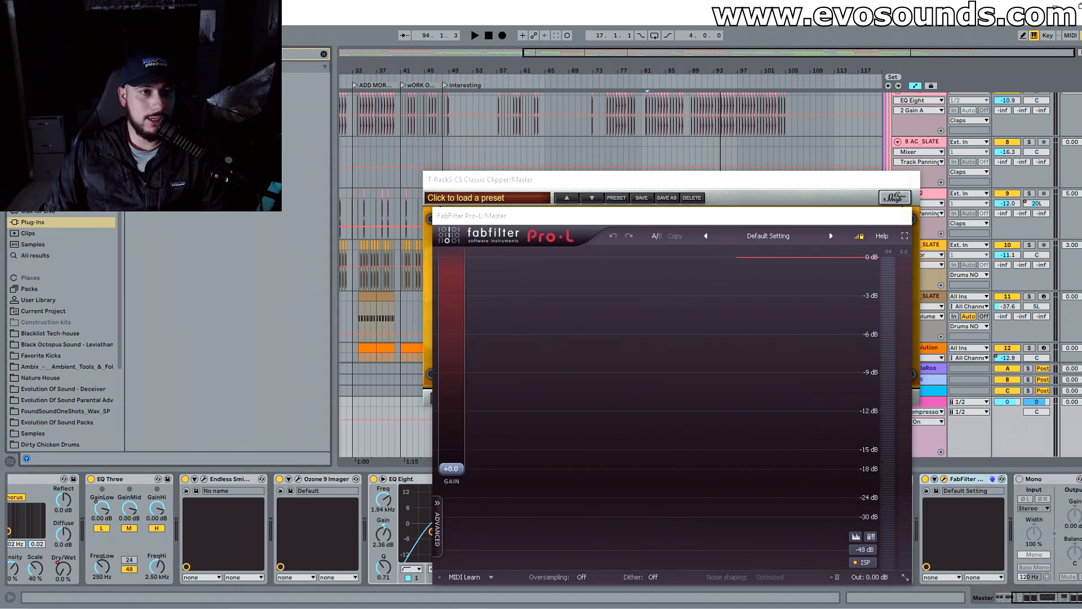
pyautogui.moveTo(225, 122); pyautogui.dragTo(1071, 529)
pyautogui.moveTo(576, 234); pyautogui.dragTo(265, 183)
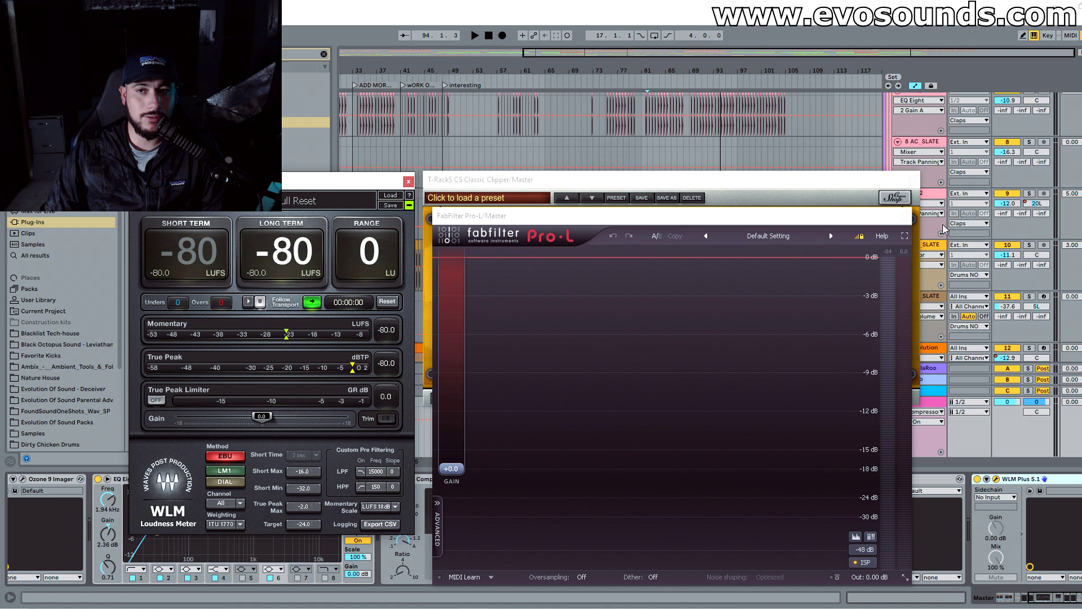
pyautogui.click(914, 189)
pyautogui.click(913, 188)
pyautogui.press('Tab')
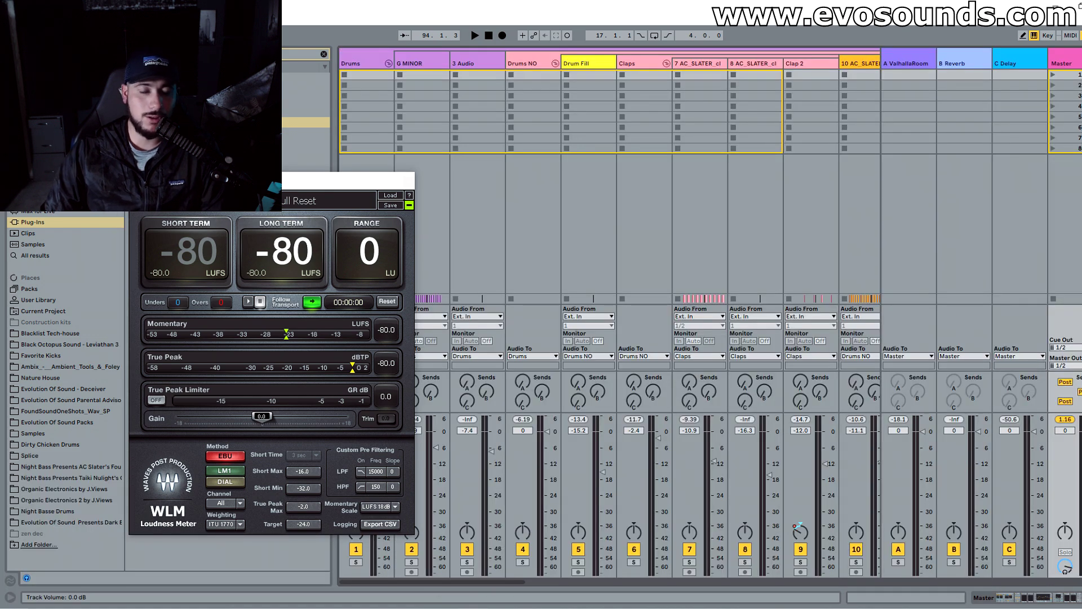
pyautogui.press('Tab')
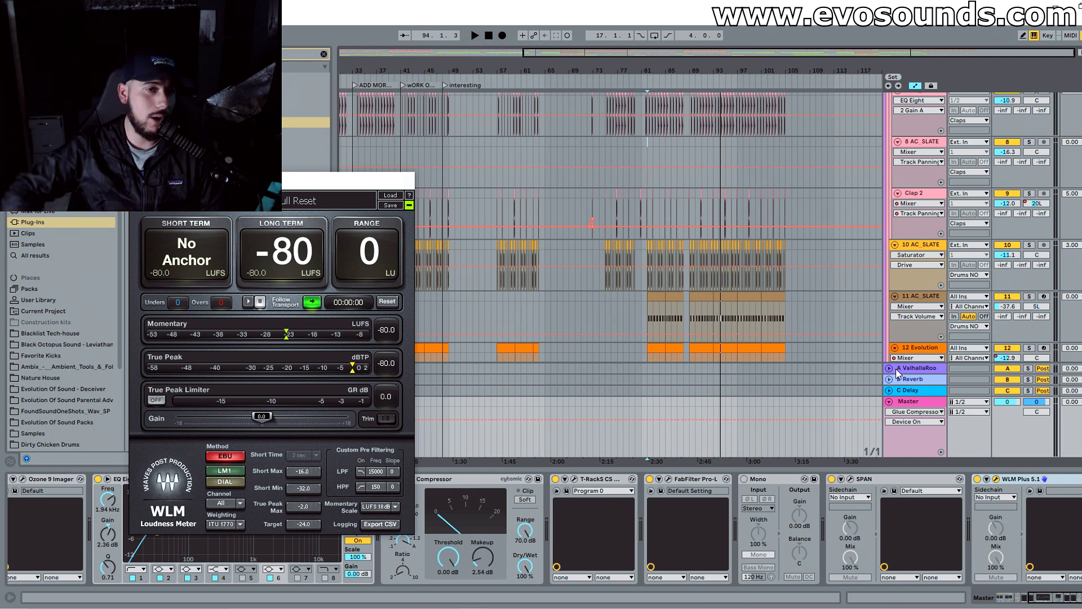
pyautogui.moveTo(389, 180); pyautogui.dragTo(361, 101)
pyautogui.moveTo(251, 107); pyautogui.dragTo(411, 146)
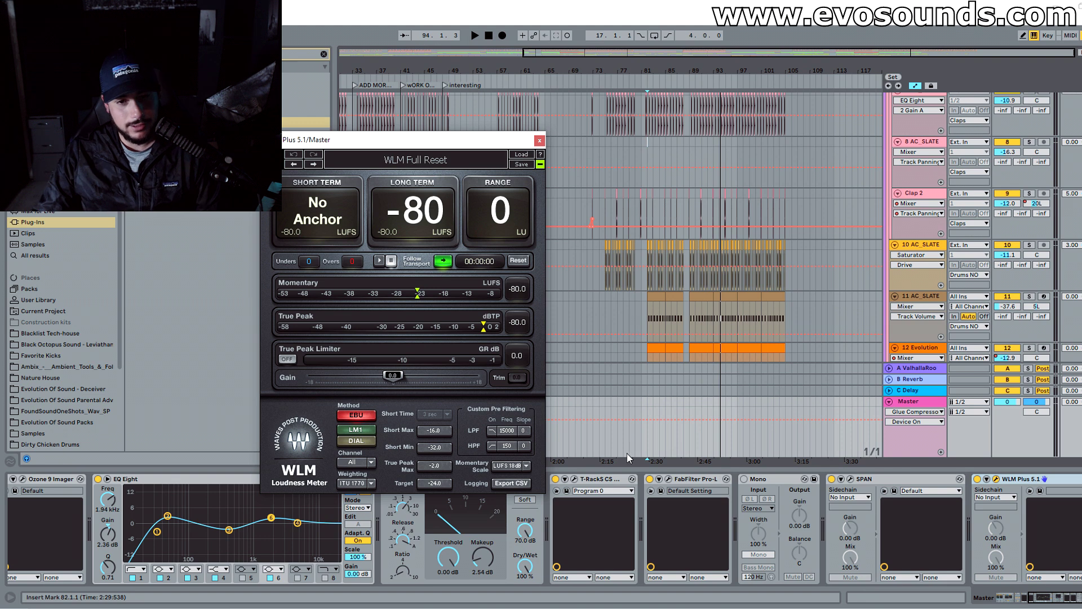
# Step: Switch to Spotify to view the Bassline Bangers playlist, and return to Ableton Live
pyautogui.hotkey('alt', 'Tab')
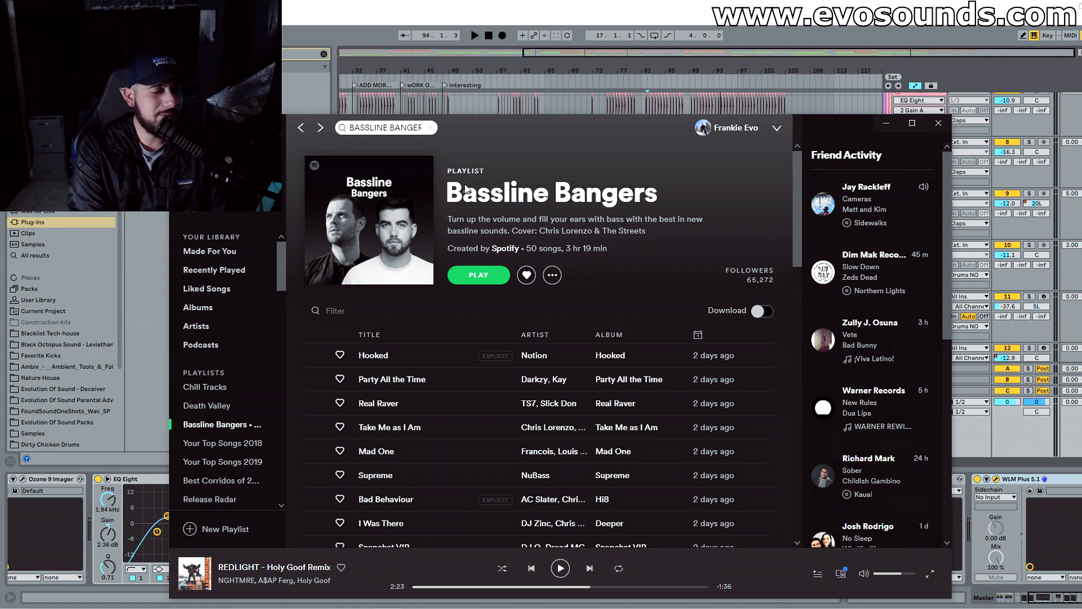
pyautogui.click(890, 125)
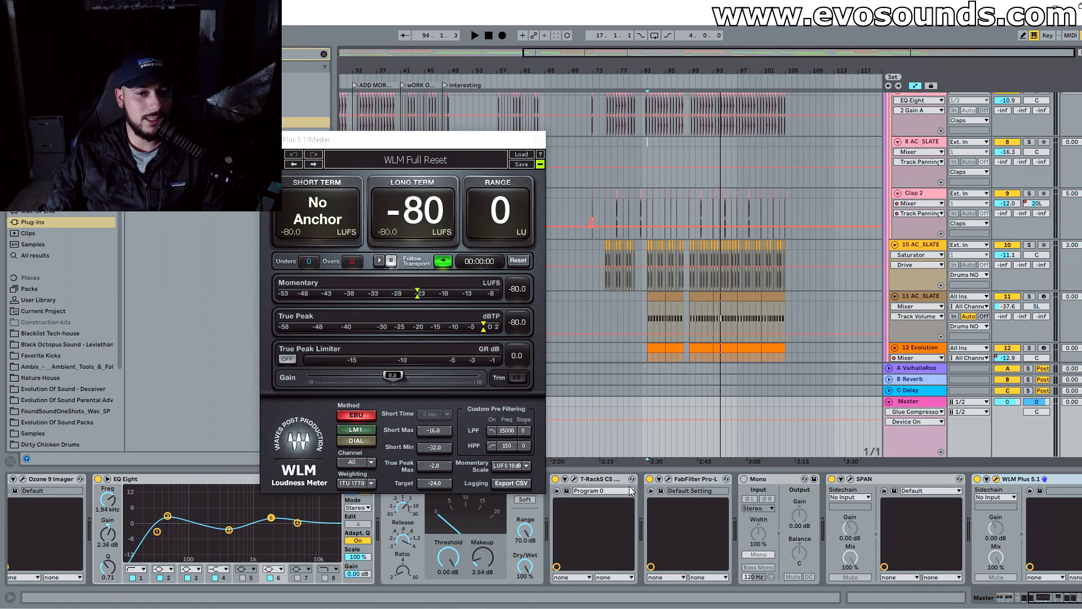
# Step: Open the T-RackS clipper window and place it beside the loudness meter, with the Pro-L window closed
pyautogui.click(574, 480)
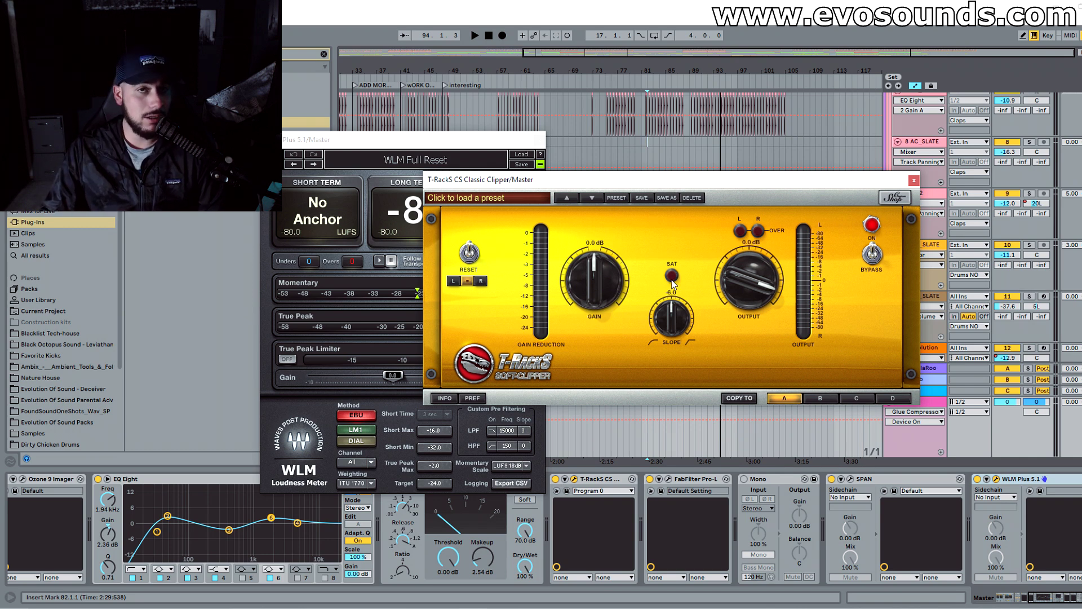
pyautogui.moveTo(561, 182); pyautogui.dragTo(828, 174)
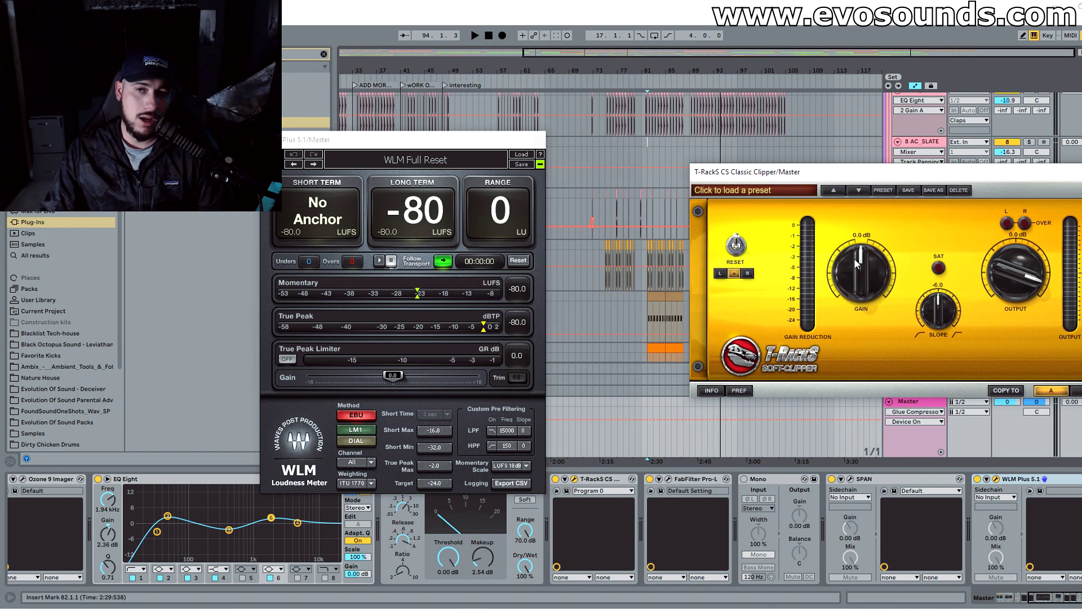
pyautogui.click(669, 478)
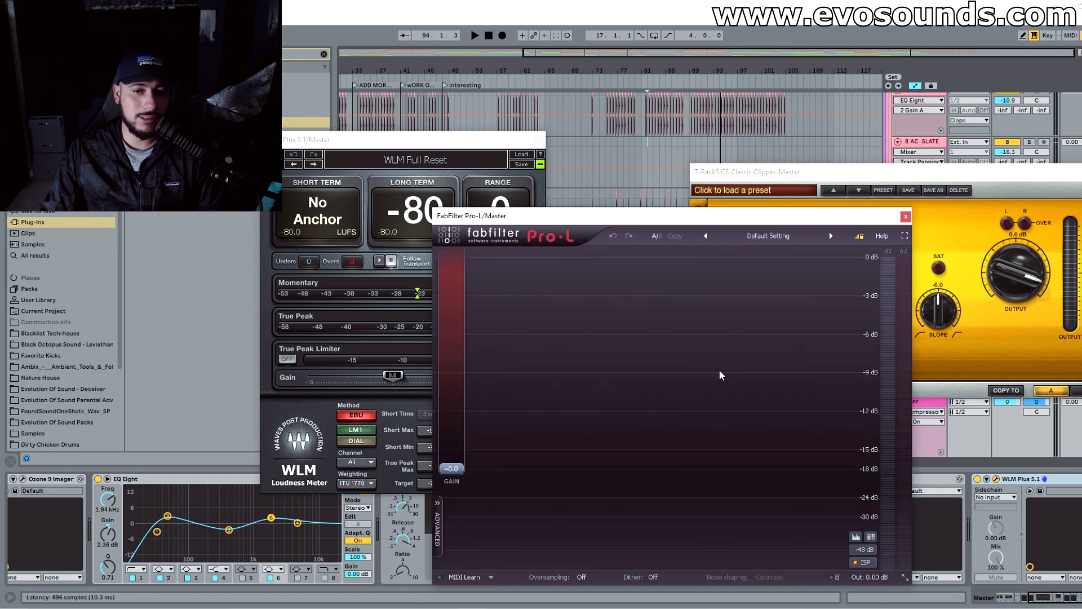
pyautogui.click(906, 217)
pyautogui.click(581, 551)
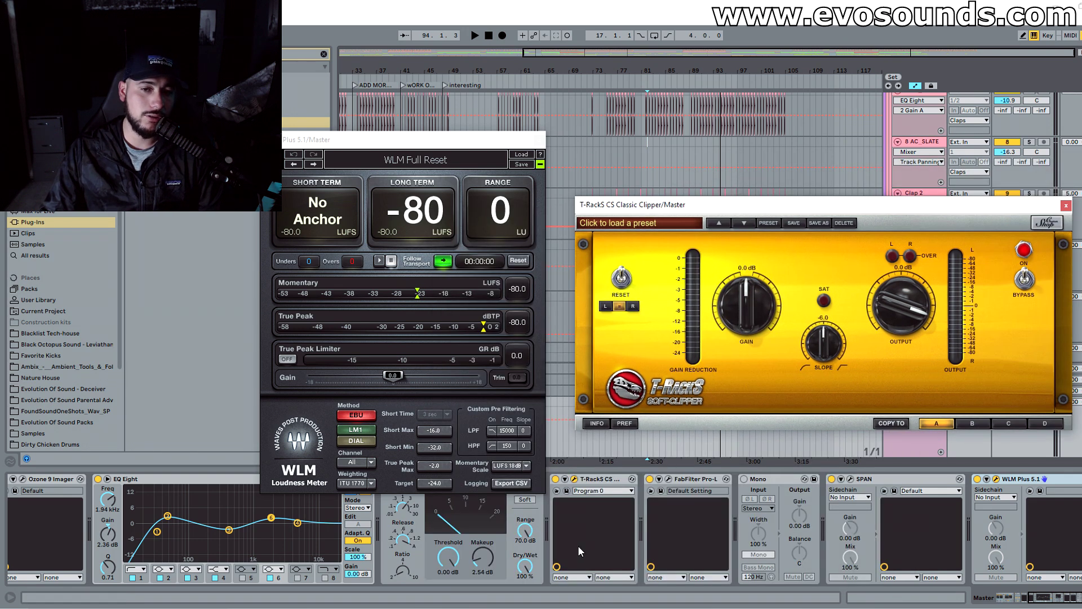
# Step: Raise the T-RackS clipper's gain to 4.9 dB during playback, and check the master's spectrum in SPAN
pyautogui.press('space')
pyautogui.moveTo(726, 319); pyautogui.dragTo(756, 292)
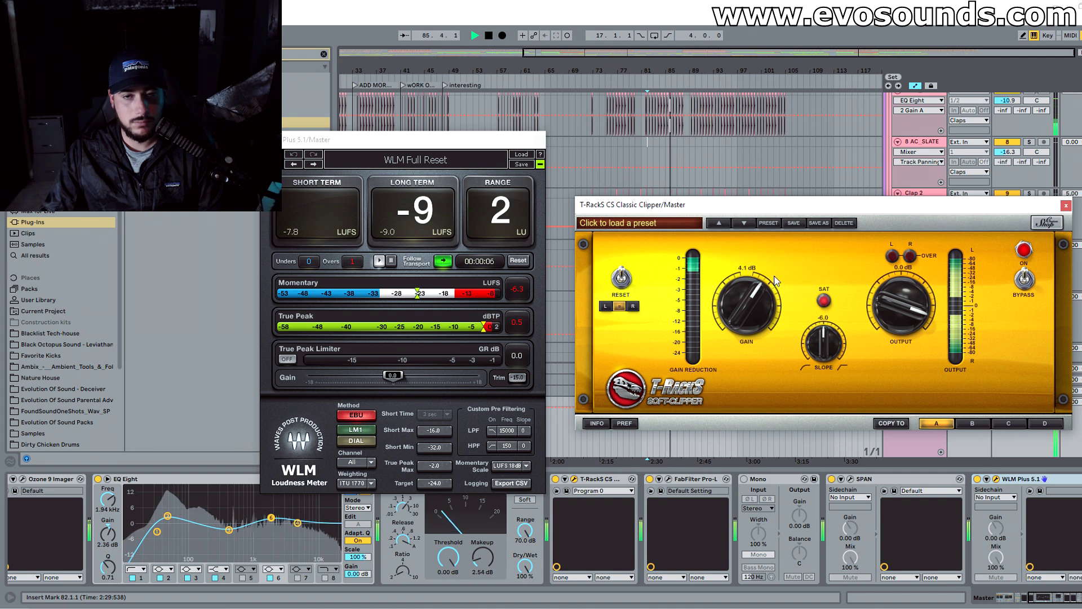
pyautogui.moveTo(779, 272); pyautogui.dragTo(764, 281)
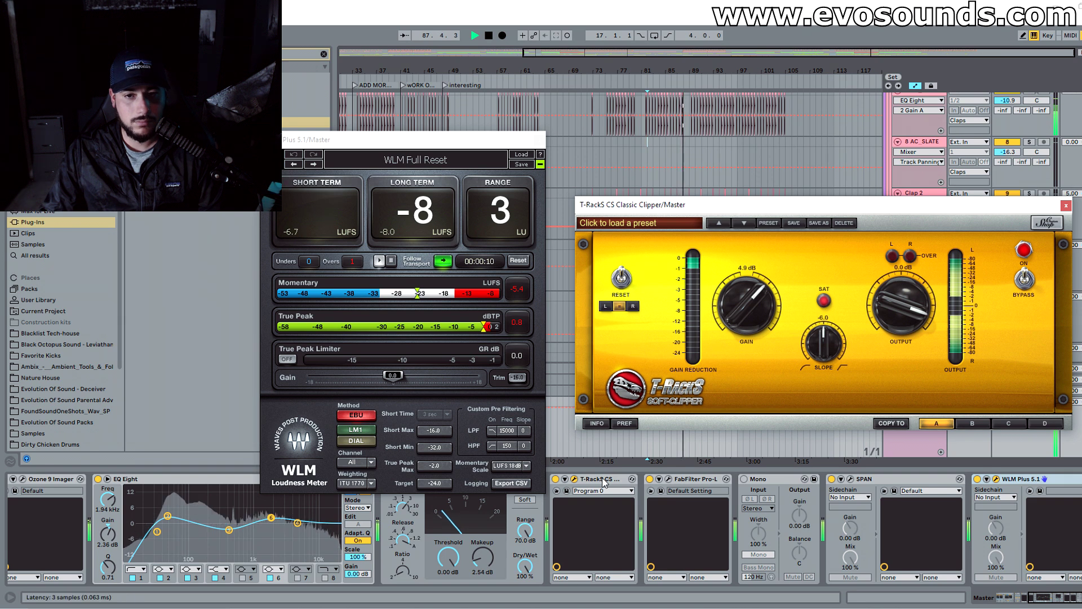
pyautogui.click(850, 479)
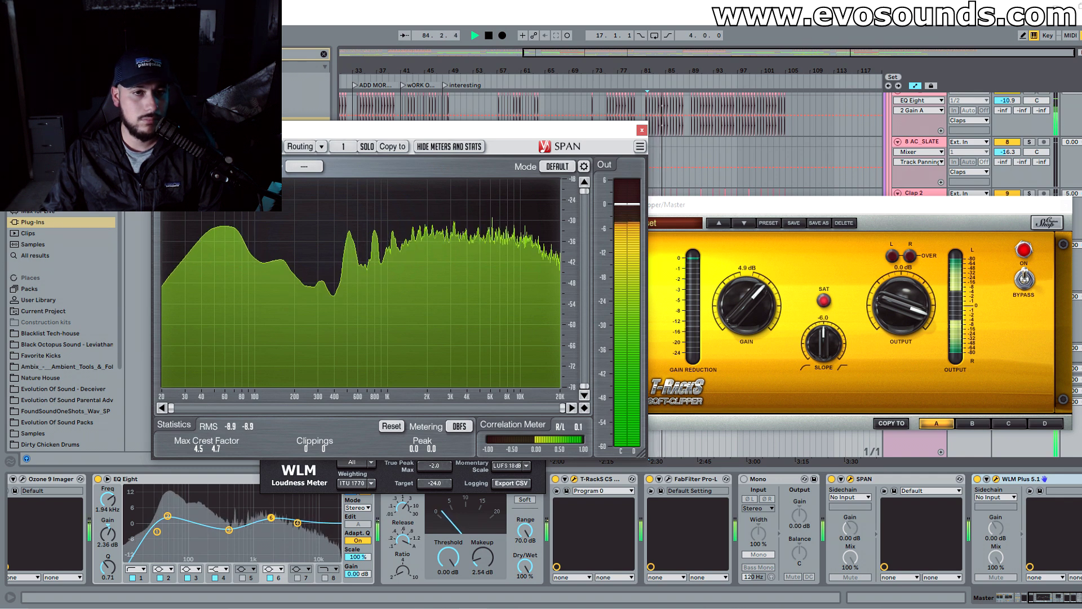
pyautogui.click(642, 131)
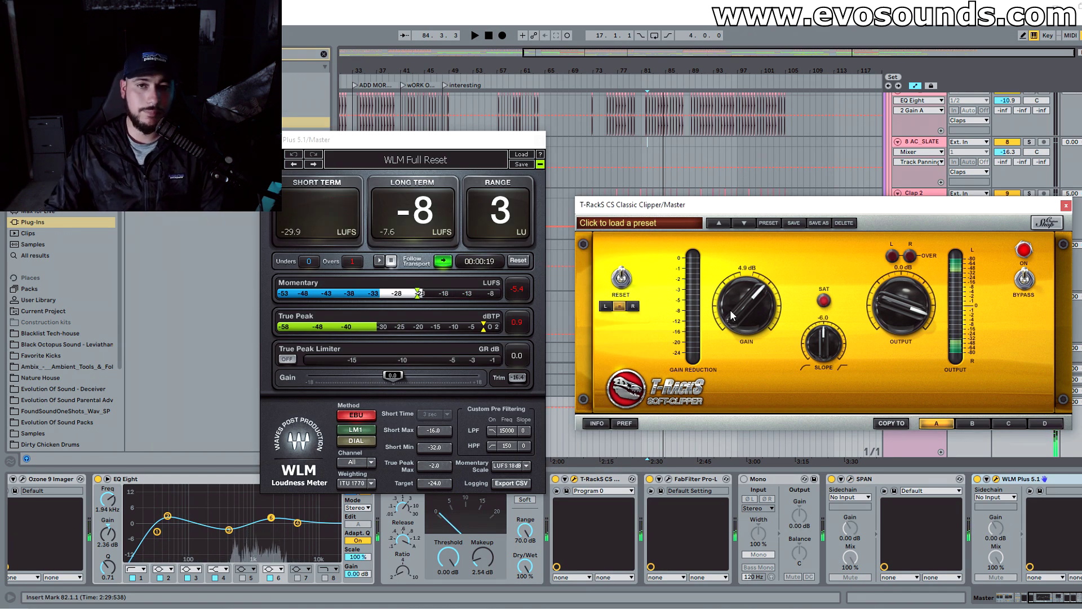
# Step: Set the T-RackS clipper's gain to 4 dB and replay the mix from bar 82
pyautogui.click(747, 269)
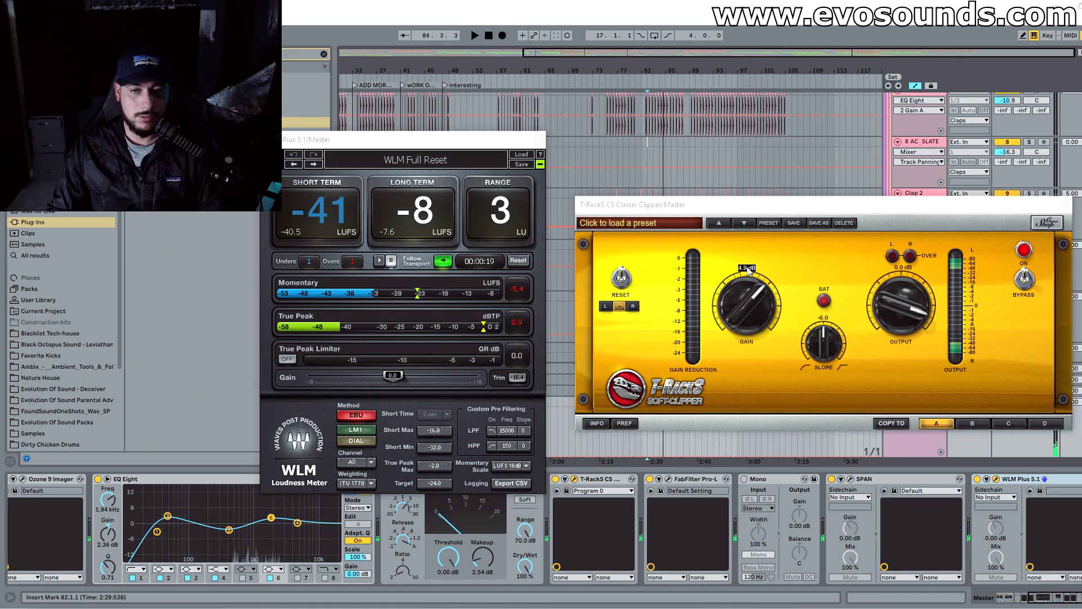
pyautogui.write('4')
pyautogui.press('Return')
pyautogui.press('space')
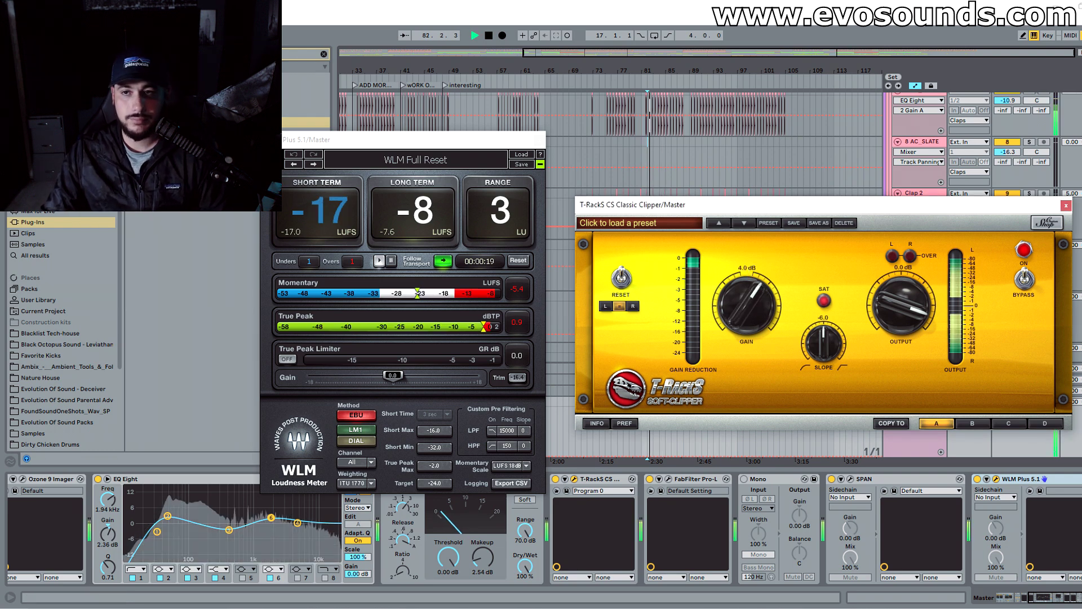
# Step: Replace the open clipper window with Pro-L beside the loudness meter, set its gain to +4 dB, play the mix, and close Pro-L
pyautogui.click(1066, 206)
pyautogui.click(669, 479)
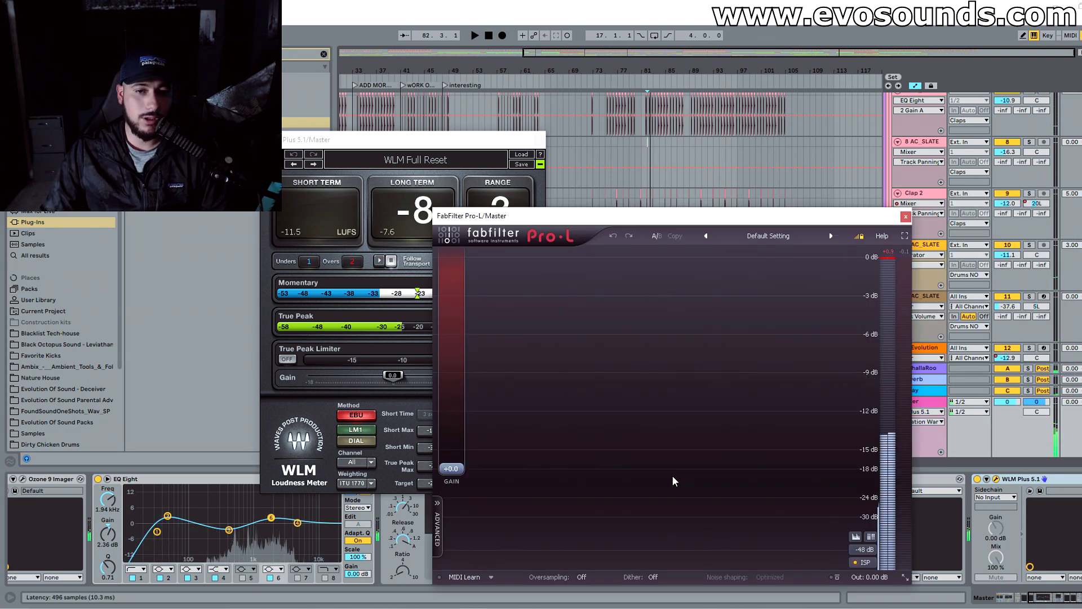
pyautogui.moveTo(549, 225); pyautogui.dragTo(658, 148)
pyautogui.moveTo(570, 390); pyautogui.dragTo(583, 362)
pyautogui.press('space')
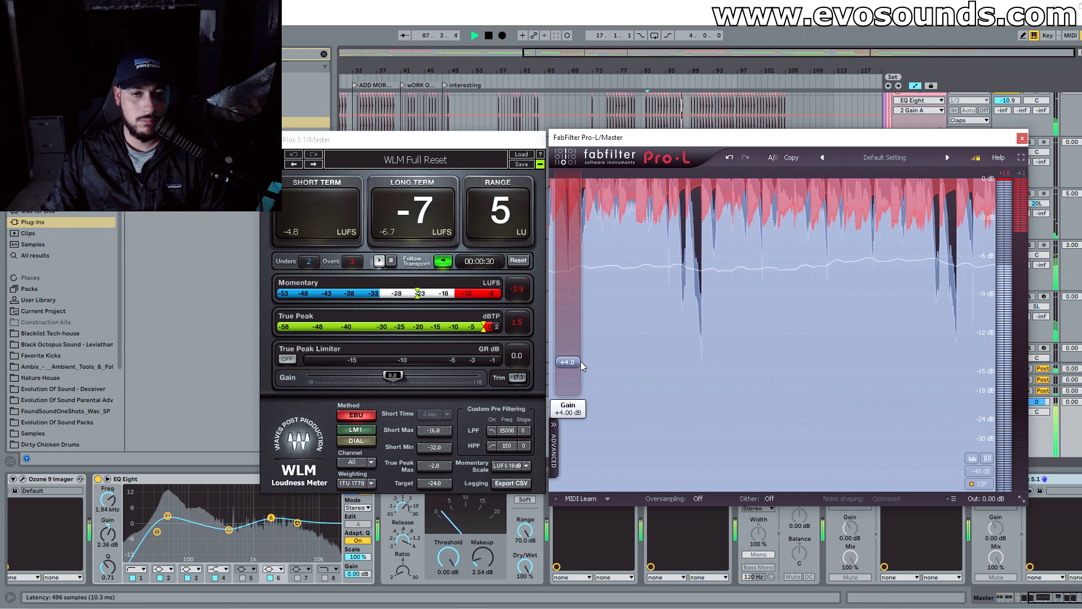
pyautogui.click(1022, 139)
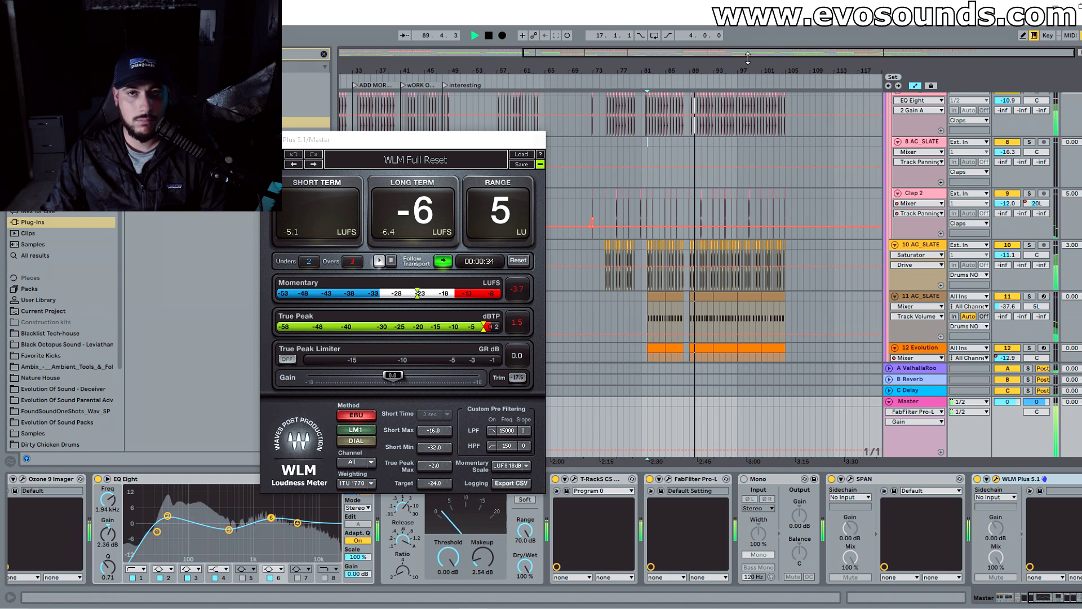
# Step: Place SPAN beside the loudness meter and examine the master's low-frequency peak during playback, stopping at bar 94
pyautogui.click(850, 480)
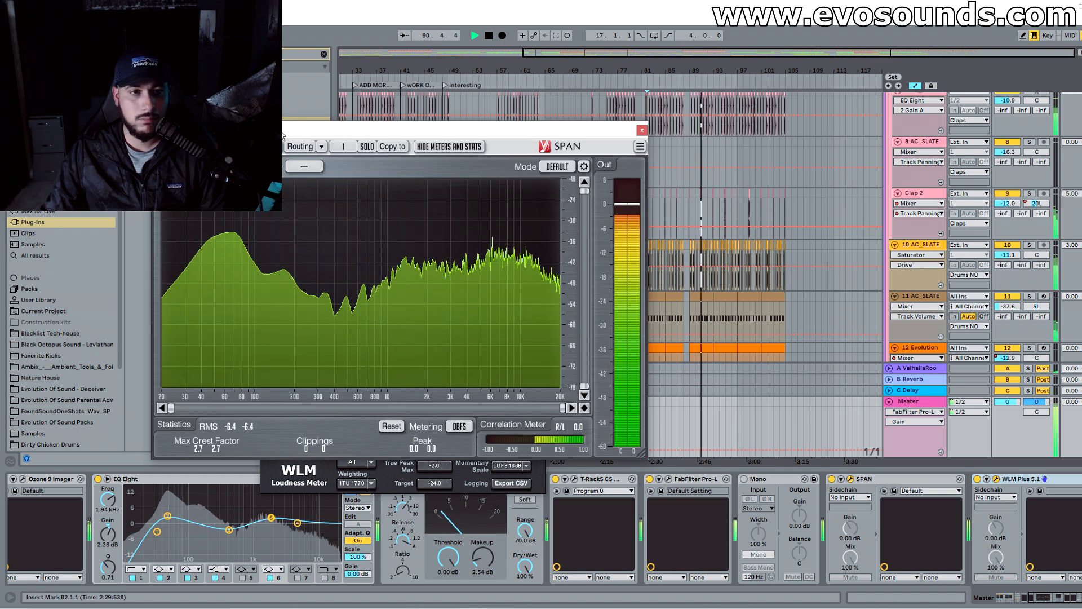
pyautogui.moveTo(284, 135); pyautogui.dragTo(798, 133)
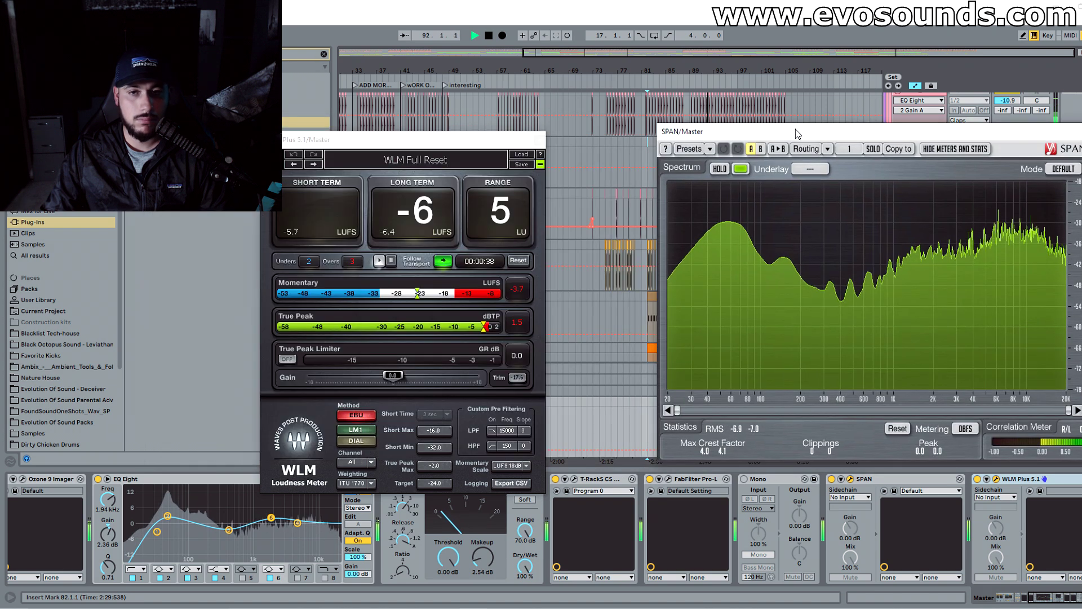
pyautogui.moveTo(729, 224)
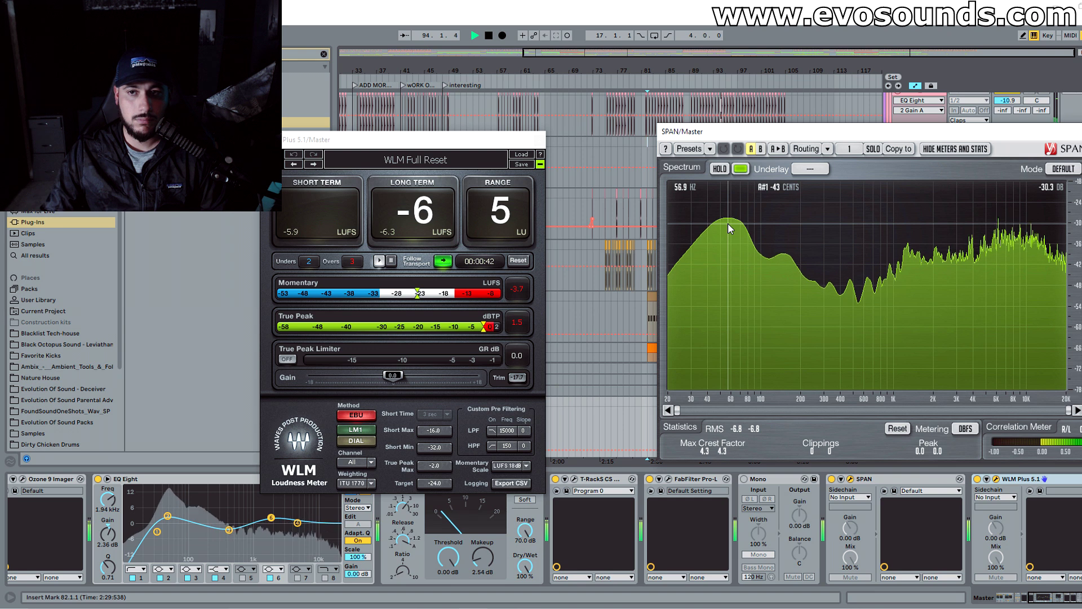
pyautogui.press('space')
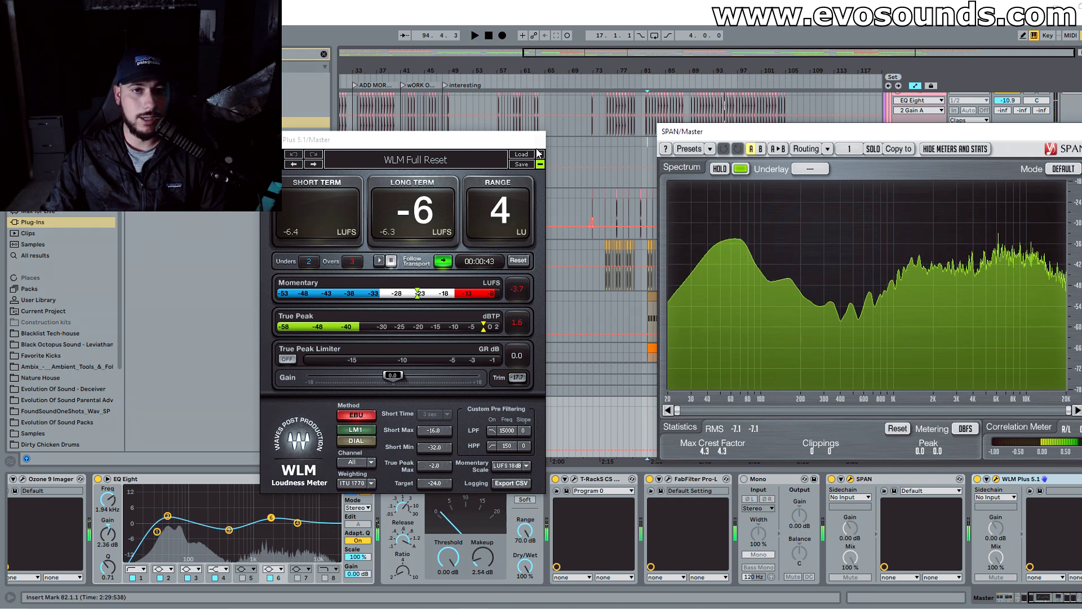
# Step: Close the loudness meter, play the mix from bar 51, and move the SPAN window clear of the track headers
pyautogui.click(478, 141)
pyautogui.moveTo(563, 57); pyautogui.dragTo(383, 55)
pyautogui.click(539, 141)
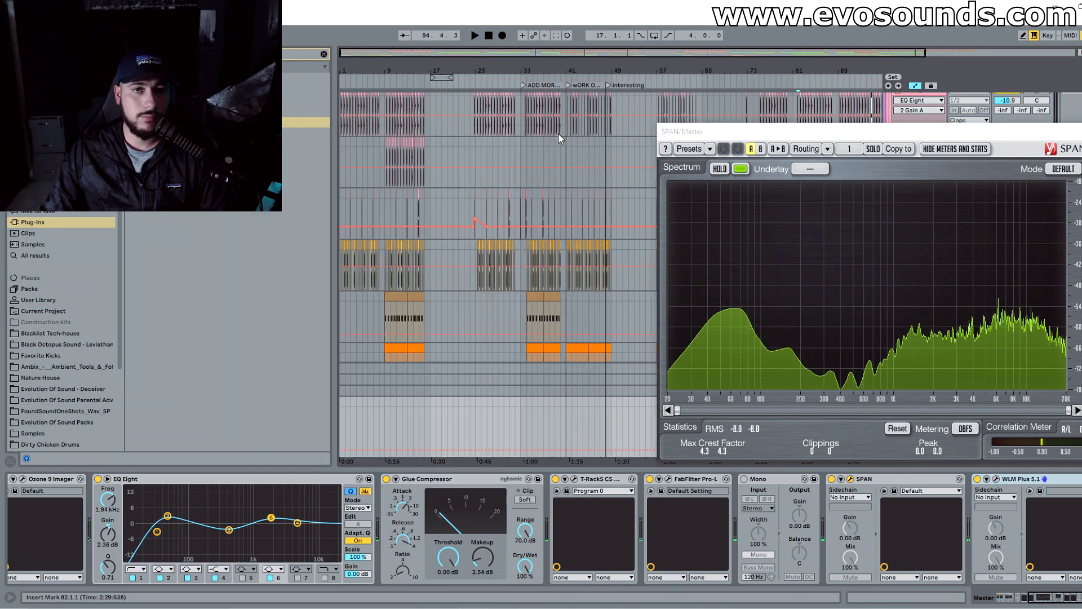
pyautogui.moveTo(694, 135); pyautogui.dragTo(784, 135)
pyautogui.moveTo(649, 56); pyautogui.dragTo(648, 83)
pyautogui.click(620, 161)
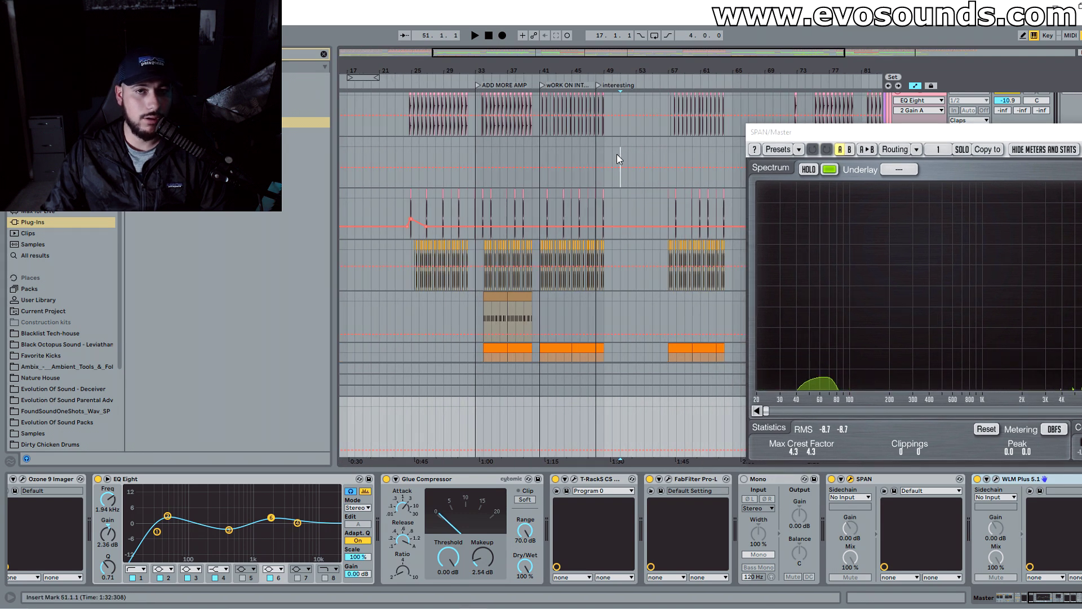
pyautogui.press('space')
pyautogui.moveTo(790, 132); pyautogui.dragTo(149, 127)
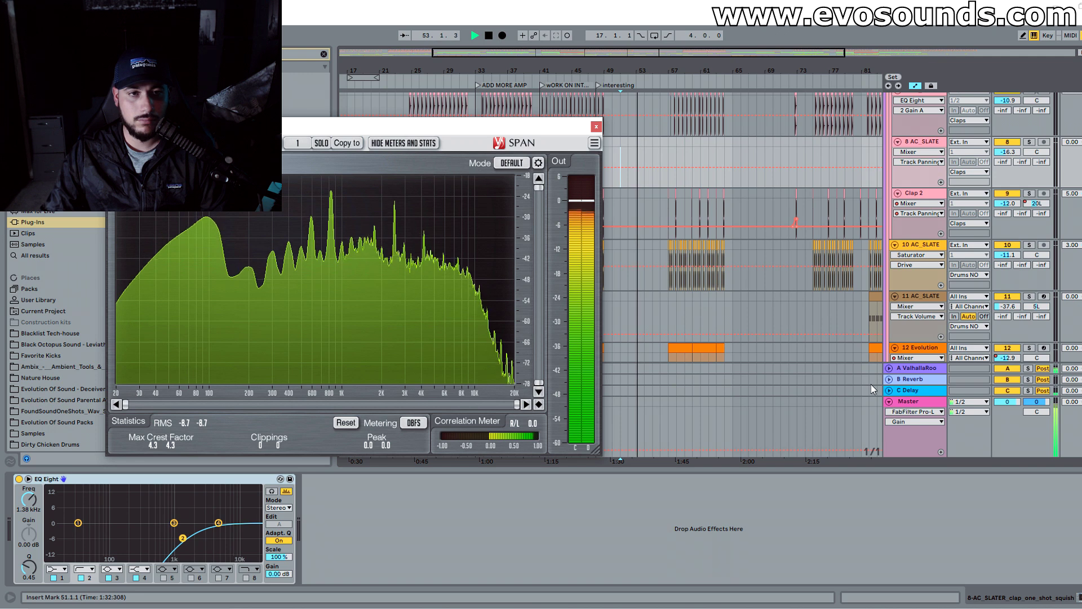
# Step: Reopen the WLM meter from the master beside SPAN, monitor loudness and spectrum until bar 77, and close both windows
pyautogui.click(871, 406)
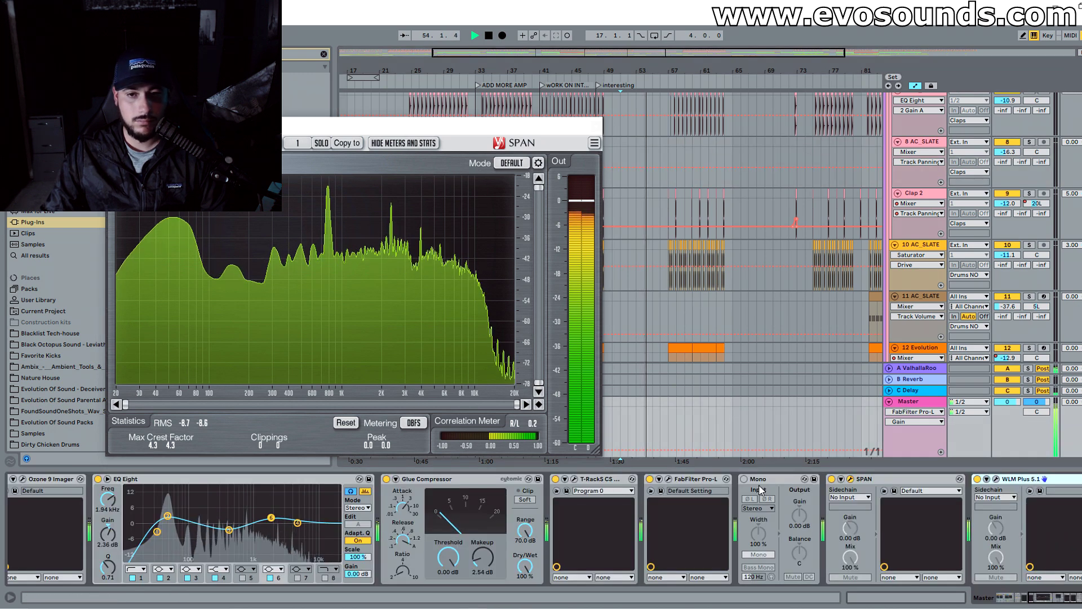
pyautogui.click(996, 479)
pyautogui.moveTo(355, 147); pyautogui.dragTo(860, 134)
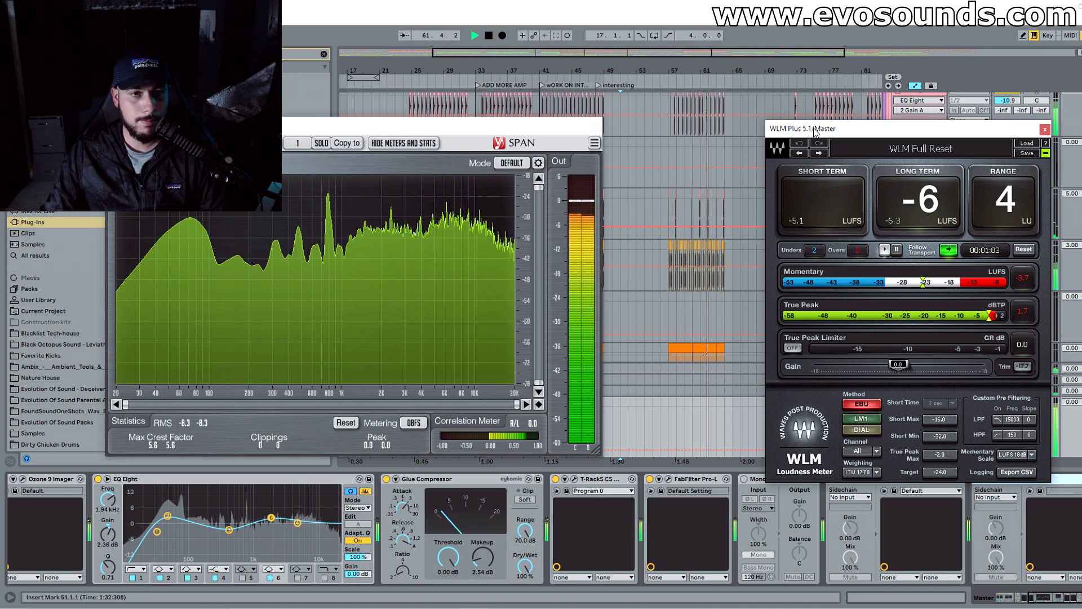
pyautogui.moveTo(722, 71); pyautogui.dragTo(608, 94)
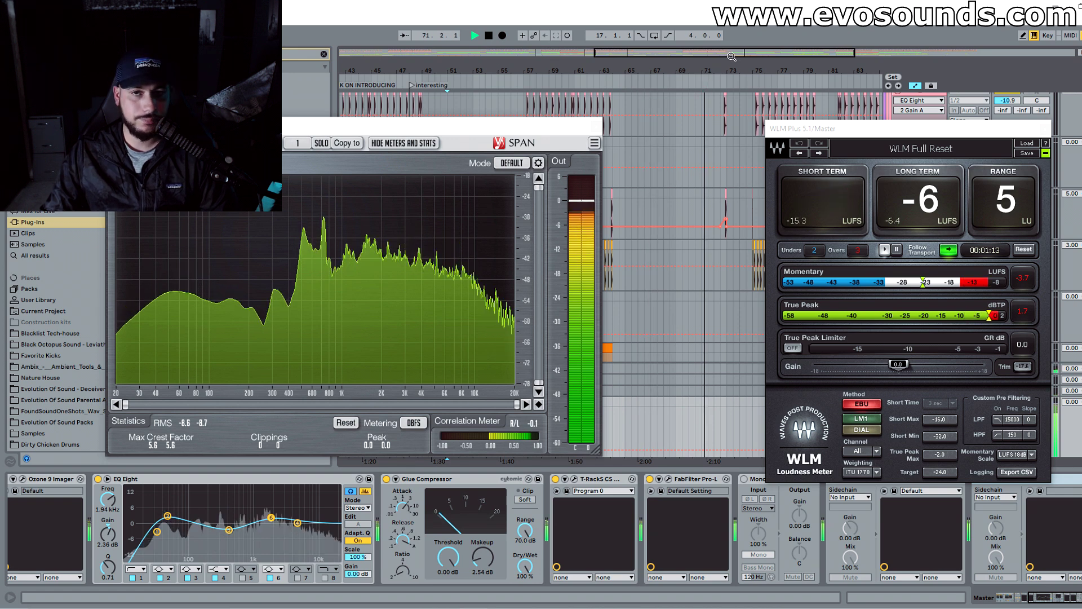
pyautogui.moveTo(753, 53); pyautogui.dragTo(789, 54)
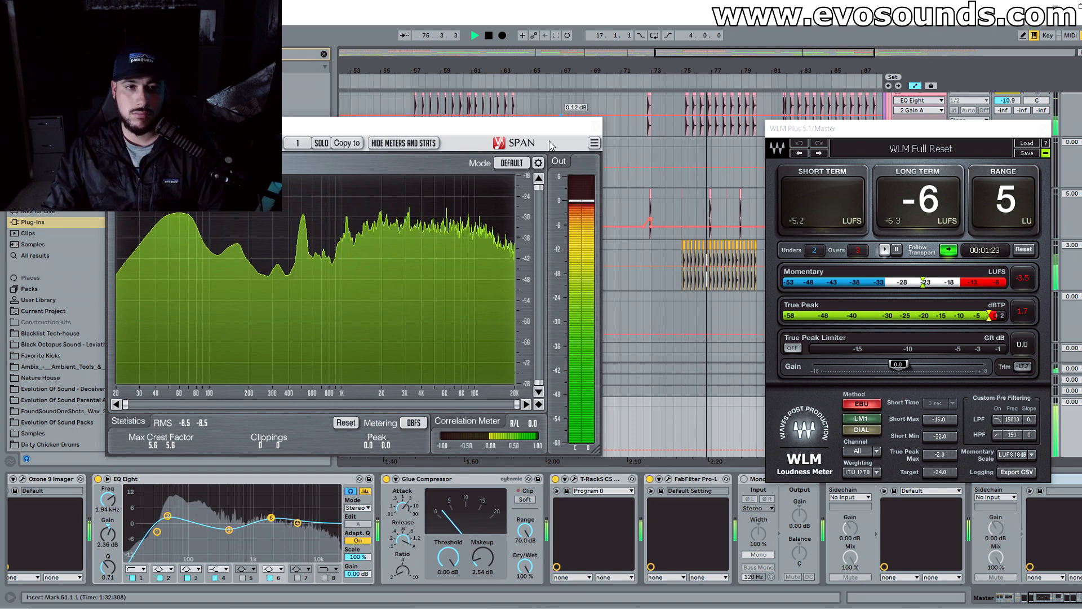
pyautogui.press('space')
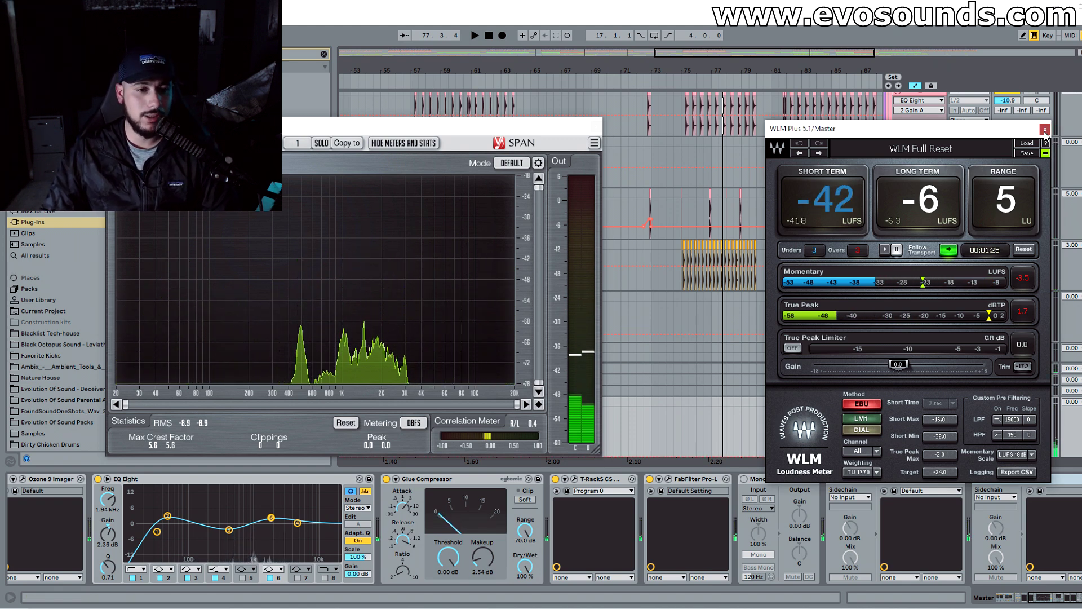
pyautogui.click(1044, 131)
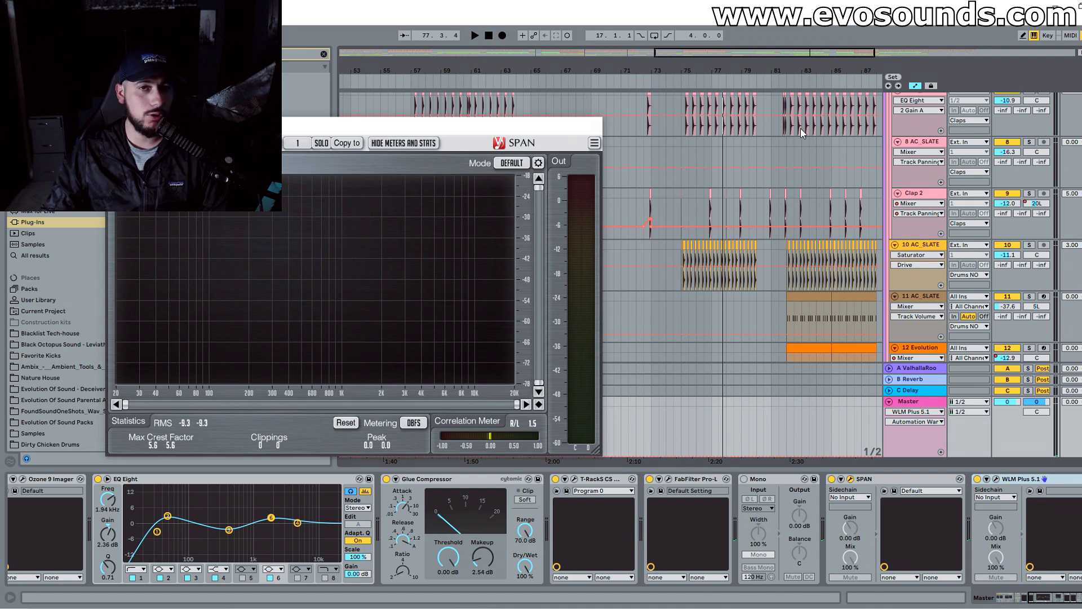
pyautogui.click(596, 127)
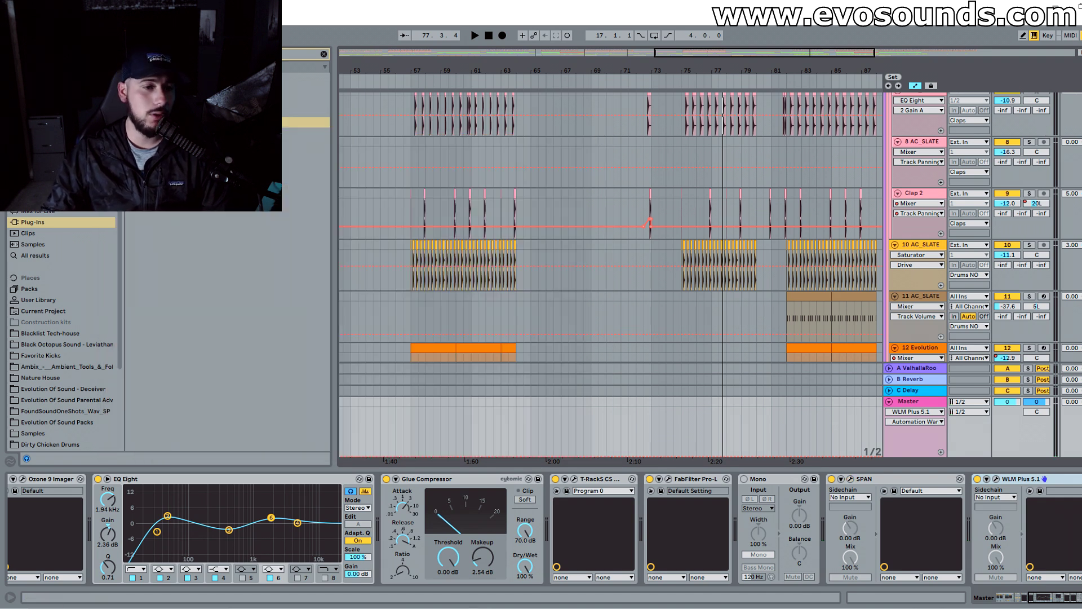
# Step: Toggle the master's EQ Eight off and on, and play the mix from bar 89 with the master's devices shown
pyautogui.click(99, 478)
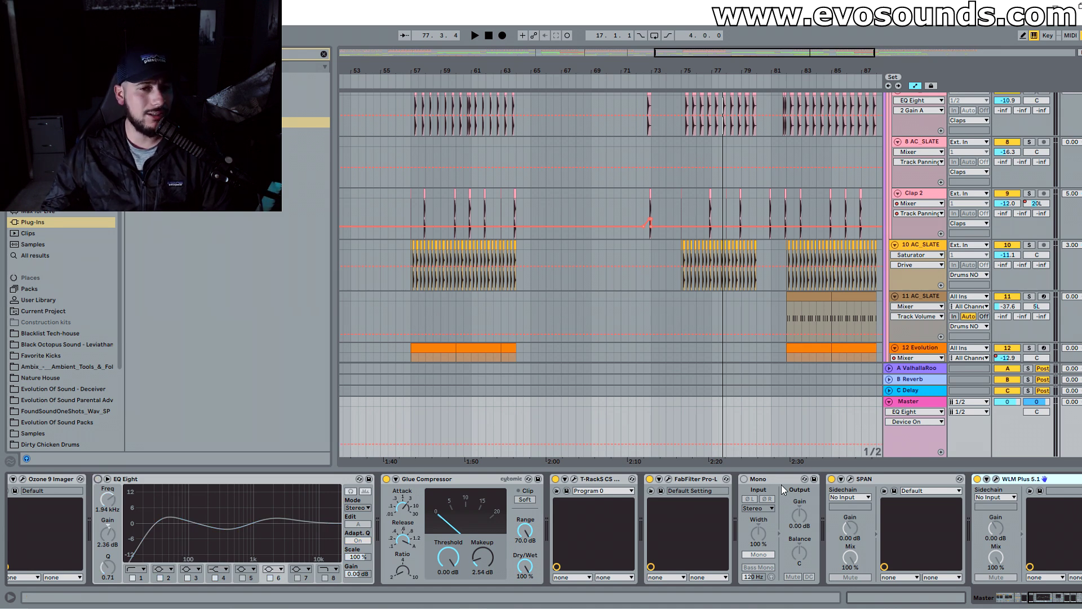
pyautogui.click(98, 479)
pyautogui.moveTo(696, 55); pyautogui.dragTo(798, 54)
pyautogui.click(641, 279)
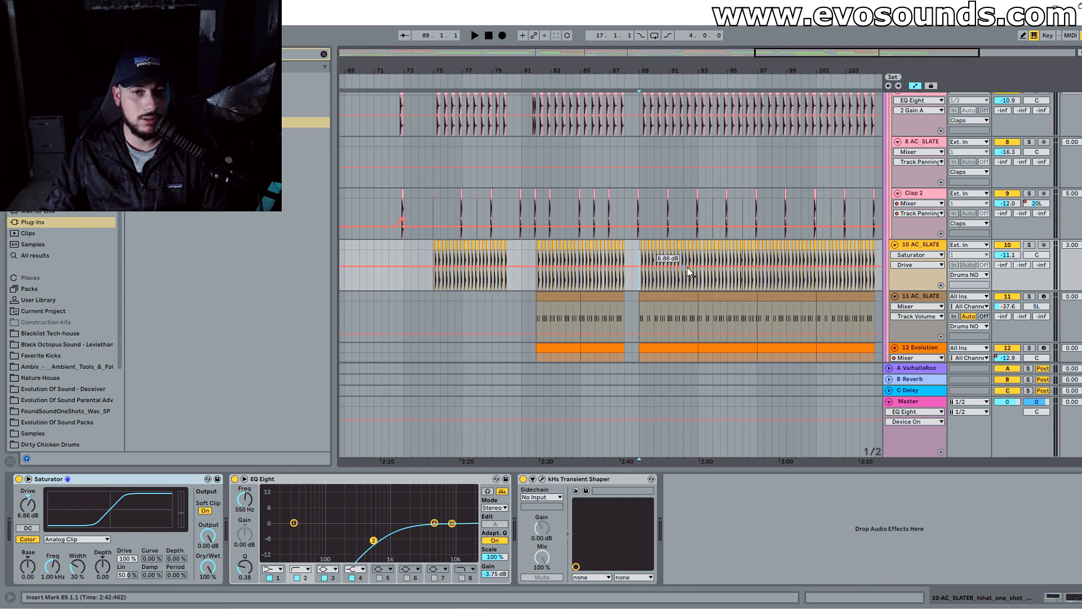
pyautogui.press('space')
pyautogui.click(918, 405)
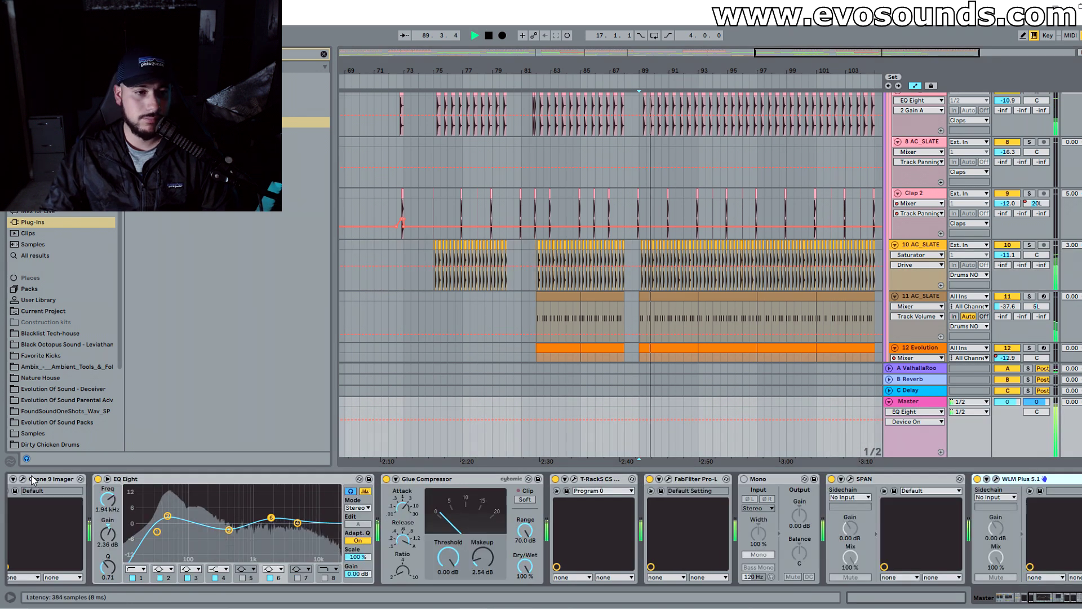
# Step: Replay the mix from bar 82 and compare the master with EQ Eight bypassed and active, leaving it active
pyautogui.press('space')
pyautogui.click(537, 316)
pyautogui.click(922, 405)
pyautogui.click(223, 463)
pyautogui.click(98, 479)
pyautogui.press('space')
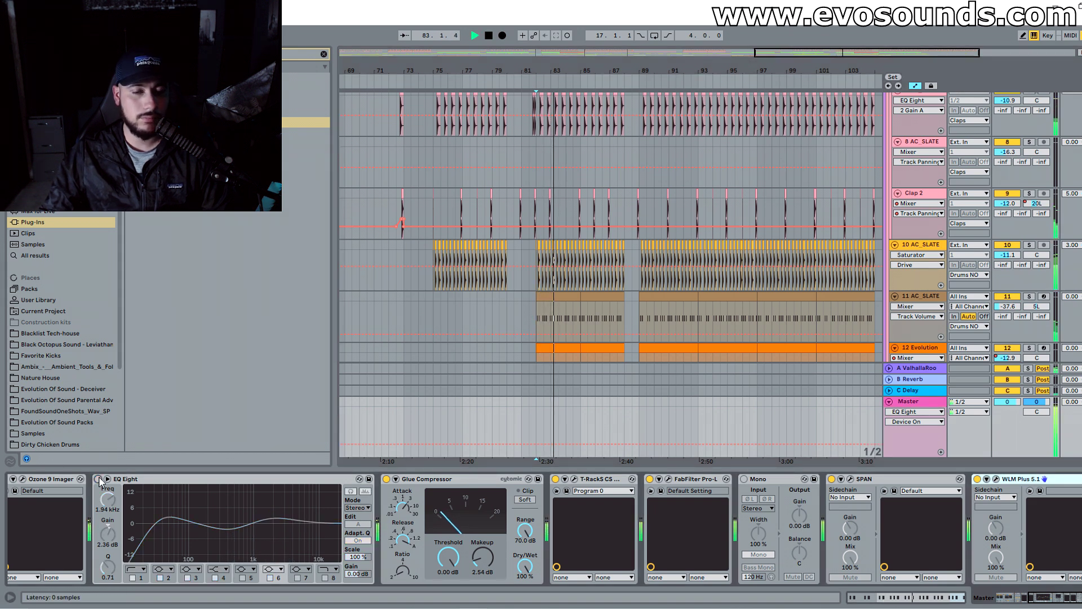
pyautogui.click(98, 479)
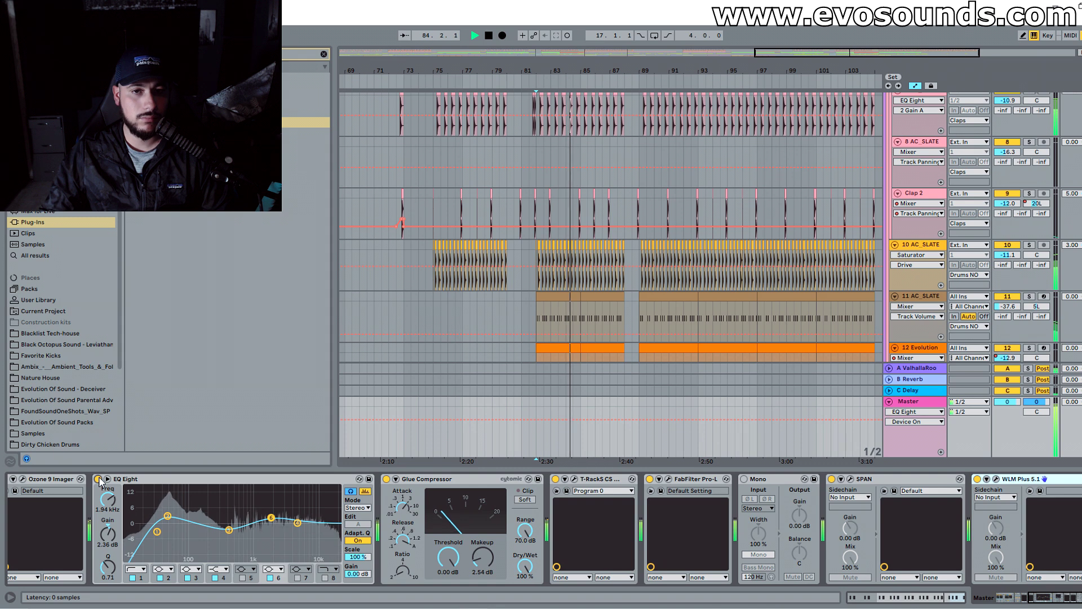
pyautogui.click(99, 479)
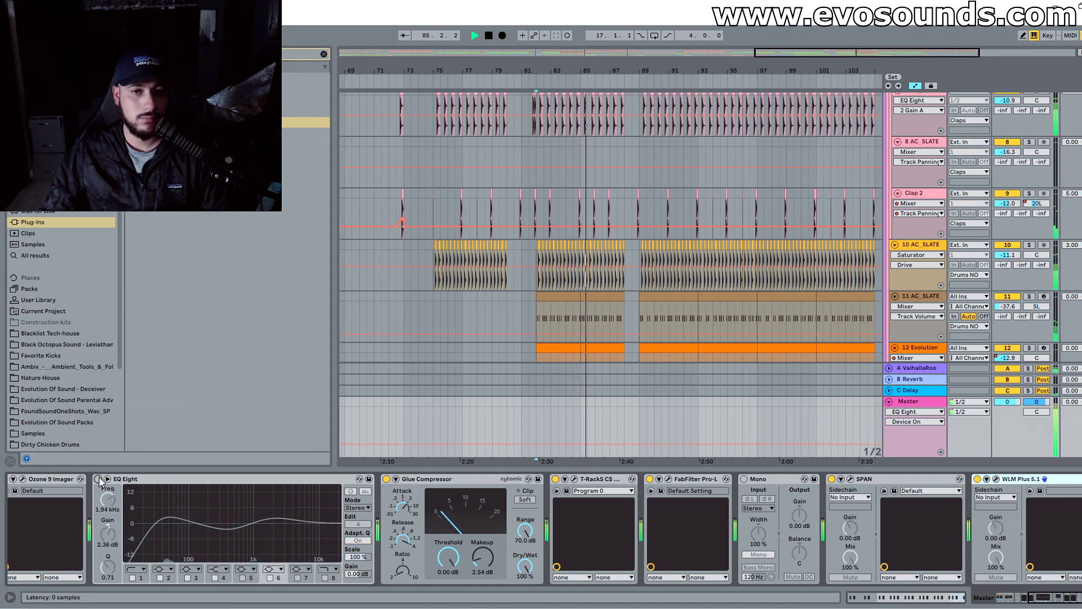
pyautogui.click(98, 479)
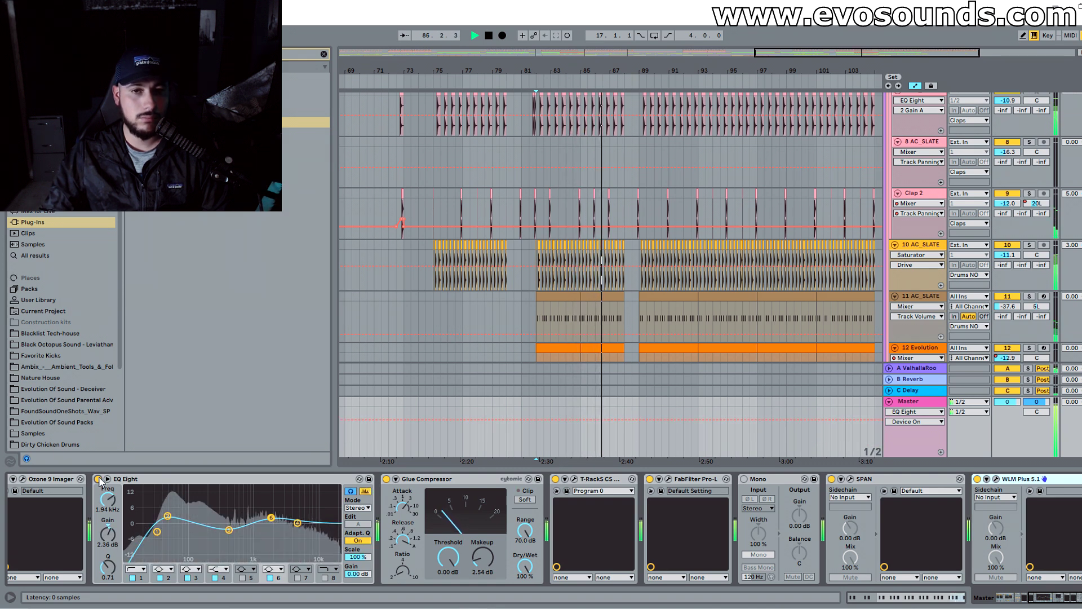
pyautogui.click(99, 479)
pyautogui.click(98, 479)
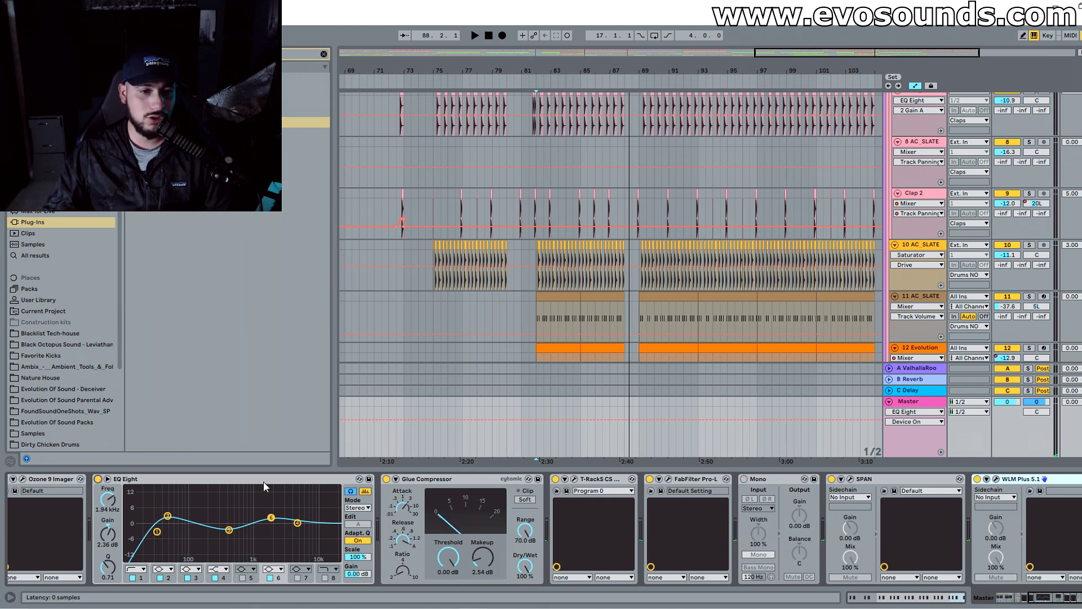
# Step: Bypass the master's EQ Eight, replay from bar 82, re-enable it for comparison, and stop playback
pyautogui.click(98, 479)
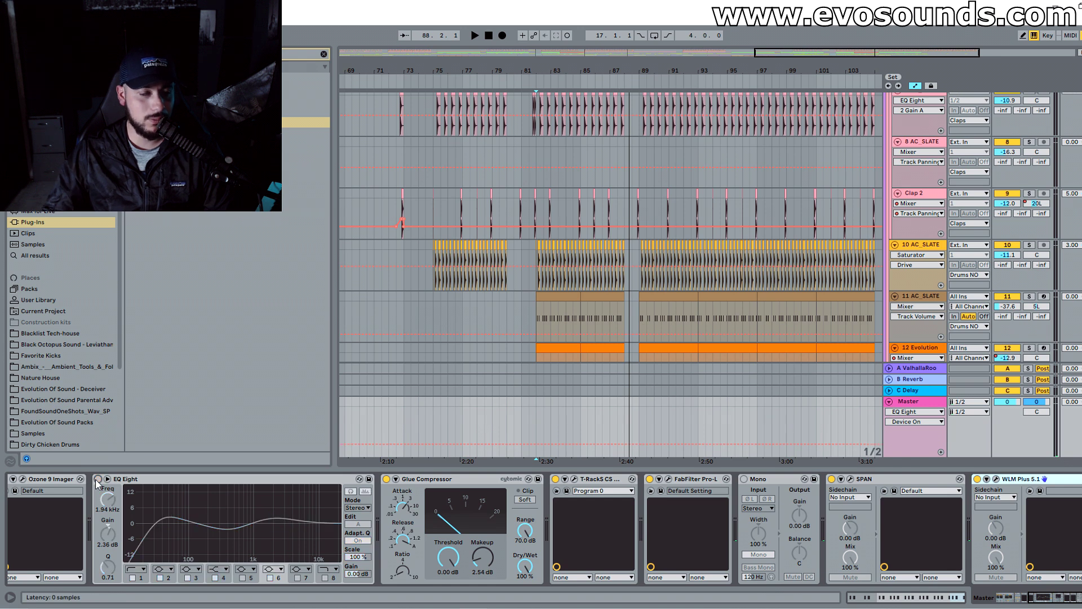
pyautogui.press('space')
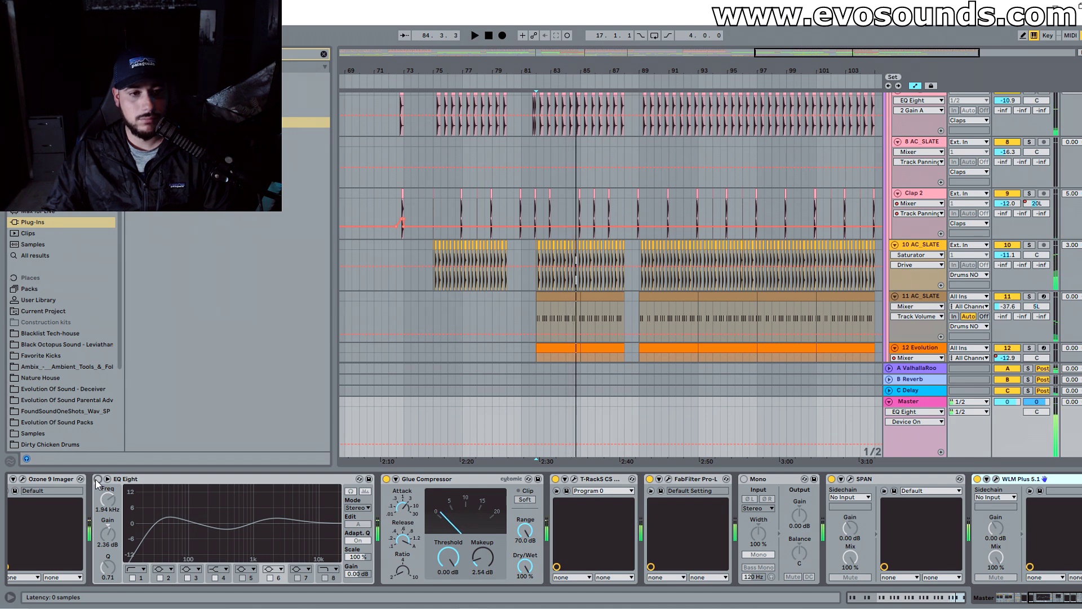
pyautogui.click(97, 479)
pyautogui.press('space')
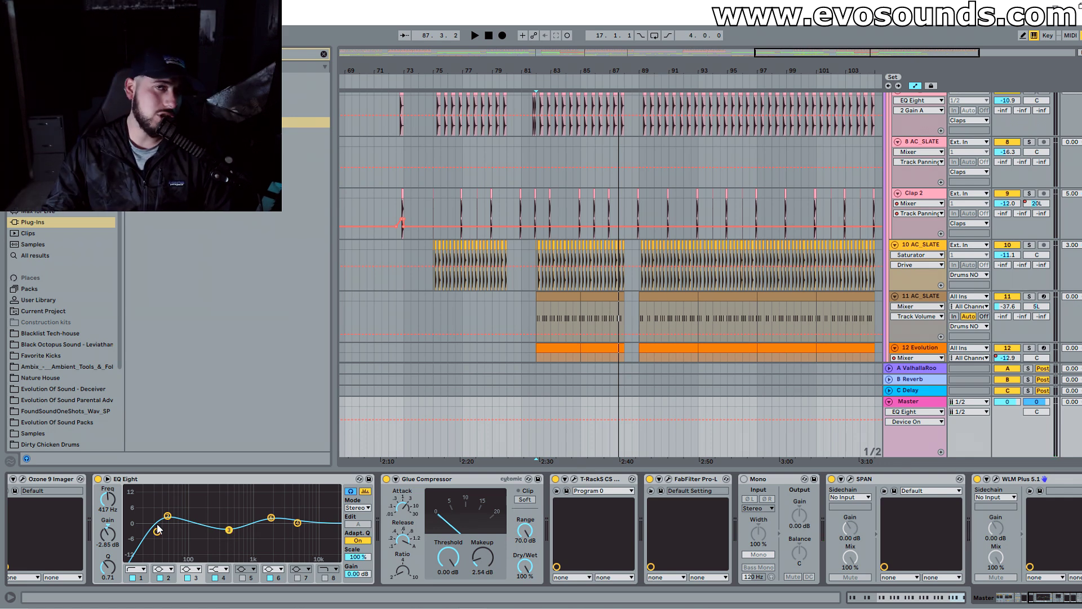
# Step: View the master's SPAN window and close it, and toggle the T-RackS clipper off and back on
pyautogui.click(849, 479)
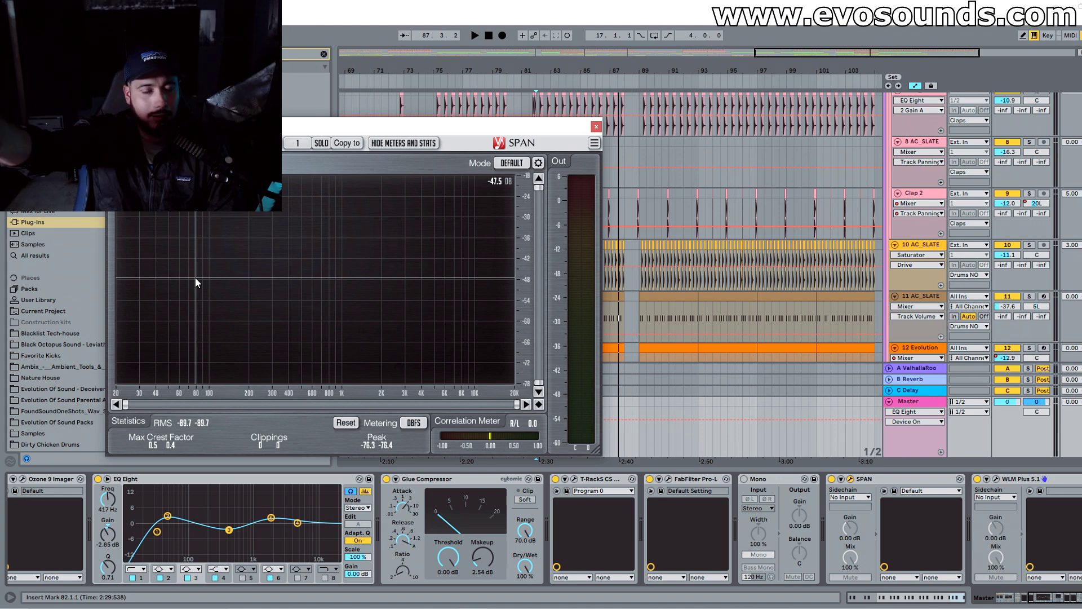
pyautogui.click(596, 127)
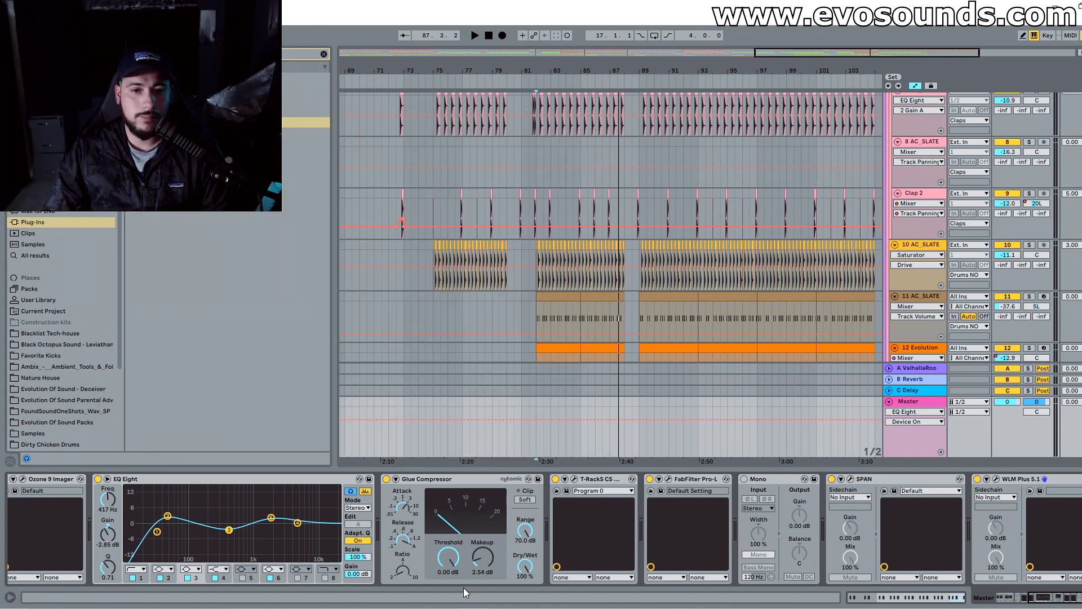
pyautogui.click(554, 480)
pyautogui.click(555, 481)
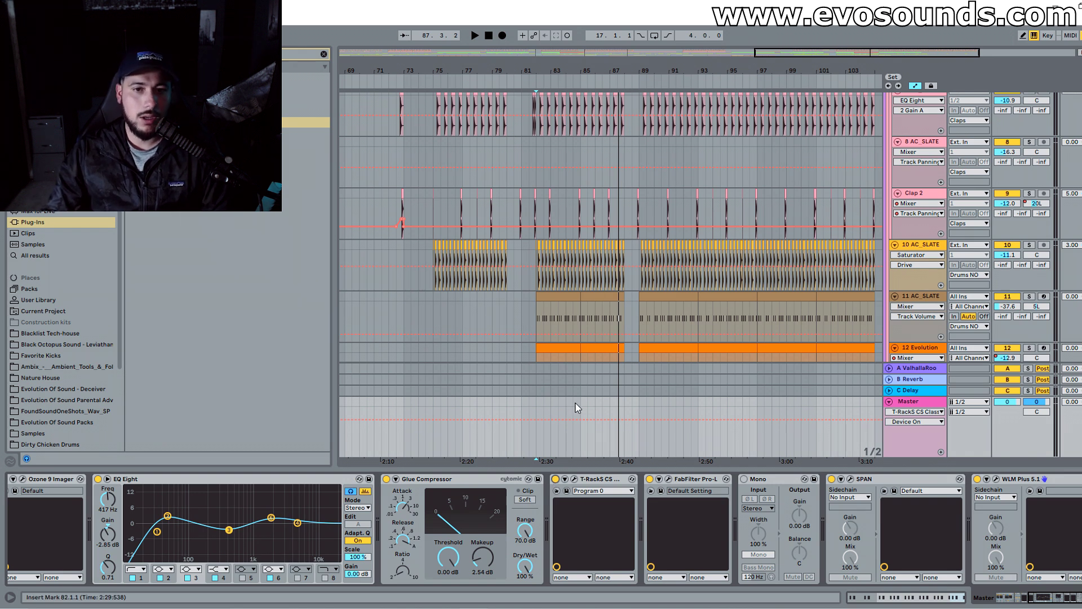
# Step: Find FabFilter Pro-MB and insert it on the master between the Glue Compressor and the T-RackS clipper
pyautogui.scroll(-3, 567, 380)
pyautogui.scroll(-4, 569, 383)
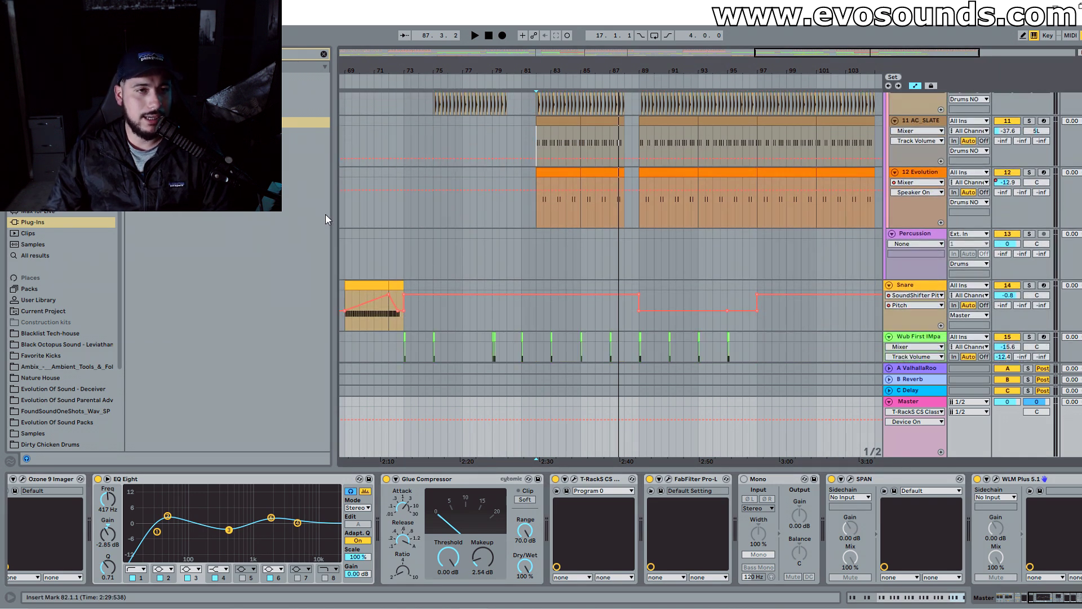
pyautogui.click(324, 55)
pyautogui.hotkey('ctrl', 'f')
pyautogui.write('s')
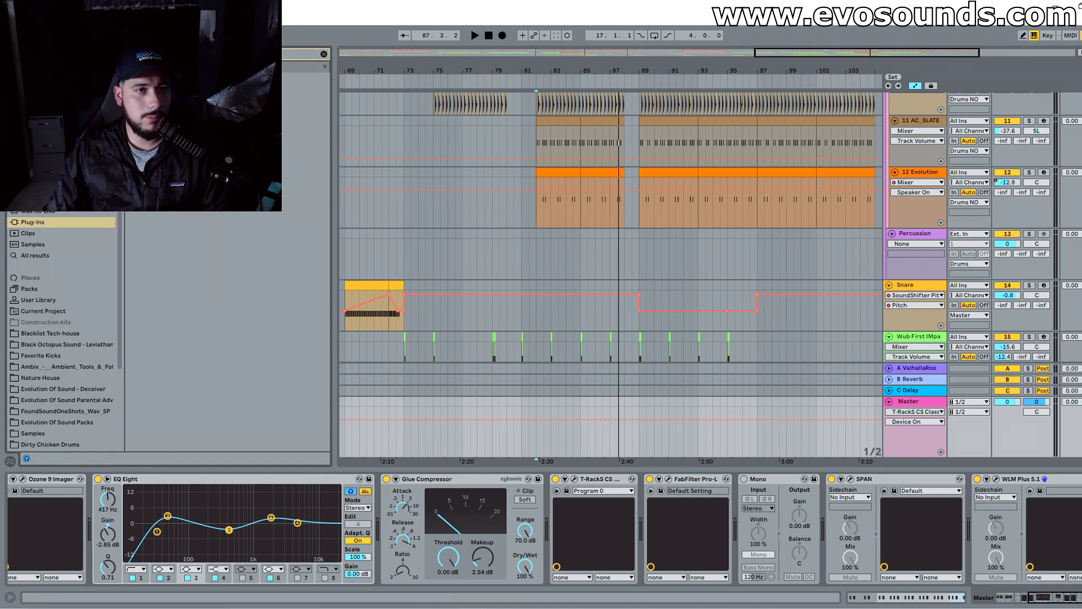
pyautogui.moveTo(305, 133); pyautogui.dragTo(535, 544)
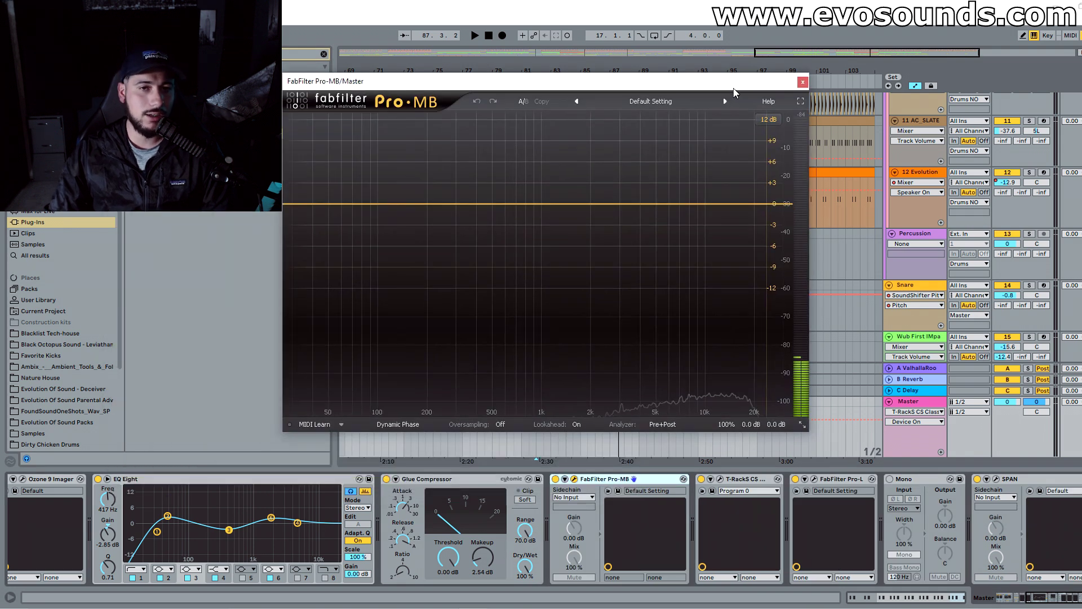
# Step: During playback, add and solo a Pro-MB band with its low crossover at about 114 Hz and high crossover between 500 Hz and 1 kHz
pyautogui.press('space')
pyautogui.click(415, 177)
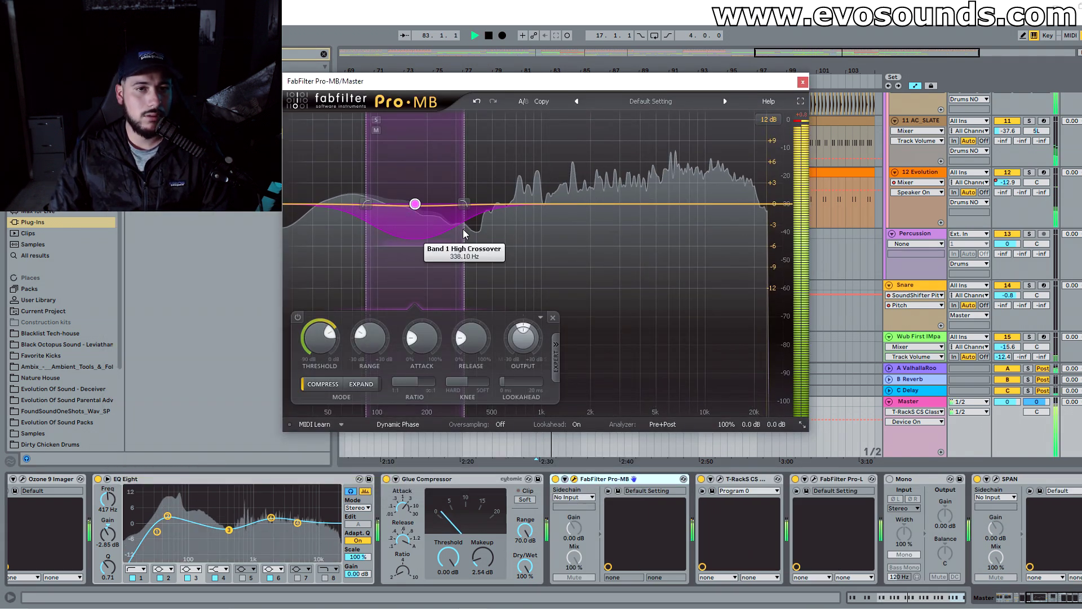
pyautogui.click(375, 121)
pyautogui.moveTo(367, 249)
pyautogui.mouseDown()
pyautogui.moveTo(314, 248)
pyautogui.moveTo(387, 249)
pyautogui.mouseUp()
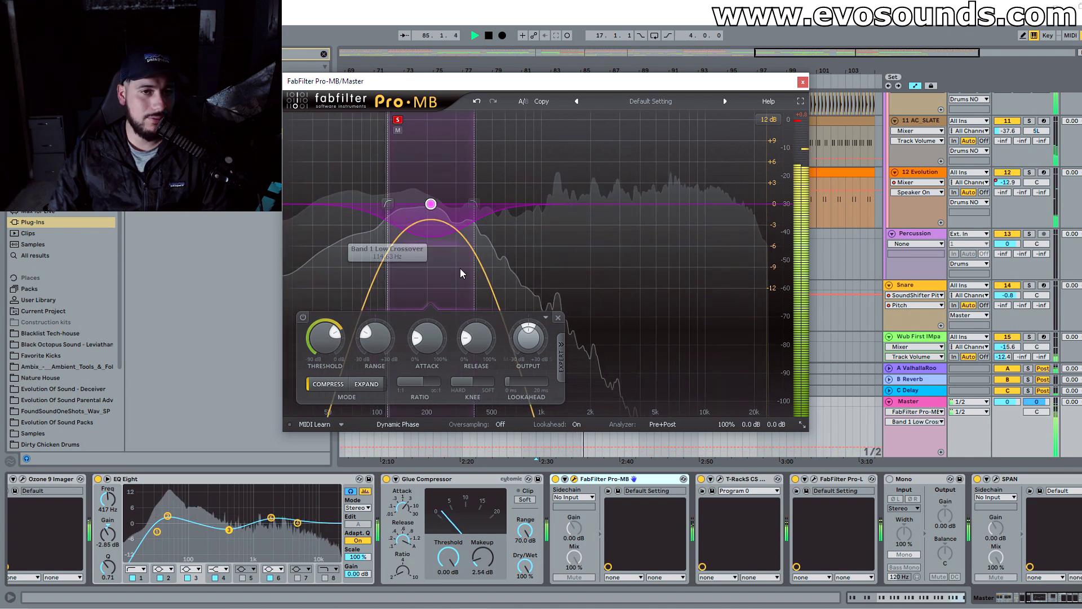
pyautogui.moveTo(473, 259); pyautogui.dragTo(526, 270)
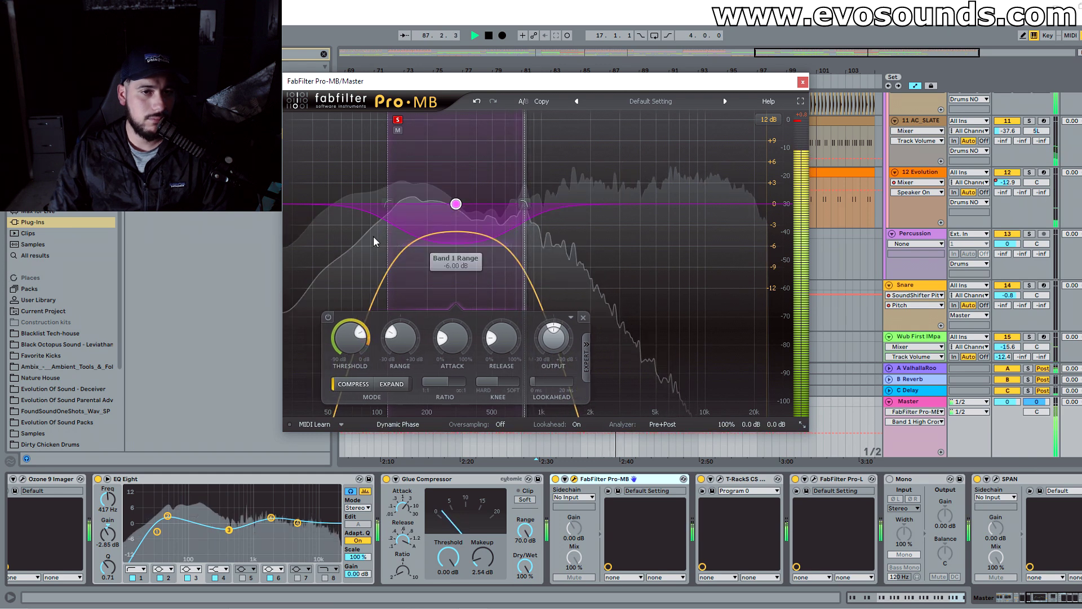
# Step: Shorten the attack of the low-mid Pro-MB band, replay from bar 82, and remove the band's solo
pyautogui.press('space')
pyautogui.moveTo(342, 347); pyautogui.dragTo(343, 352)
pyautogui.moveTo(452, 338); pyautogui.dragTo(451, 361)
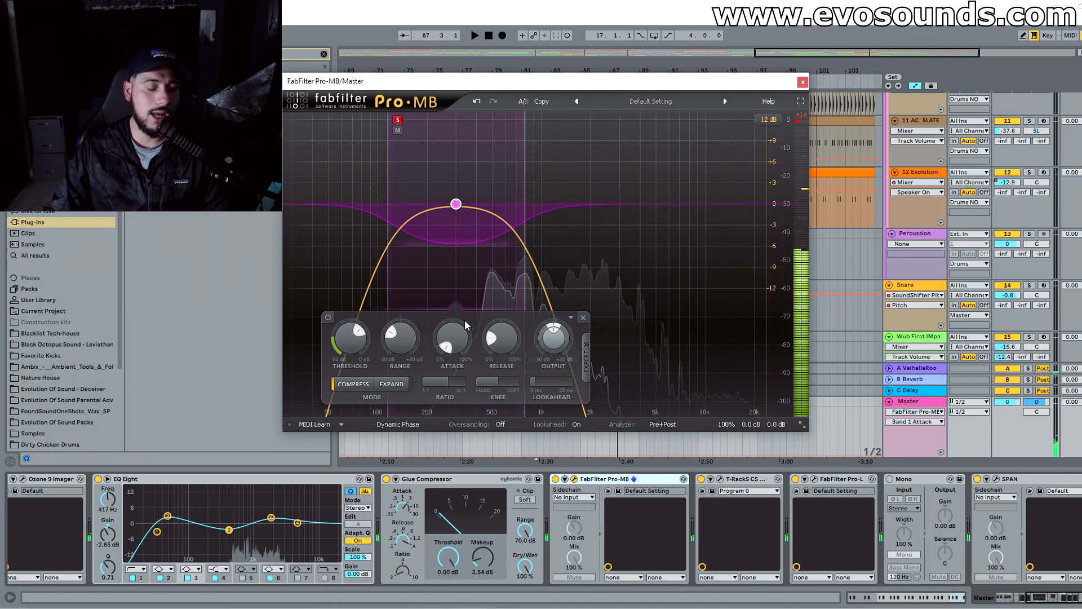
pyautogui.press('space')
pyautogui.click(397, 119)
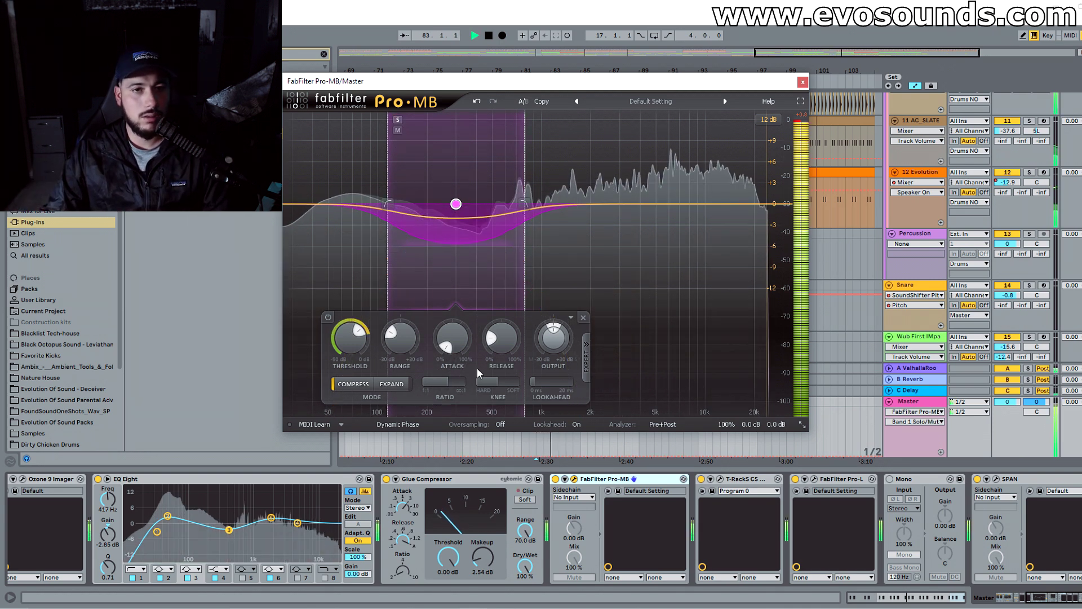
# Step: Compare the master with Pro-MB bypassed and active, close its window, and stop playback
pyautogui.click(556, 480)
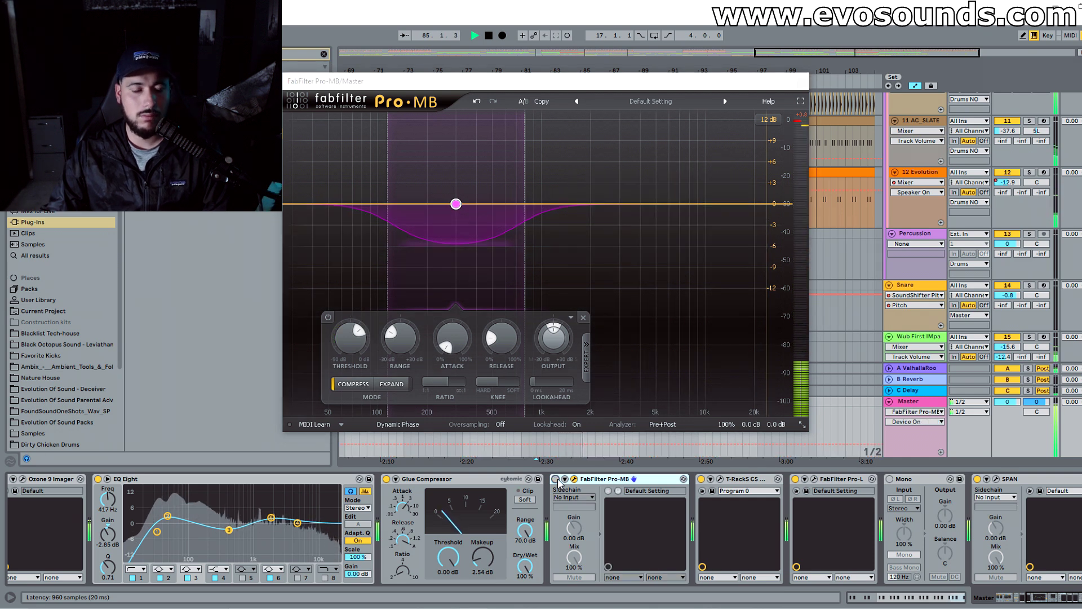
pyautogui.click(556, 480)
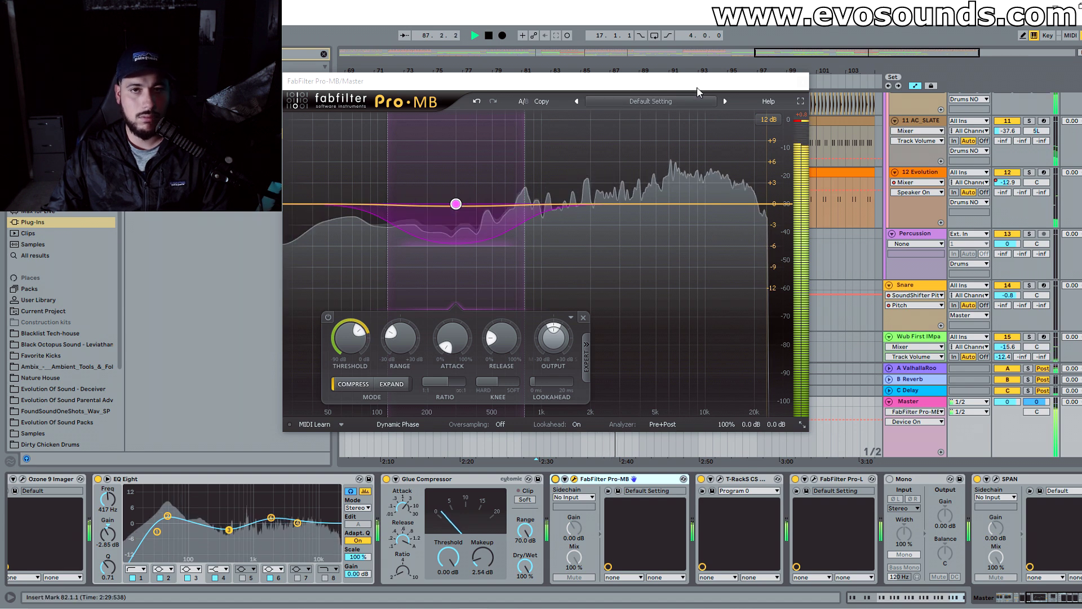
pyautogui.click(801, 81)
pyautogui.press('space')
# Step: Play the first drop from bar 9, compare the master with Pro-MB bypassed and active, and stop playback
pyautogui.doubleClick(833, 52)
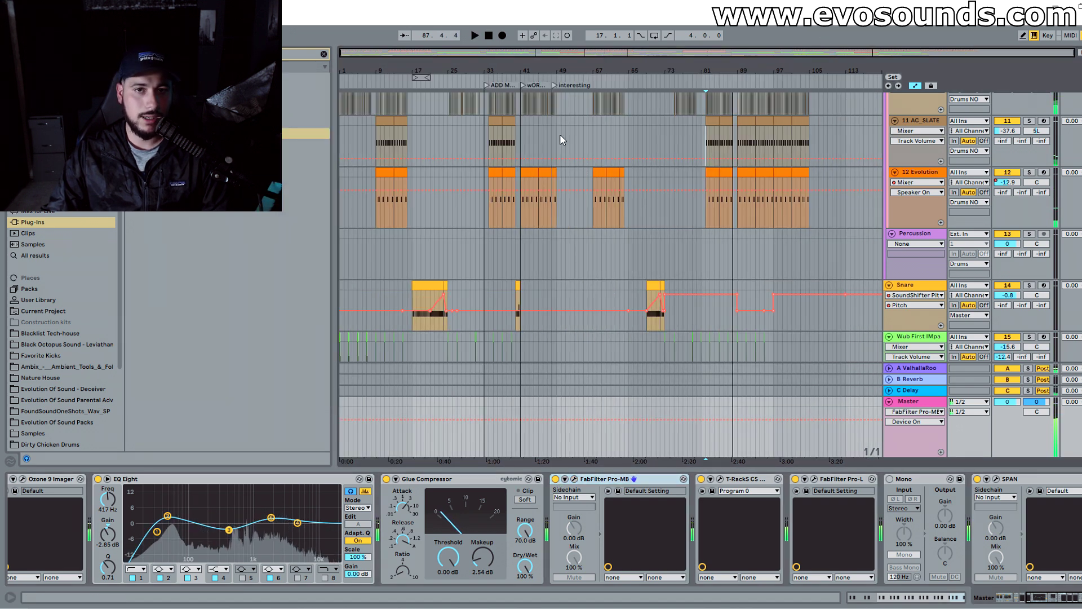
pyautogui.scroll(2, 395, 175)
pyautogui.click(344, 175)
pyautogui.click(373, 175)
pyautogui.press('space')
pyautogui.click(921, 410)
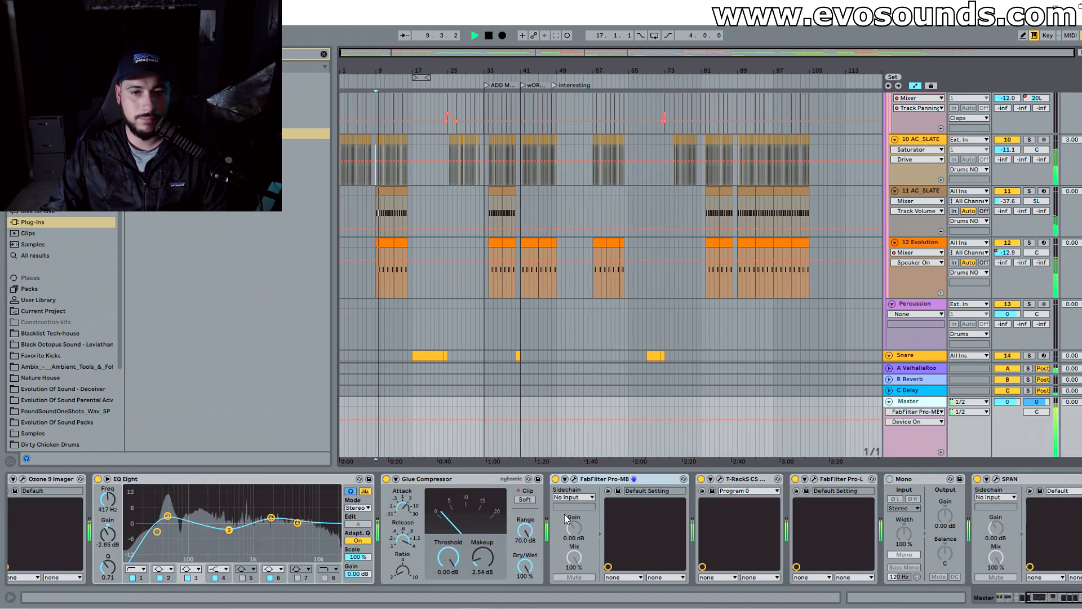
pyautogui.click(555, 480)
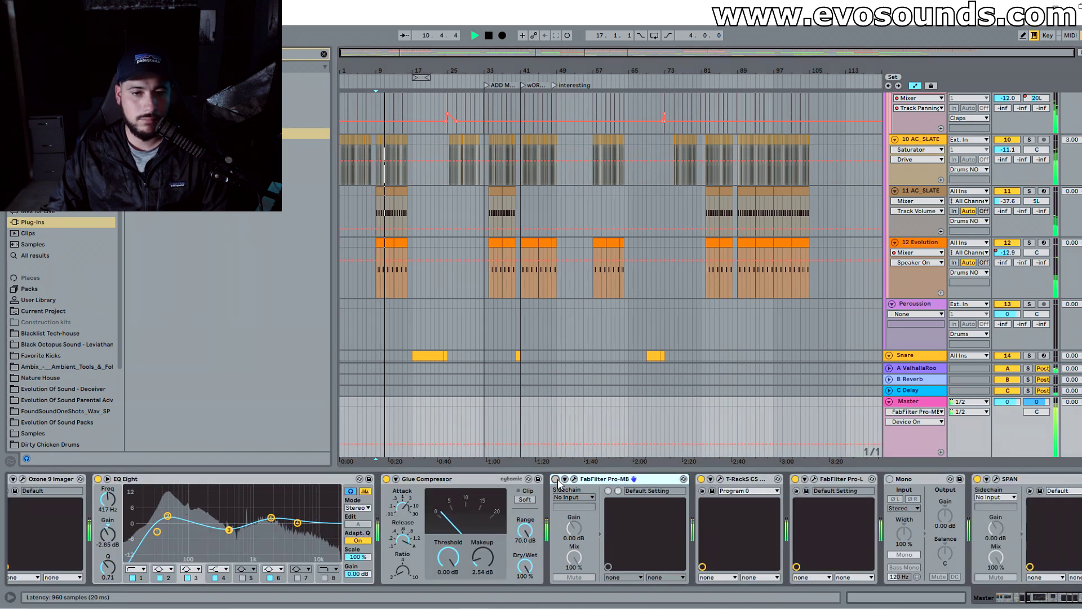
pyautogui.click(557, 480)
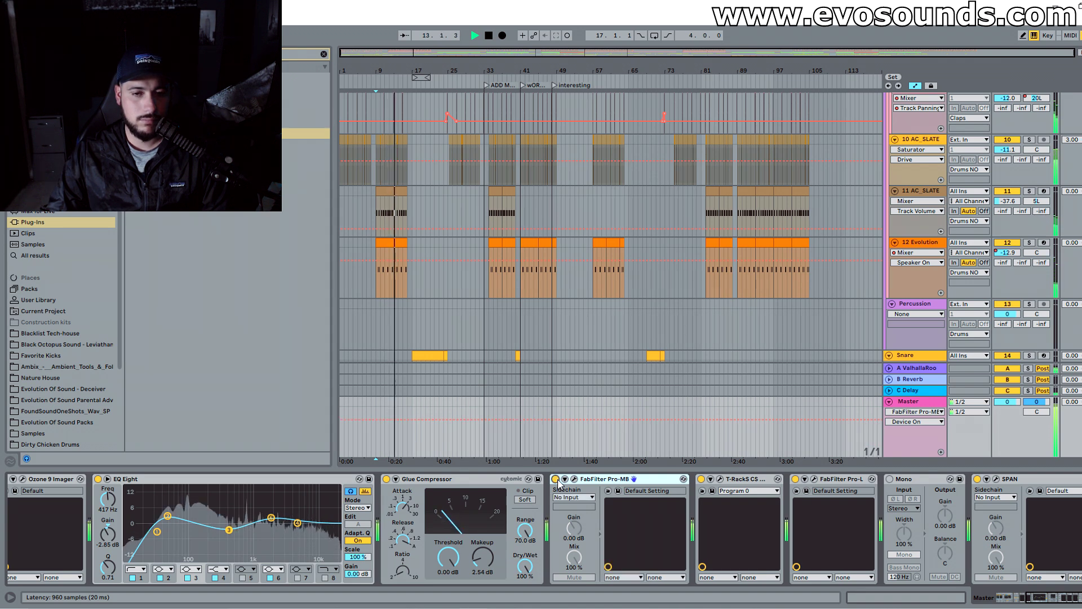
pyautogui.press('space')
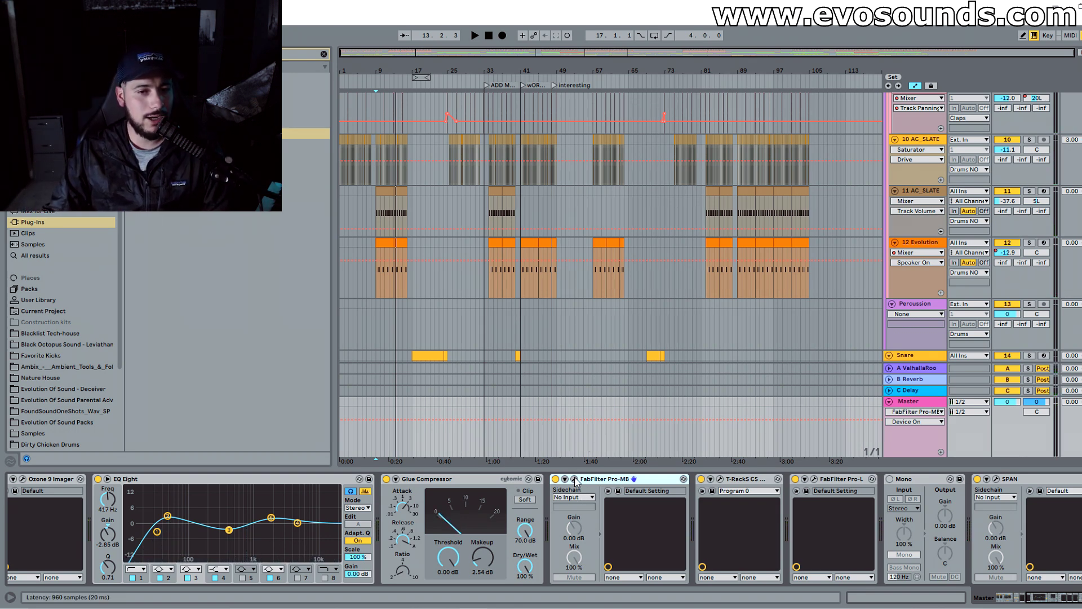
# Step: Check Pro-MB's band settings, delete the plug-in from the master, and select band 2 of the master's EQ Eight
pyautogui.click(575, 479)
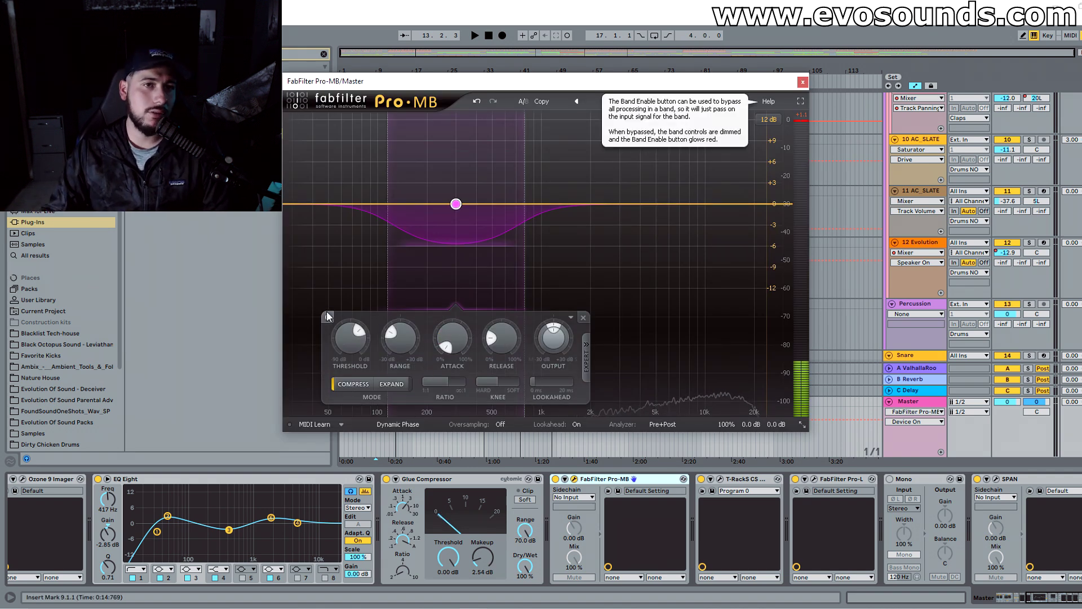
pyautogui.click(803, 82)
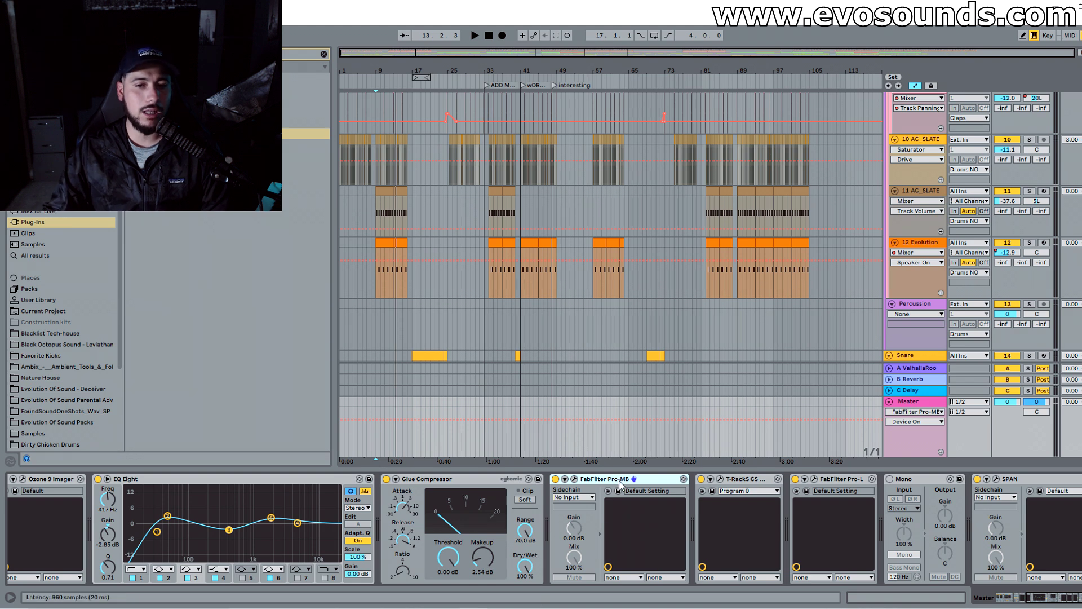
pyautogui.press('Delete')
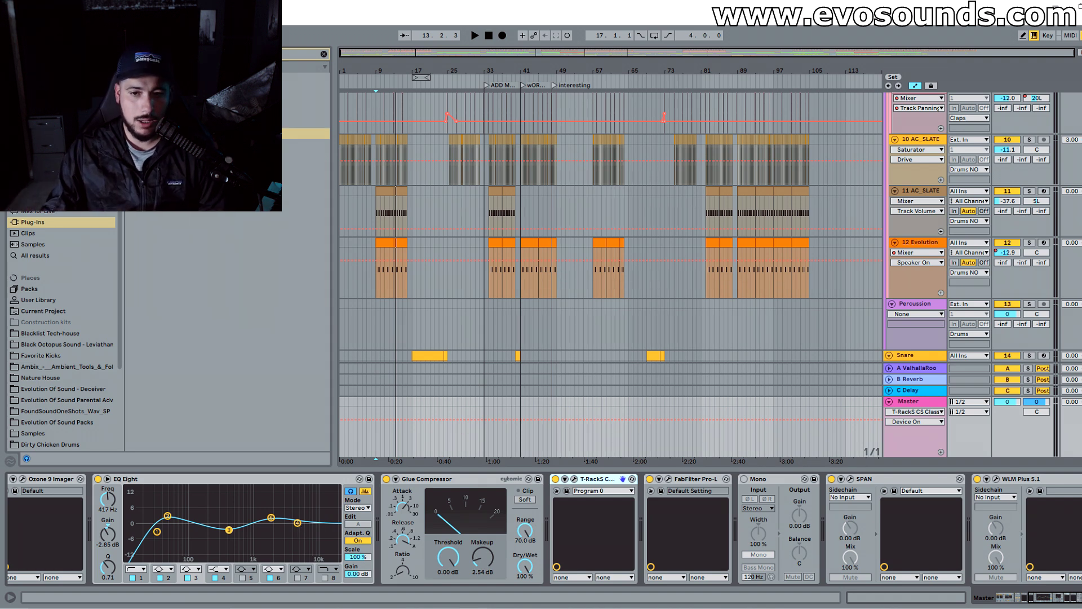
pyautogui.moveTo(167, 516); pyautogui.dragTo(168, 509)
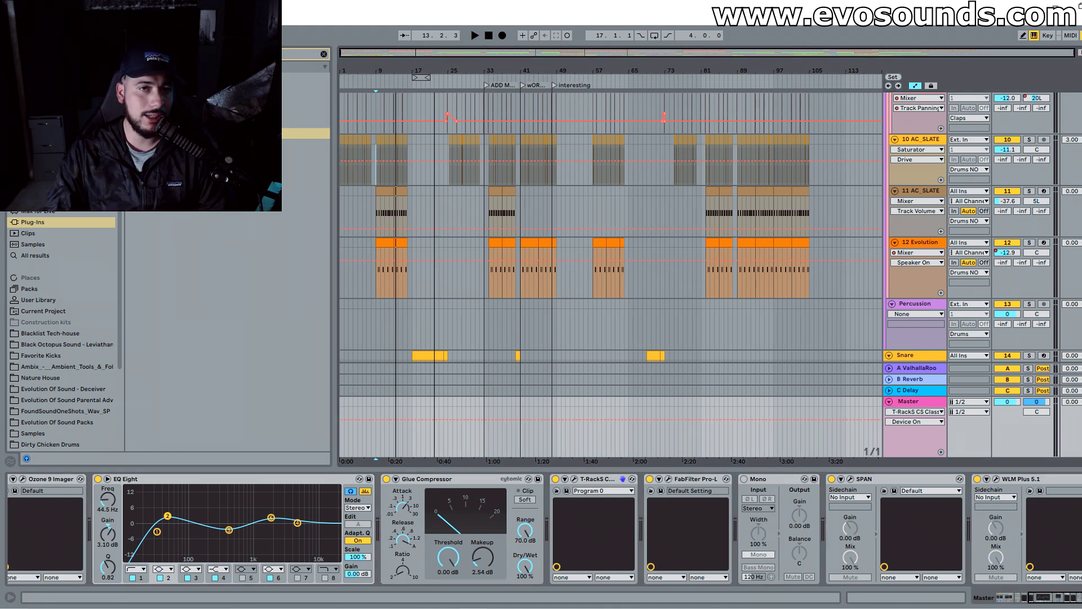
# Step: Play the arrangement from bar 1 and examine the kick, drum and clap tracks in the first sections
pyautogui.scroll(10, 424, 180)
pyautogui.scroll(6, 424, 177)
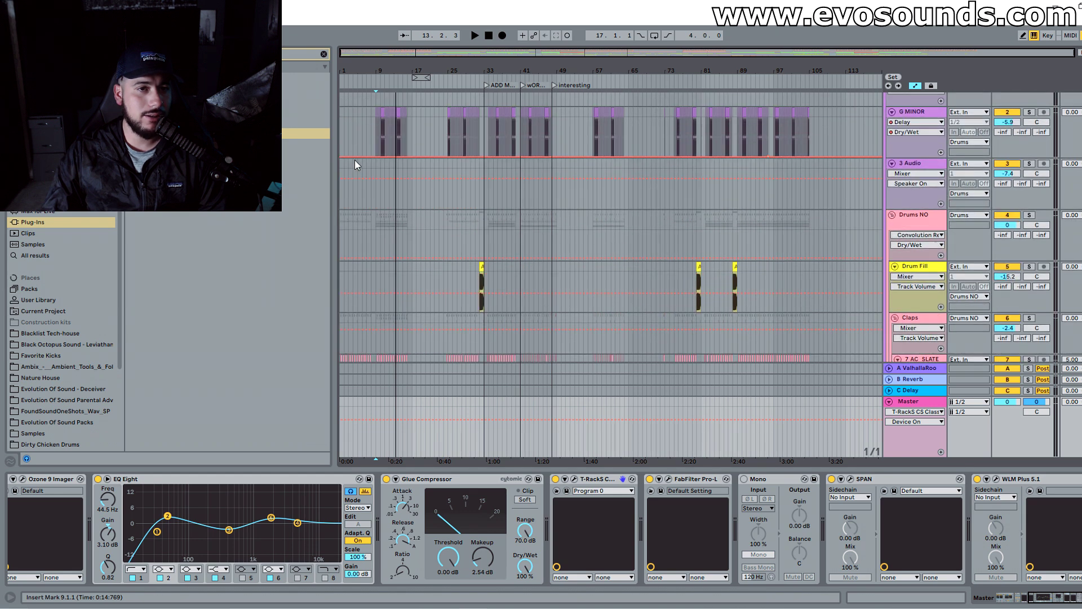
pyautogui.click(341, 137)
pyautogui.moveTo(391, 58); pyautogui.dragTo(444, 169)
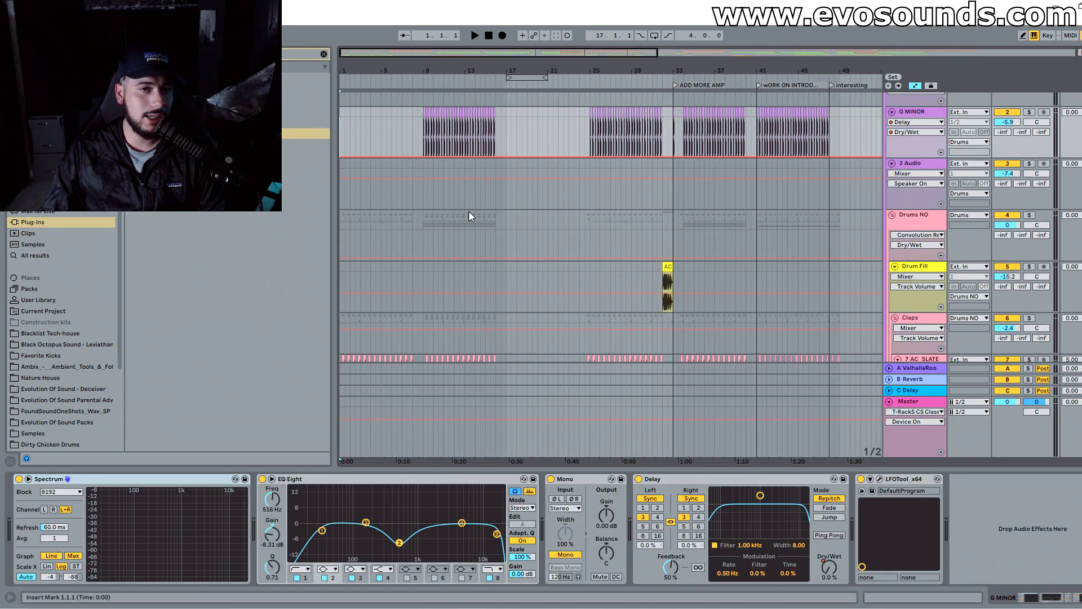
pyautogui.scroll(2, 461, 228)
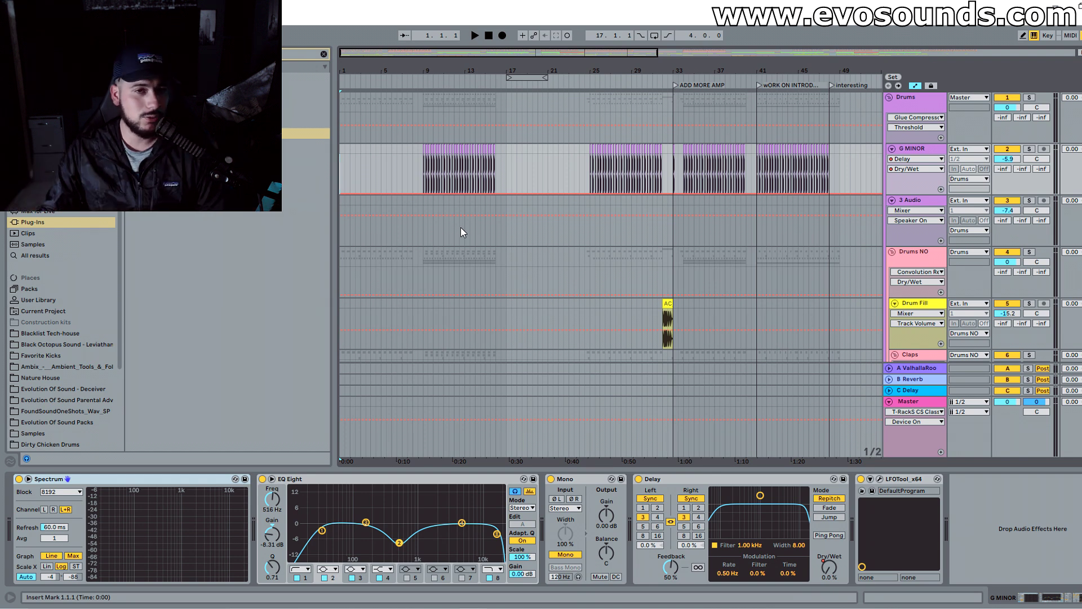
pyautogui.scroll(-2, 461, 227)
pyautogui.scroll(-6, 461, 228)
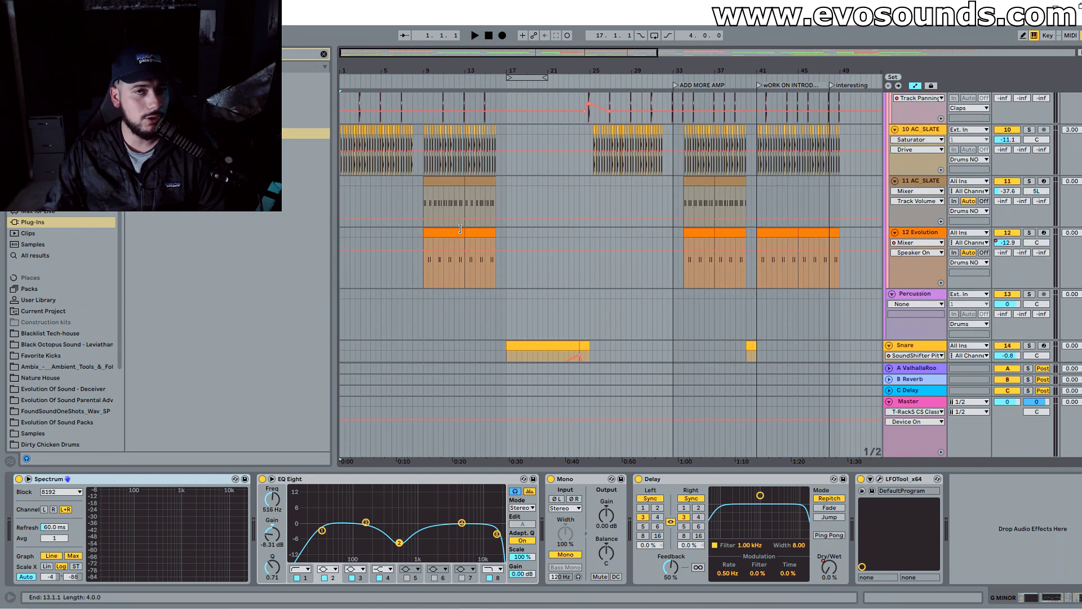
pyautogui.press('space')
pyautogui.scroll(5, 461, 229)
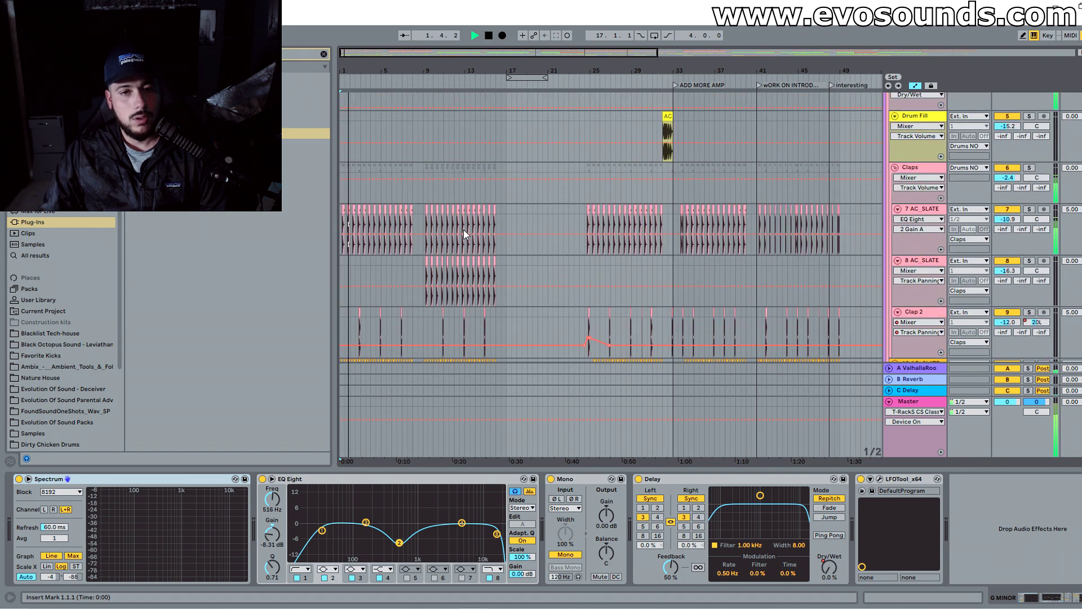
pyautogui.scroll(-1, 688, 285)
# Step: On the master, lower the EQ Three GainLow automation from the start up to bar 9
pyautogui.click(902, 403)
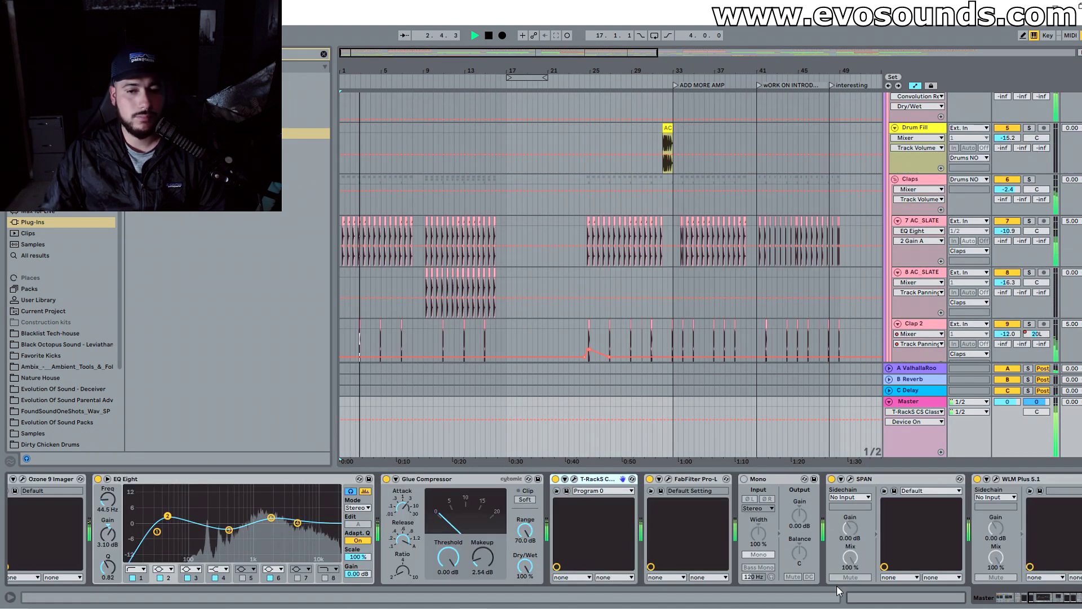
pyautogui.moveTo(1048, 601); pyautogui.dragTo(1012, 599)
pyautogui.click(326, 509)
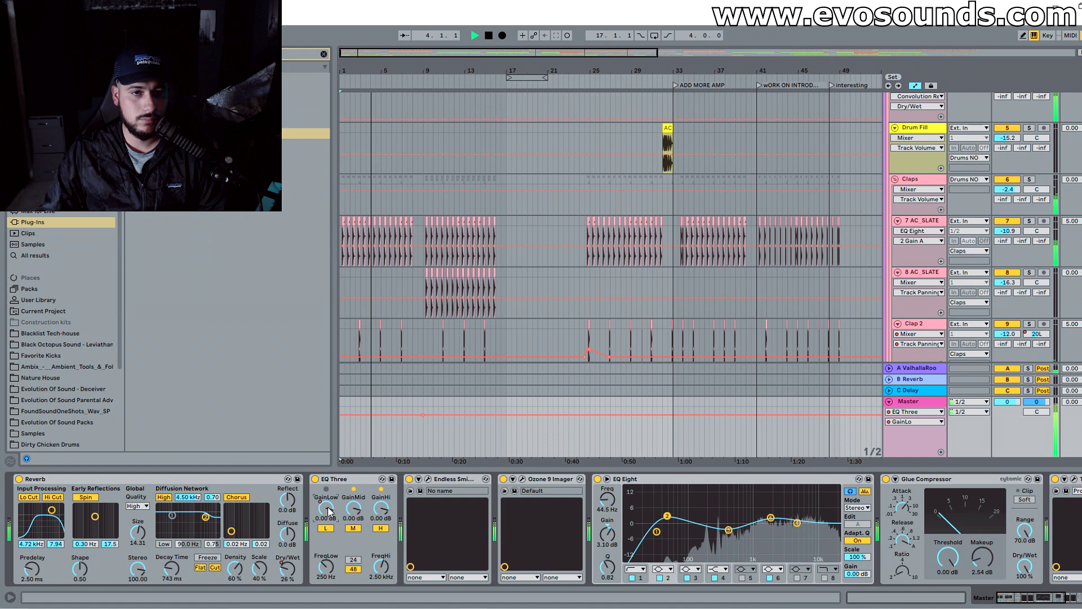
pyautogui.moveTo(418, 415); pyautogui.dragTo(424, 421)
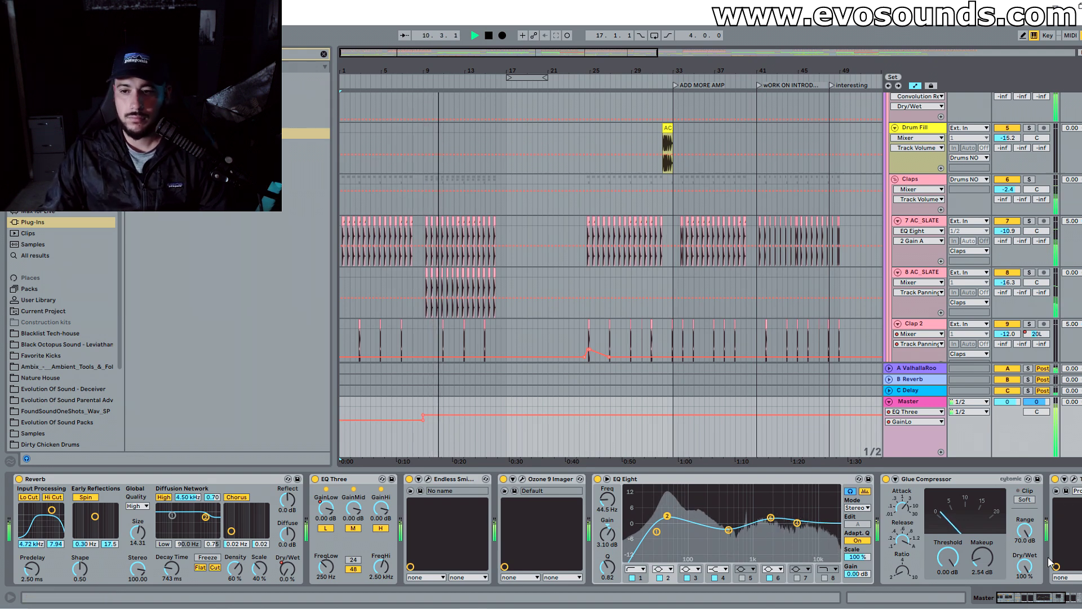
# Step: Open the master's SPAN analyzer and move its window clear of the early arrangement to watch the spectrum
pyautogui.click(1059, 602)
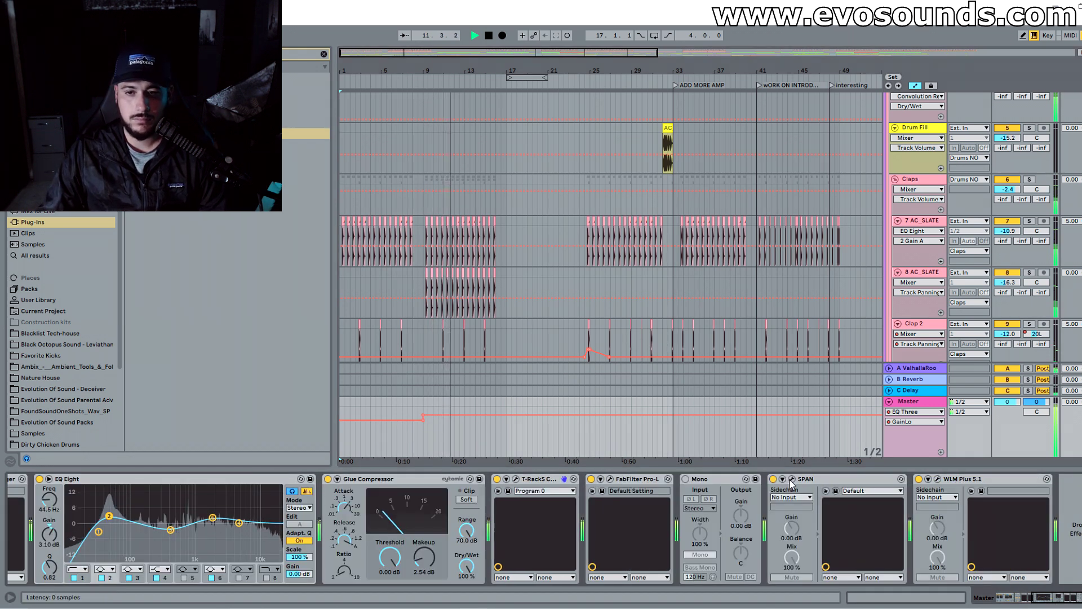
pyautogui.click(793, 479)
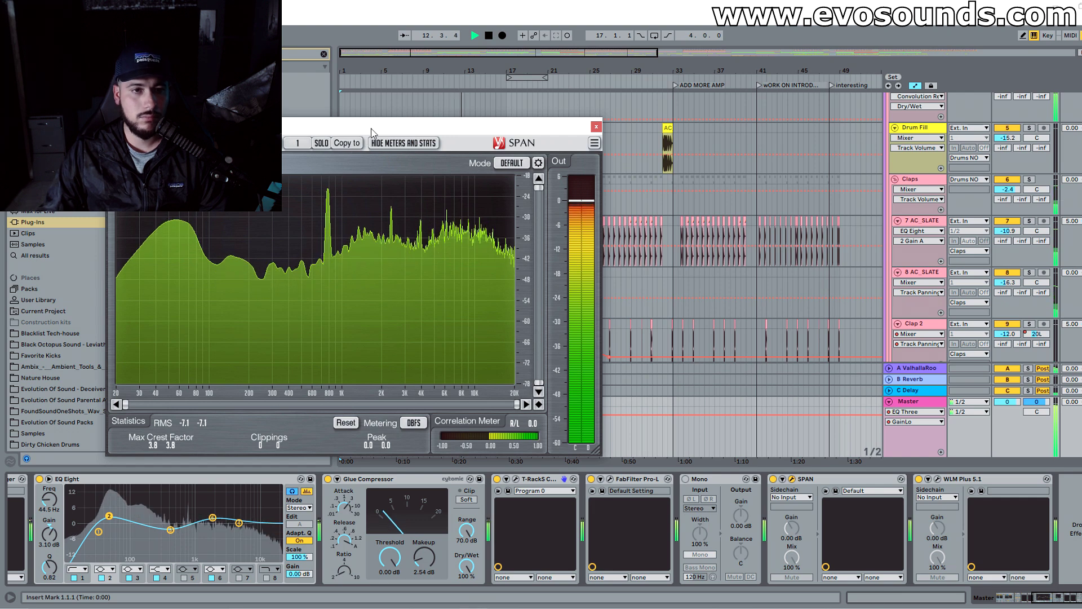
pyautogui.moveTo(550, 129); pyautogui.dragTo(964, 266)
# Step: Set the PLUCK track's volume automation point at about bar 65 to -7.0 dB, checking the level with playback from bar 9
pyautogui.scroll(2, 776, 200)
pyautogui.scroll(-10, 776, 201)
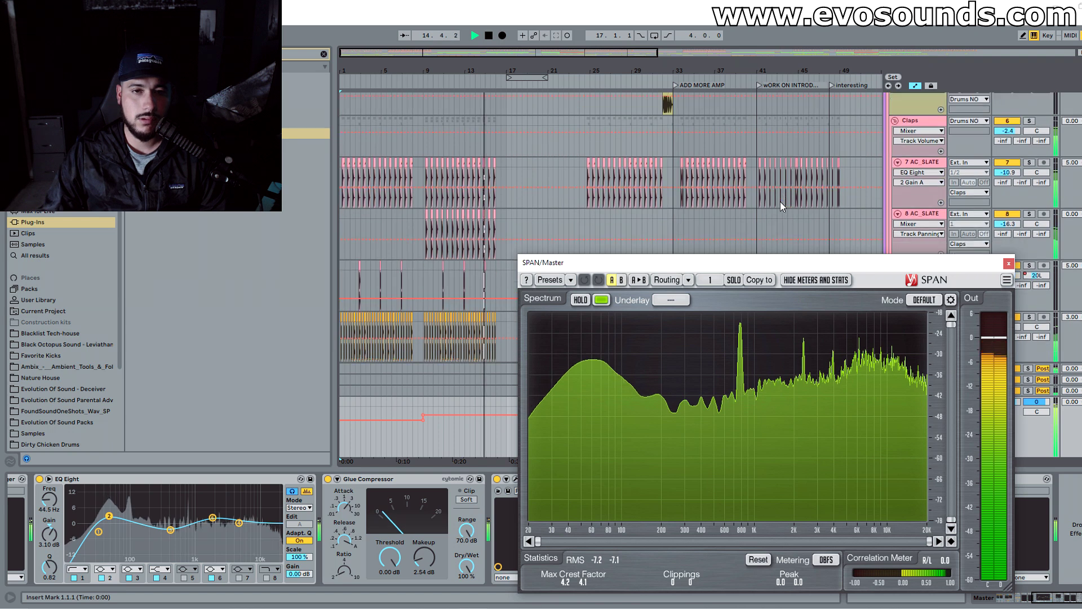
pyautogui.scroll(-5, 780, 201)
pyautogui.press('space')
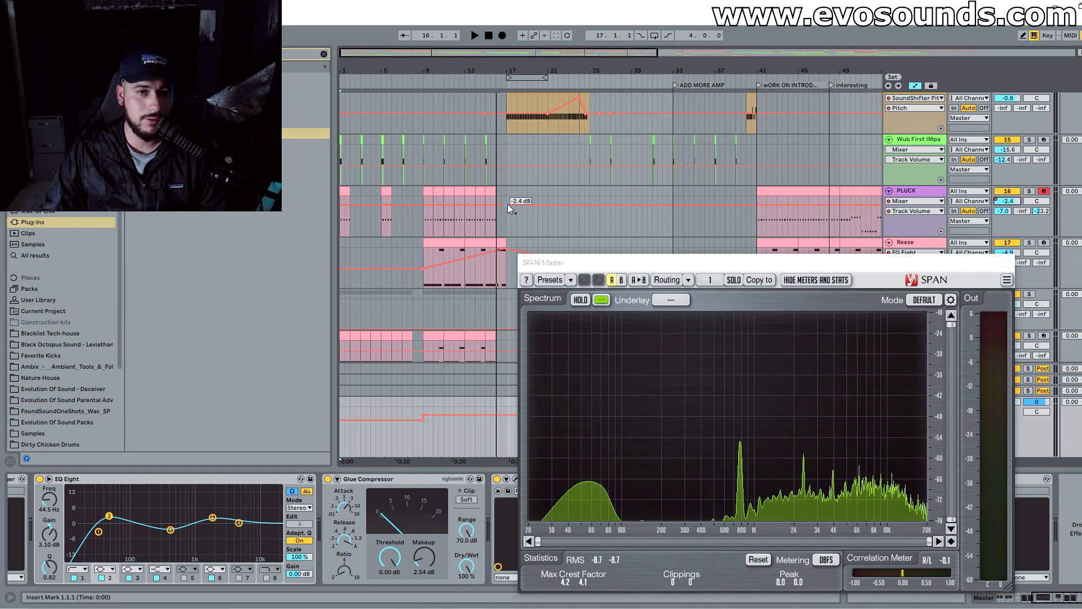
pyautogui.press('-')
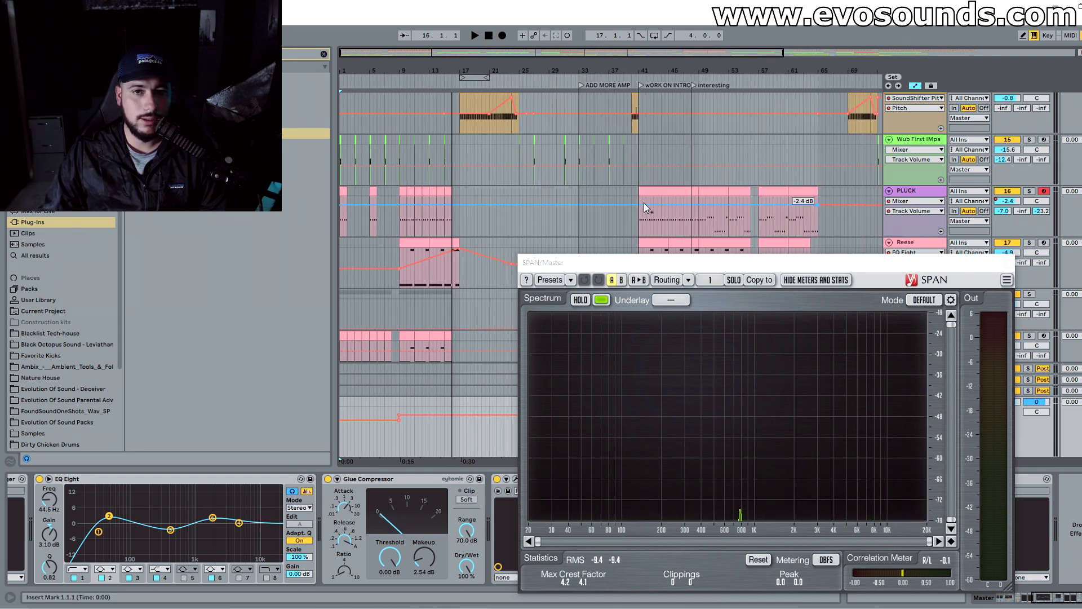
pyautogui.moveTo(817, 205); pyautogui.dragTo(817, 204)
pyautogui.press('space')
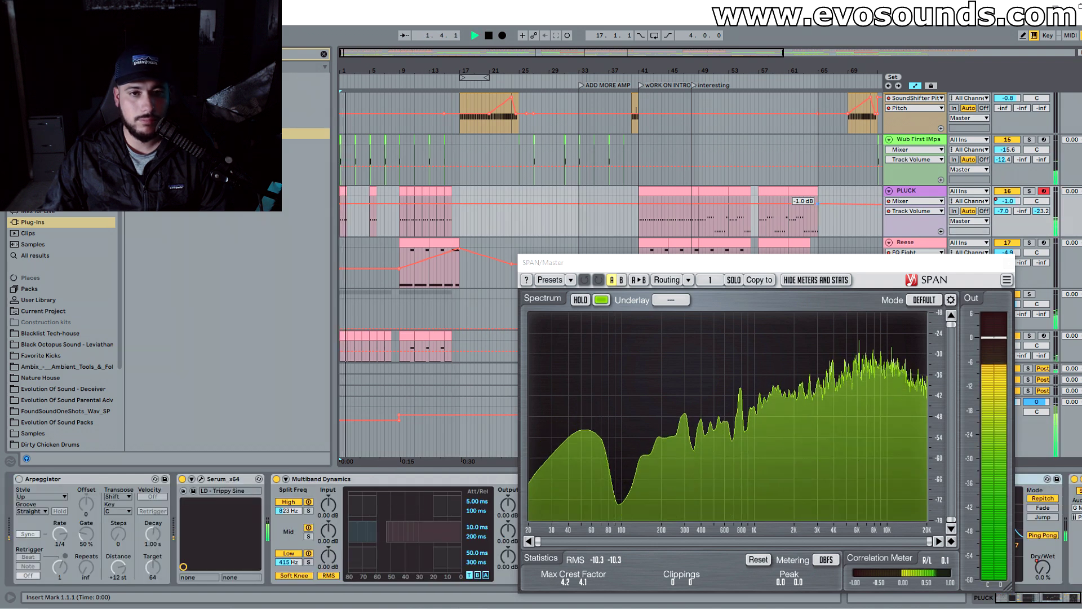
pyautogui.click(399, 218)
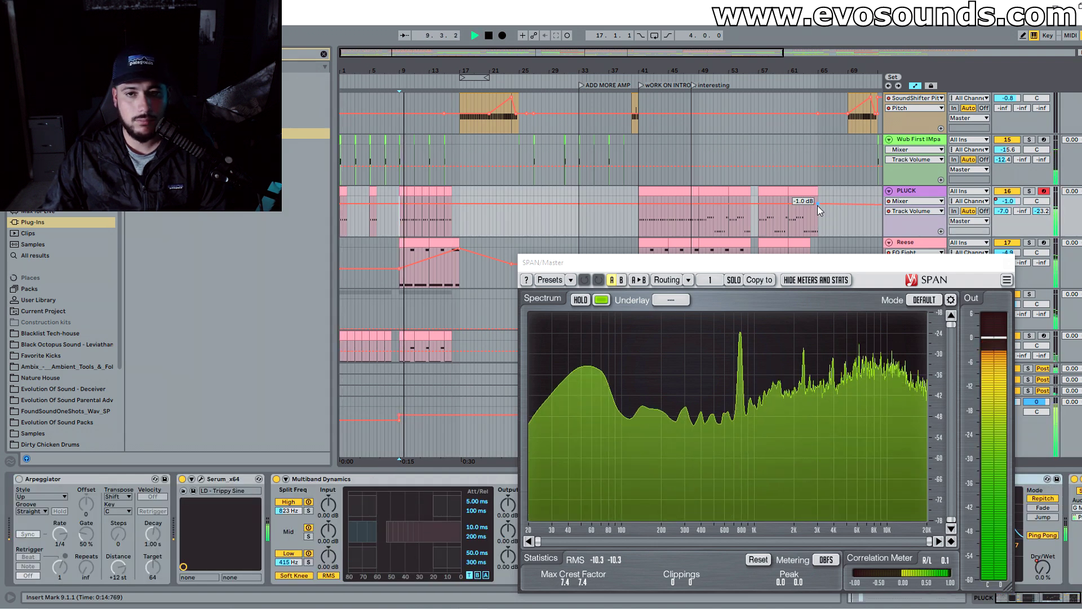
pyautogui.moveTo(817, 205); pyautogui.dragTo(817, 211)
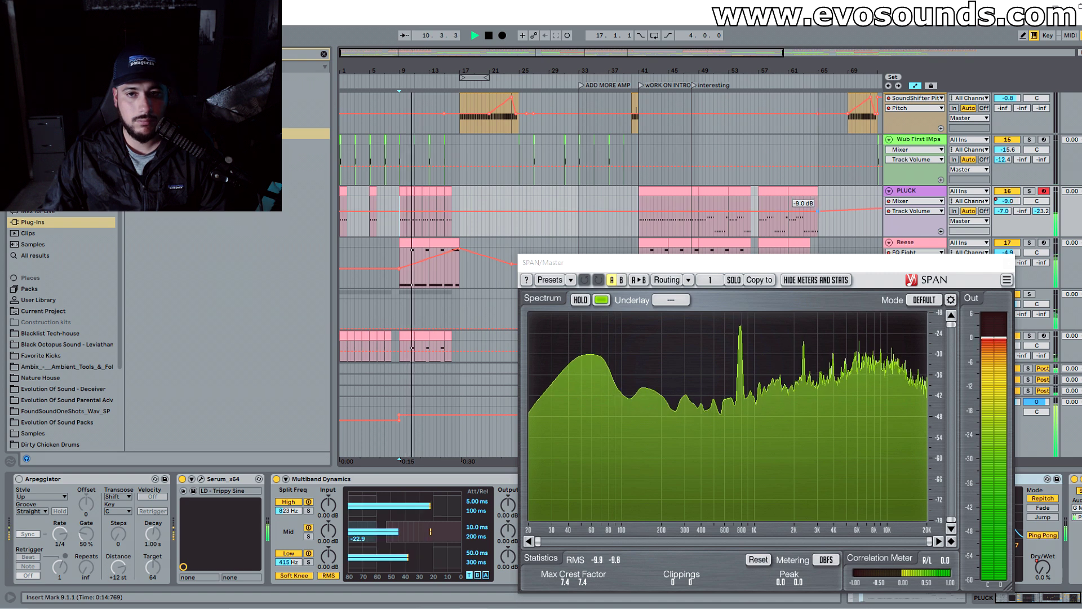
pyautogui.moveTo(817, 211); pyautogui.dragTo(817, 211)
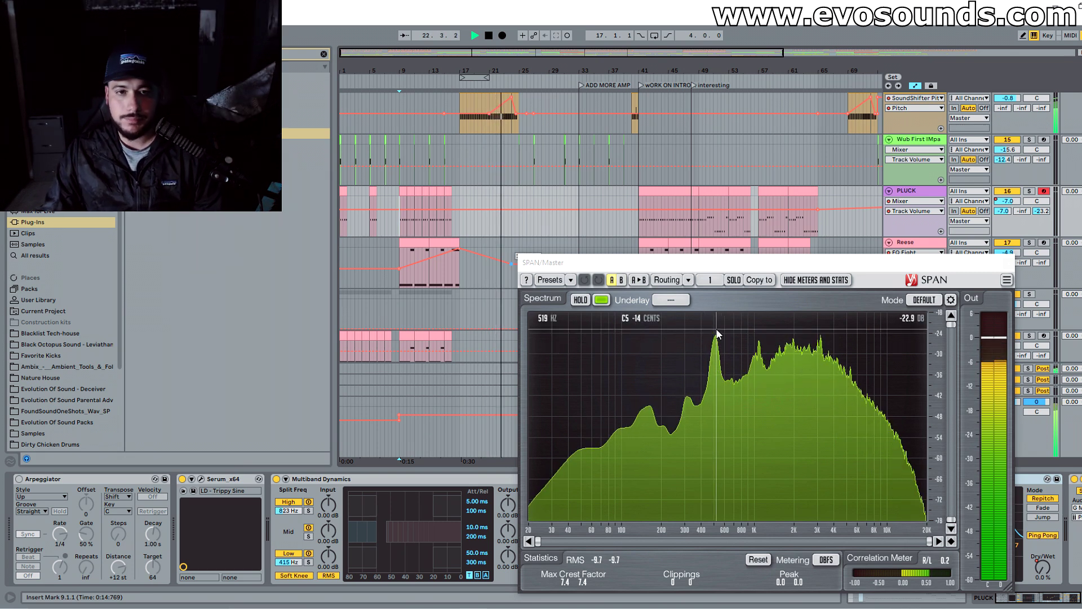
# Step: Open the master's WLM Plus loudness meter and arrange it beside the SPAN analyzer while following playback from about bar 22 to 51
pyautogui.scroll(3, 607, 166)
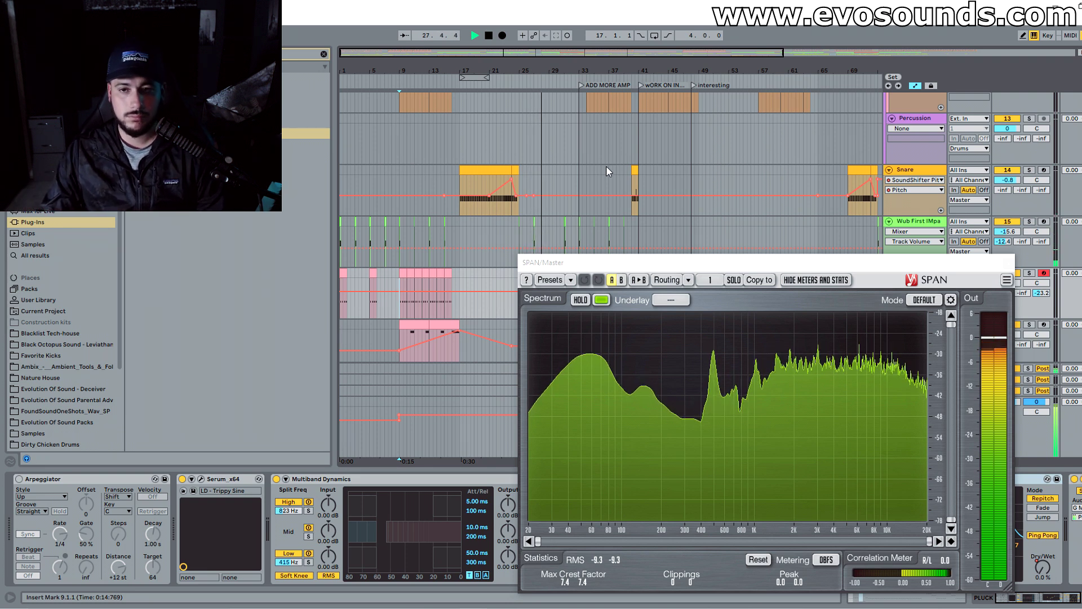
pyautogui.moveTo(488, 52); pyautogui.dragTo(496, 101)
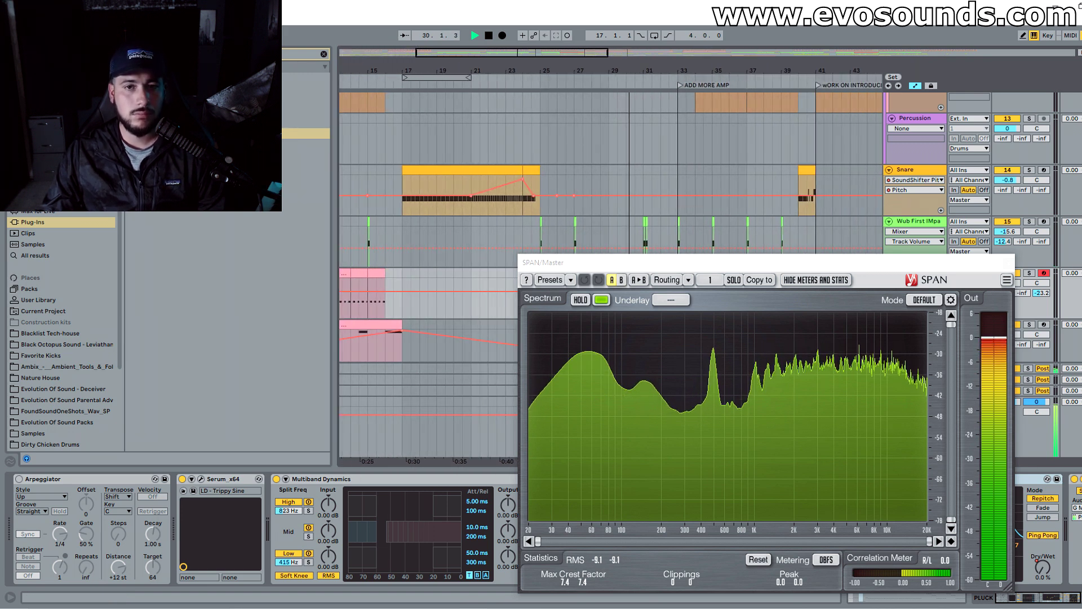
pyautogui.moveTo(488, 53); pyautogui.dragTo(525, 53)
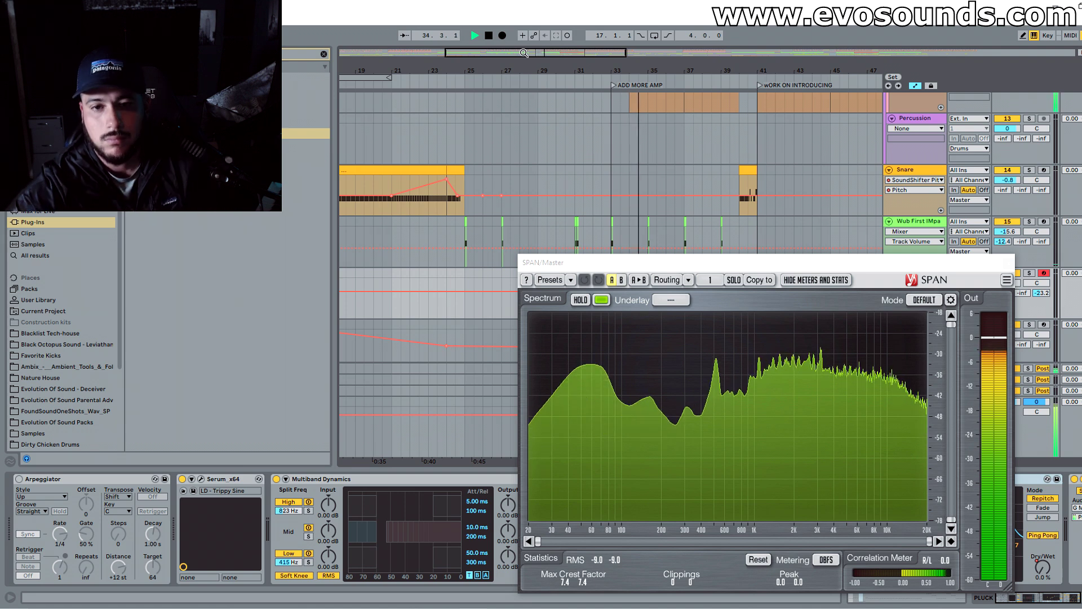
pyautogui.moveTo(873, 262); pyautogui.dragTo(721, 151)
pyautogui.click(1048, 598)
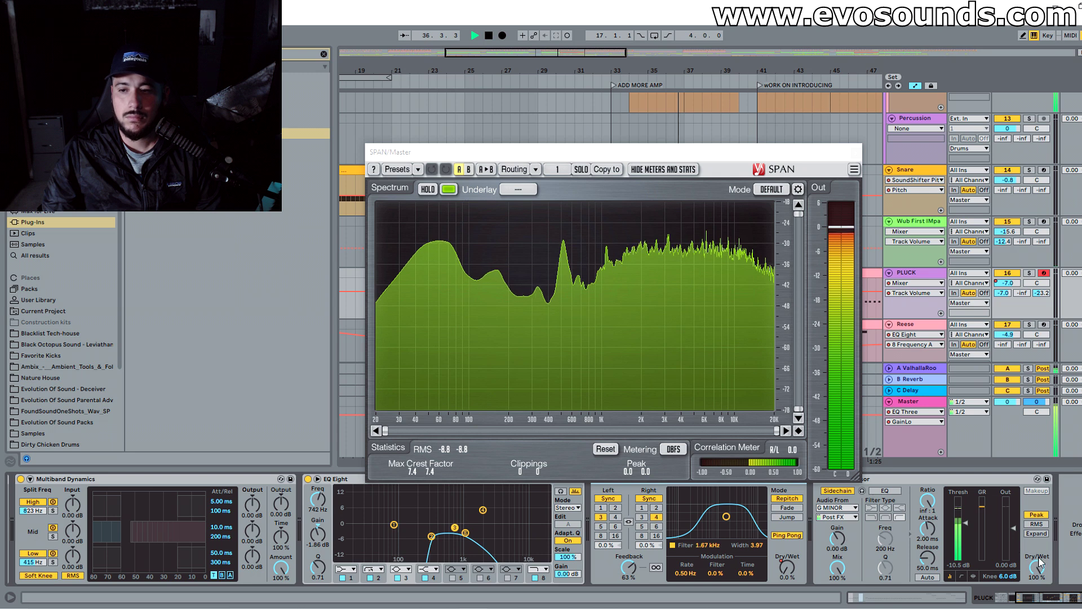
pyautogui.click(921, 401)
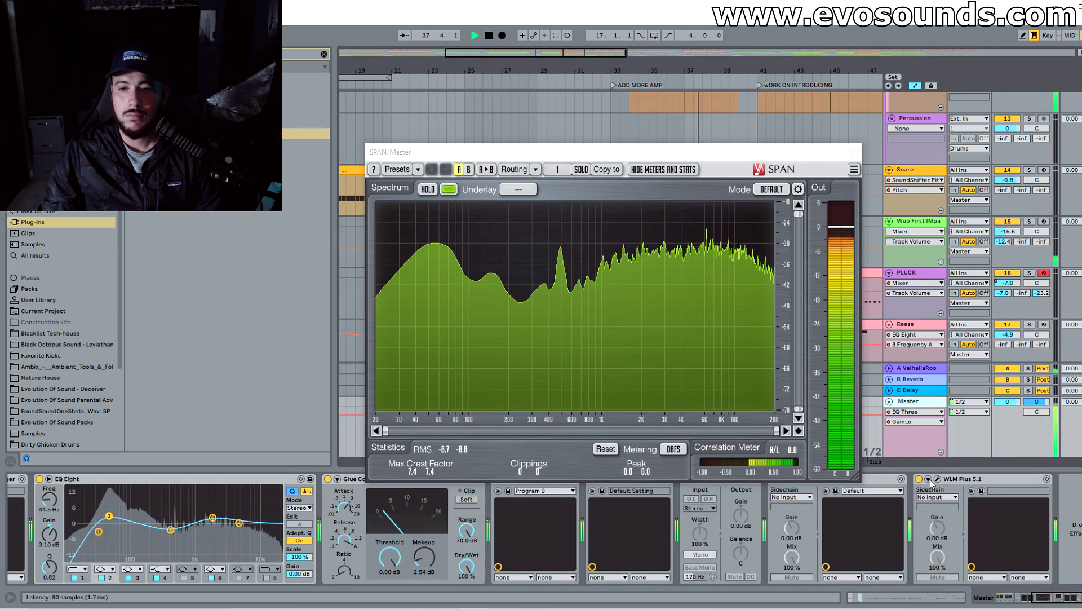
pyautogui.click(938, 479)
pyautogui.moveTo(652, 152); pyautogui.dragTo(445, 152)
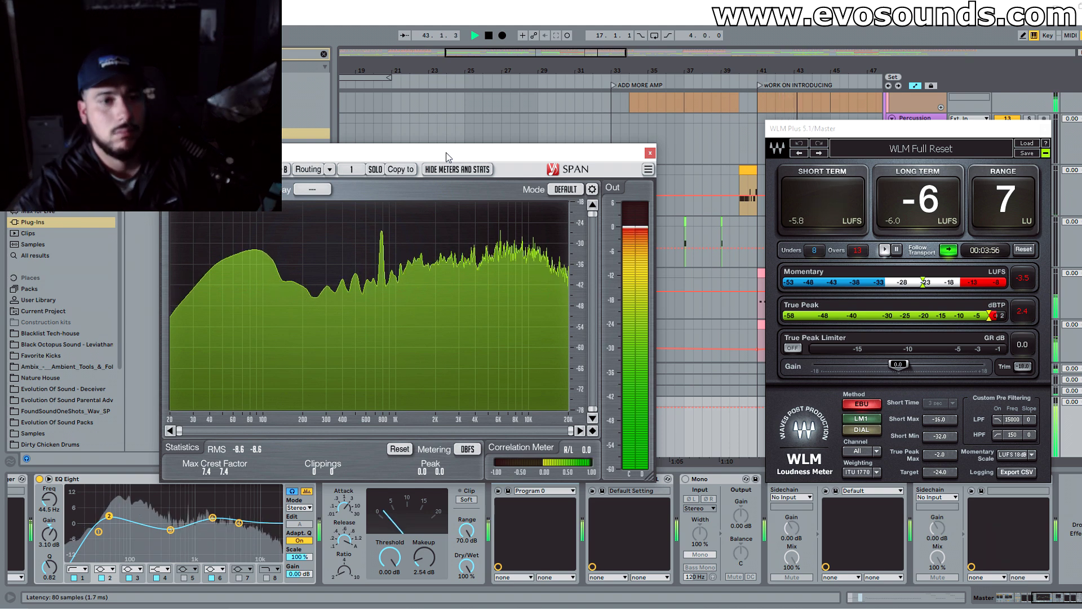
pyautogui.moveTo(381, 241)
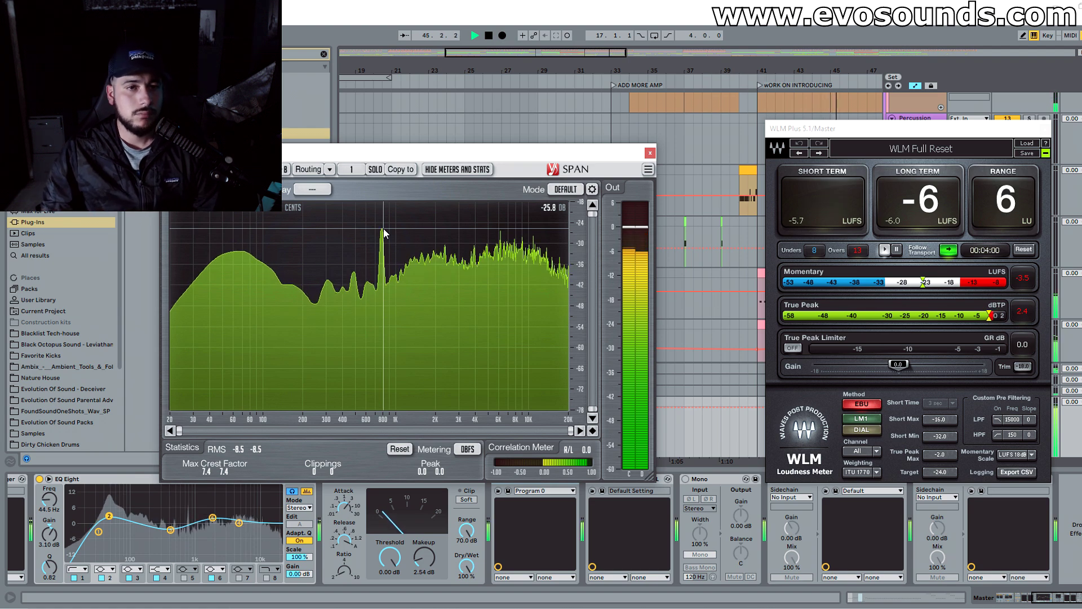
pyautogui.moveTo(939, 136); pyautogui.dragTo(830, 202)
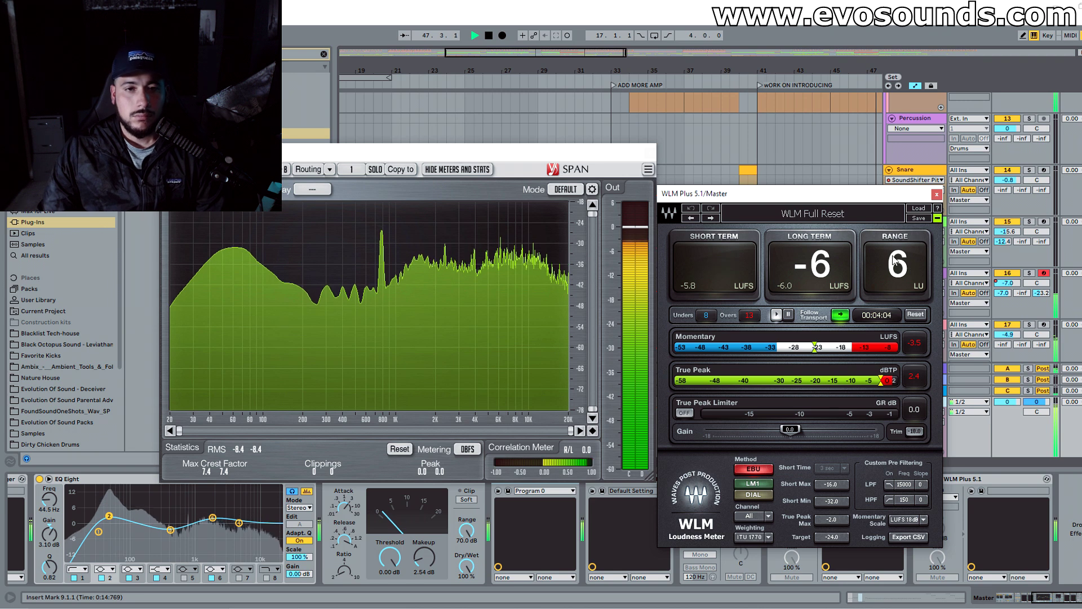
pyautogui.moveTo(587, 59); pyautogui.dragTo(489, 176)
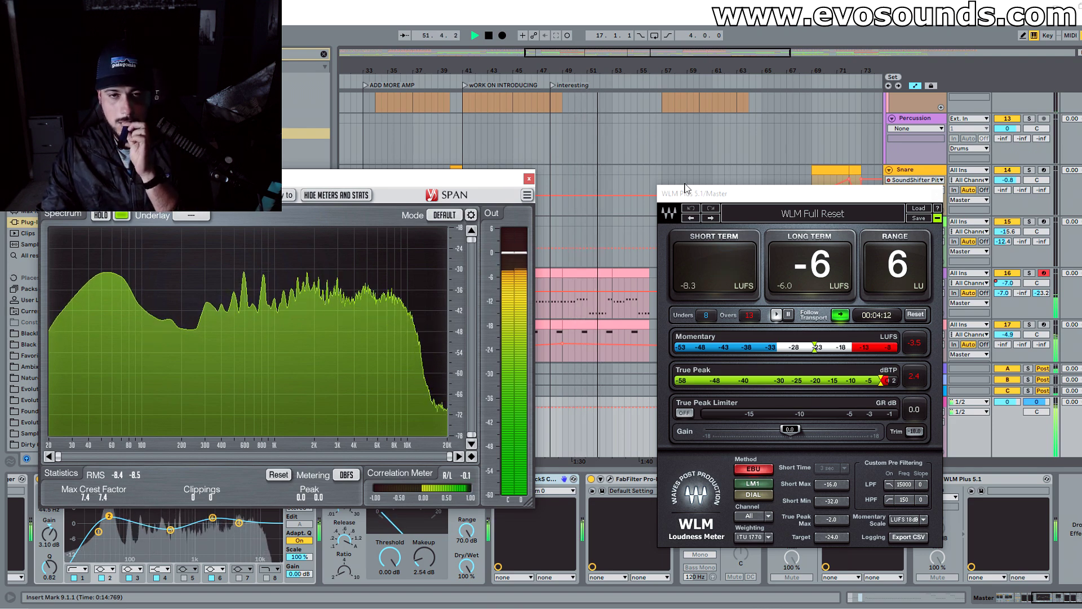
# Step: Unfold the Vocal SHots group and set the volume of its second Intro Additive track to -4.4 dB
pyautogui.scroll(-6, 676, 188)
pyautogui.scroll(-3, 905, 146)
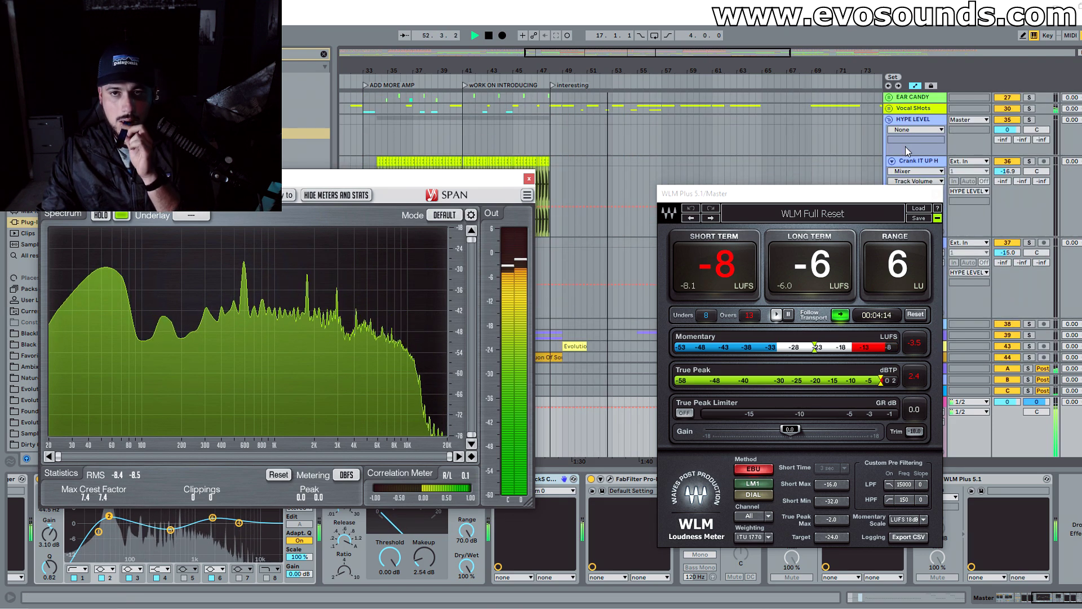
pyautogui.click(890, 107)
pyautogui.moveTo(908, 194); pyautogui.dragTo(918, 371)
pyautogui.moveTo(1010, 264); pyautogui.dragTo(1010, 261)
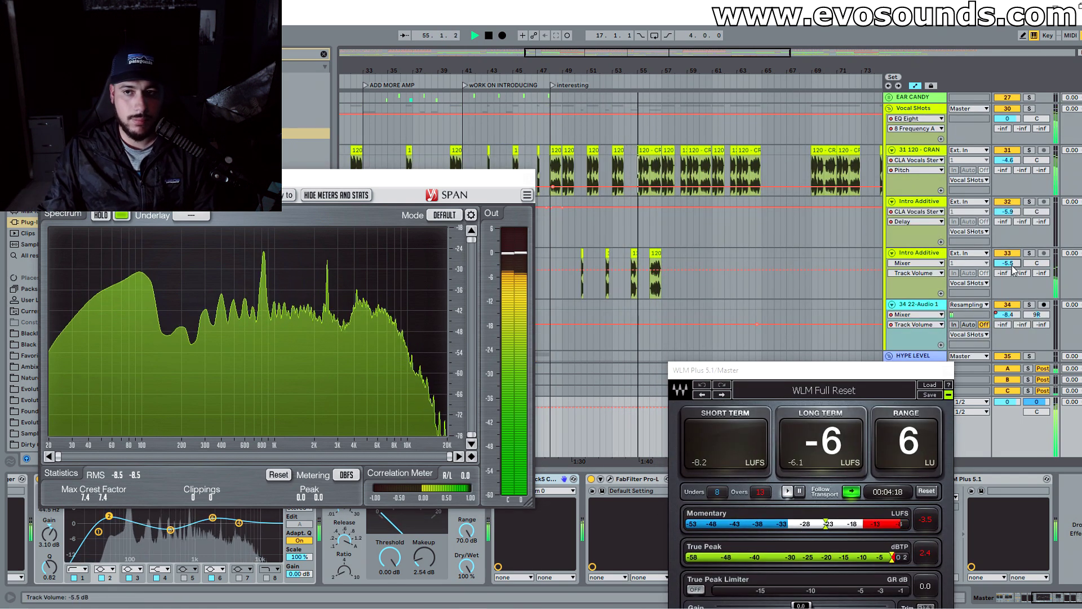
pyautogui.moveTo(1015, 265); pyautogui.dragTo(1014, 264)
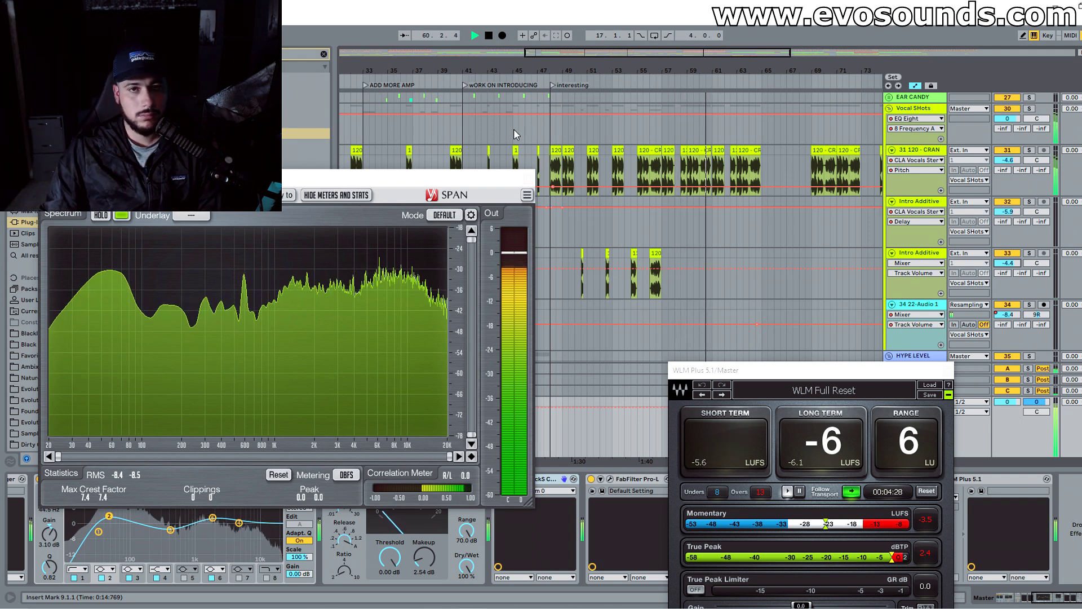
# Step: Follow playback from about bar 60 to 83, examining the PLUCK automation and neighbouring tracks against the SPAN spectrum and WLM loudness
pyautogui.moveTo(736, 53); pyautogui.dragTo(754, 54)
pyautogui.scroll(5, 647, 200)
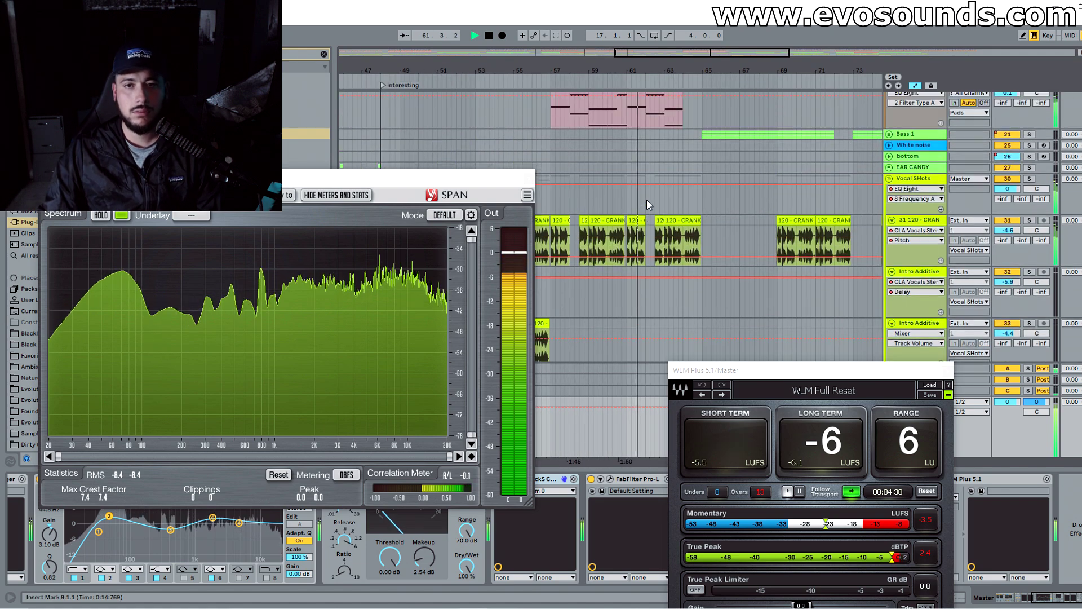
pyautogui.moveTo(719, 56); pyautogui.dragTo(752, 54)
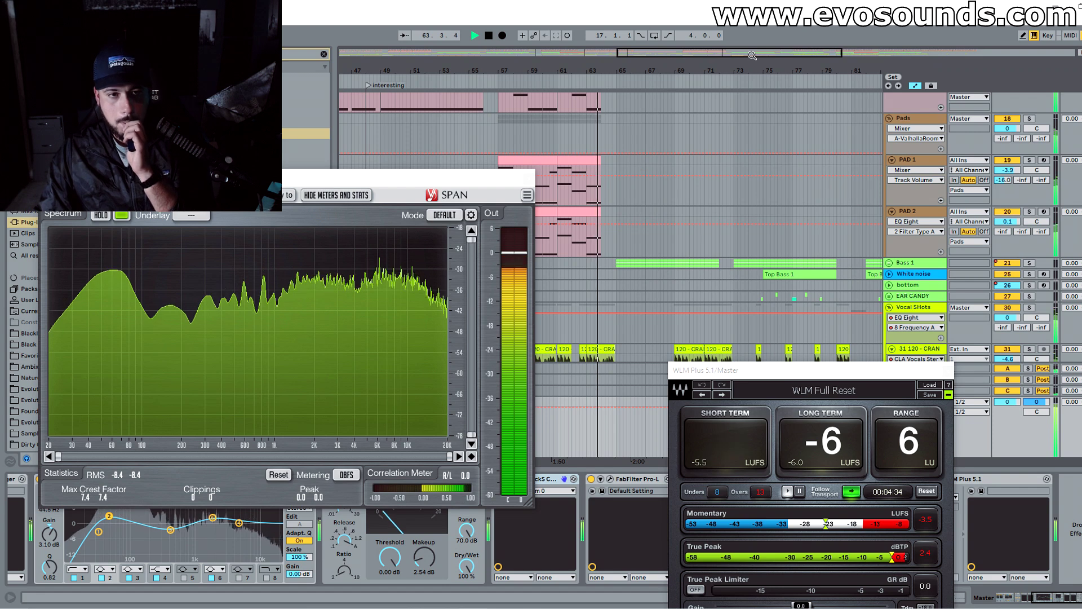
pyautogui.scroll(5, 702, 195)
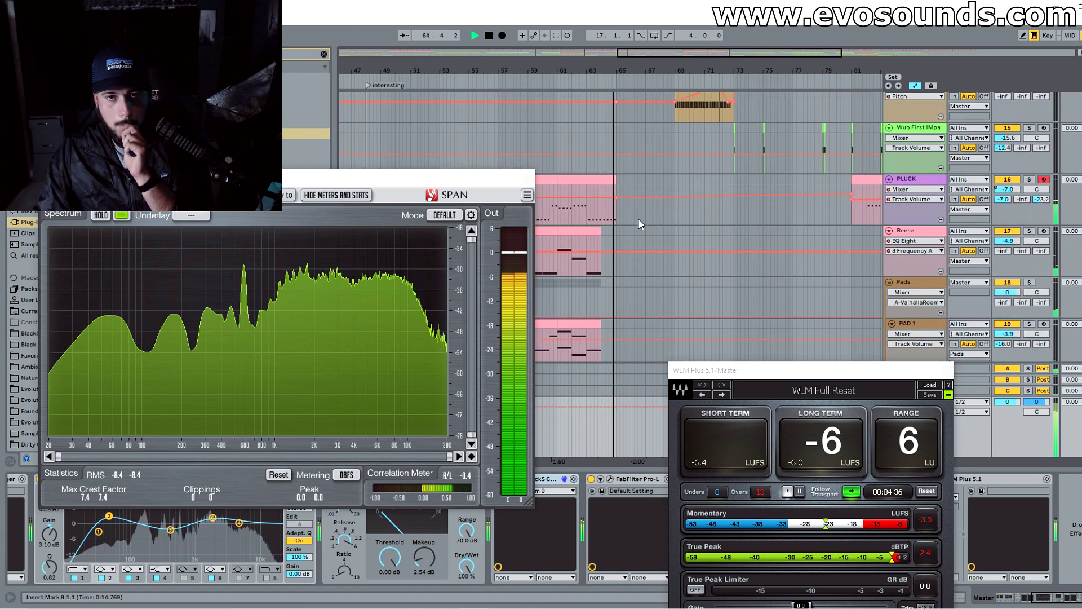
pyautogui.click(617, 195)
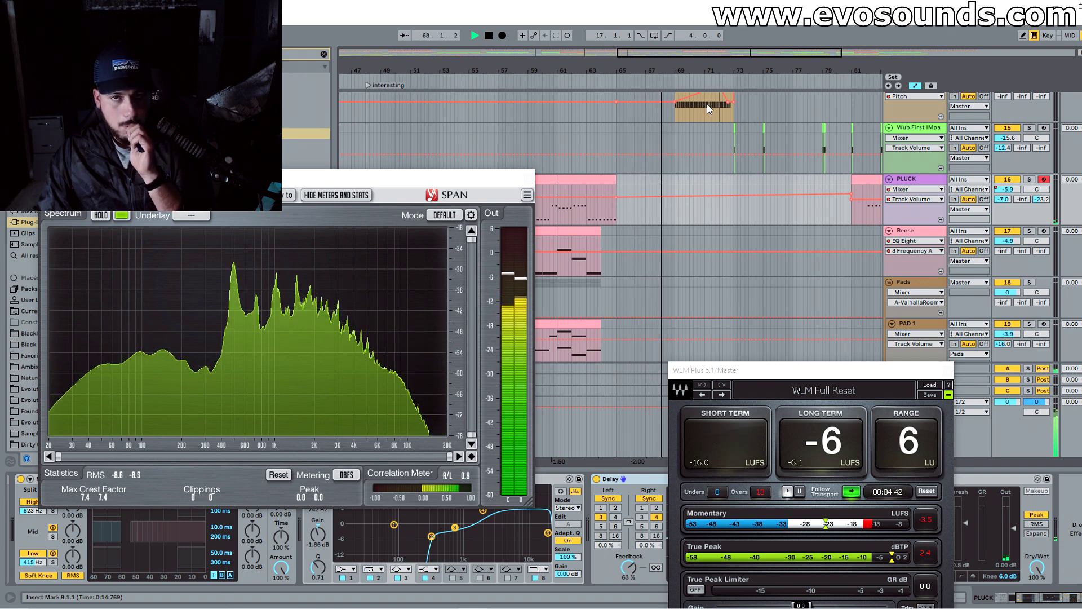
pyautogui.moveTo(740, 53); pyautogui.dragTo(775, 87)
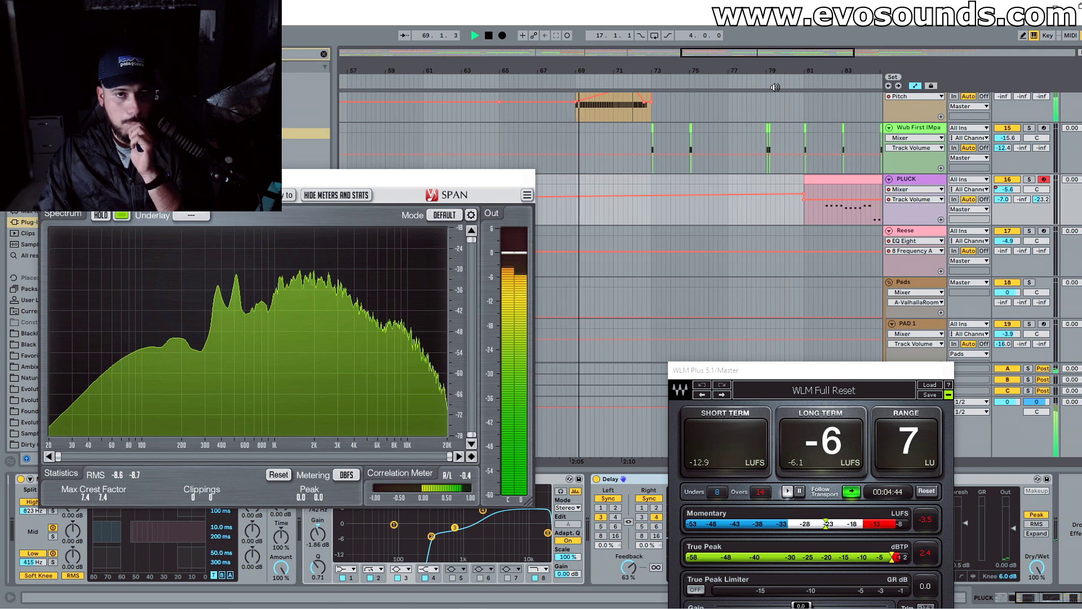
pyautogui.scroll(3, 675, 210)
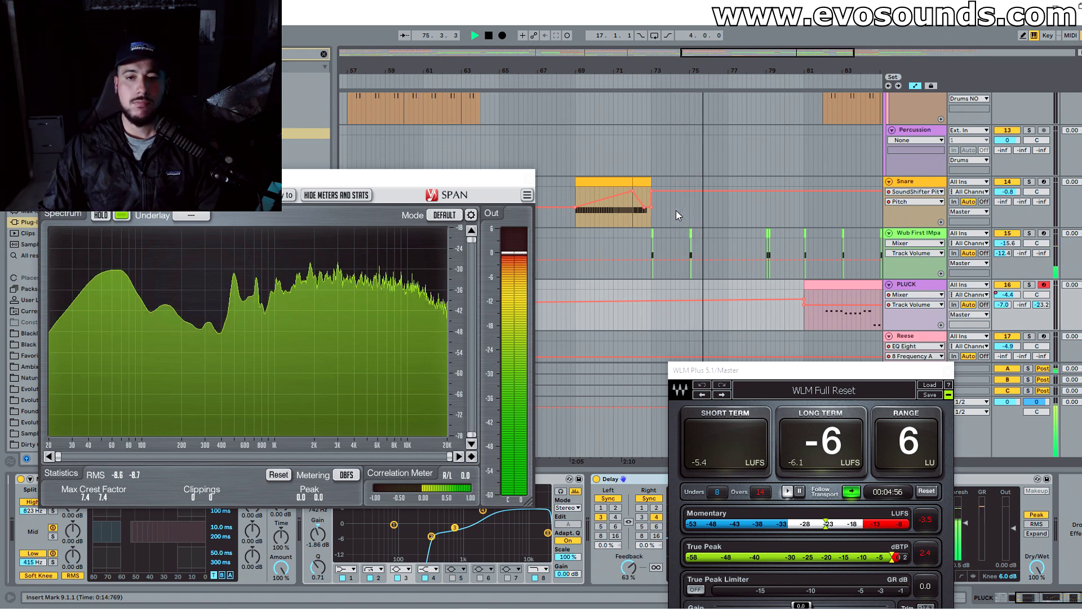
pyautogui.moveTo(741, 372); pyautogui.dragTo(627, 129)
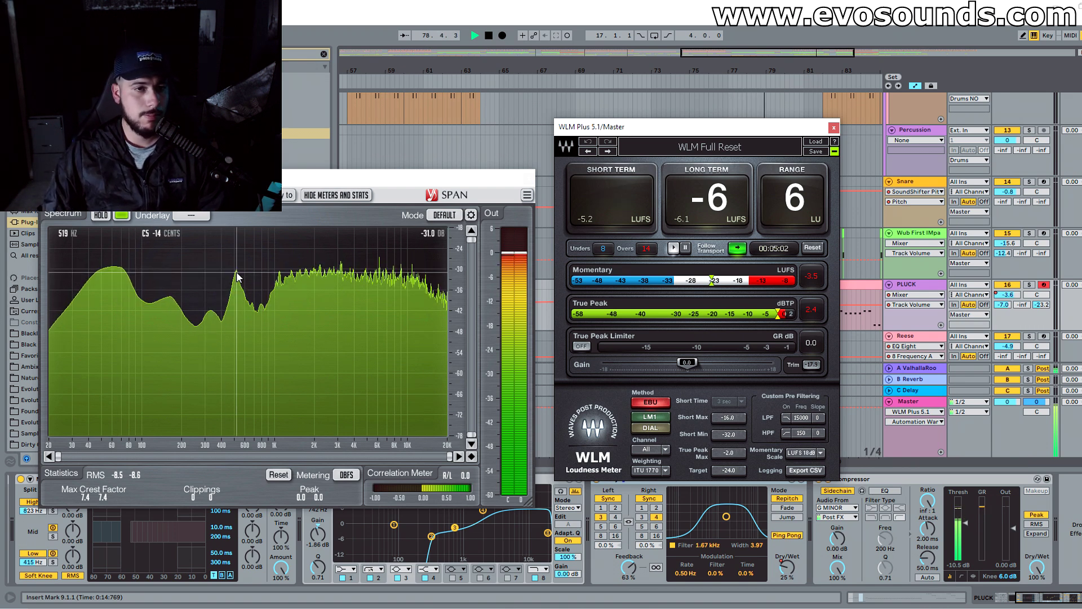
pyautogui.click(862, 77)
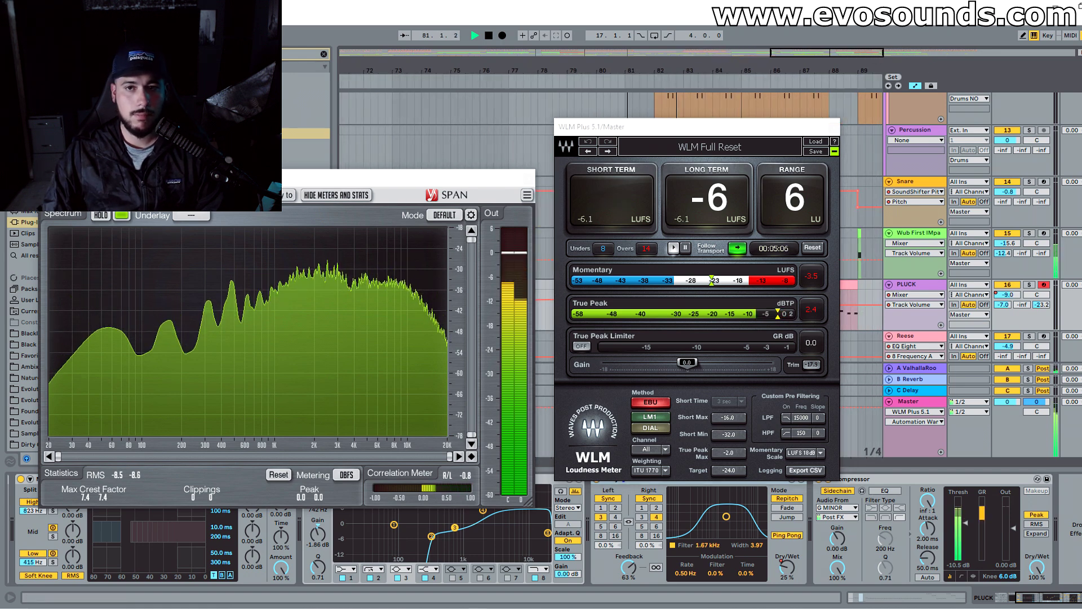
pyautogui.moveTo(786, 126); pyautogui.dragTo(844, 295)
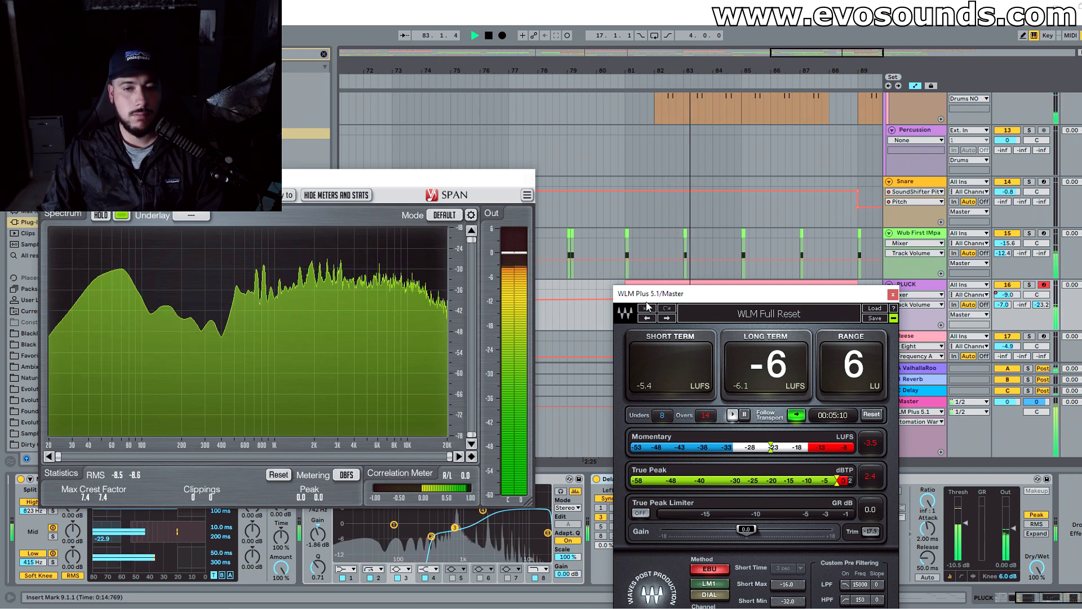
# Step: Set the PLUCK track's volume automation point at bar 81 to -6.0 dB
pyautogui.moveTo(809, 51); pyautogui.dragTo(843, 50)
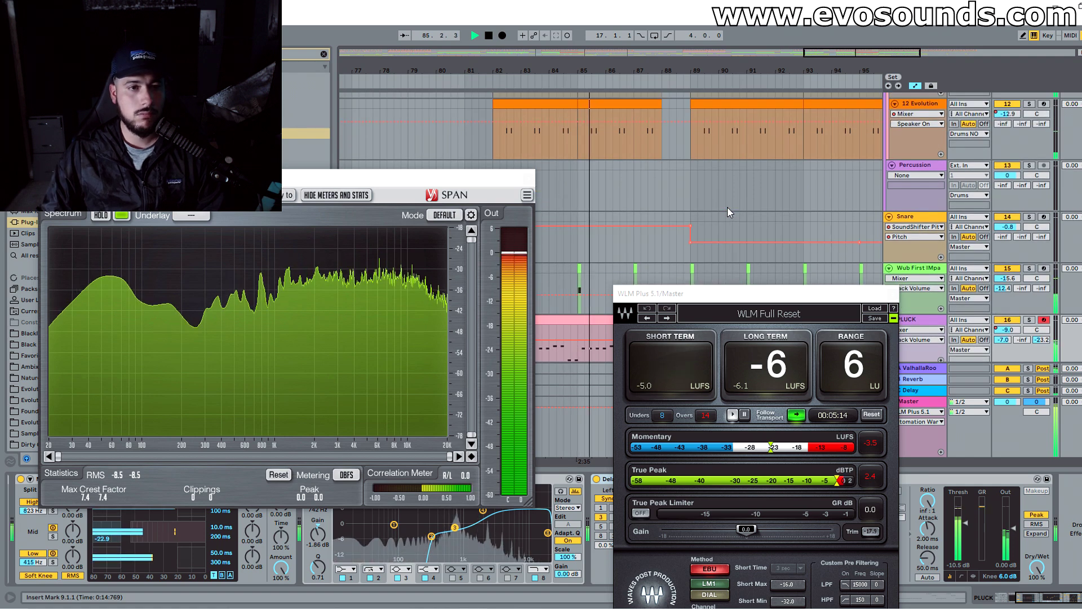
pyautogui.scroll(-2, 728, 207)
pyautogui.moveTo(739, 70); pyautogui.dragTo(776, 63)
pyautogui.moveTo(582, 258); pyautogui.dragTo(582, 255)
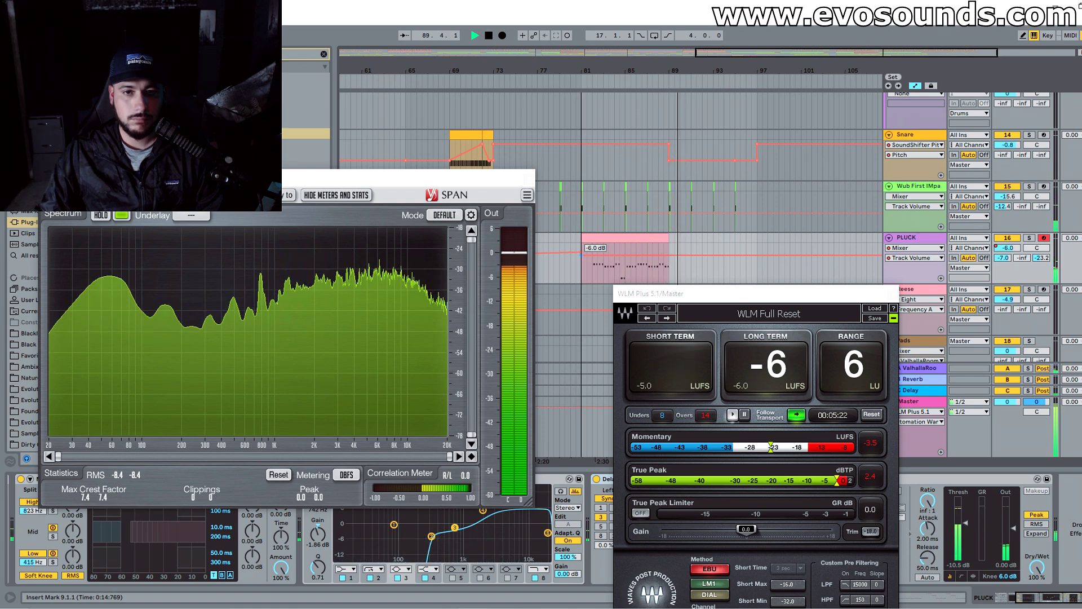
# Step: Examine the drum and synth tracks during playback from about bar 89 to 97, and close the WLM Plus meter
pyautogui.scroll(-1, 780, 186)
pyautogui.moveTo(822, 67); pyautogui.dragTo(715, 154)
pyautogui.scroll(5, 647, 178)
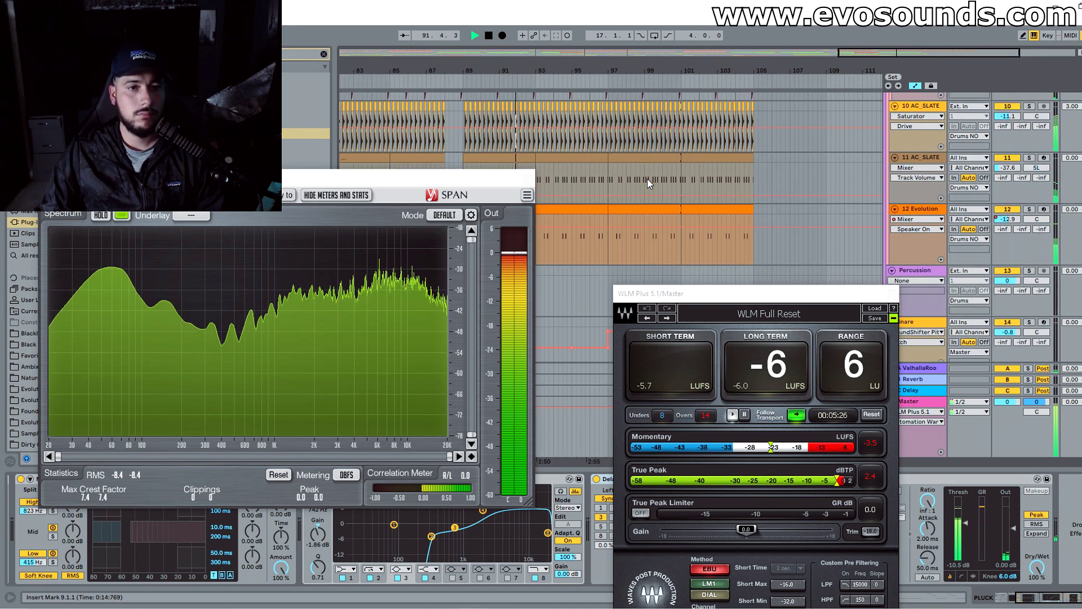
pyautogui.scroll(-4, 648, 178)
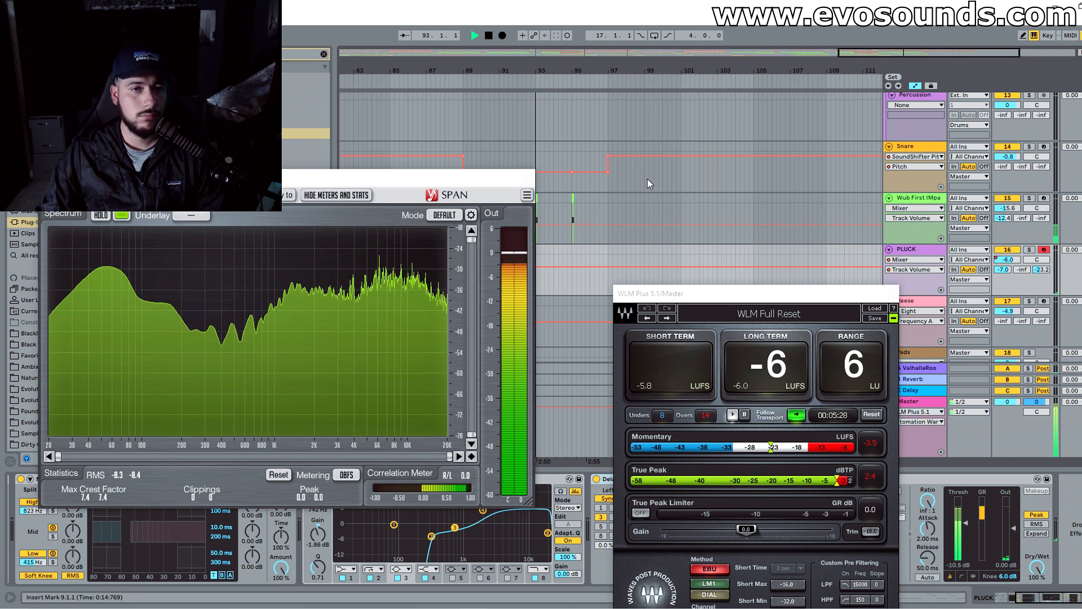
pyautogui.scroll(4, 647, 178)
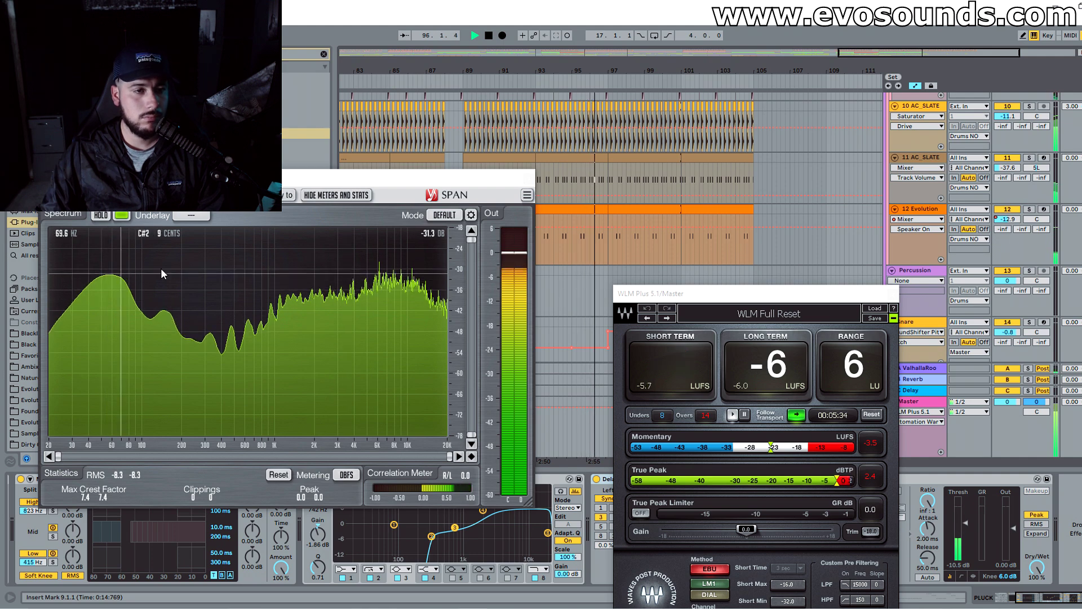
pyautogui.click(893, 293)
pyautogui.scroll(-8, 659, 228)
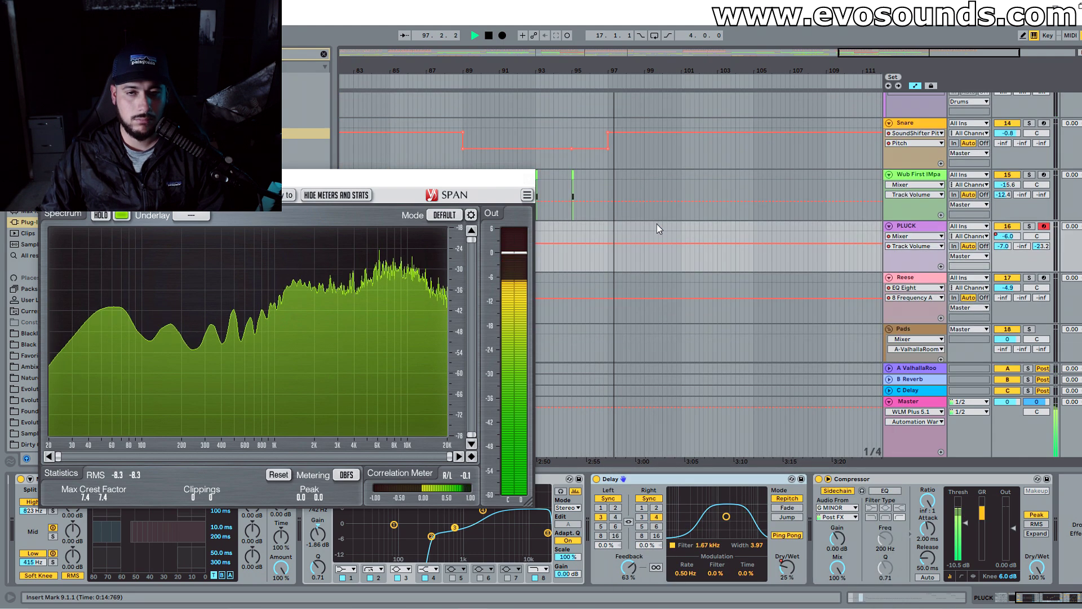
pyautogui.press('space')
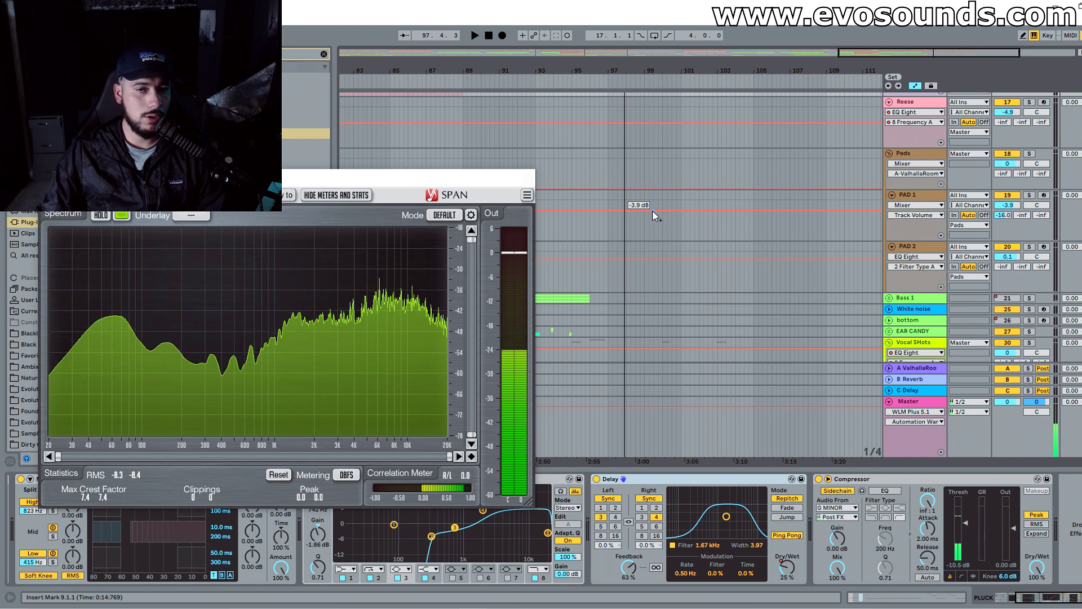
# Step: Audition the outro from about bars 100 and 104 to the end of the drum clips, and close the SPAN analyzer
pyautogui.scroll(3, 654, 218)
pyautogui.click(674, 145)
pyautogui.scroll(3, 674, 145)
pyautogui.press('space')
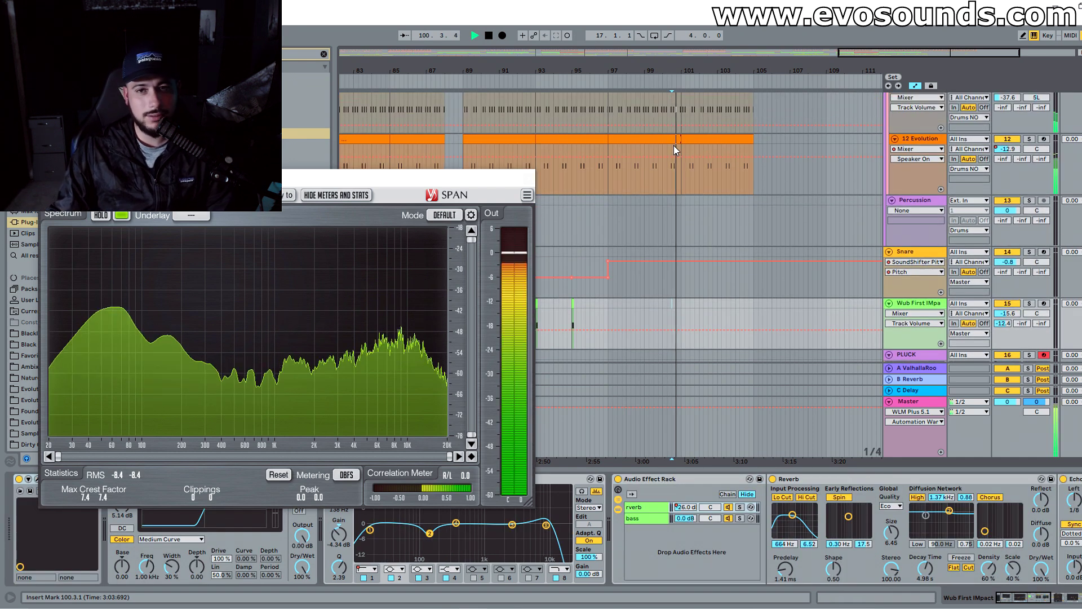
pyautogui.click(745, 181)
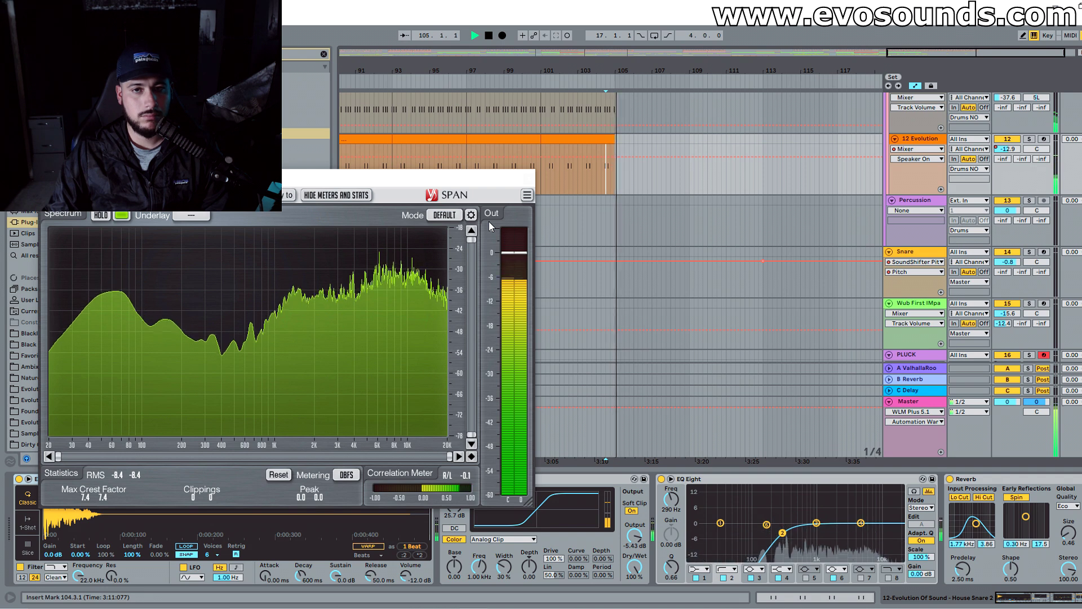
pyautogui.press('space')
pyautogui.click(614, 431)
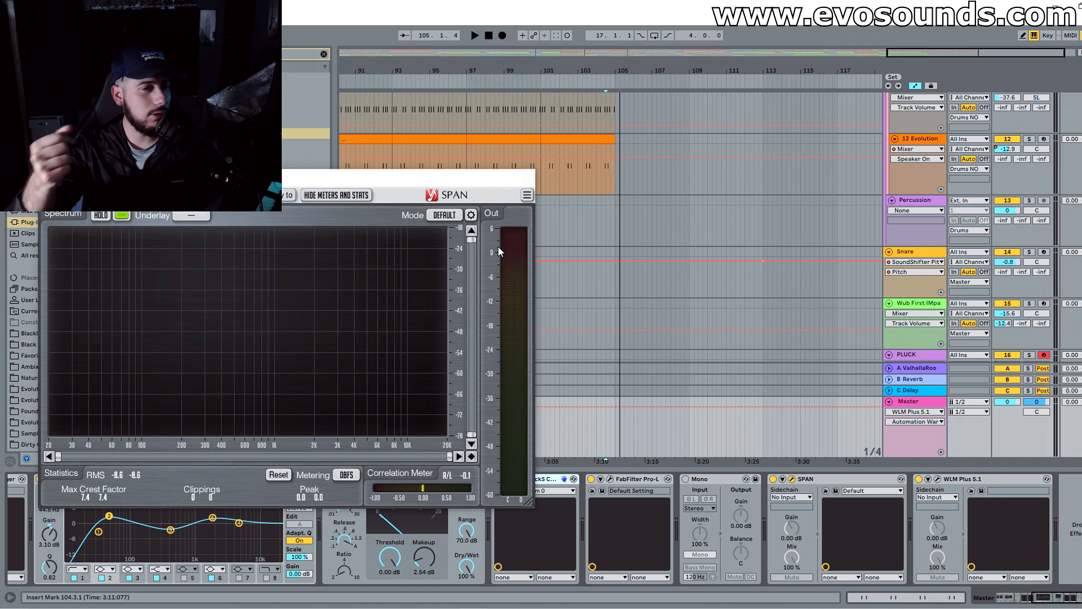
pyautogui.click(529, 179)
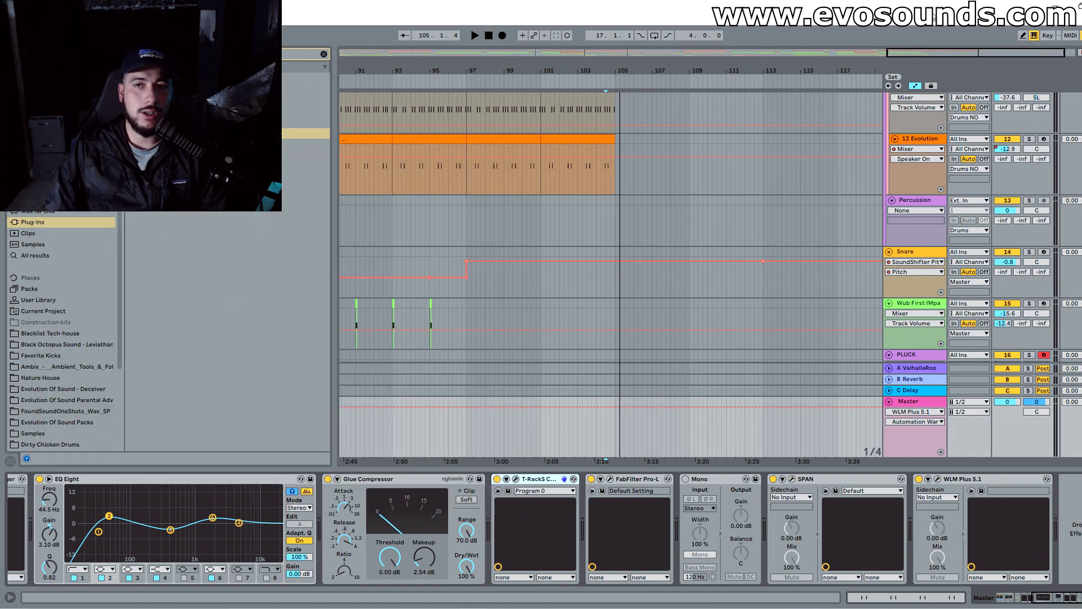
# Step: Select the range from bar 96 to 97 on the second Intro Additive track in the Vocal SHots group
pyautogui.moveTo(948, 55); pyautogui.dragTo(941, 35)
pyautogui.scroll(-12, 646, 243)
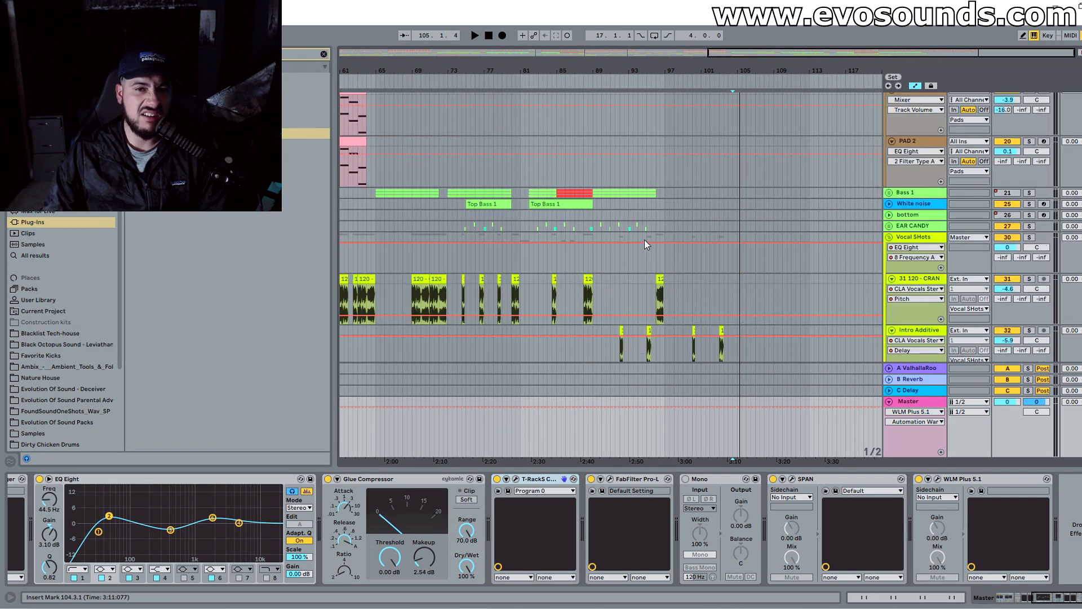
pyautogui.scroll(-5, 671, 212)
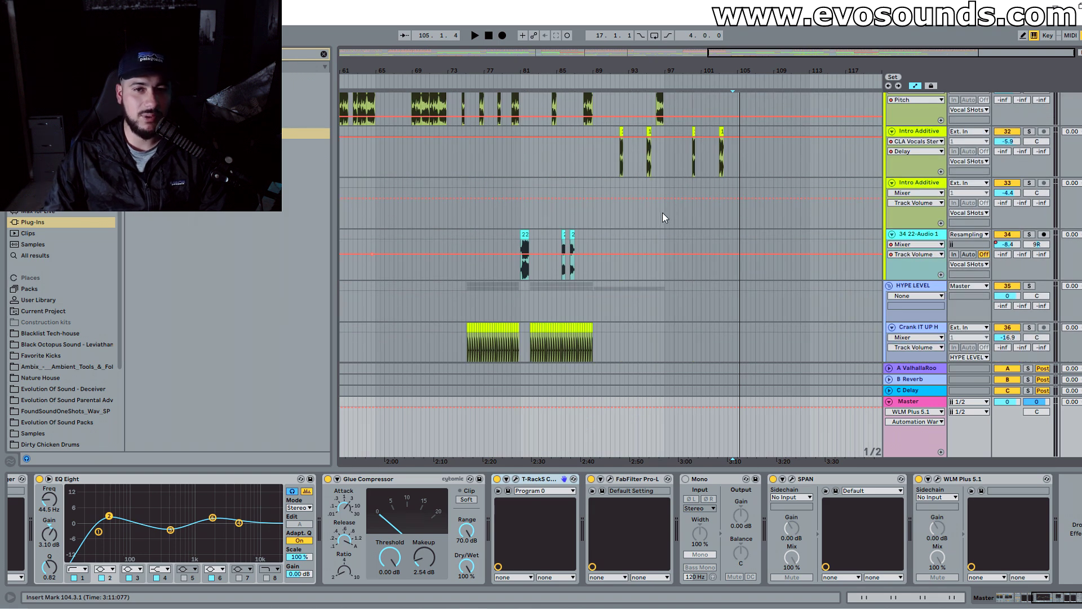
pyautogui.click(665, 224)
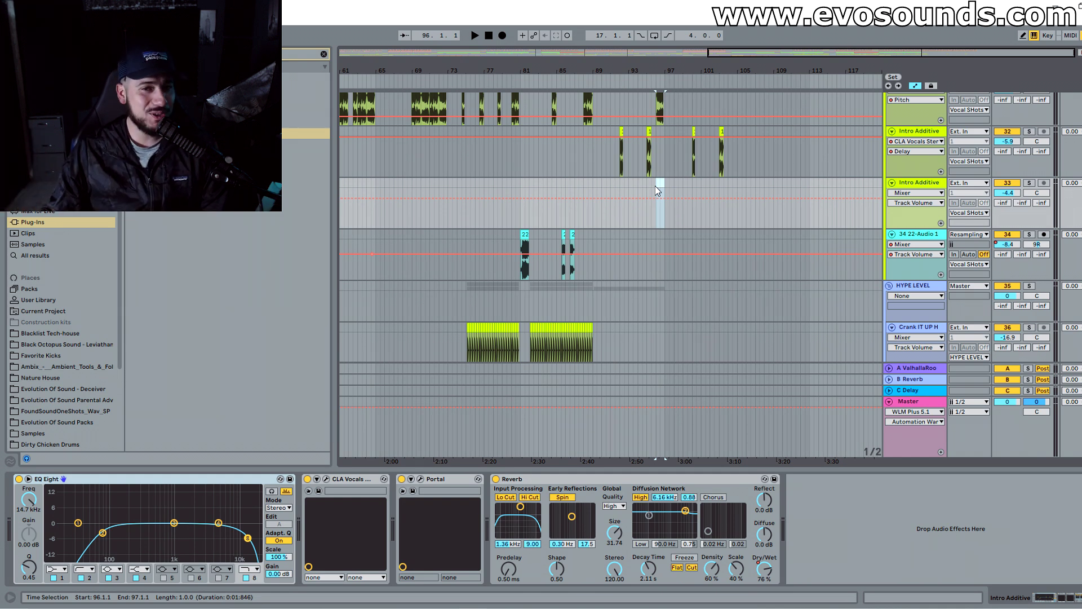
# Step: Select the Master track and collapse it to a single row beneath the return tracks
pyautogui.moveTo(819, 54); pyautogui.dragTo(561, 53)
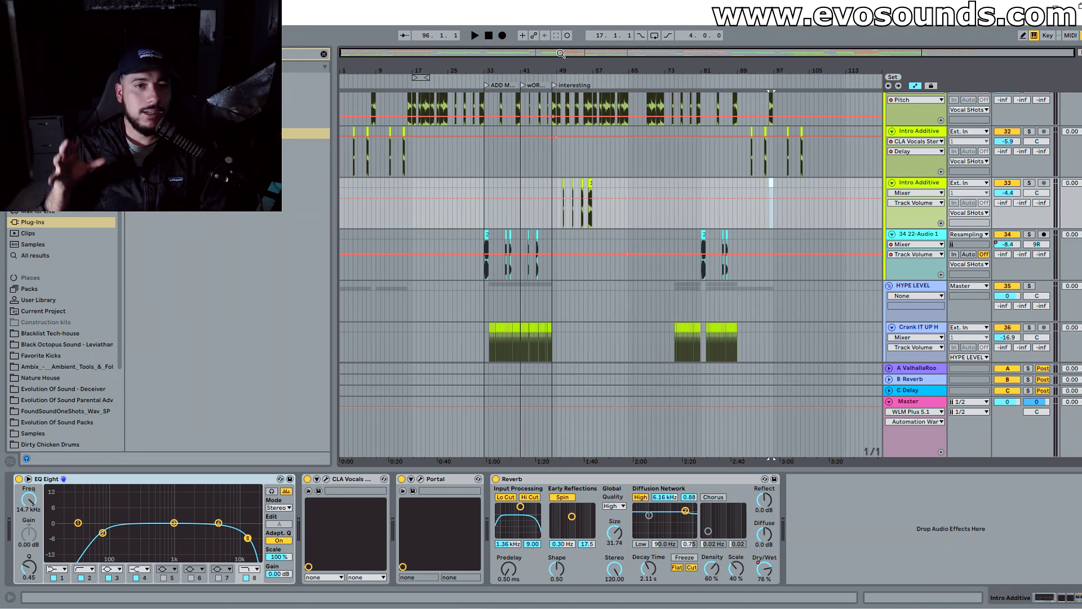
pyautogui.scroll(10, 567, 195)
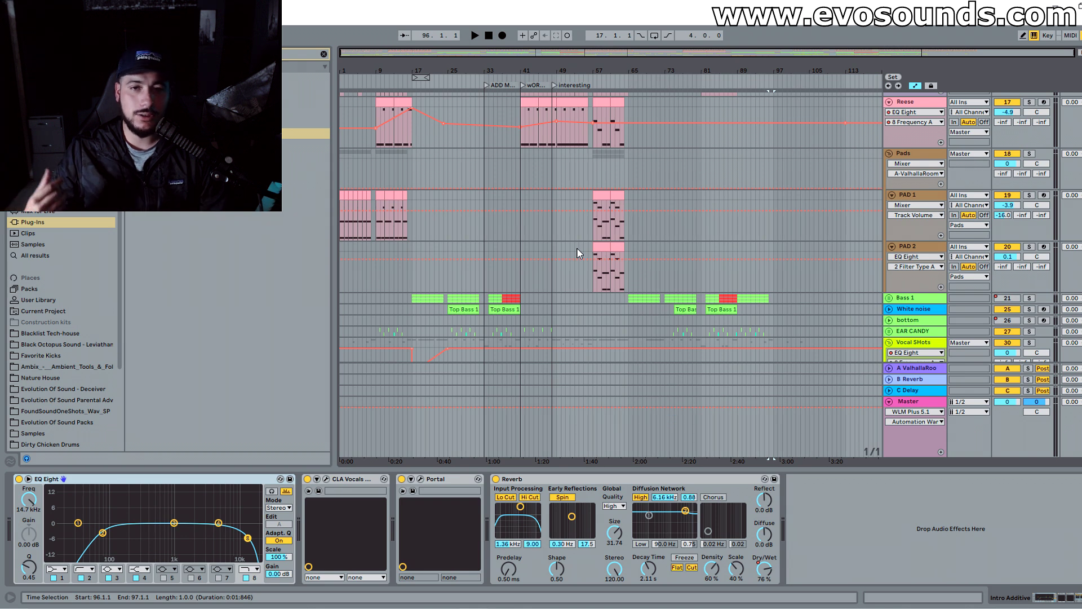
pyautogui.scroll(3, 577, 248)
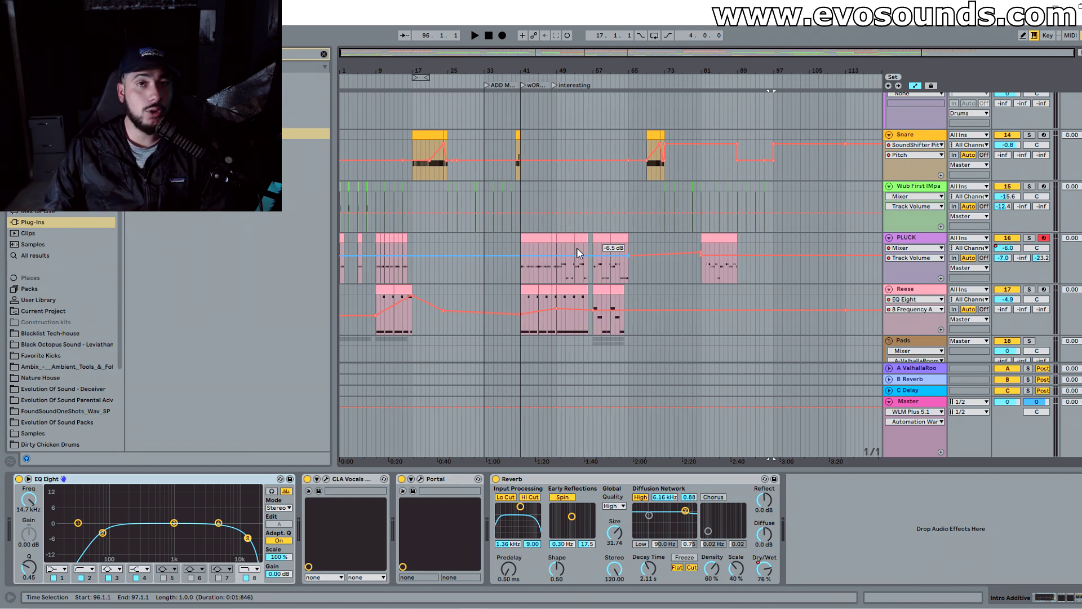
pyautogui.click(888, 406)
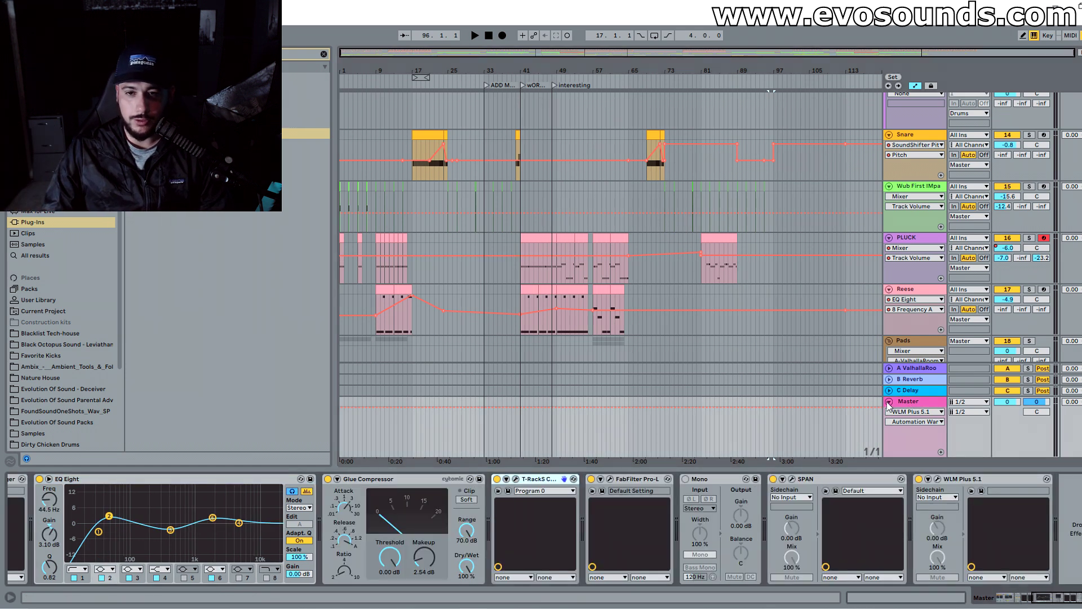
pyautogui.click(889, 402)
# Step: View the Master track's SPAN analyzer, close it, and play the arrangement briefly from bar 96
pyautogui.click(792, 479)
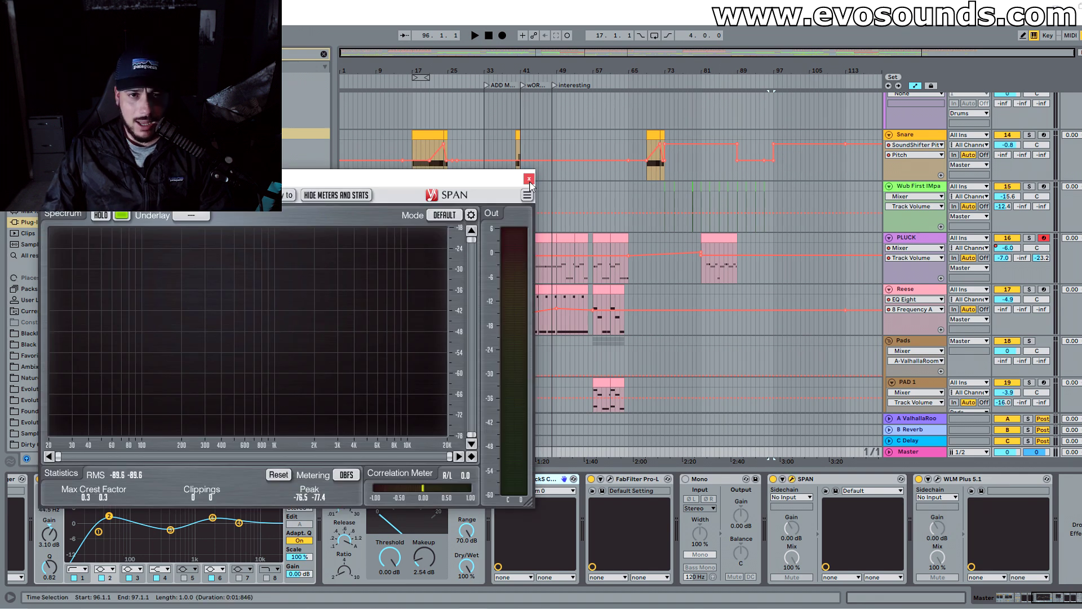
pyautogui.click(529, 179)
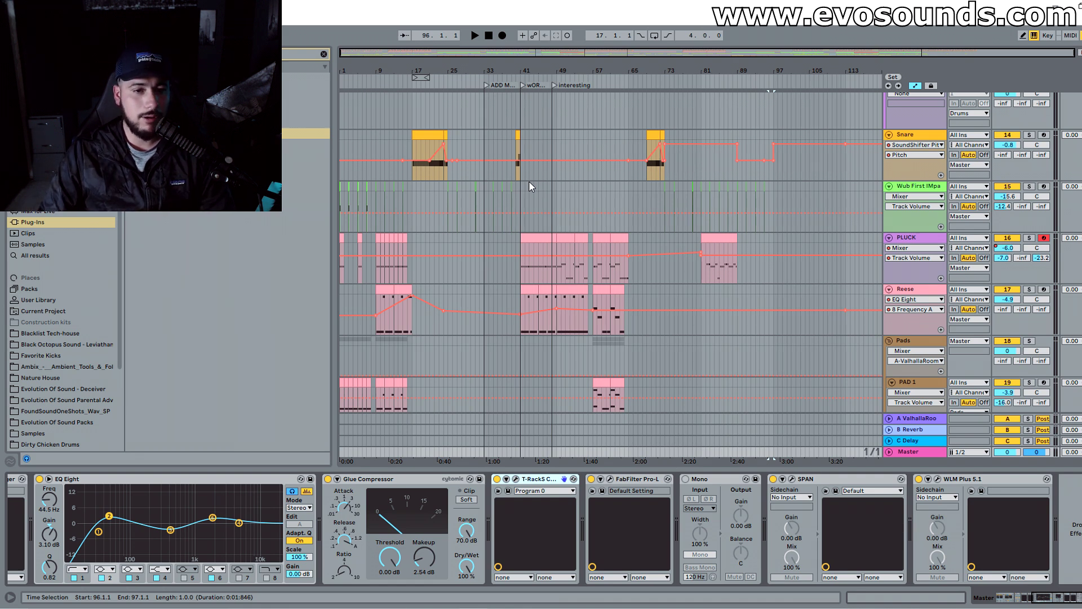
pyautogui.press('space')
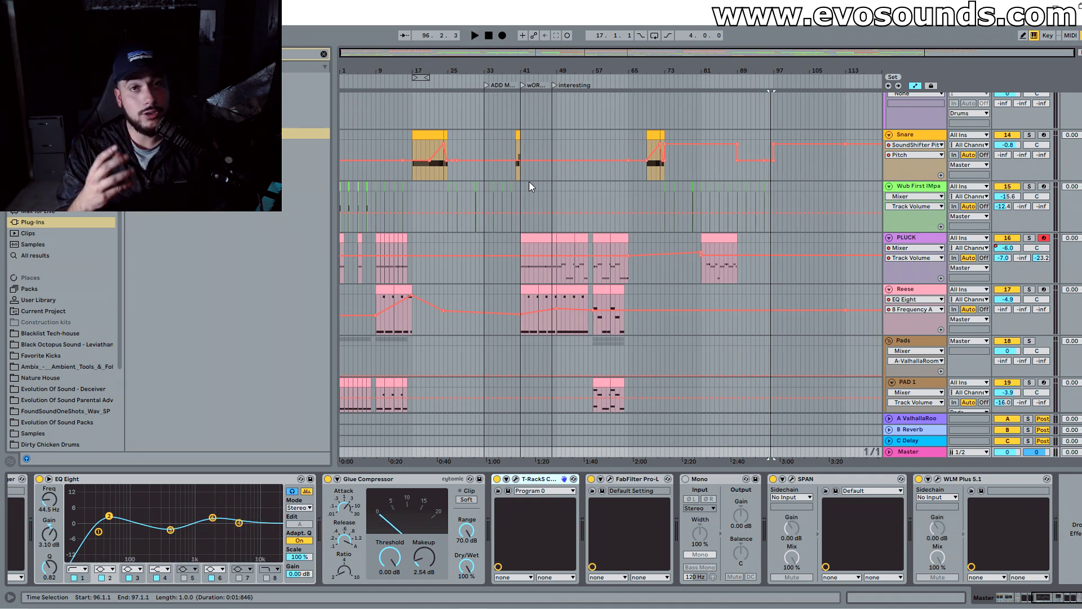